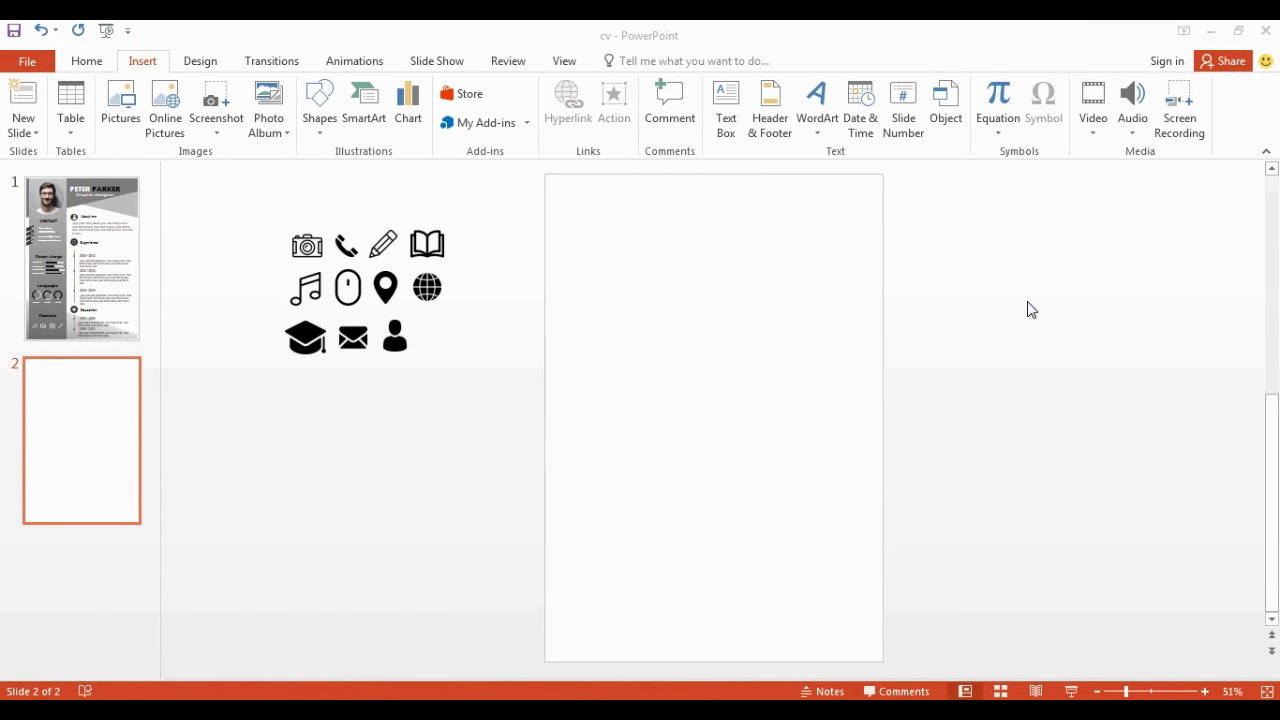
click(199, 61)
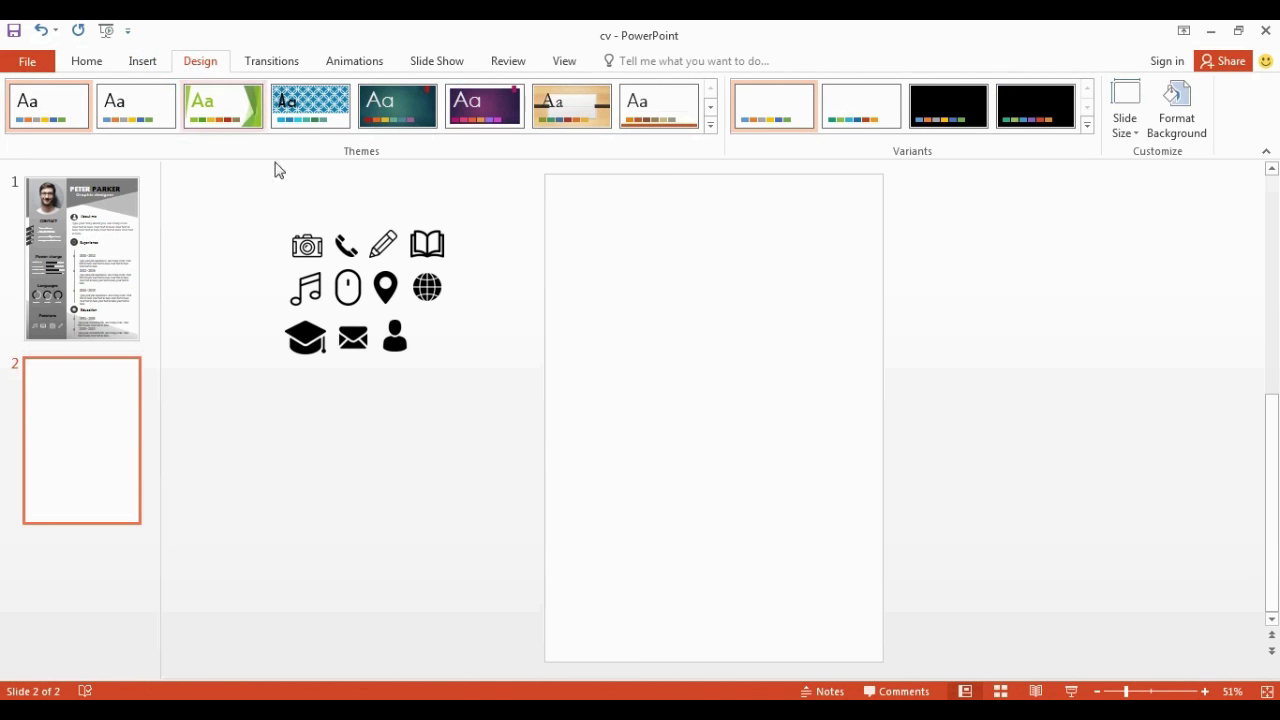
click(1124, 118)
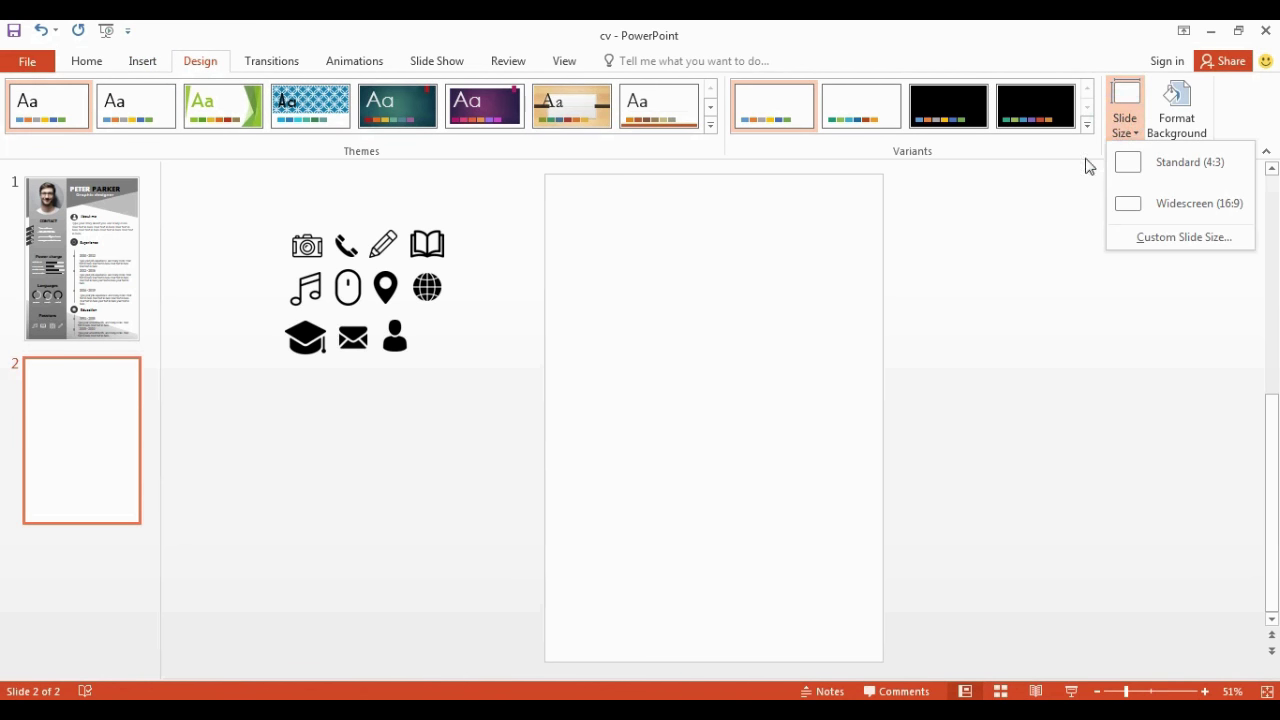
click(1122, 247)
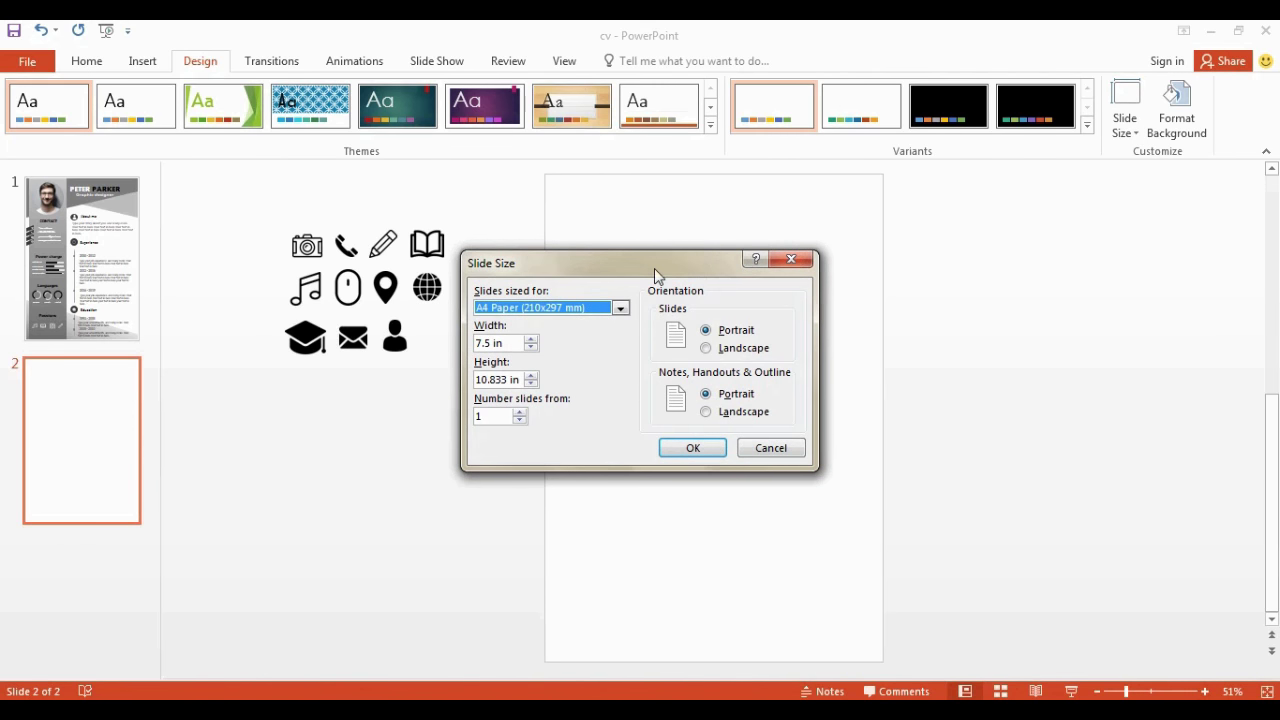
click(620, 309)
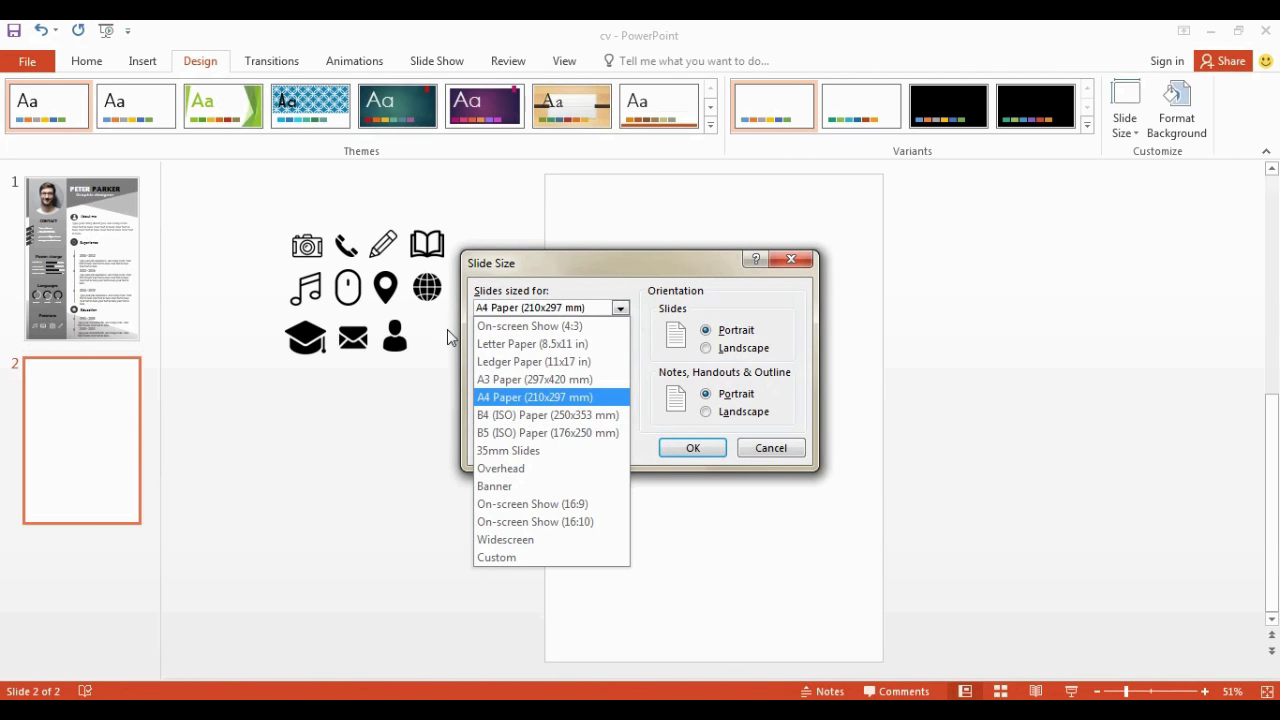
click(572, 398)
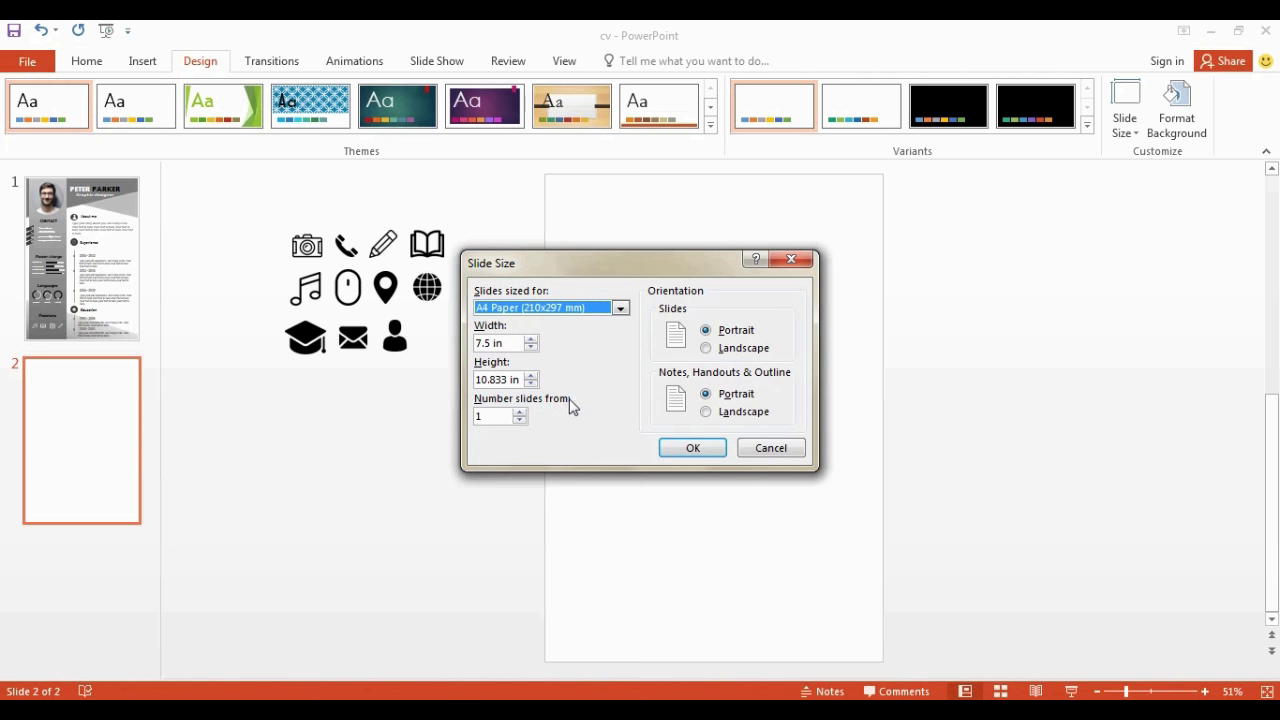
click(709, 333)
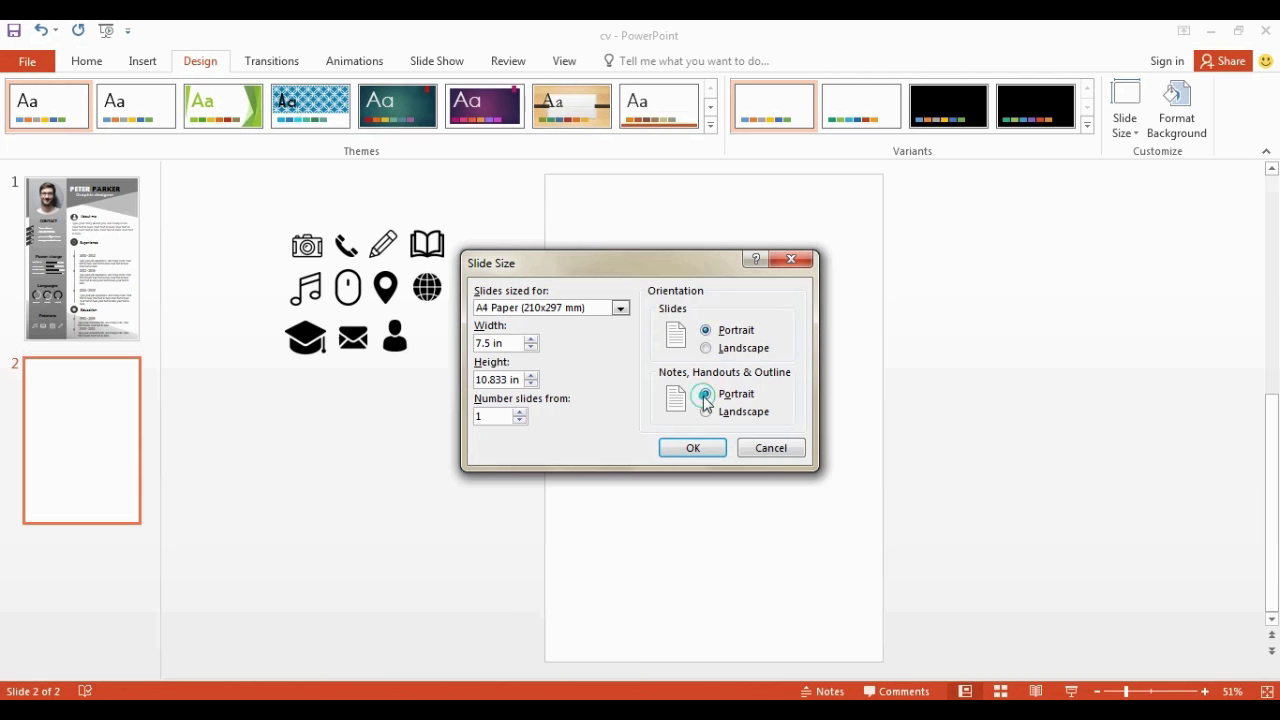
click(695, 449)
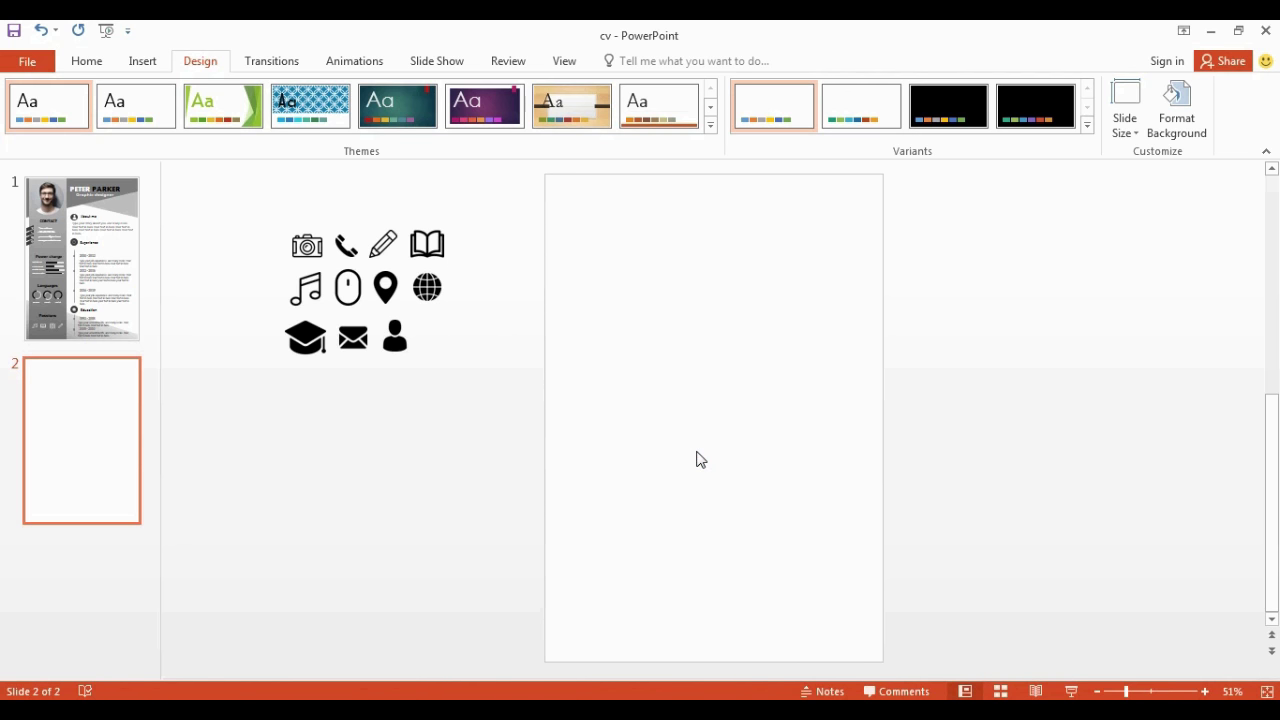
Draw a blue rectangle band across the top of the slide.
click(141, 62)
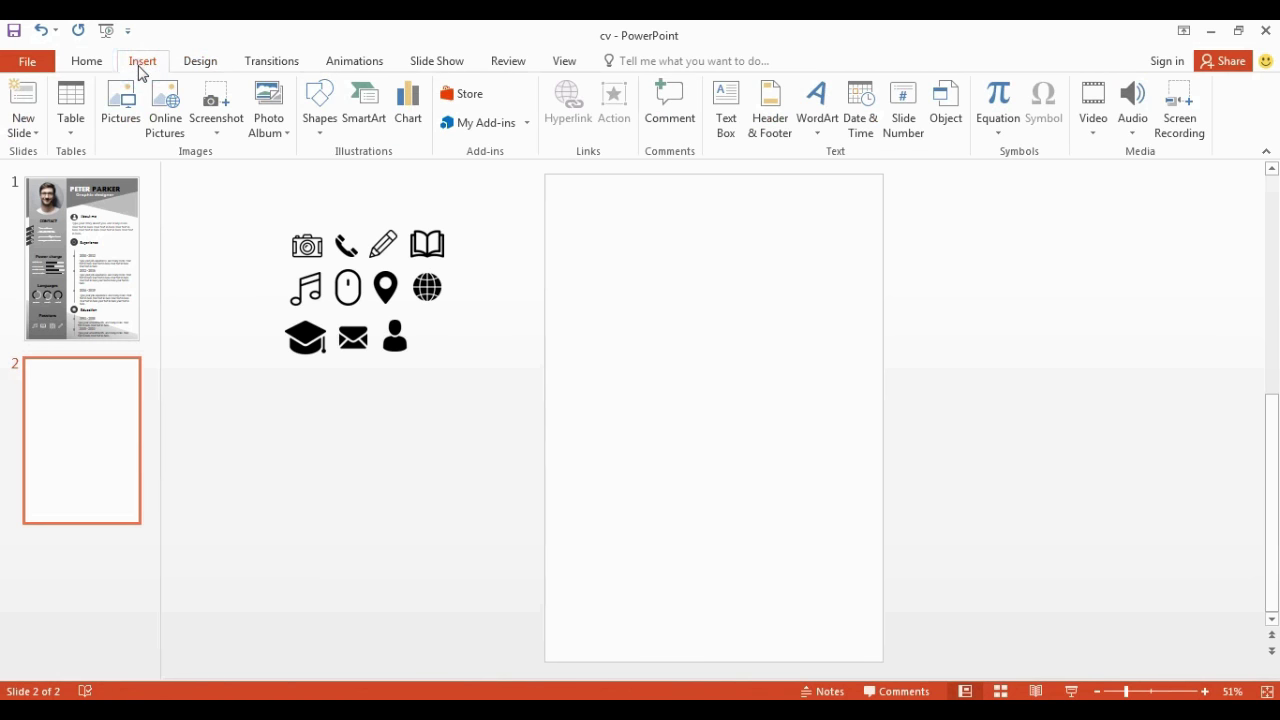
click(318, 135)
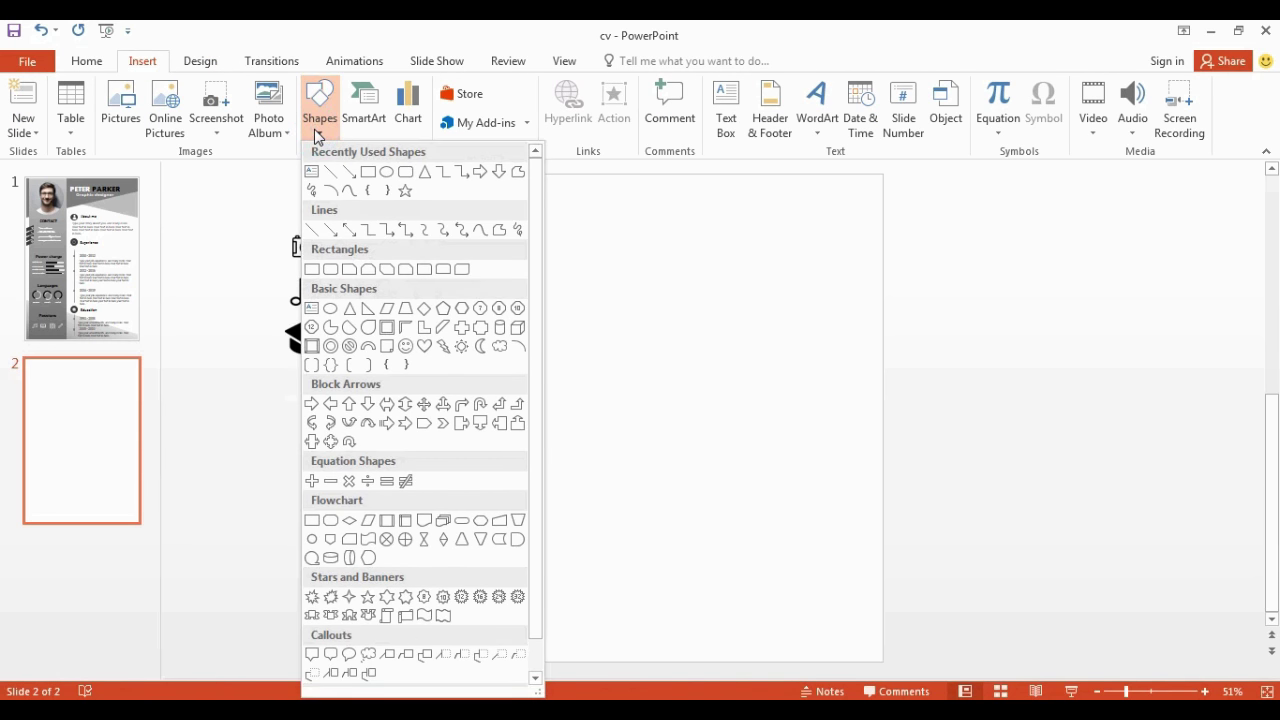
click(367, 173)
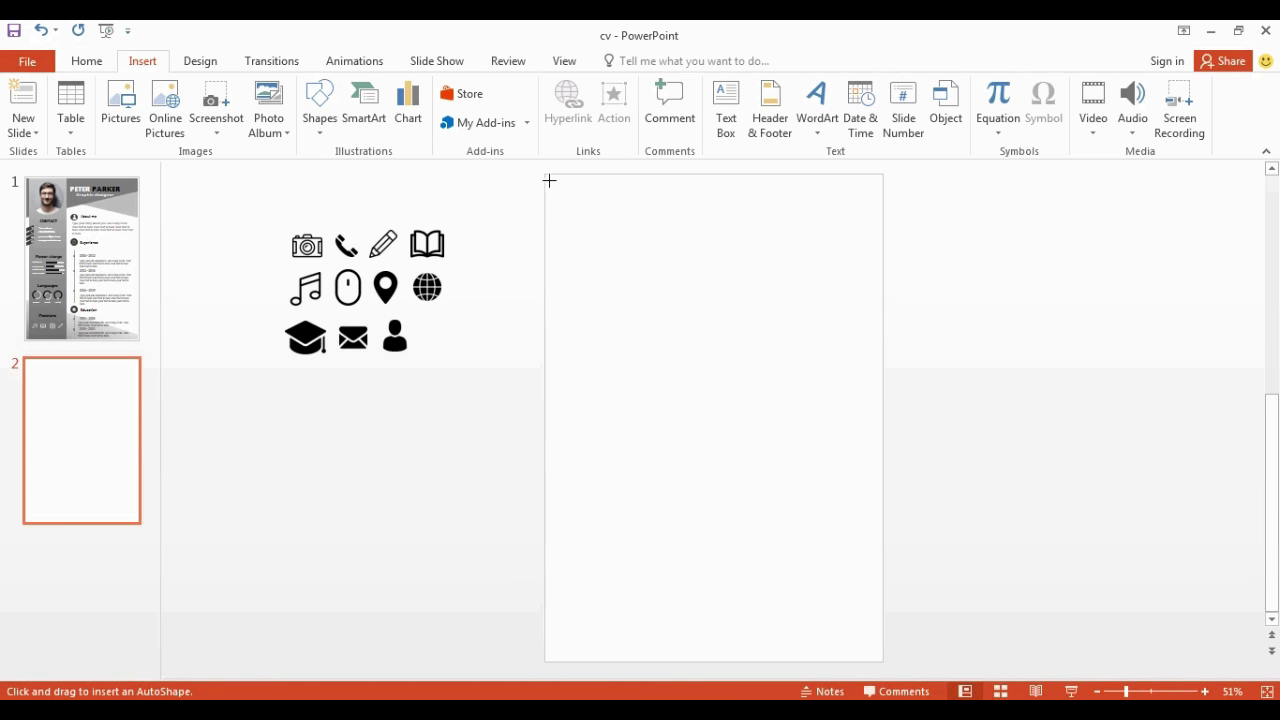
drag(554, 186, 884, 302)
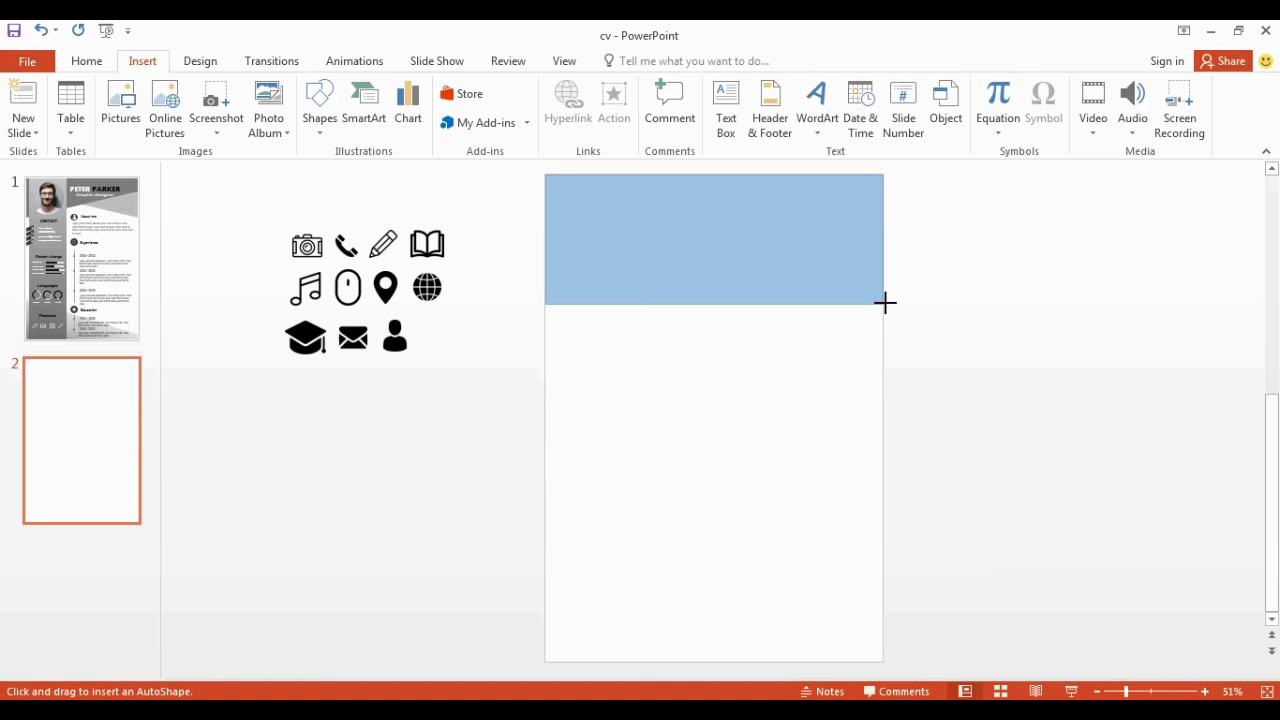
drag(885, 302, 885, 302)
drag(717, 303, 718, 281)
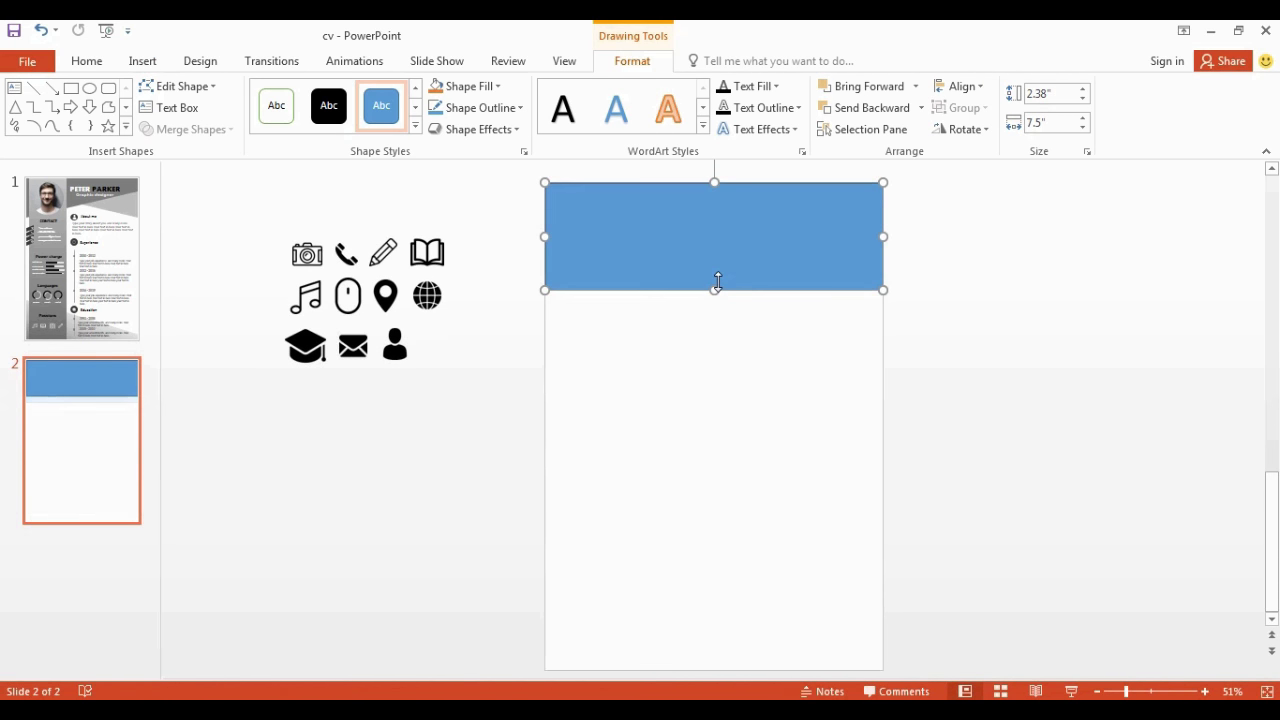
Remove the band's outline and make it a little taller.
right_click(706, 228)
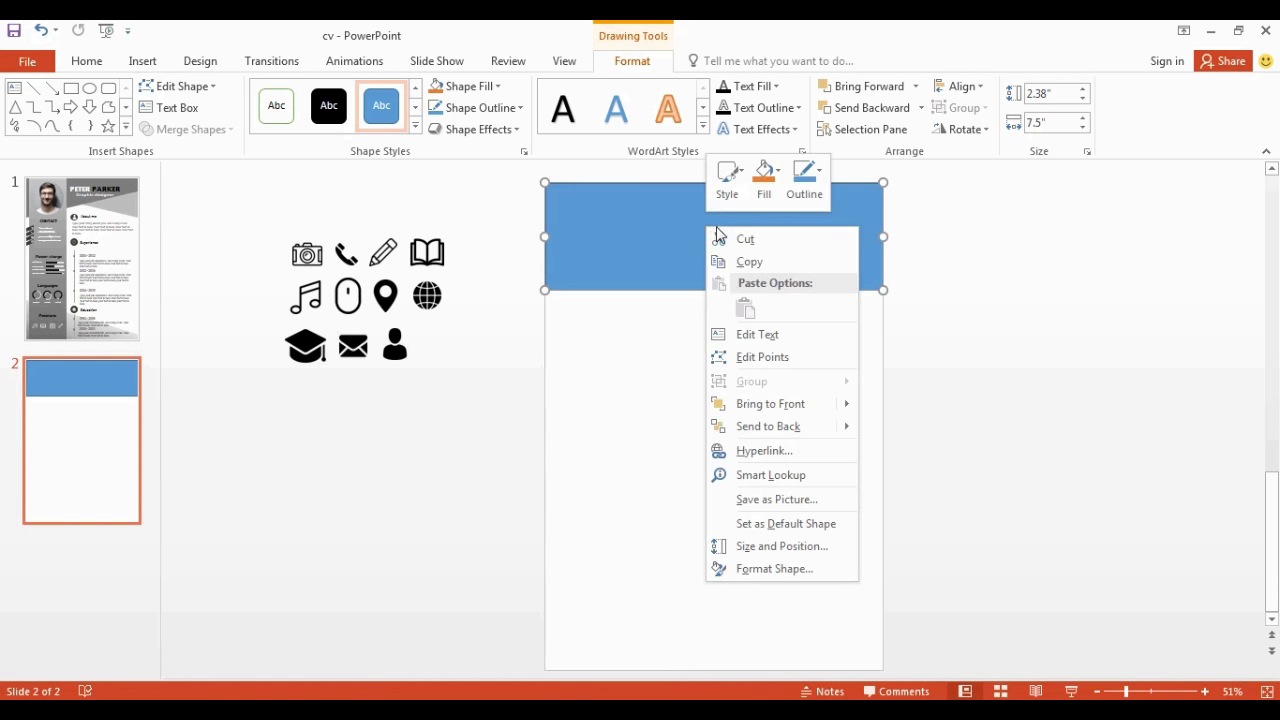
click(806, 180)
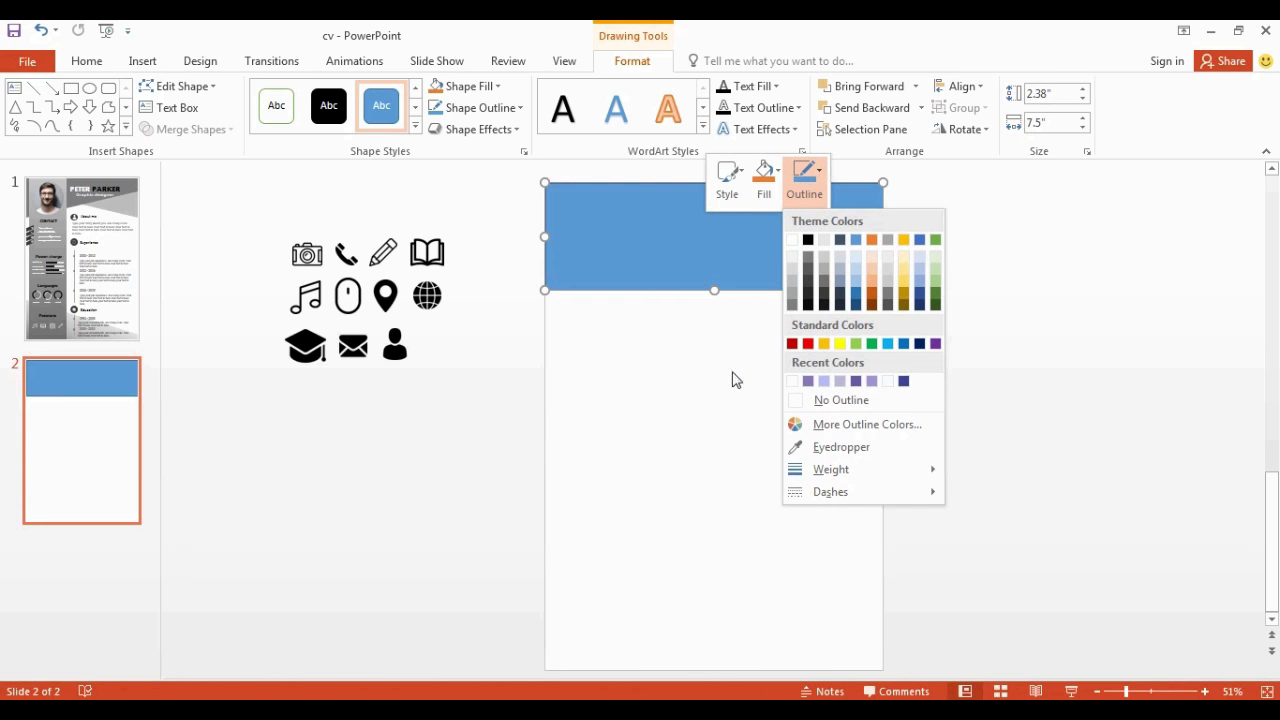
click(795, 401)
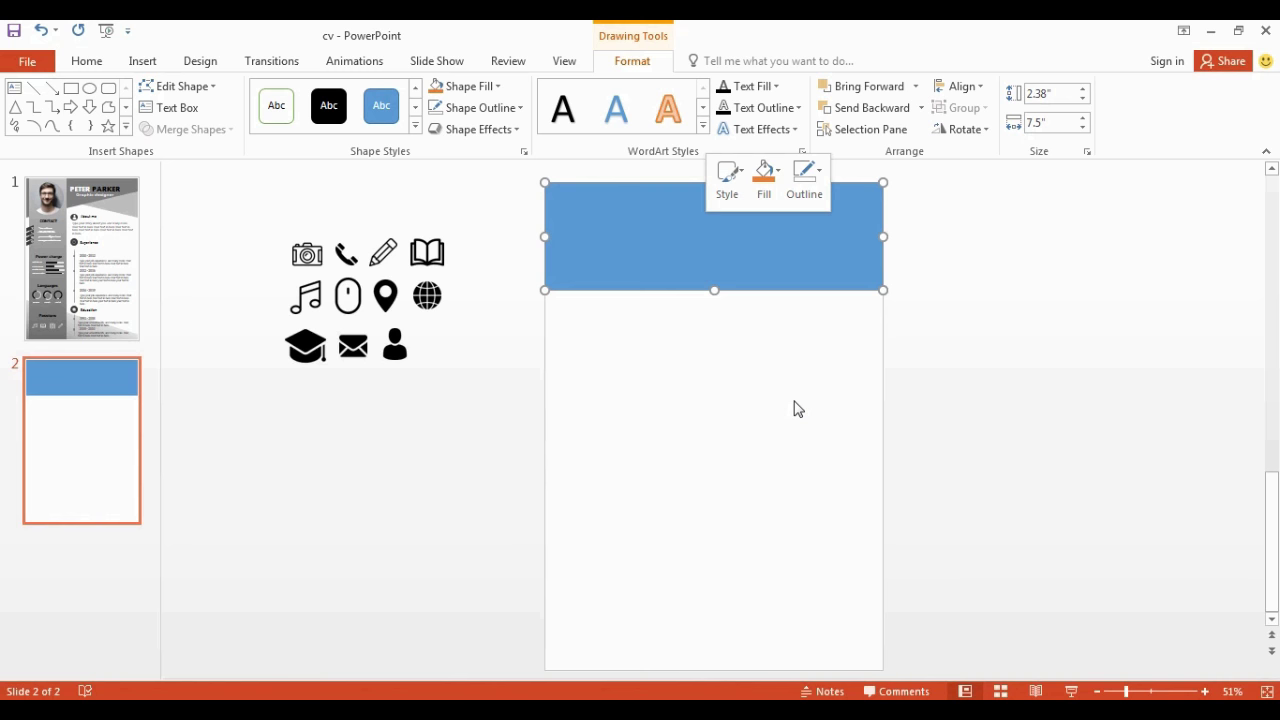
drag(714, 290, 714, 314)
Raise the band's bottom-right point so its lower edge slopes upward to the right.
right_click(754, 223)
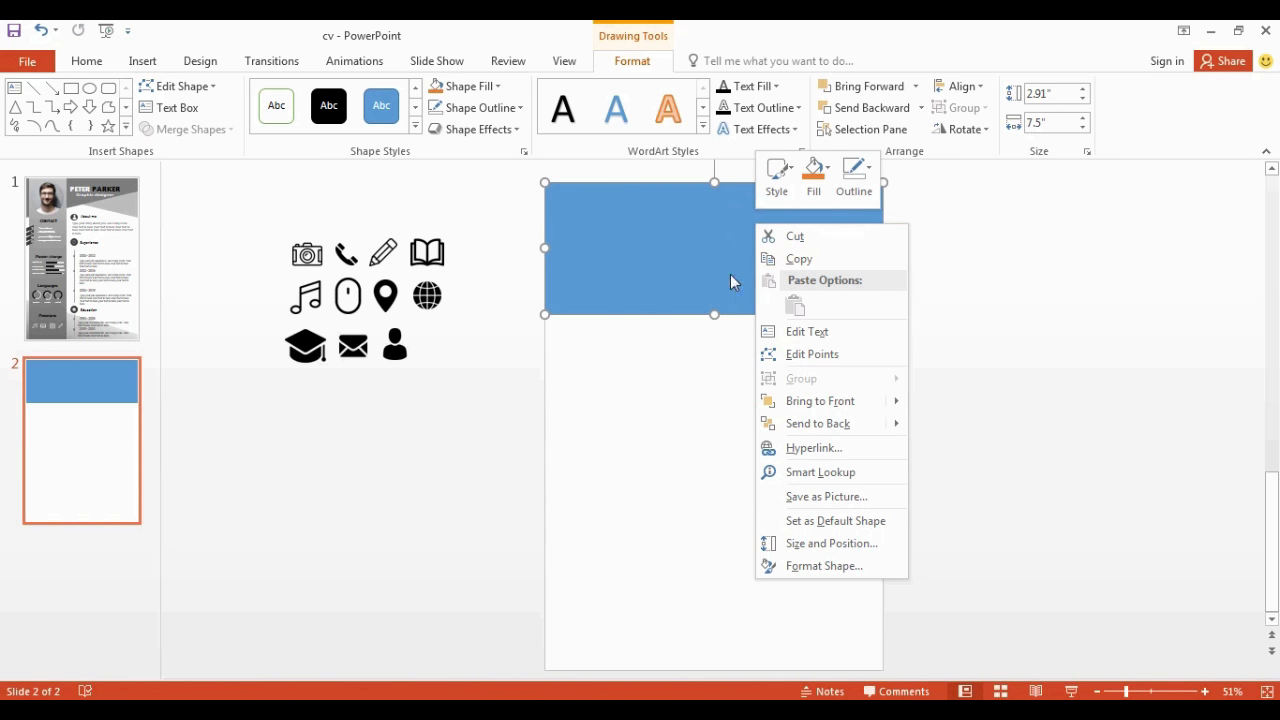
click(820, 354)
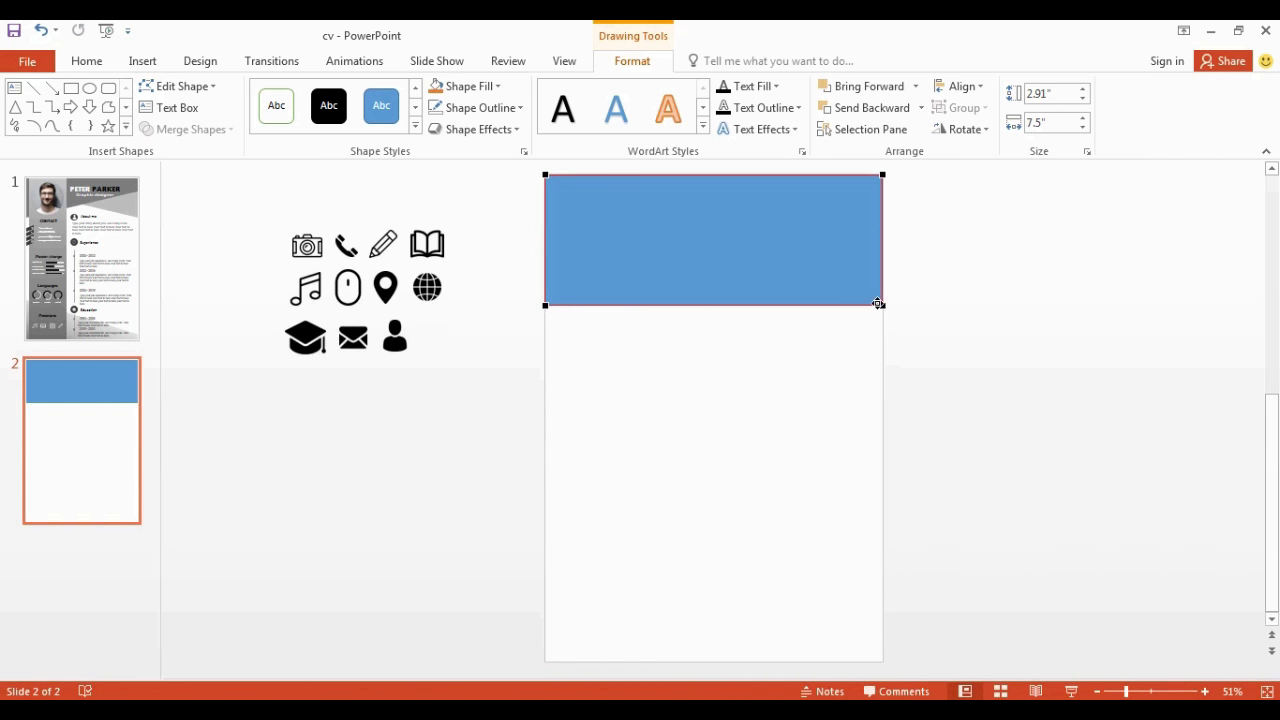
drag(882, 304, 883, 222)
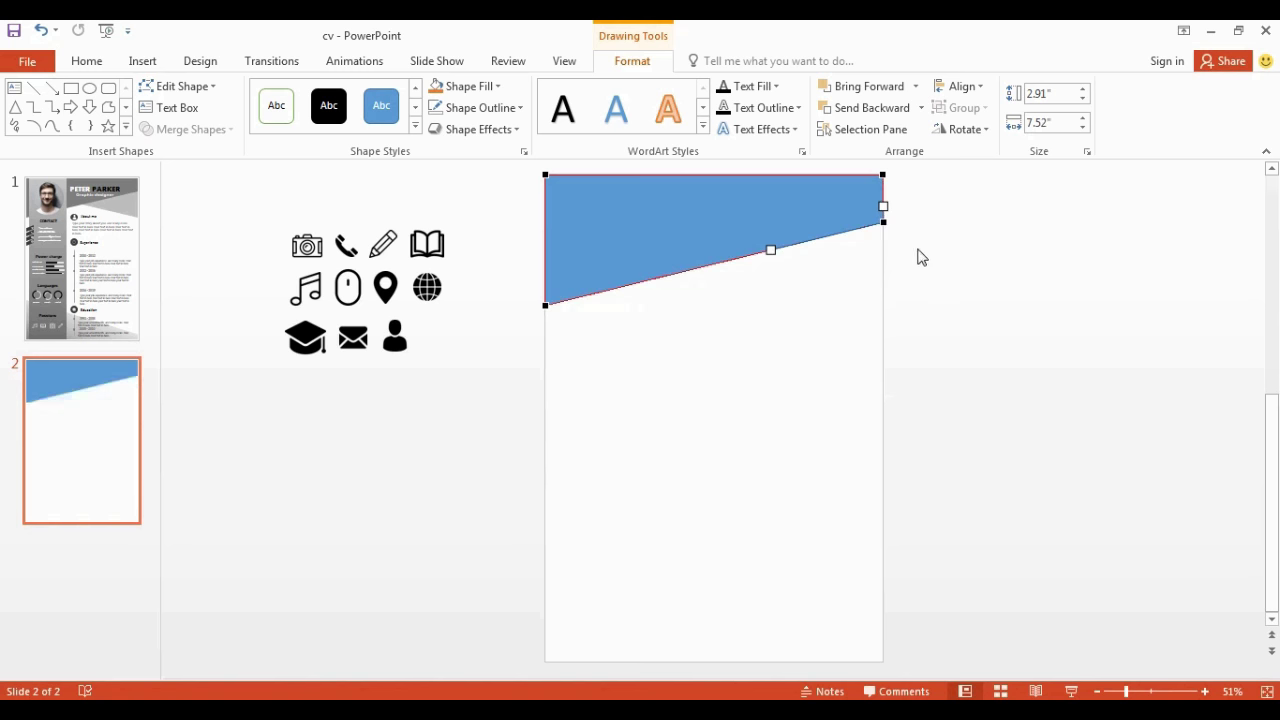
click(917, 254)
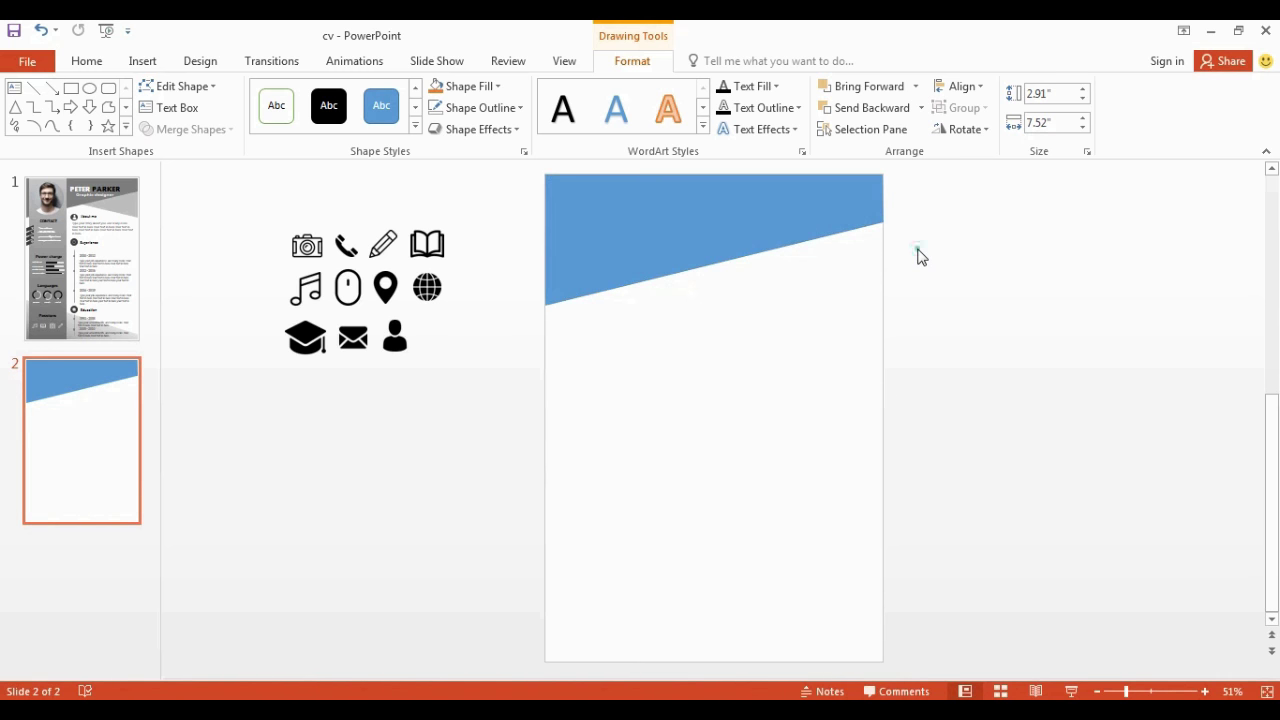
Fill the slanted top band with grey.
right_click(709, 231)
click(765, 188)
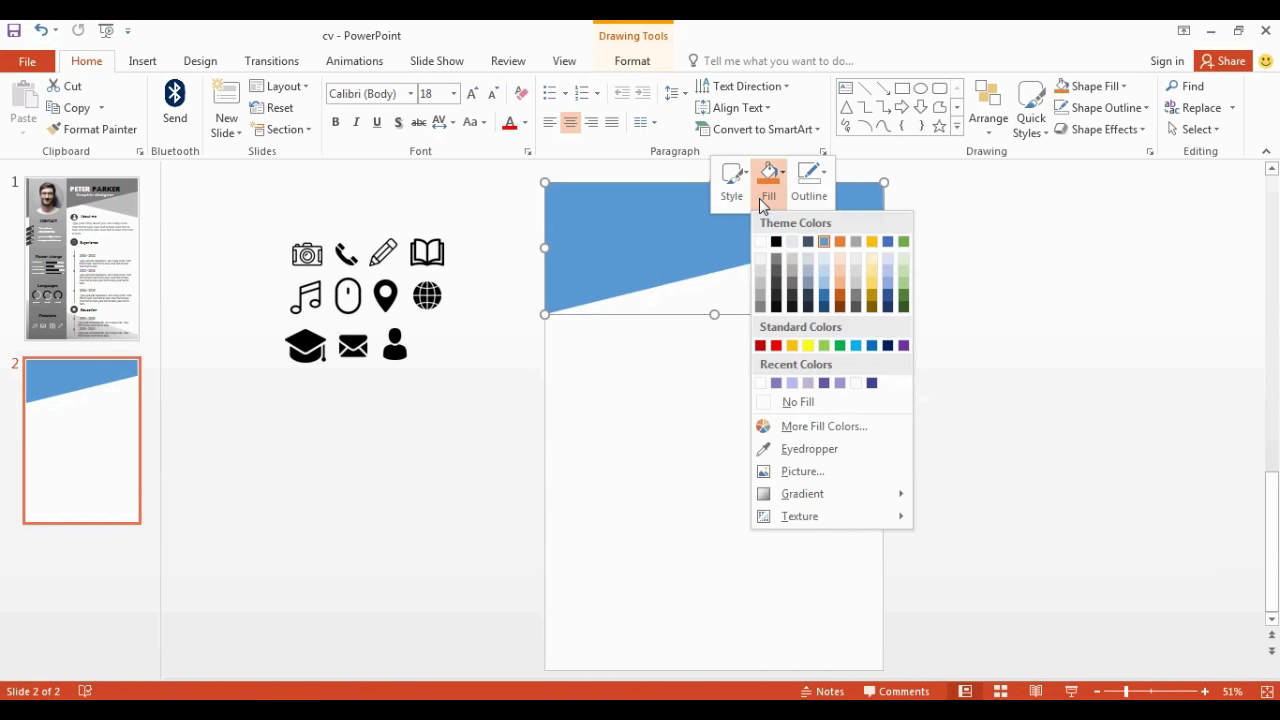
click(756, 307)
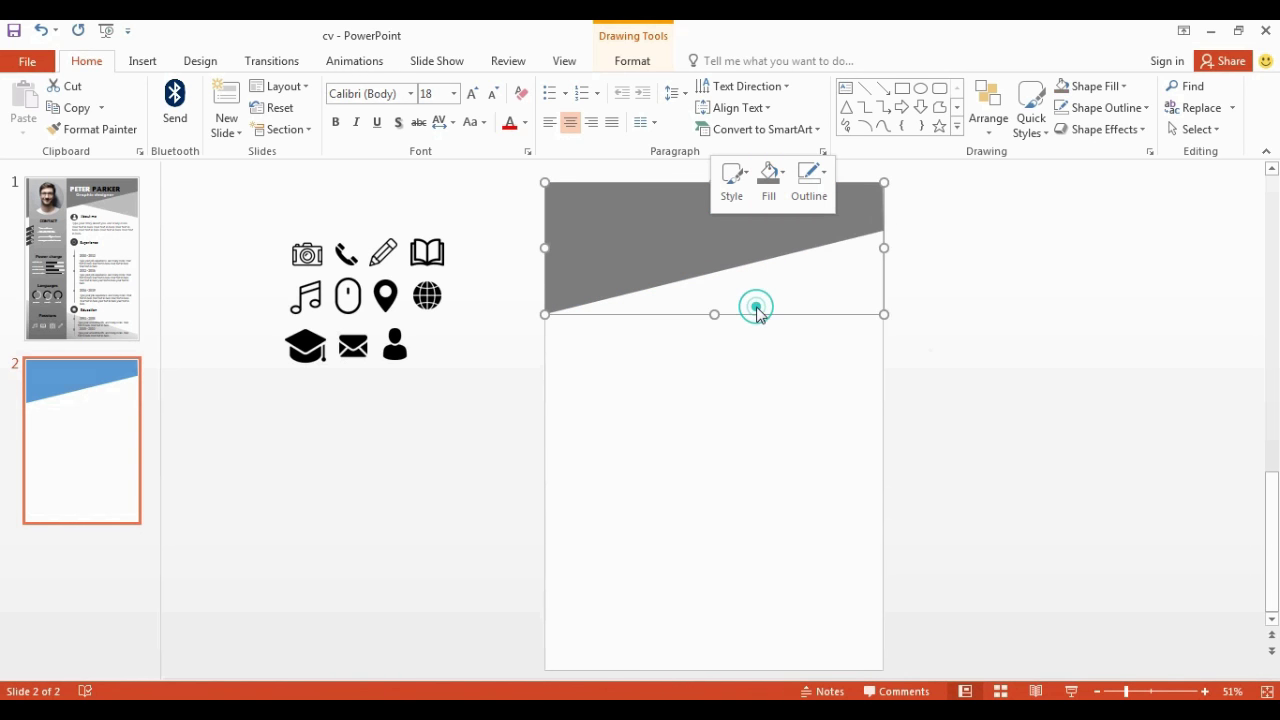
click(704, 230)
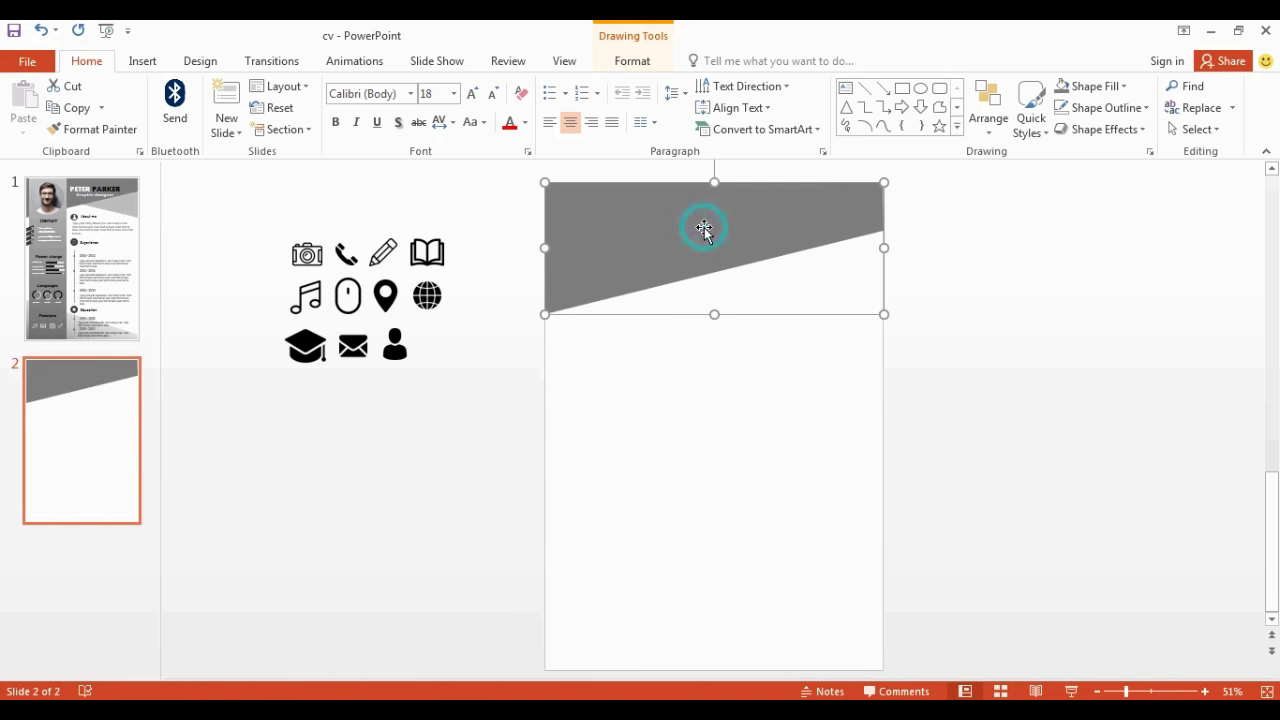
Duplicate the grey band, align the copy, and flip it horizontally.
key(ctrl+c)
key(ctrl+v)
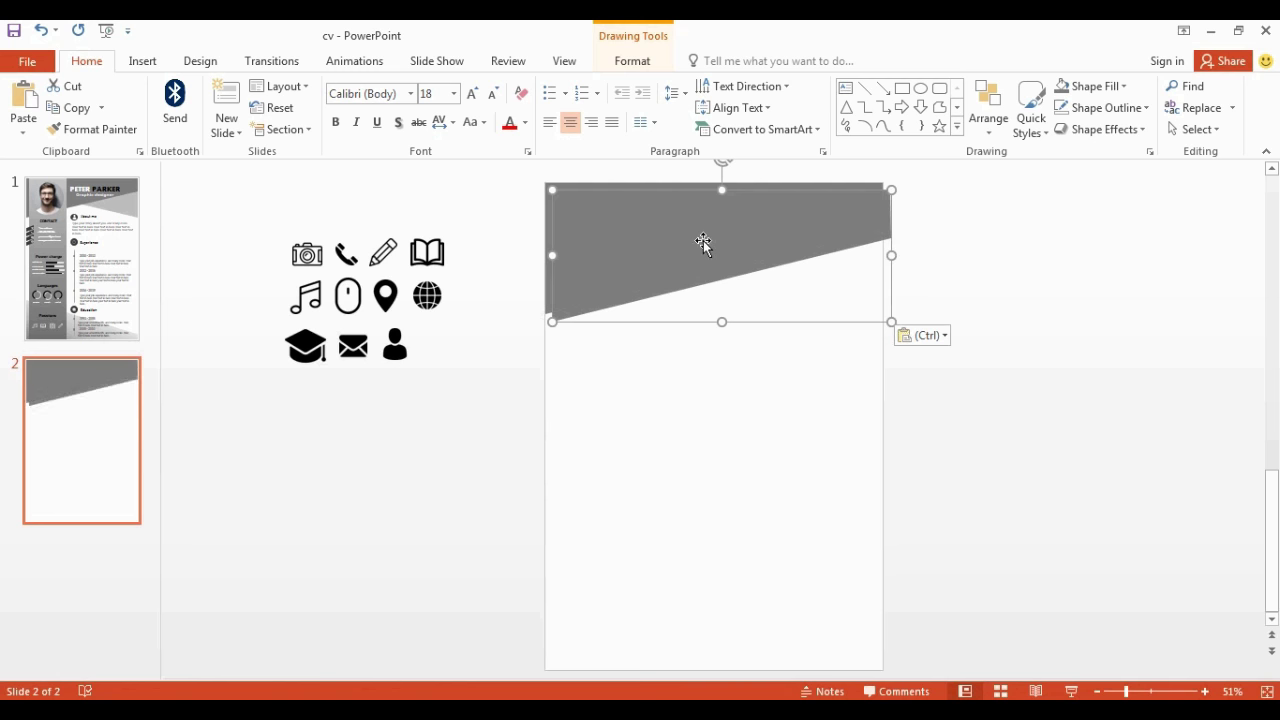
drag(703, 242, 694, 259)
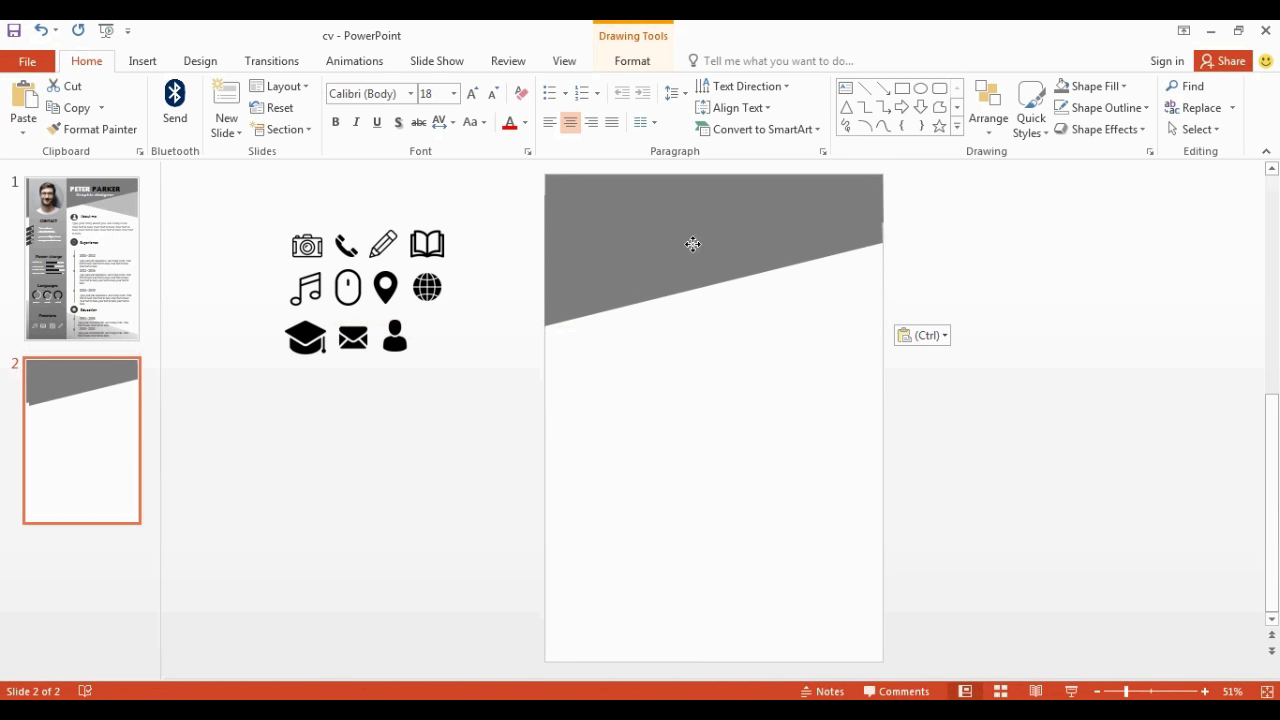
click(633, 61)
click(940, 130)
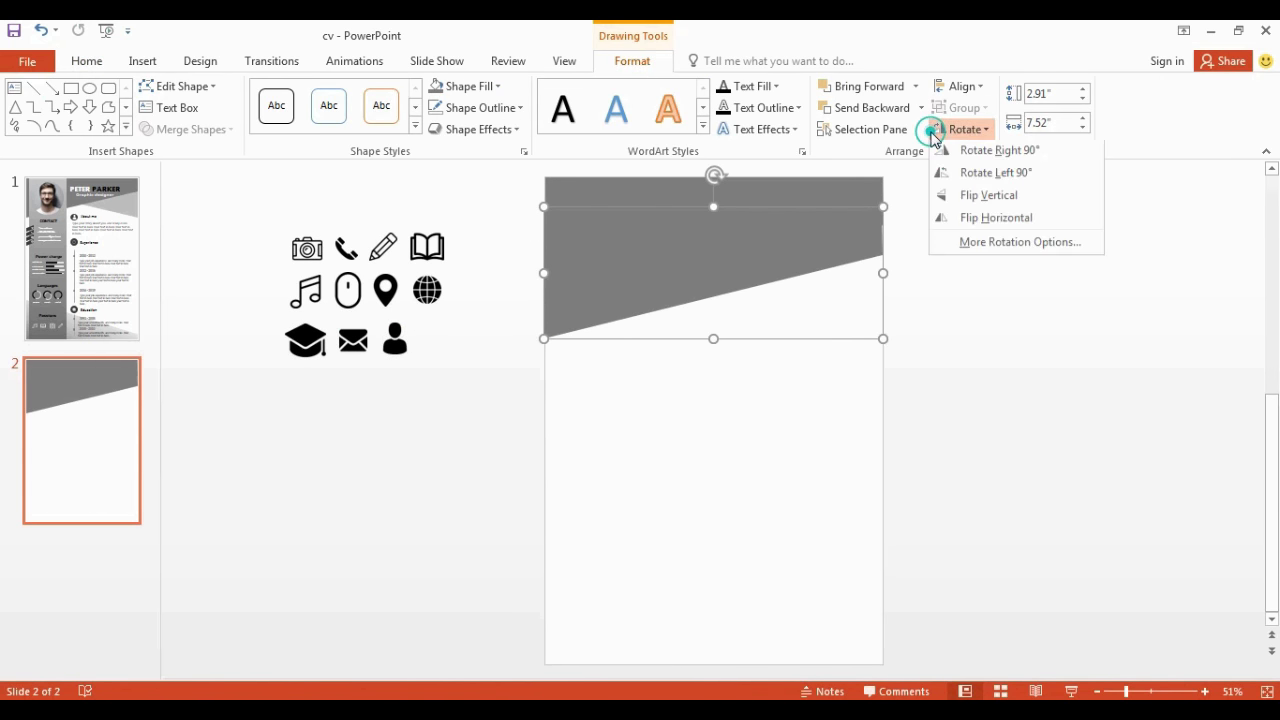
click(950, 220)
Move the mirrored copy to the top, send it behind the band, and fill it light grey.
drag(809, 291, 817, 255)
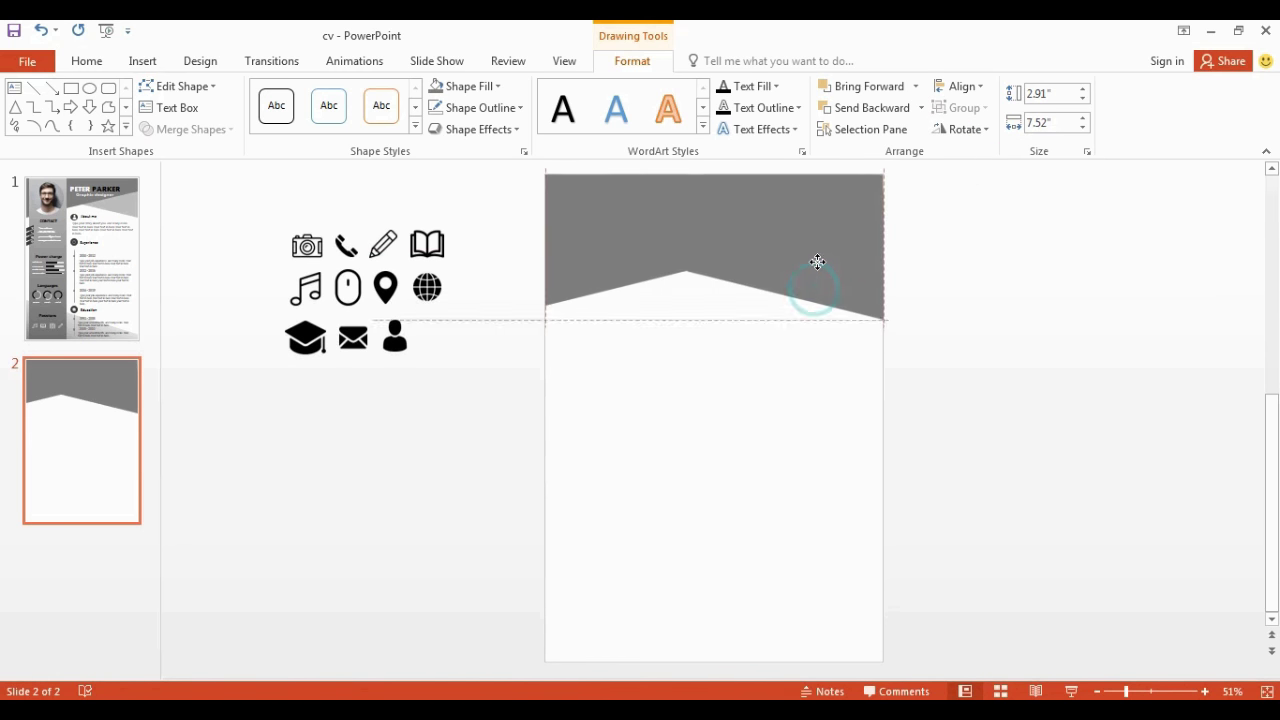
right_click(817, 257)
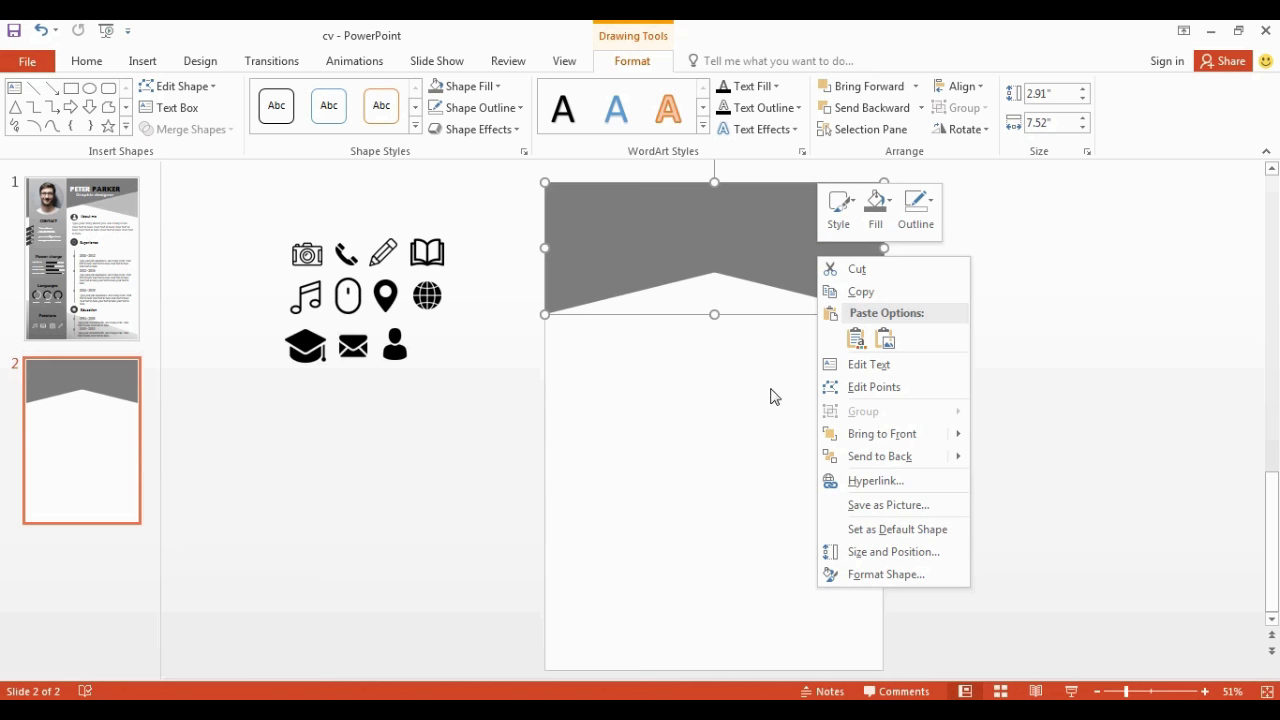
click(848, 456)
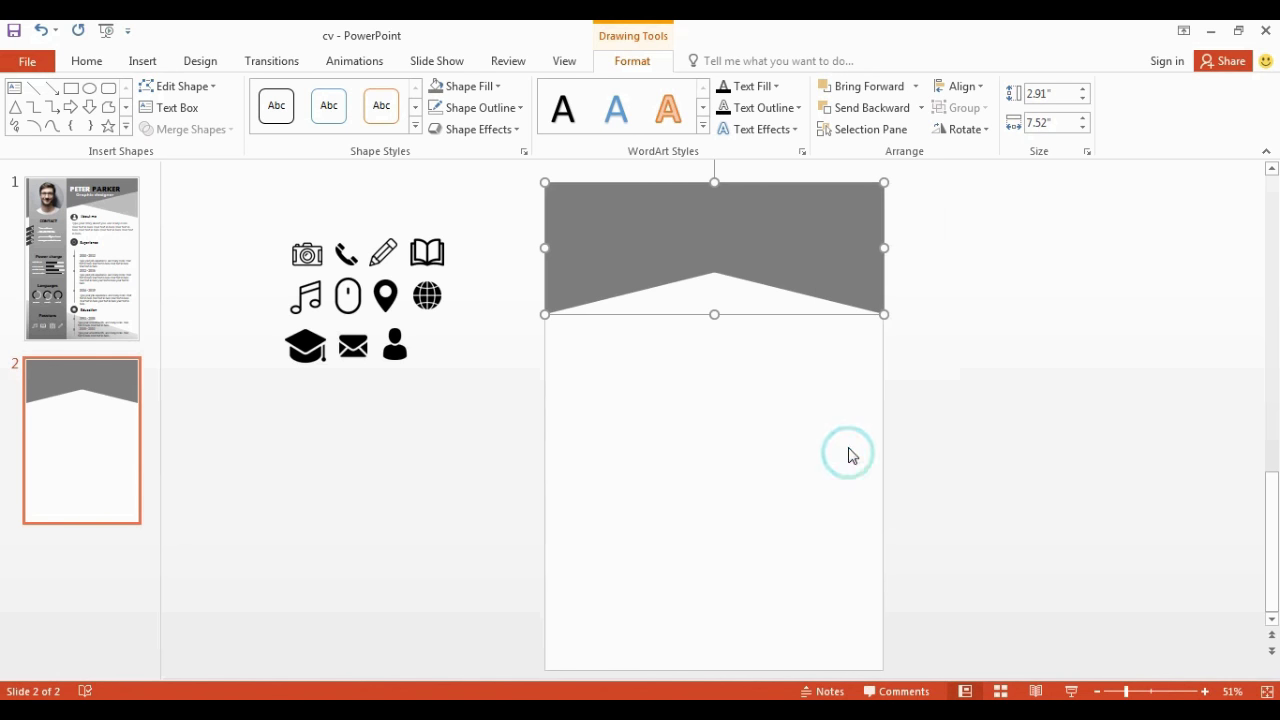
right_click(849, 281)
click(906, 232)
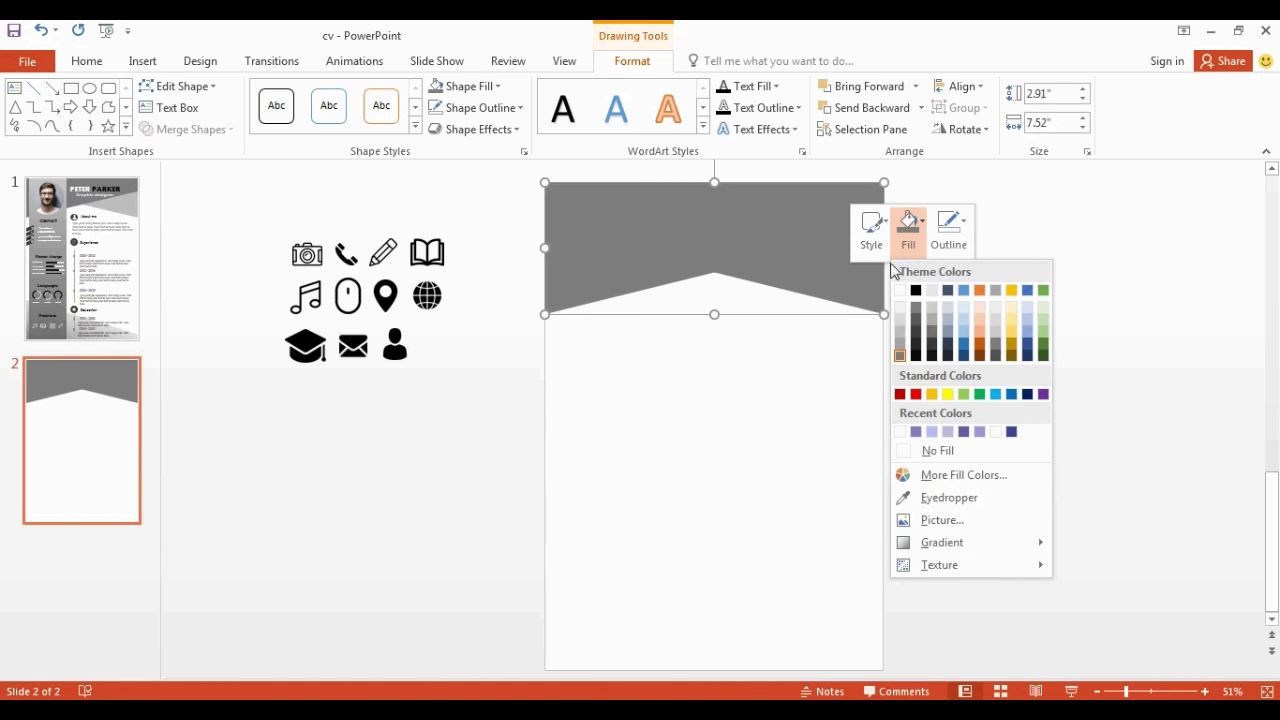
click(899, 337)
click(924, 304)
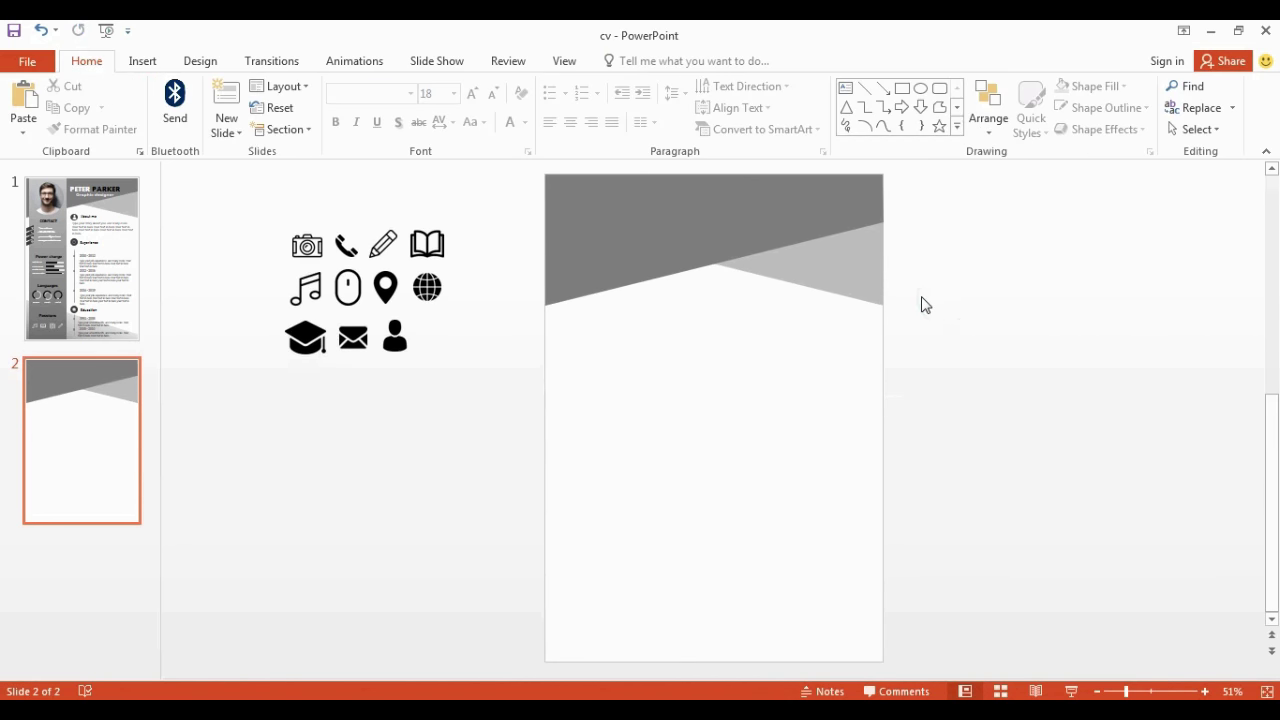
click(906, 89)
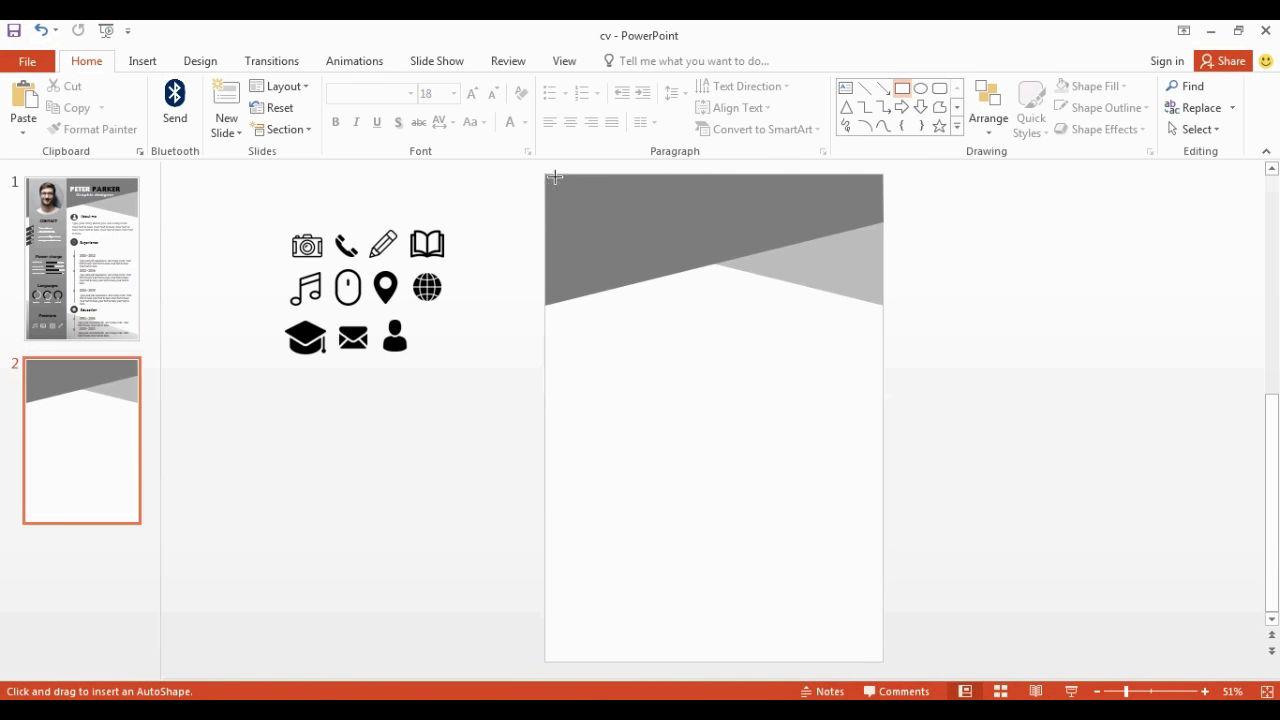
Draw a tall, outline-free rectangle down the page's left side.
mouse_move(559, 176)
mouse_down()
mouse_move(657, 664)
mouse_move(682, 670)
mouse_up()
right_click(640, 340)
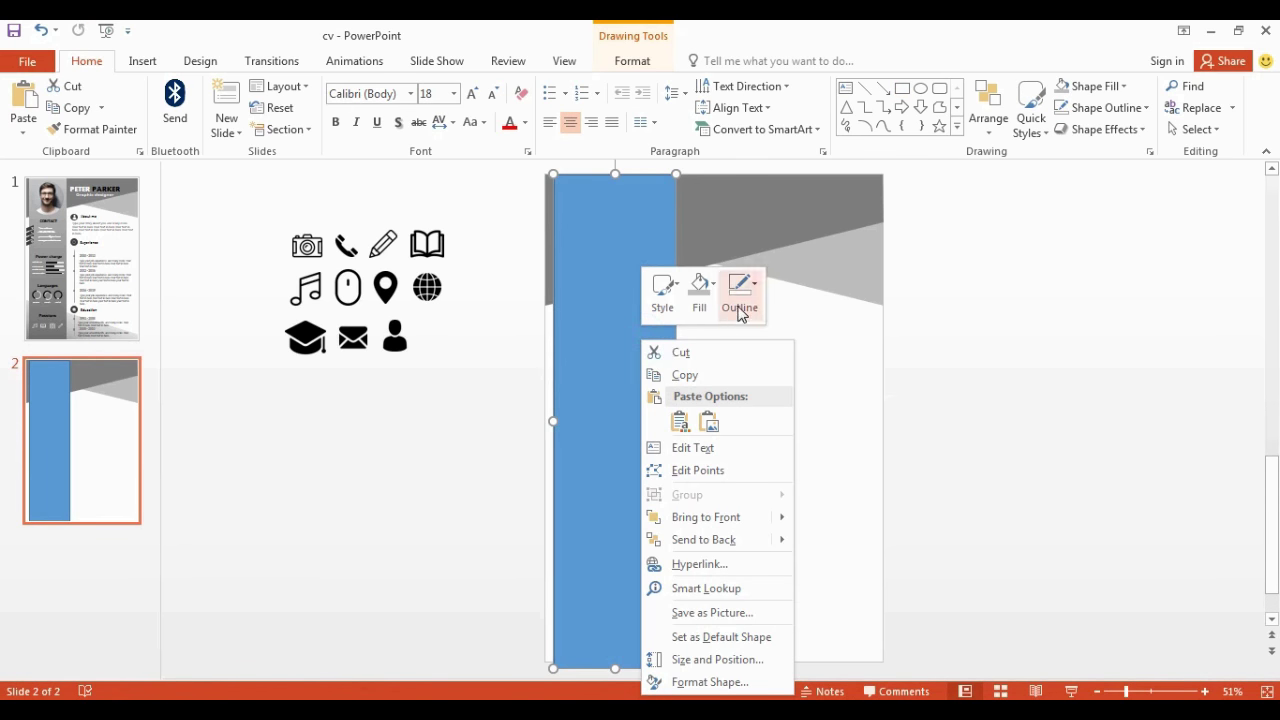
click(741, 300)
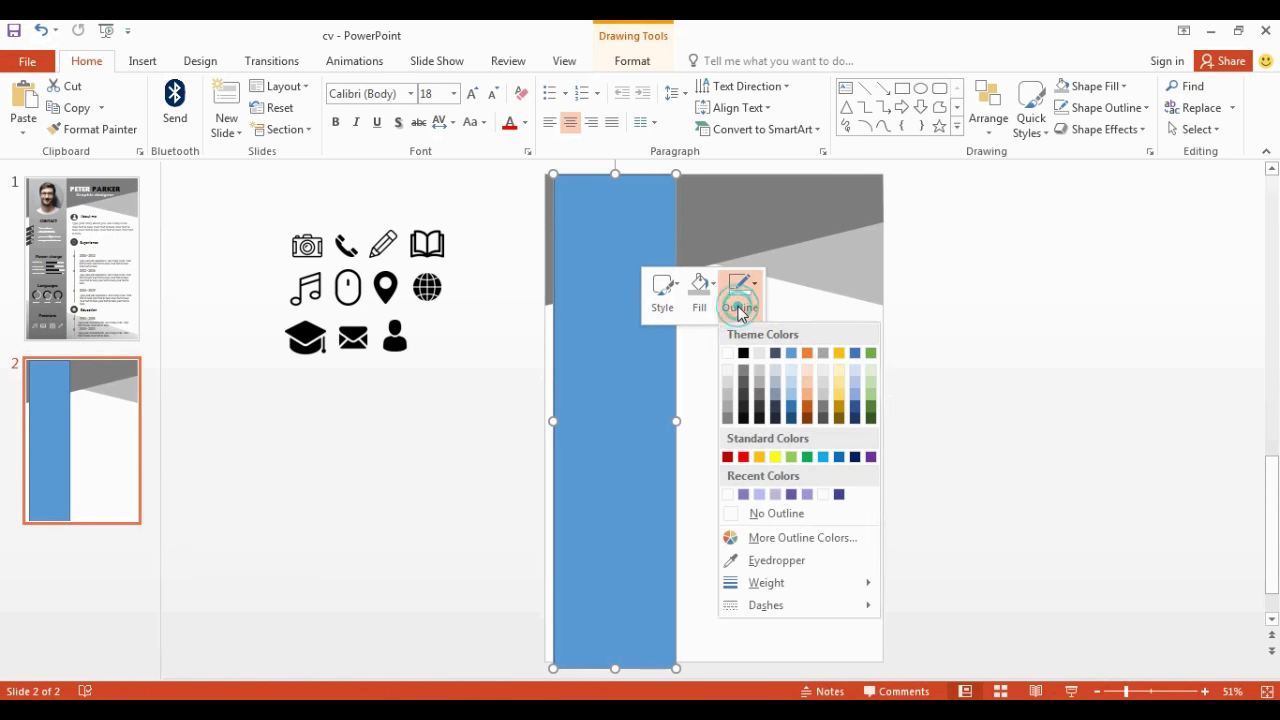
click(757, 513)
click(851, 428)
Give the sidebar a grey preset gradient fill at 270°, darkening toward the bottom.
right_click(655, 382)
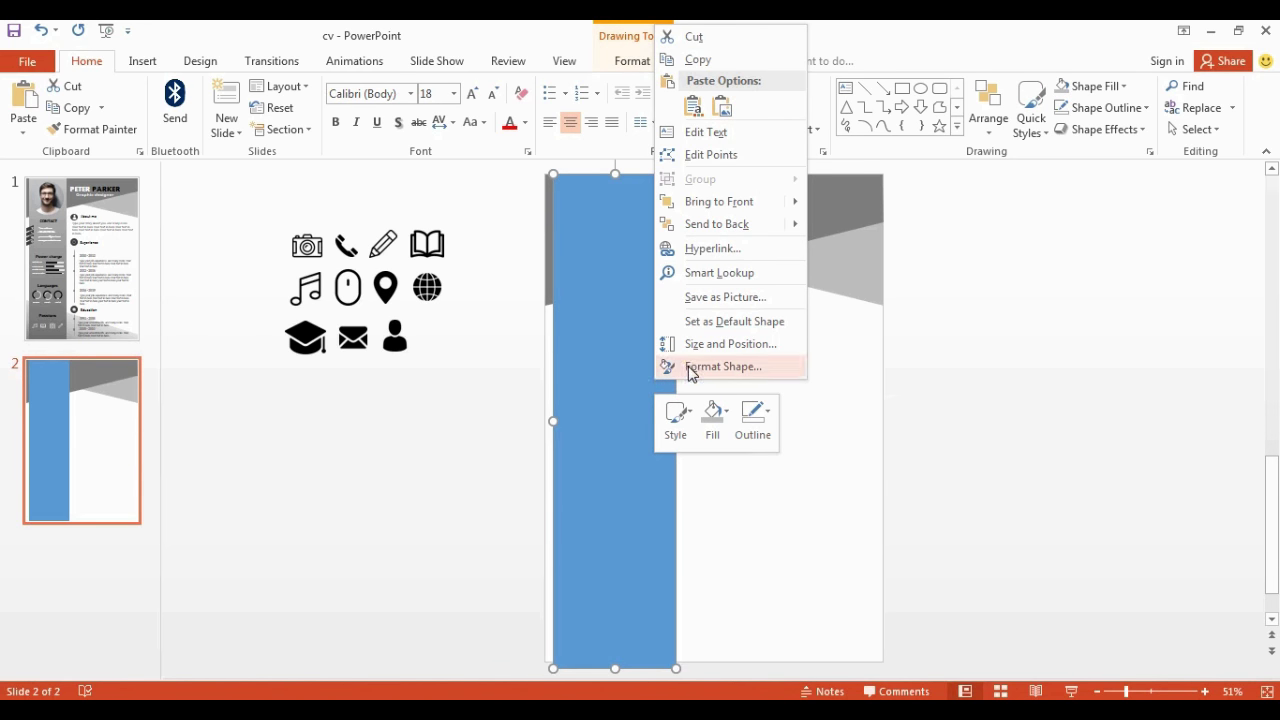
click(690, 370)
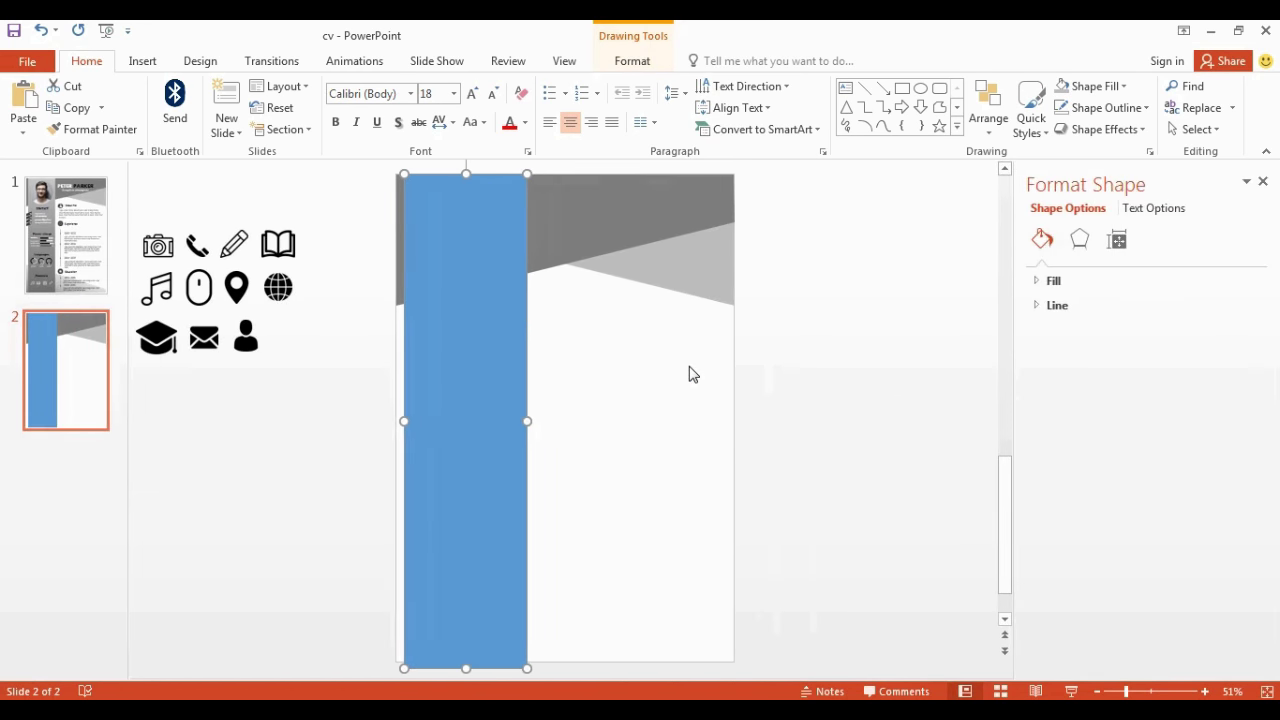
click(1040, 283)
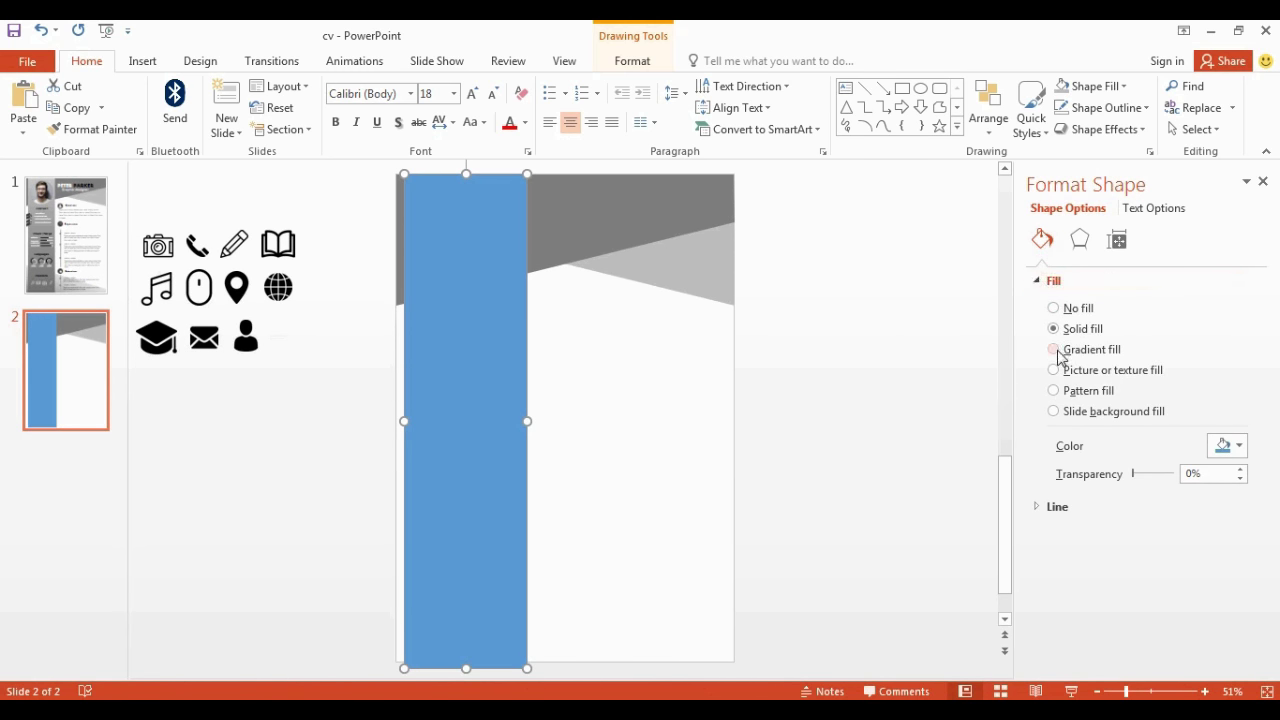
click(1054, 349)
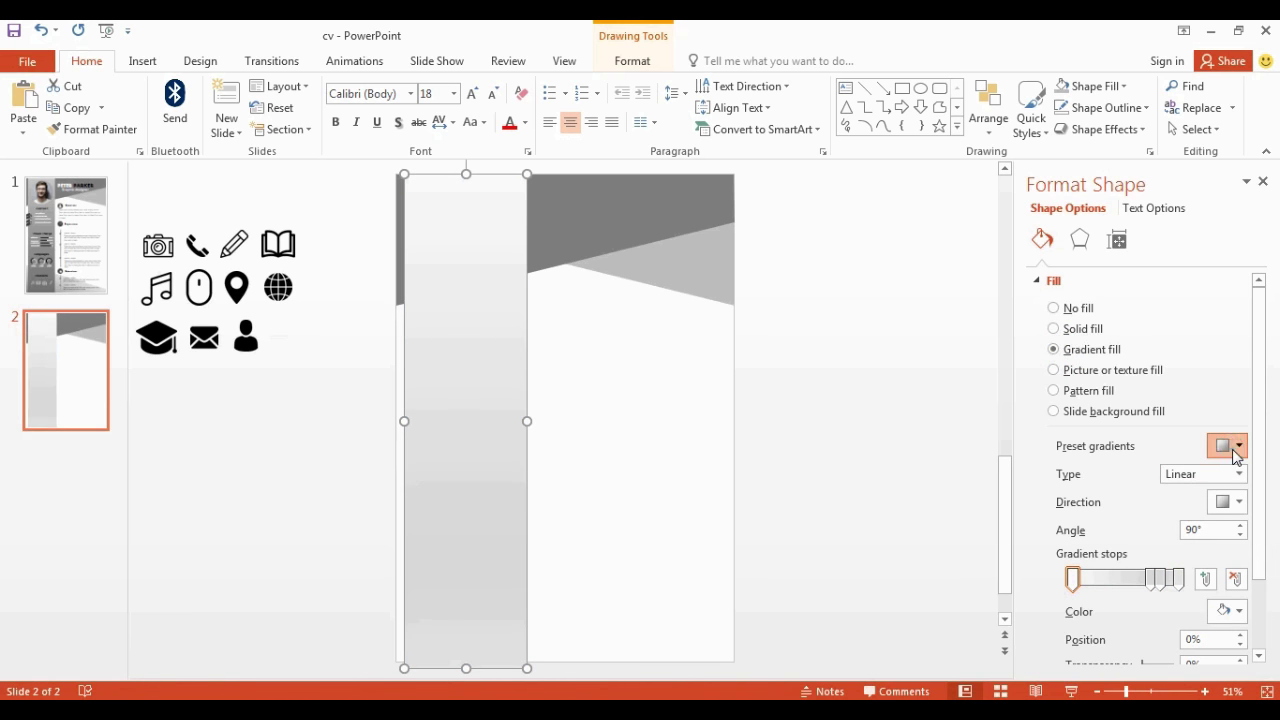
click(1234, 452)
click(1143, 562)
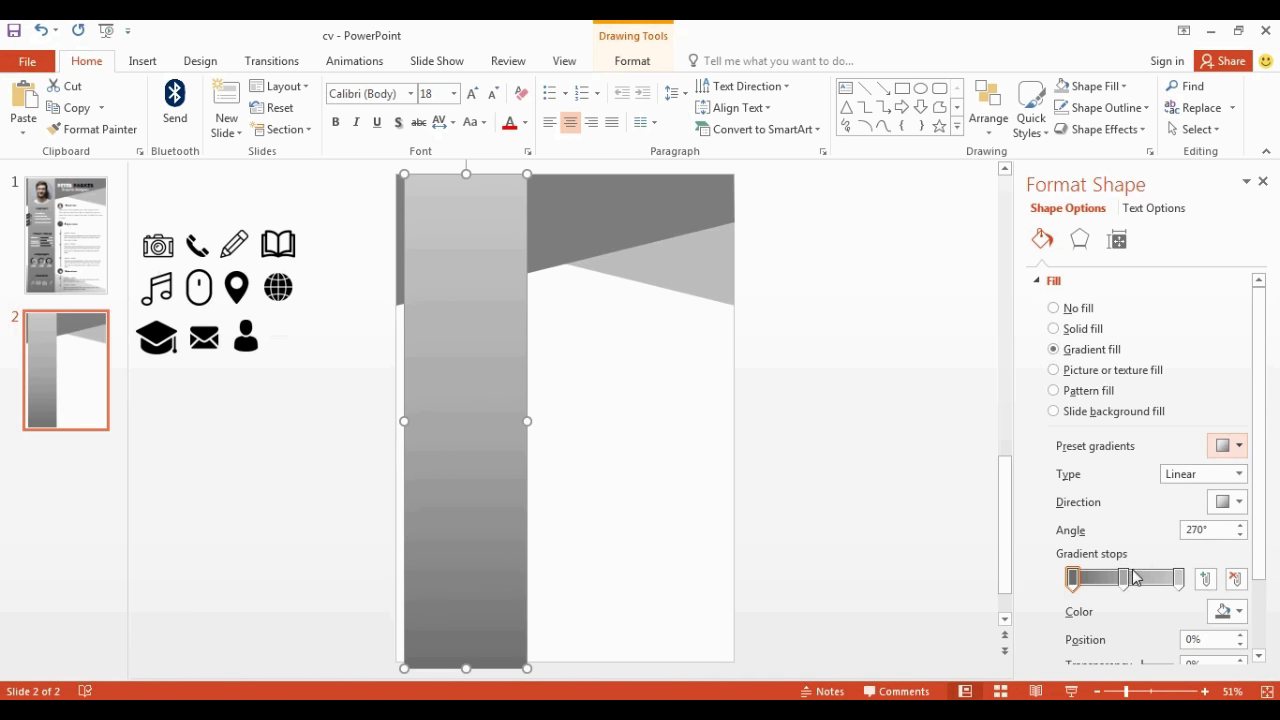
drag(1124, 580, 1153, 582)
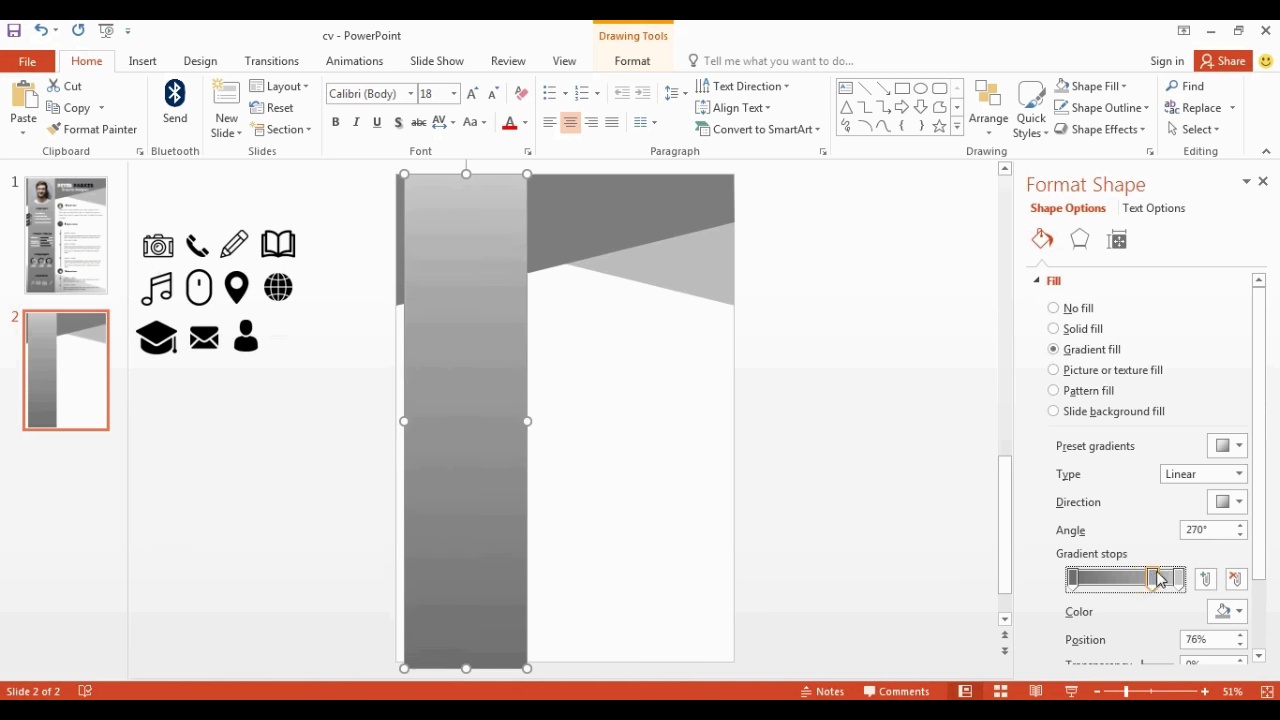
click(1263, 181)
click(1127, 290)
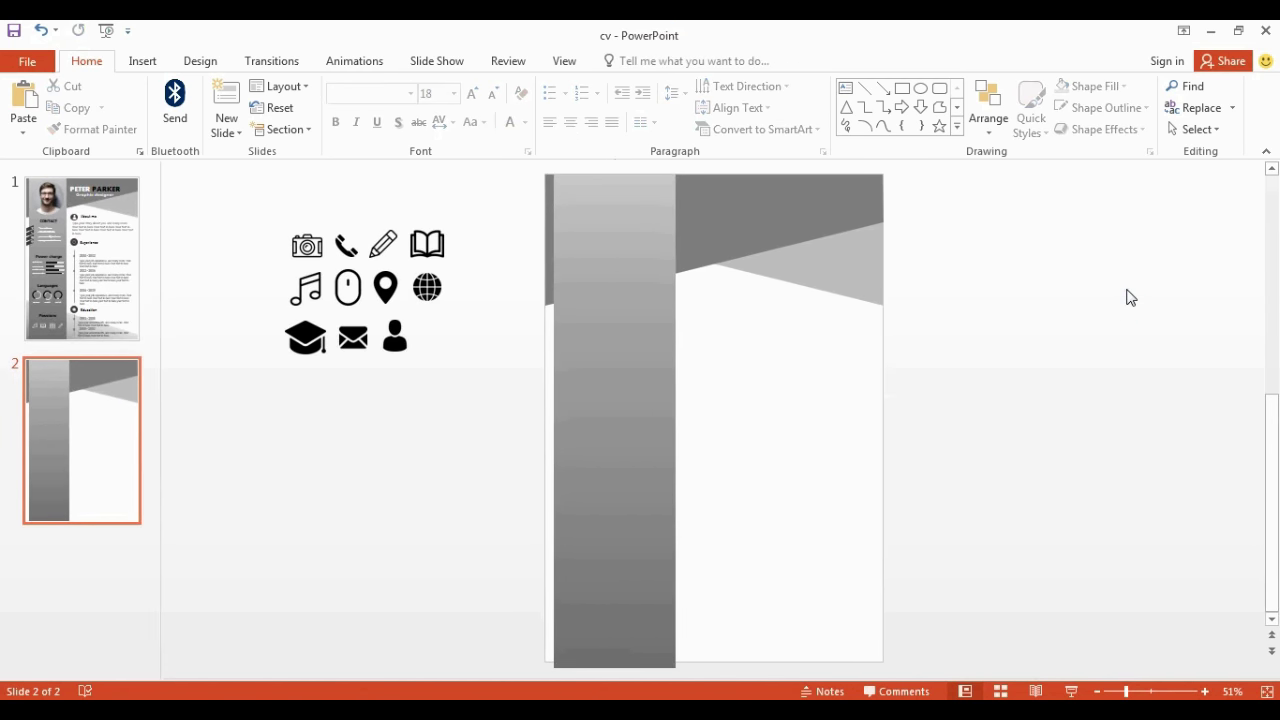
Insert the portrait photo onto the slide.
click(140, 58)
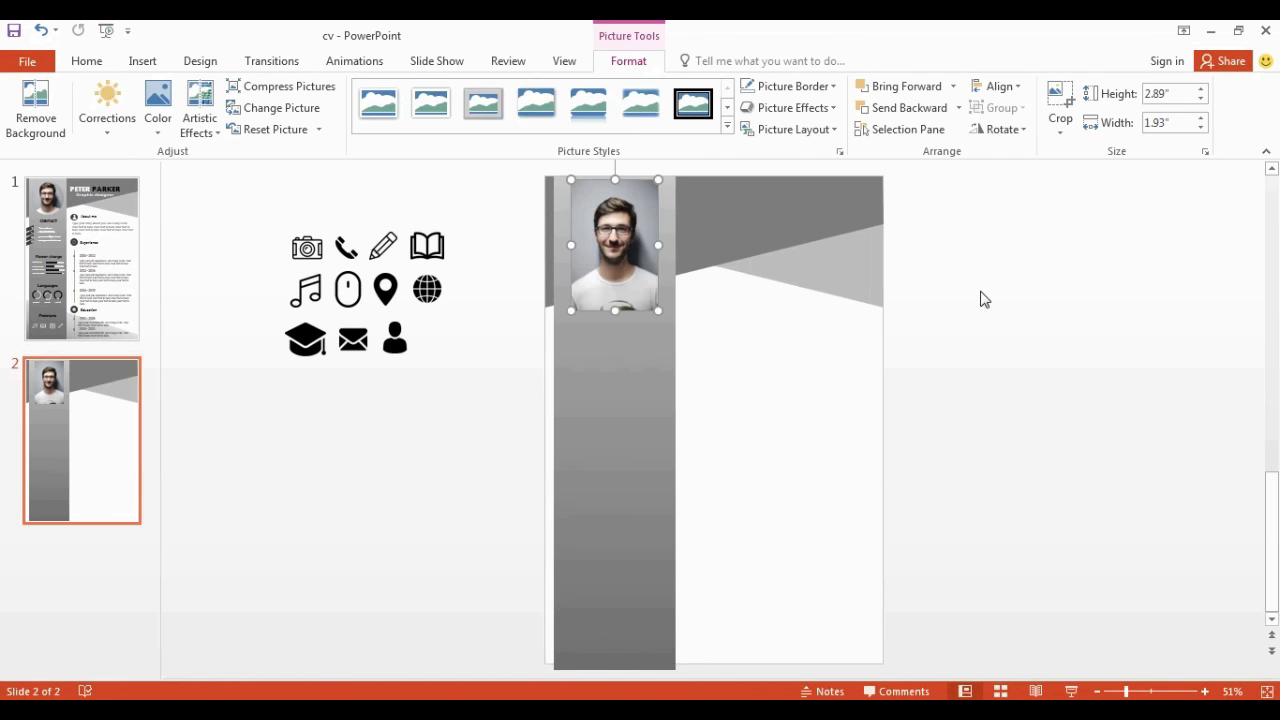
click(980, 290)
ctrl+scroll(1274, 190, up, 7)
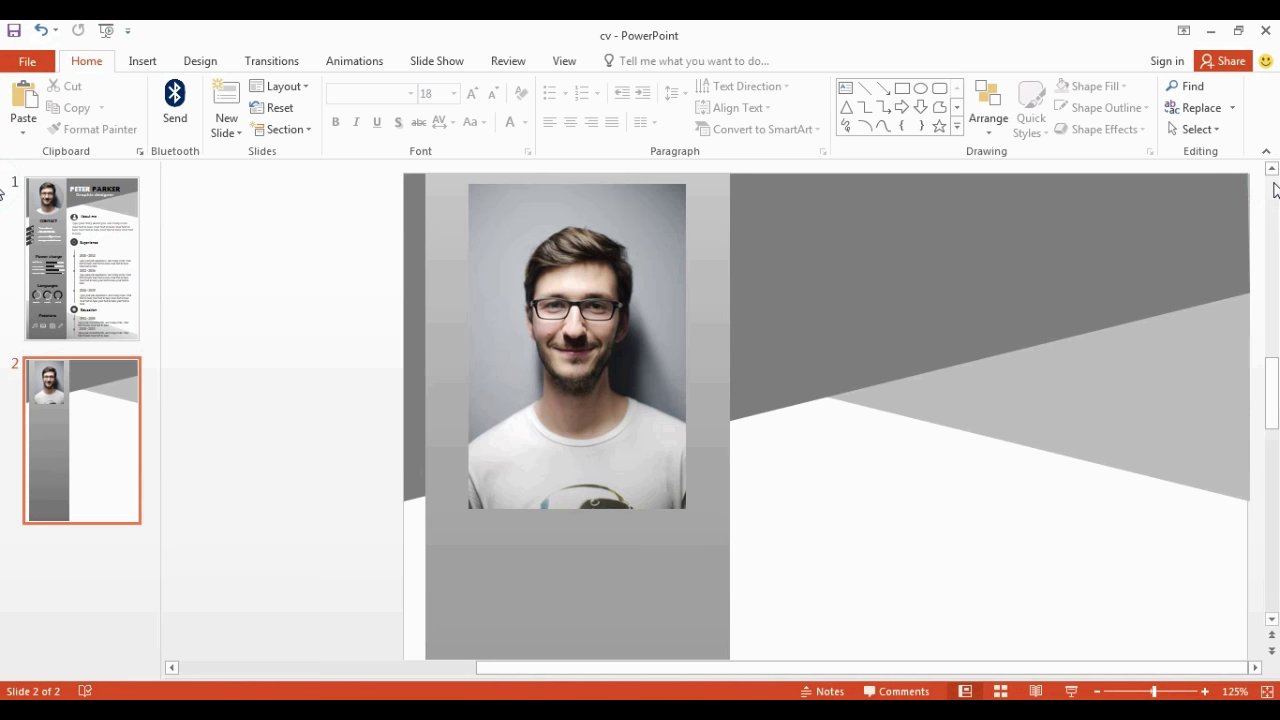
click(580, 350)
Crop the photo to an oval with fixed aspect ratio, circling the face, and nudge it into place.
click(1060, 118)
click(1090, 178)
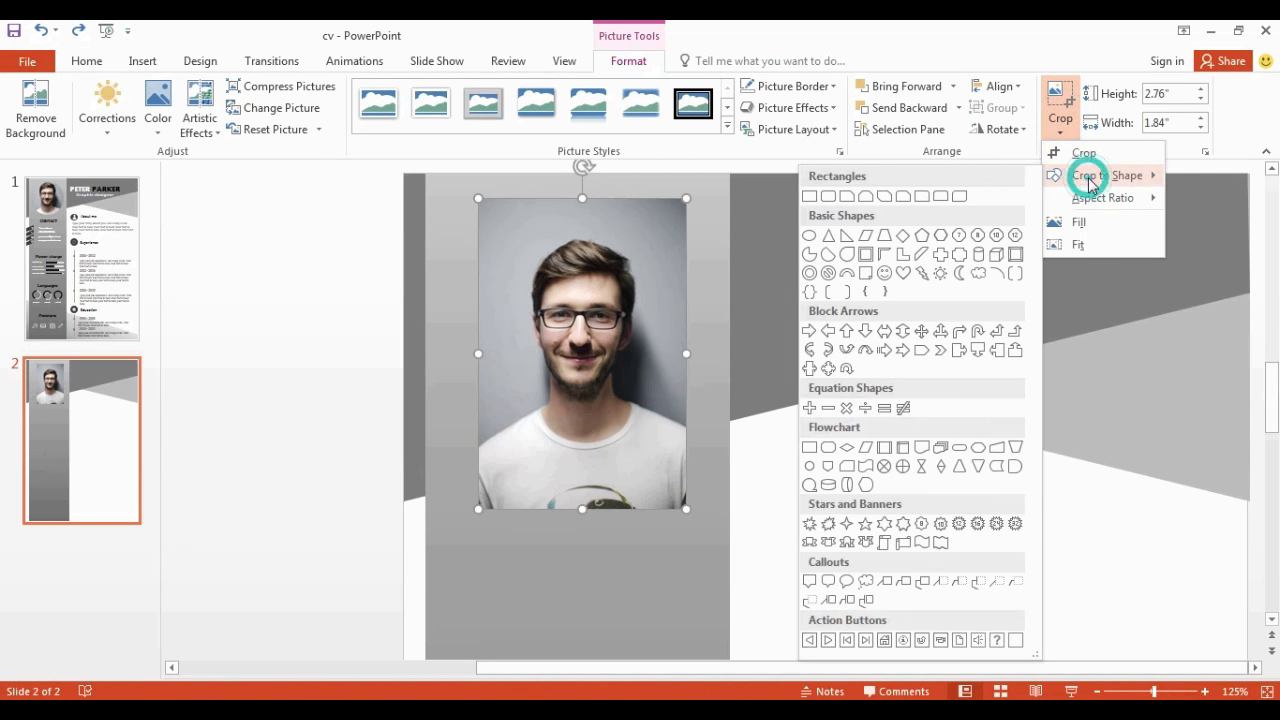
click(809, 235)
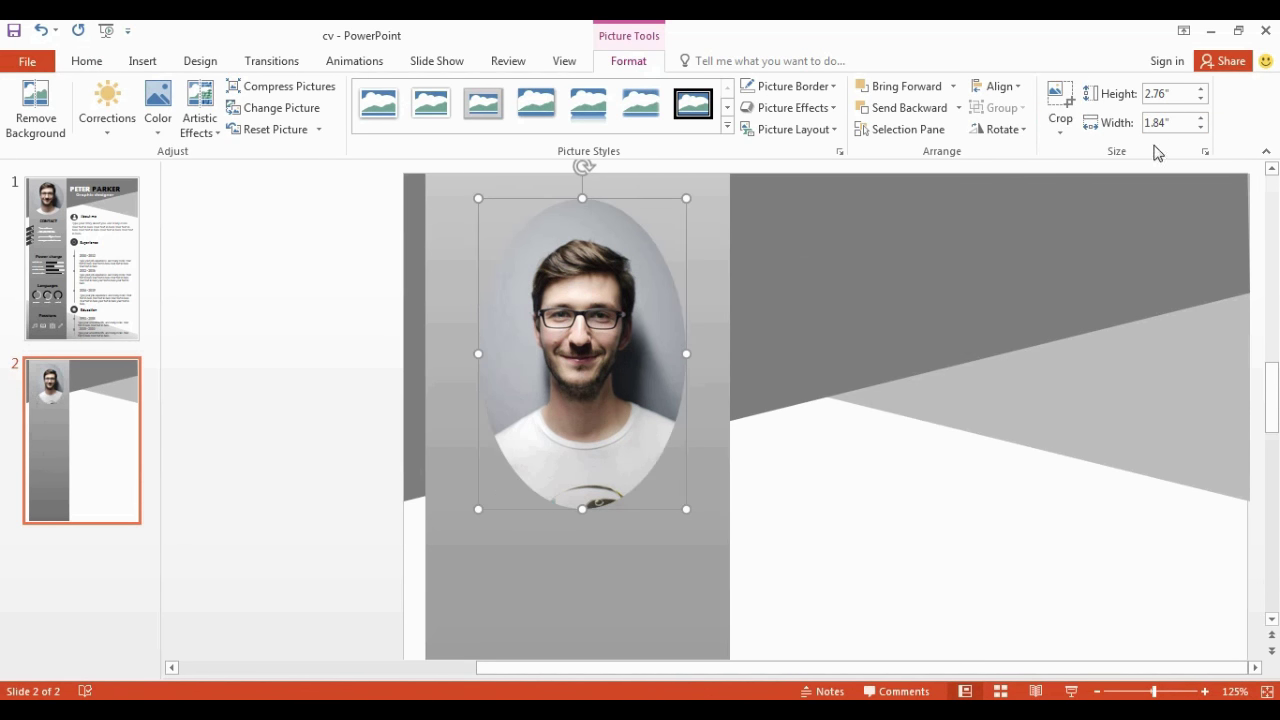
click(1060, 118)
click(1205, 462)
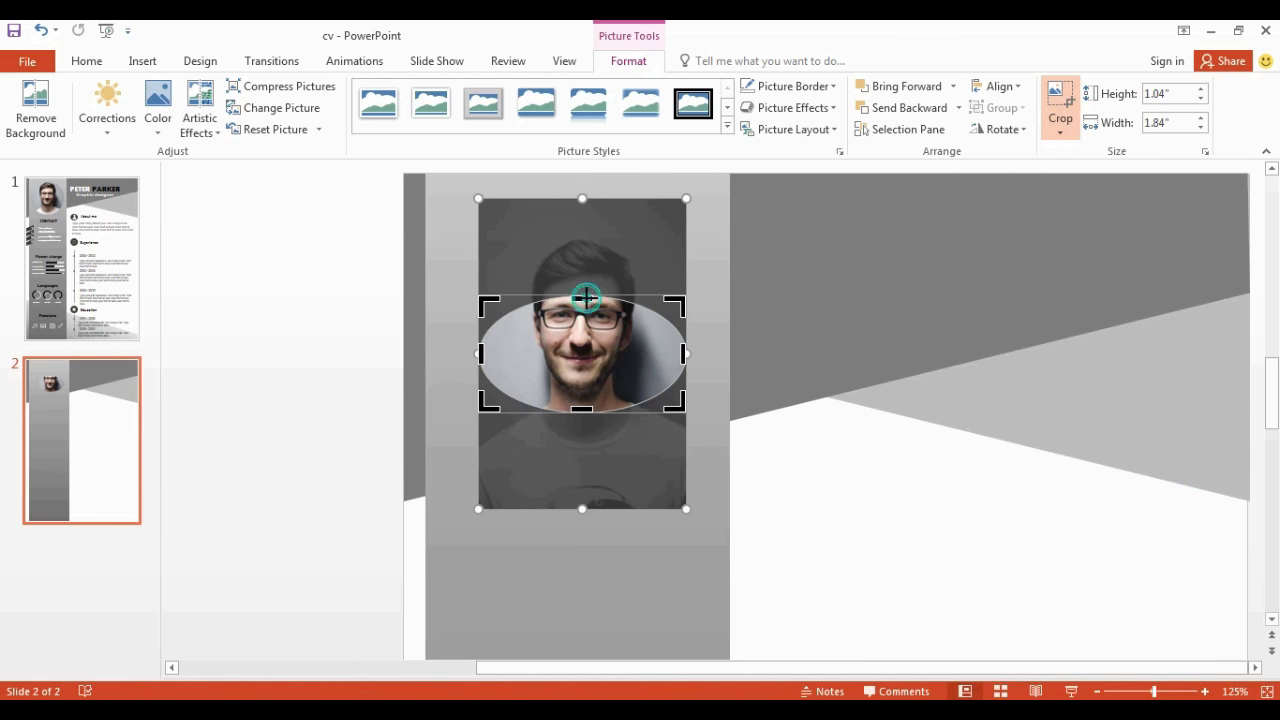
mouse_move(582, 298)
mouse_down()
mouse_move(589, 211)
mouse_move(596, 245)
mouse_move(579, 236)
mouse_move(623, 251)
mouse_move(619, 241)
mouse_up()
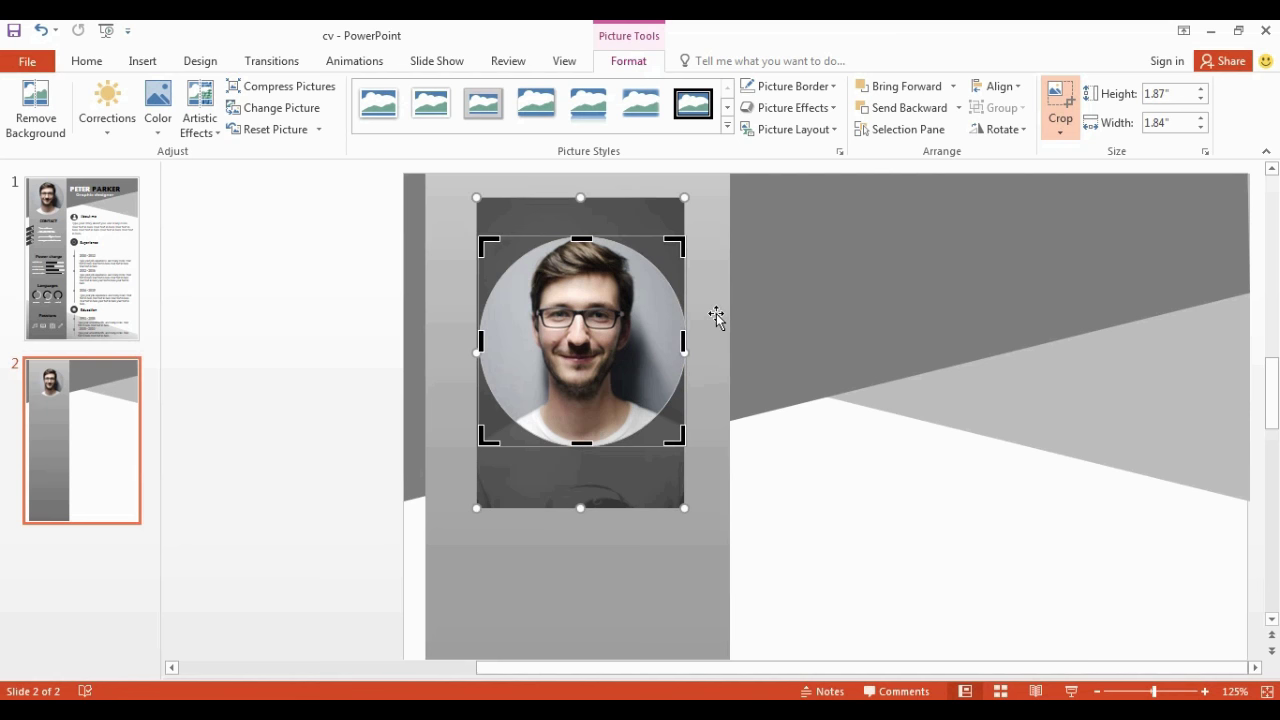
click(709, 314)
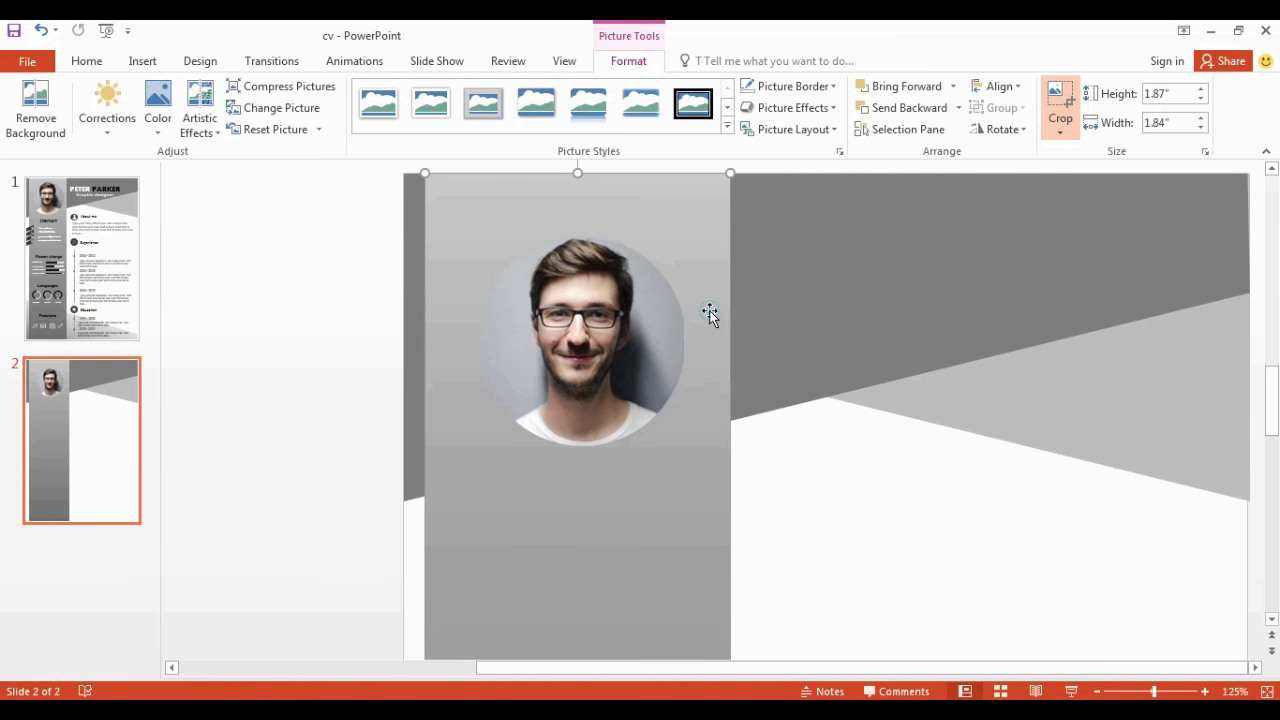
click(597, 340)
drag(597, 322, 589, 313)
key(Escape)
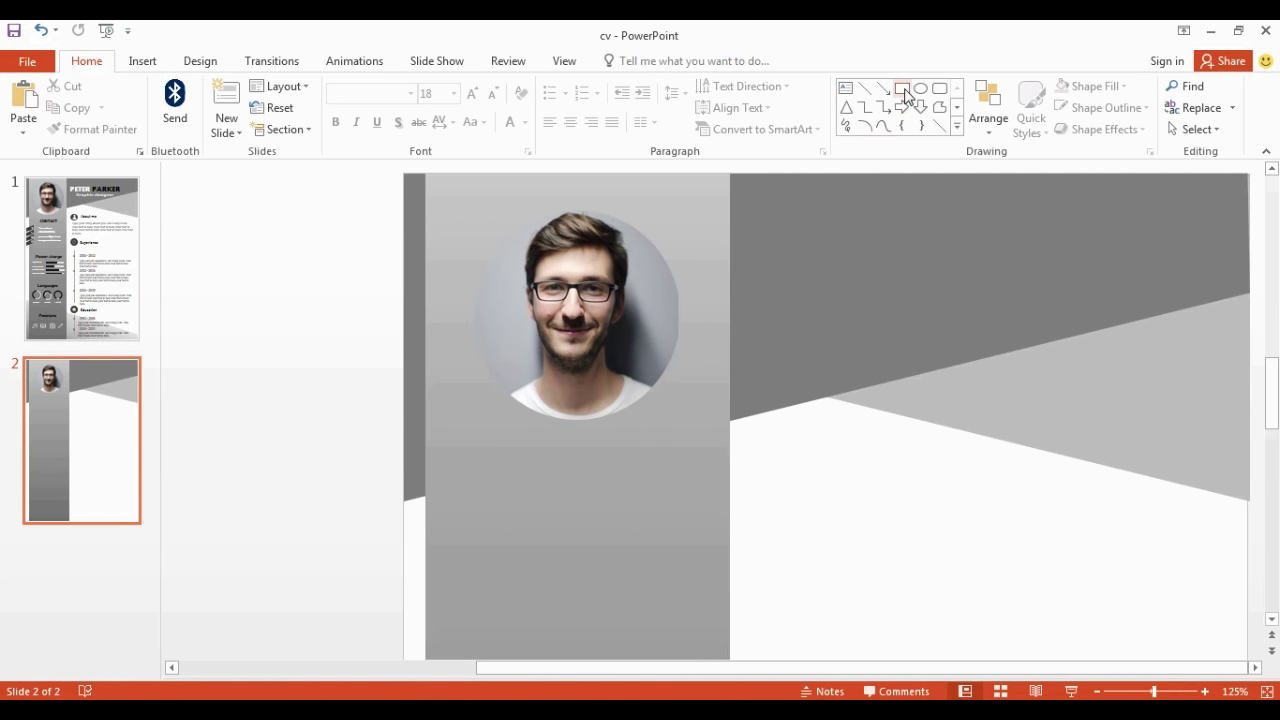
Draw a wide, outline-free rectangle at the top right of the page.
click(903, 89)
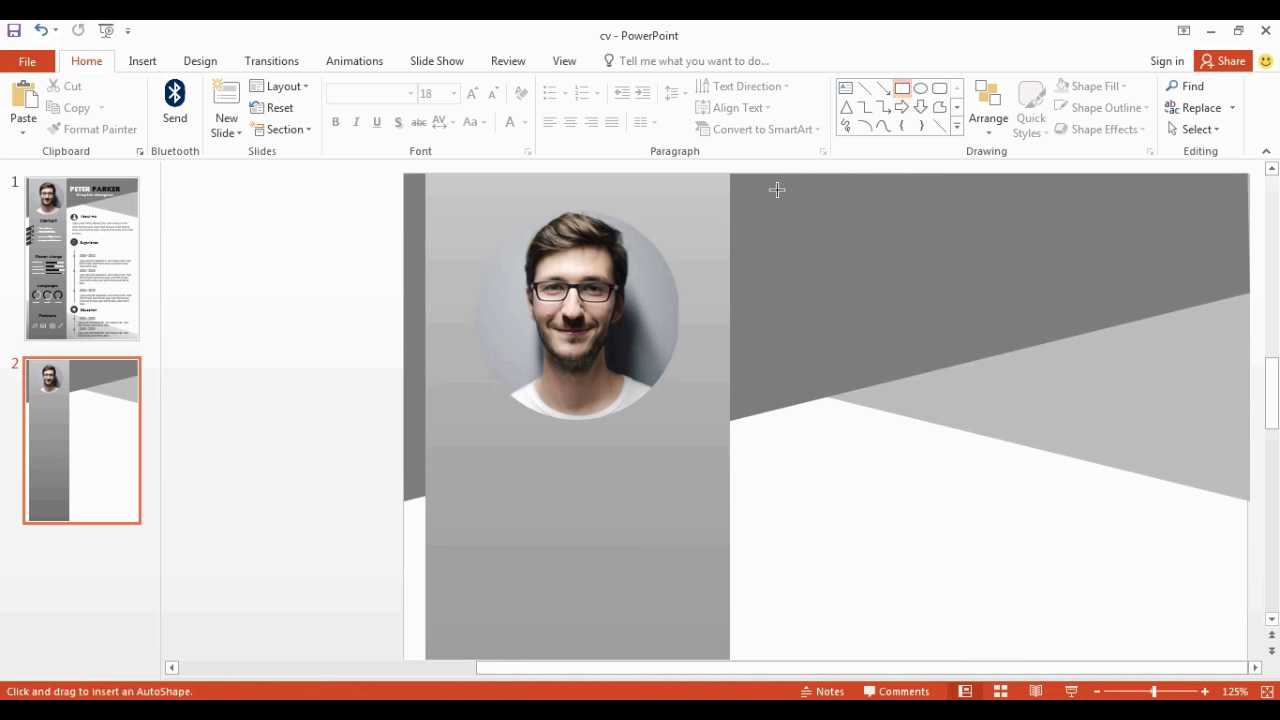
drag(777, 189, 1167, 254)
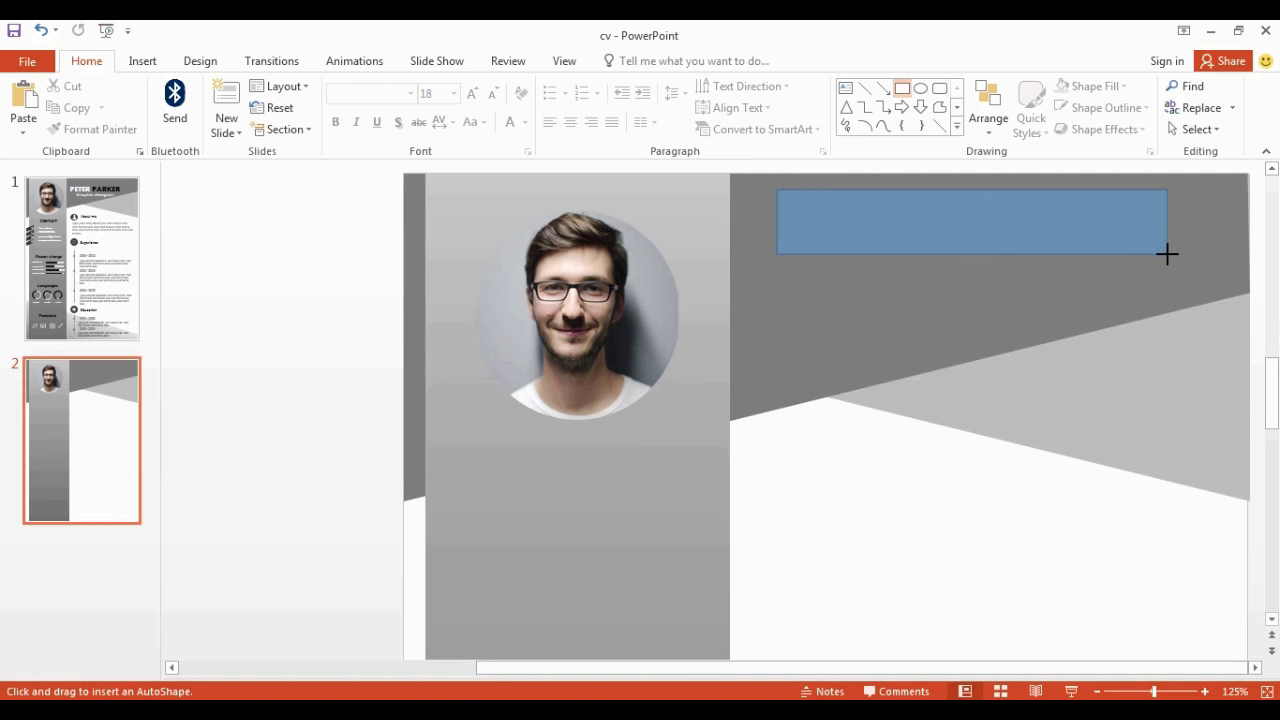
right_click(1040, 226)
click(1150, 192)
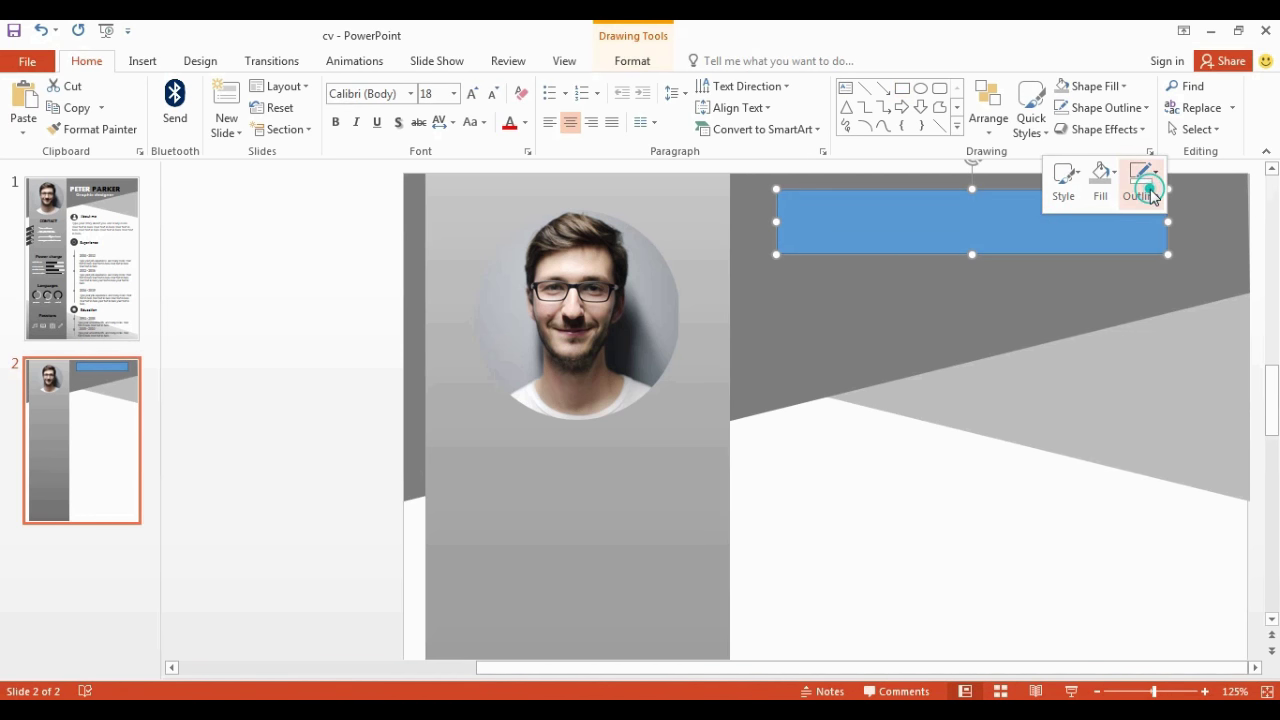
click(1126, 404)
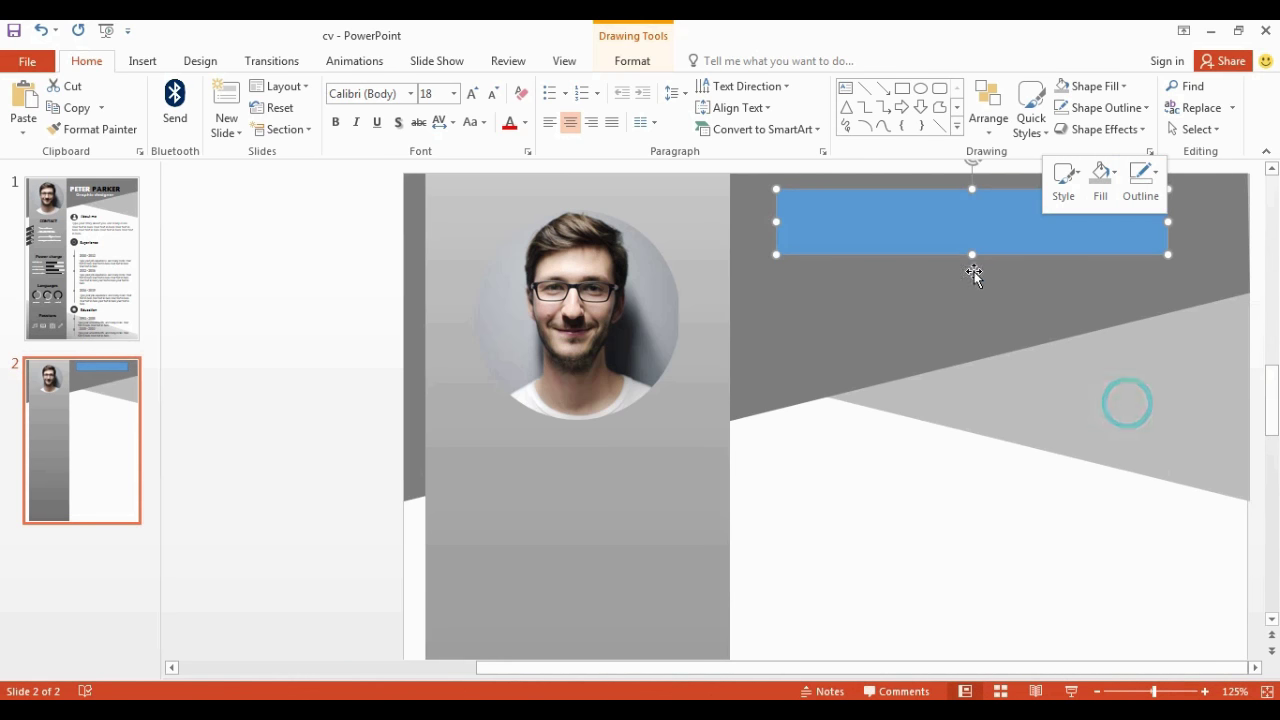
Type the CV owner's name inside the rectangle.
right_click(935, 233)
click(986, 338)
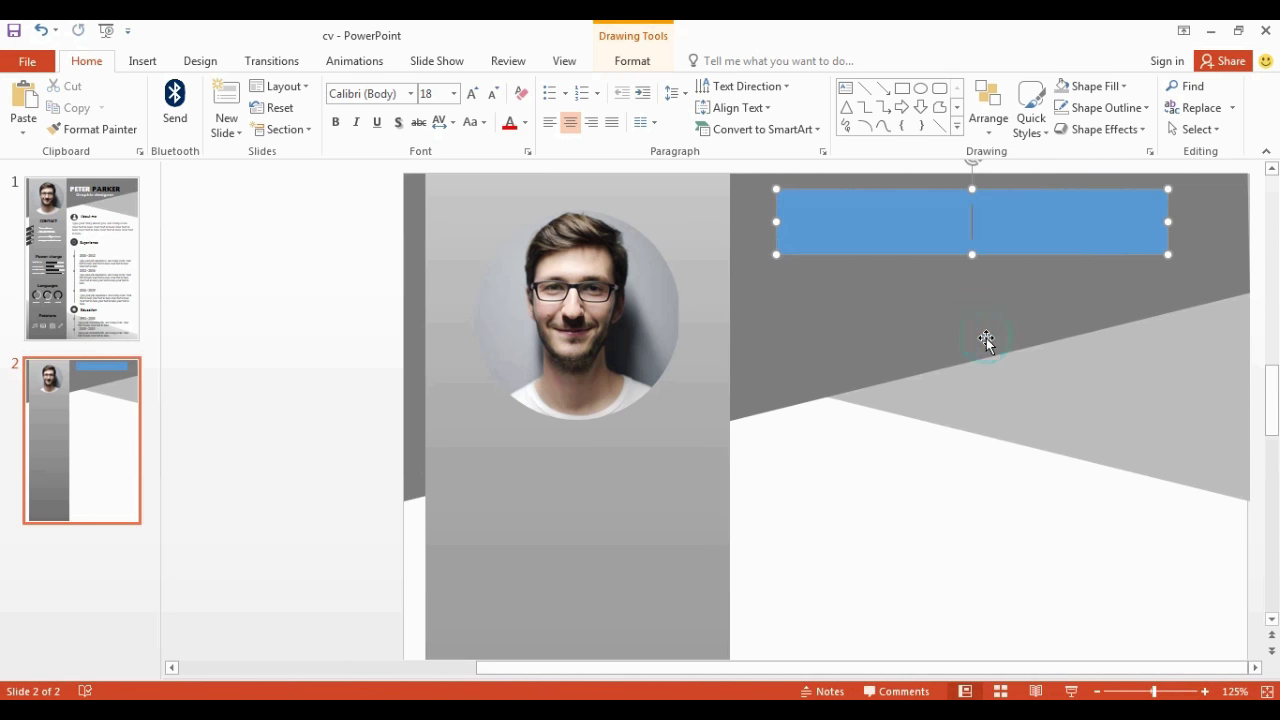
text(peter pake)
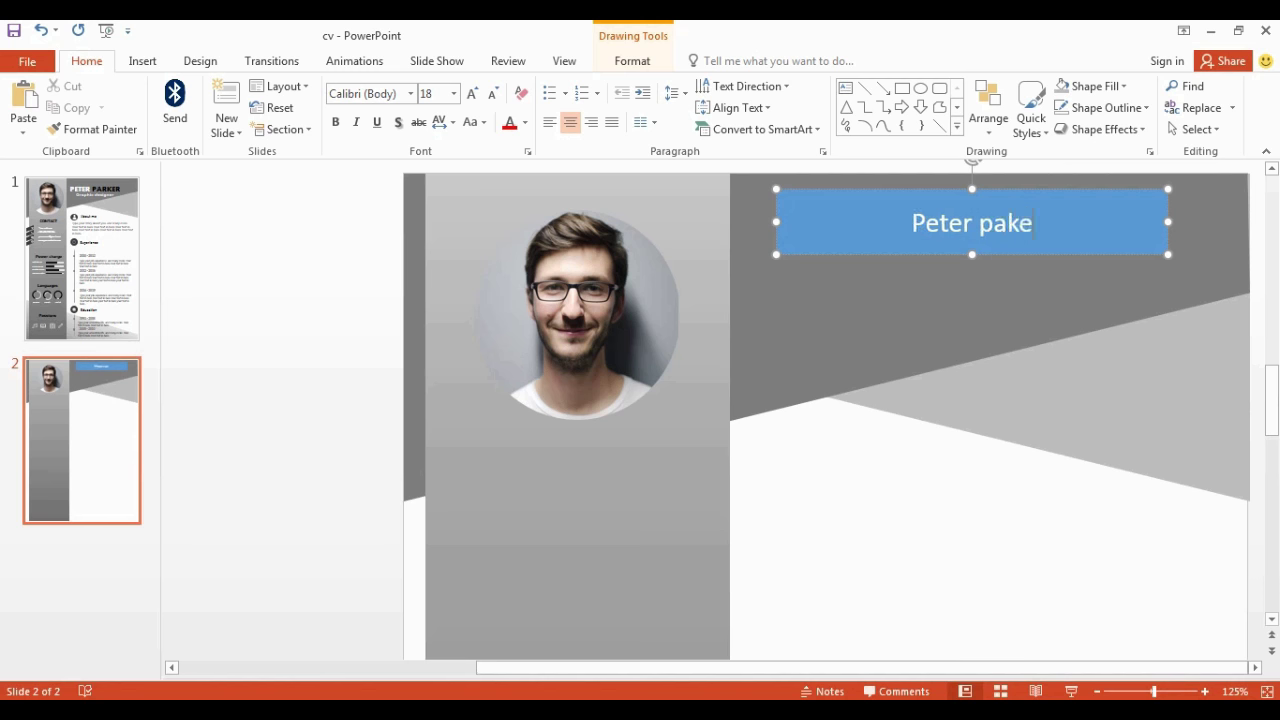
text(r)
Set the name in Aharoni at size 36 and shift the box left and down.
key(ctrl+a)
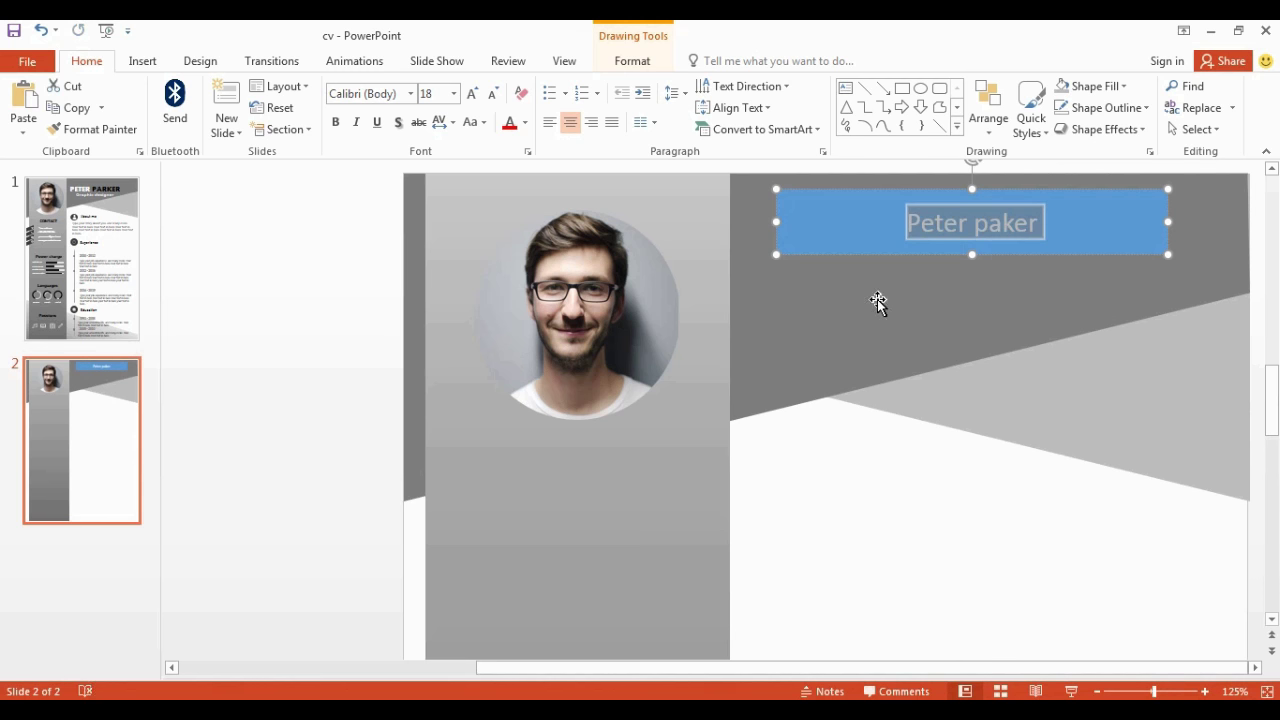
click(371, 94)
text(Aharoni)
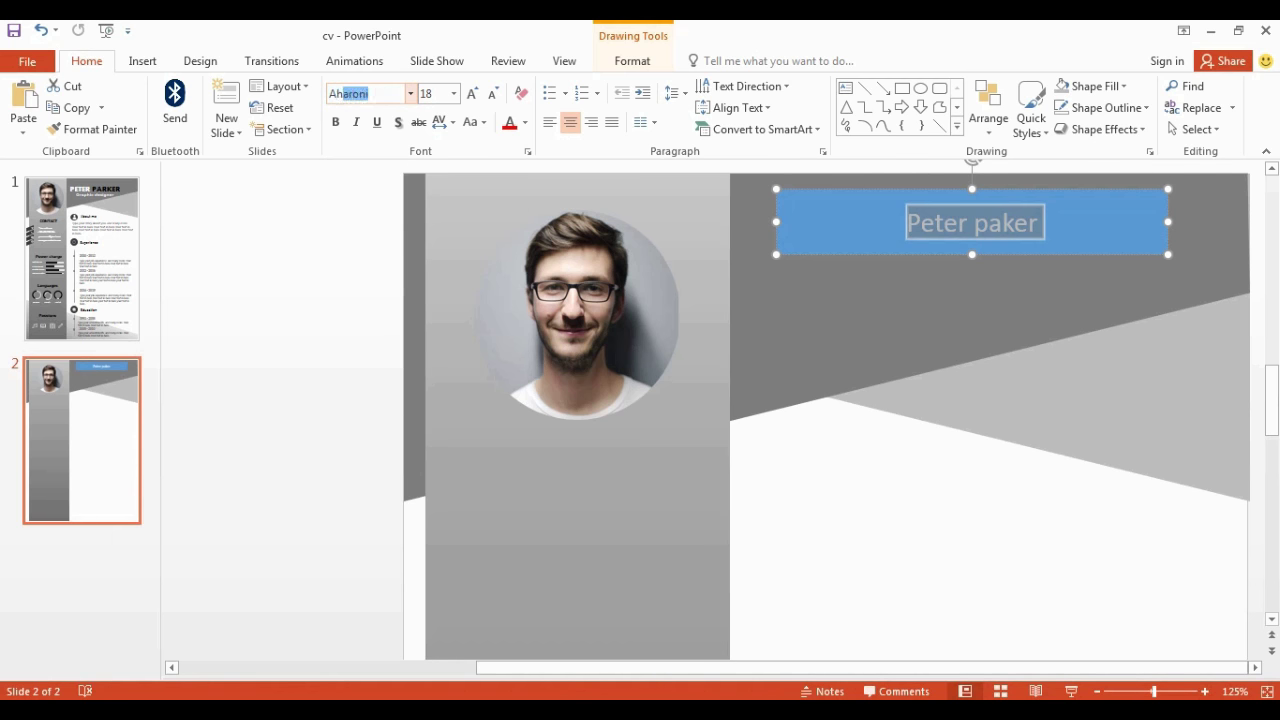
key(Return)
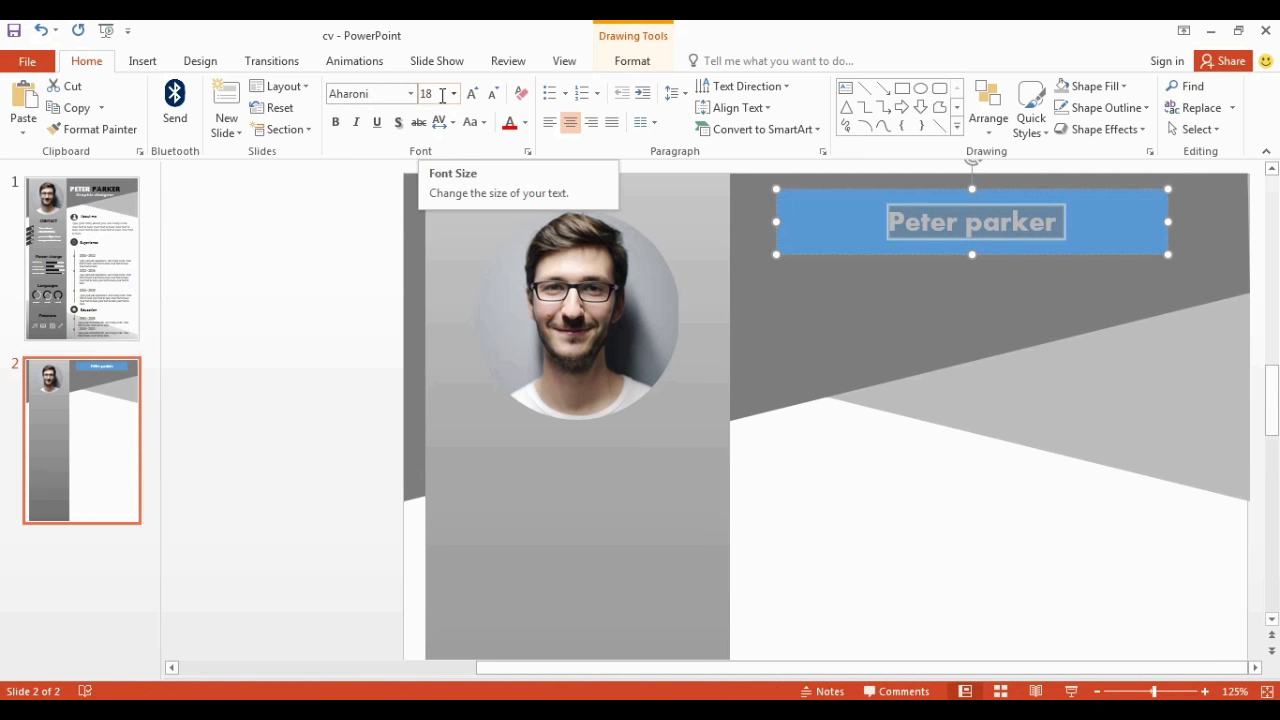
click(436, 93)
text(36)
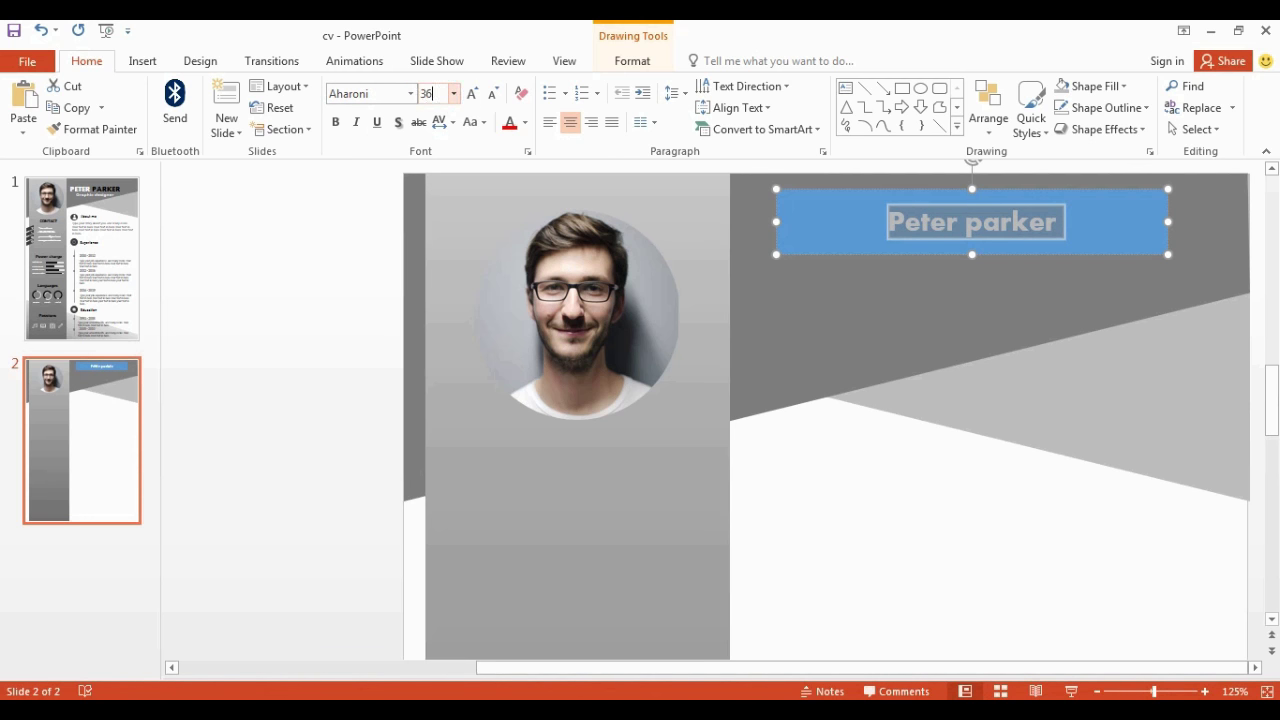
key(Return)
drag(857, 194, 832, 222)
Remove the name box's fill and paste a copy below it reading 'Graphic designer'.
right_click(780, 222)
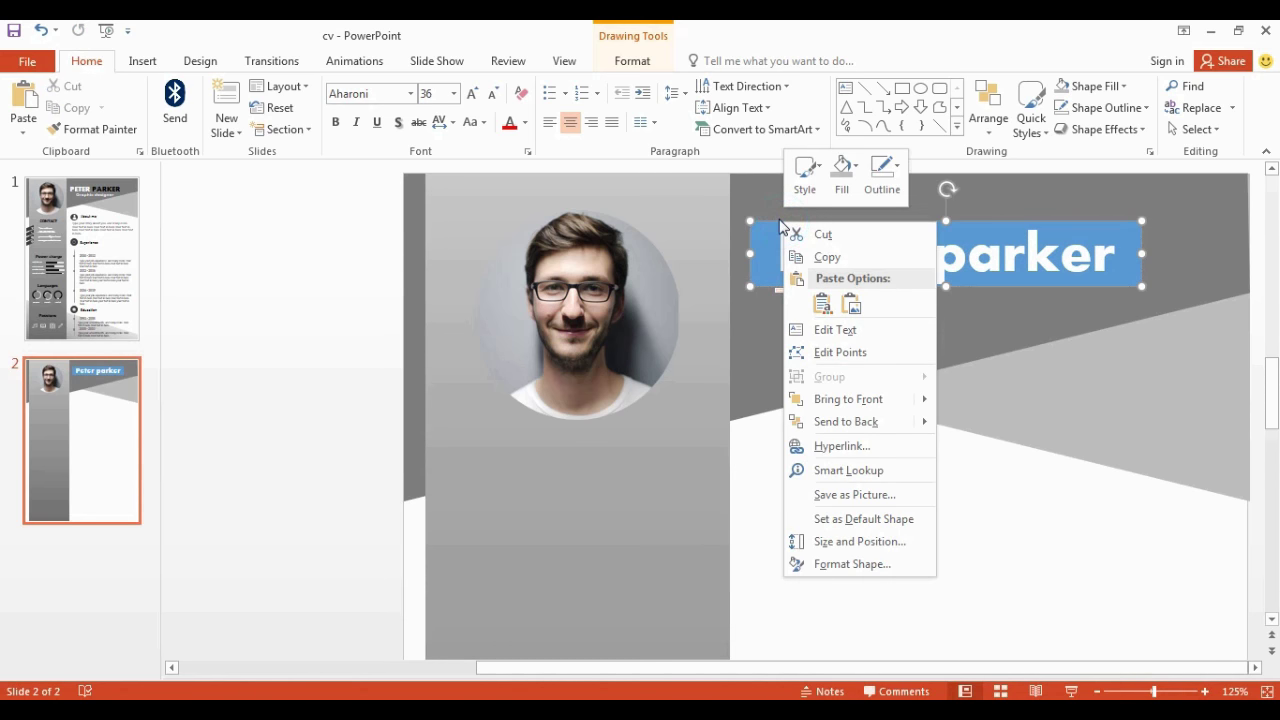
click(842, 172)
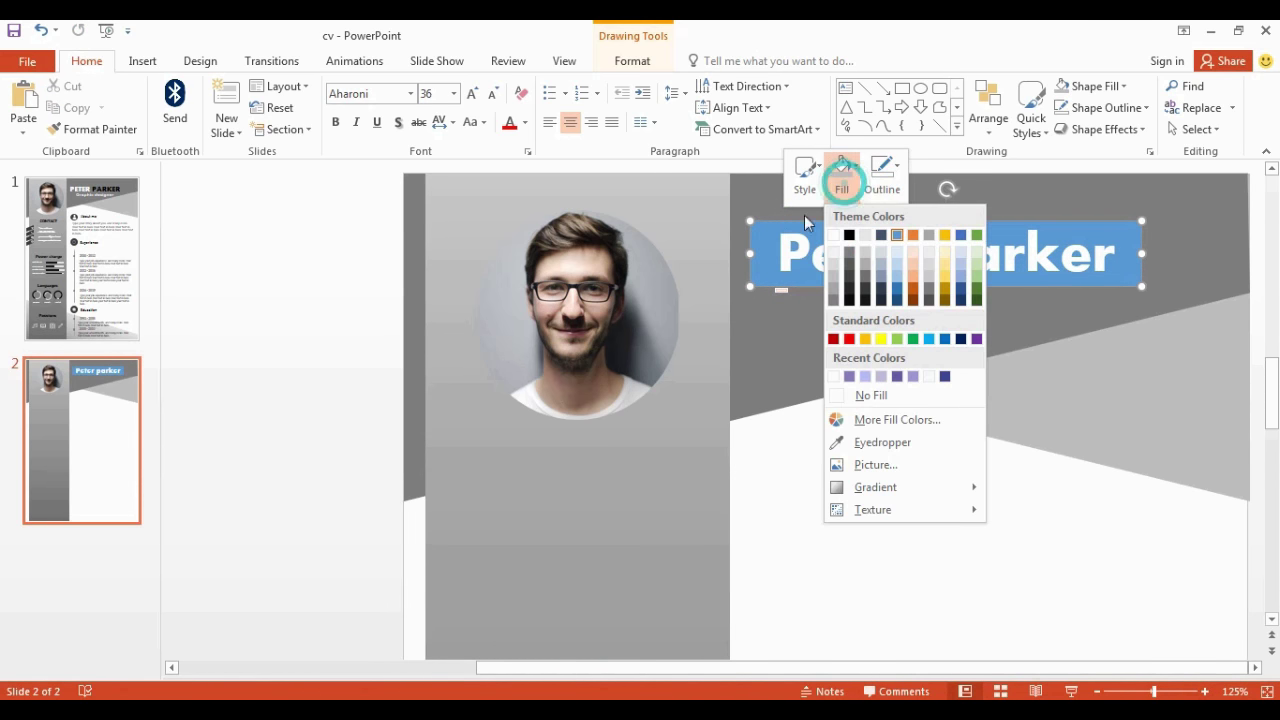
click(845, 394)
key(ctrl+v)
key(Down)
key(Down)
key(Down)
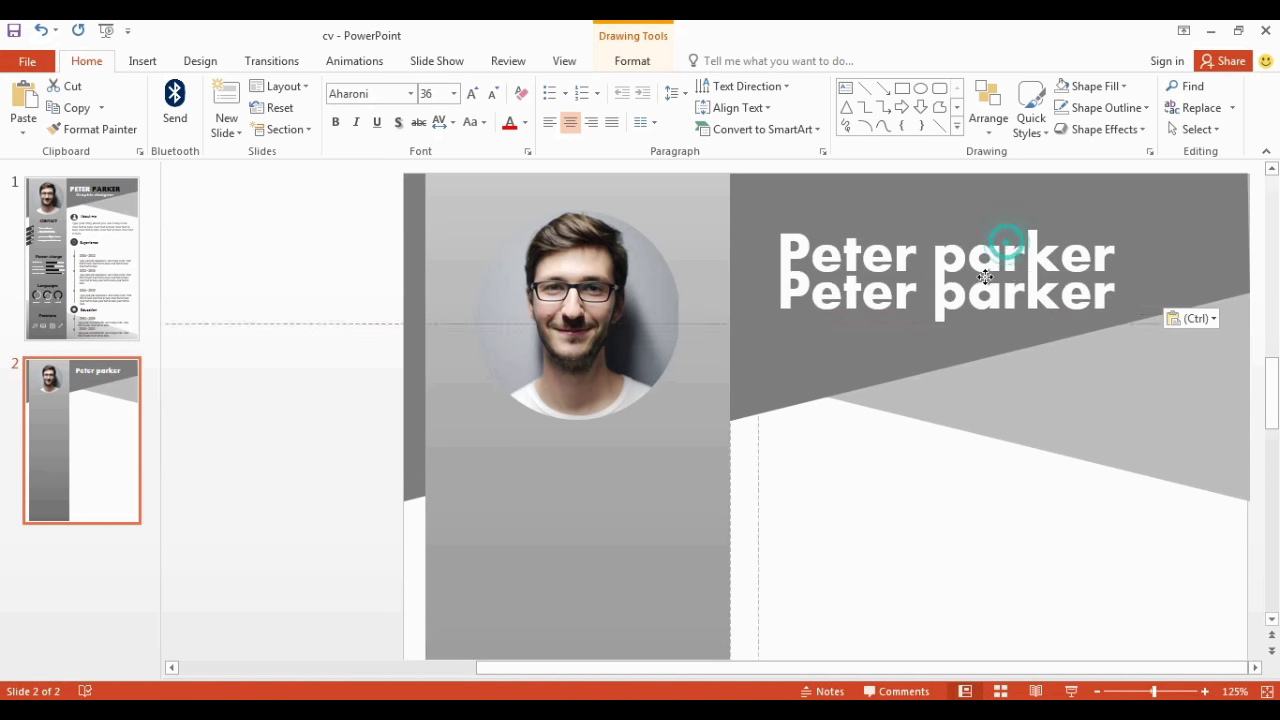
key(Down)
text(Grap)
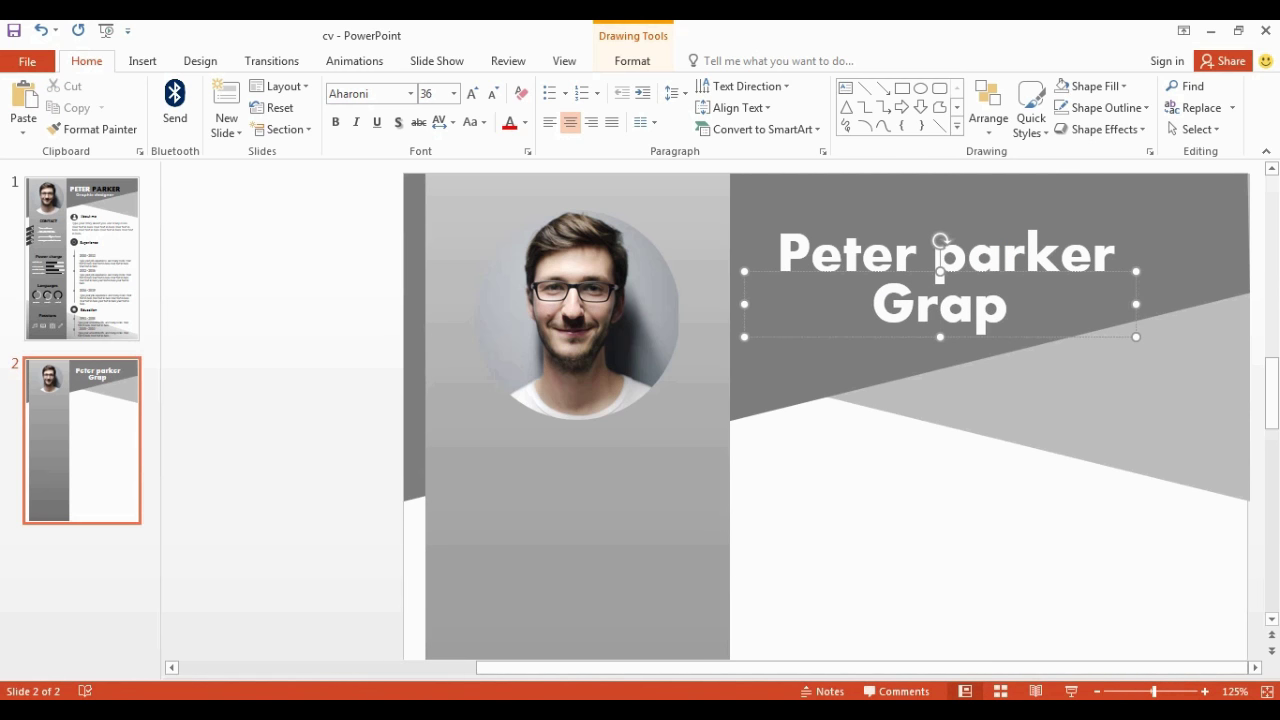
text(hic des)
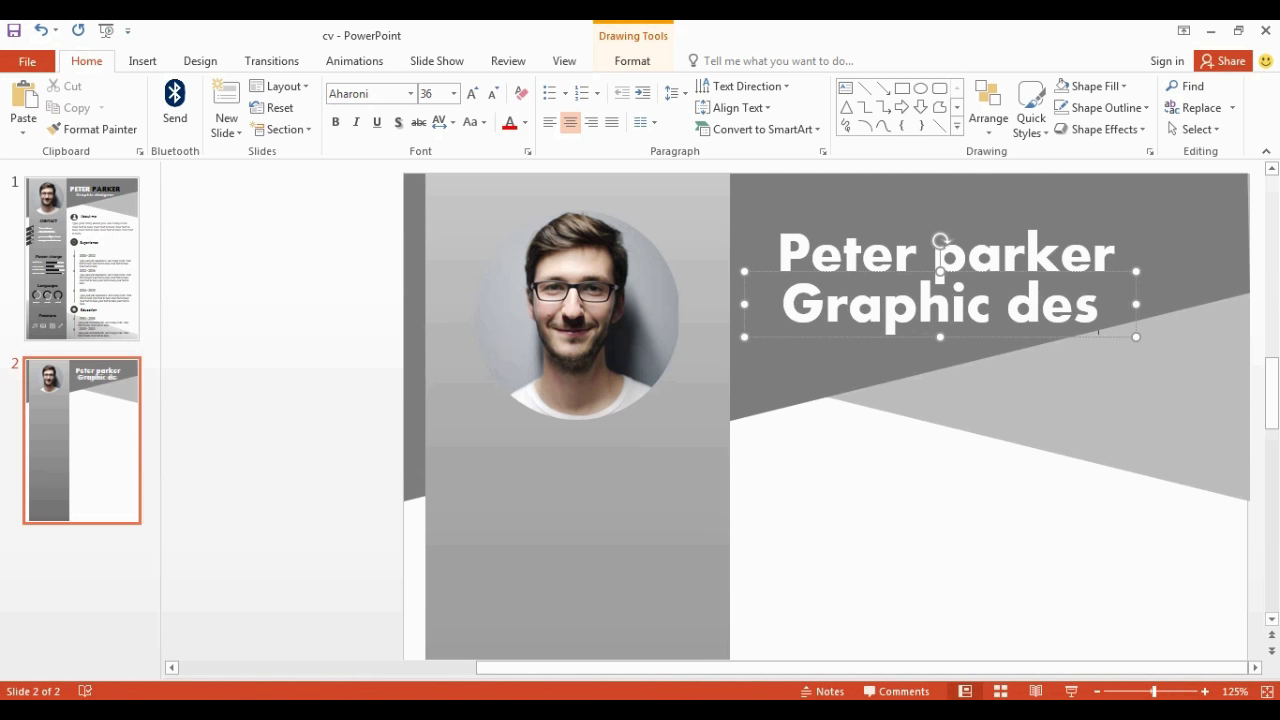
text(igne)
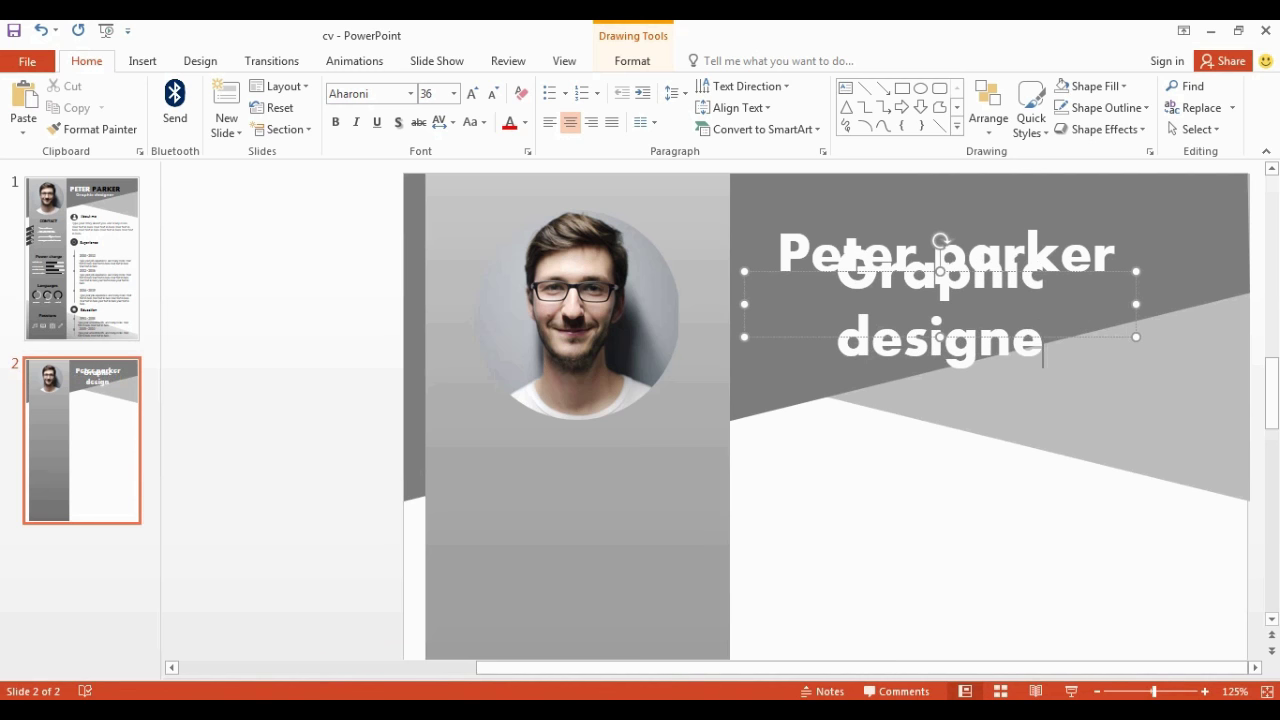
text(r)
Set the 'Graphic designer' subtitle to Comfortaa, size 20.
key(ctrl+a)
click(386, 94)
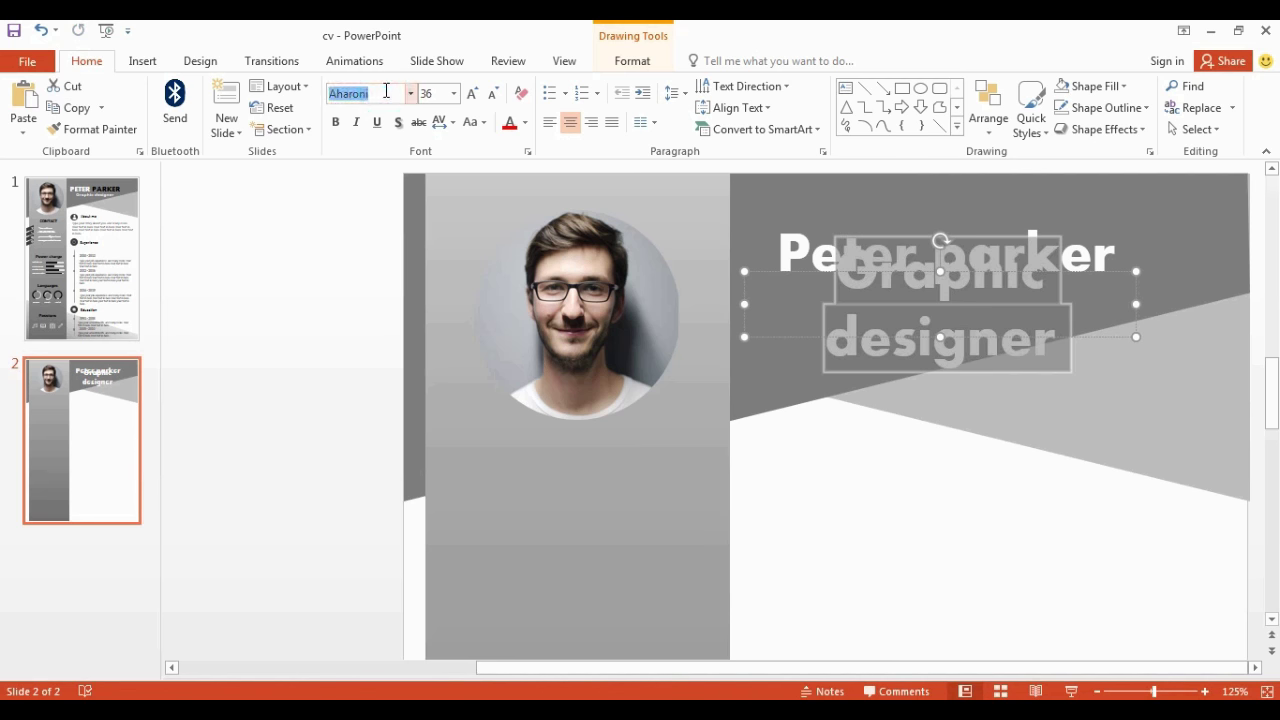
text(cmfortaa)
key(Return)
click(432, 96)
text(20)
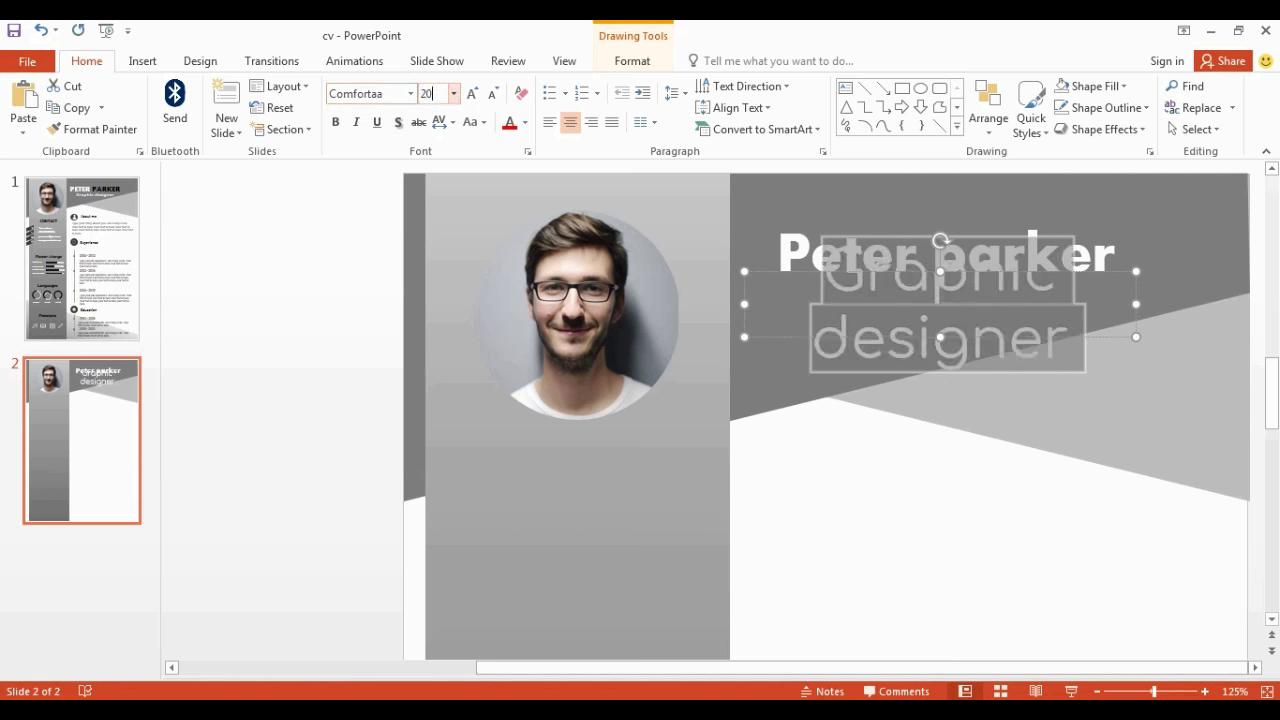
key(Return)
Recolour the surname in the name heading black.
drag(936, 255, 1133, 256)
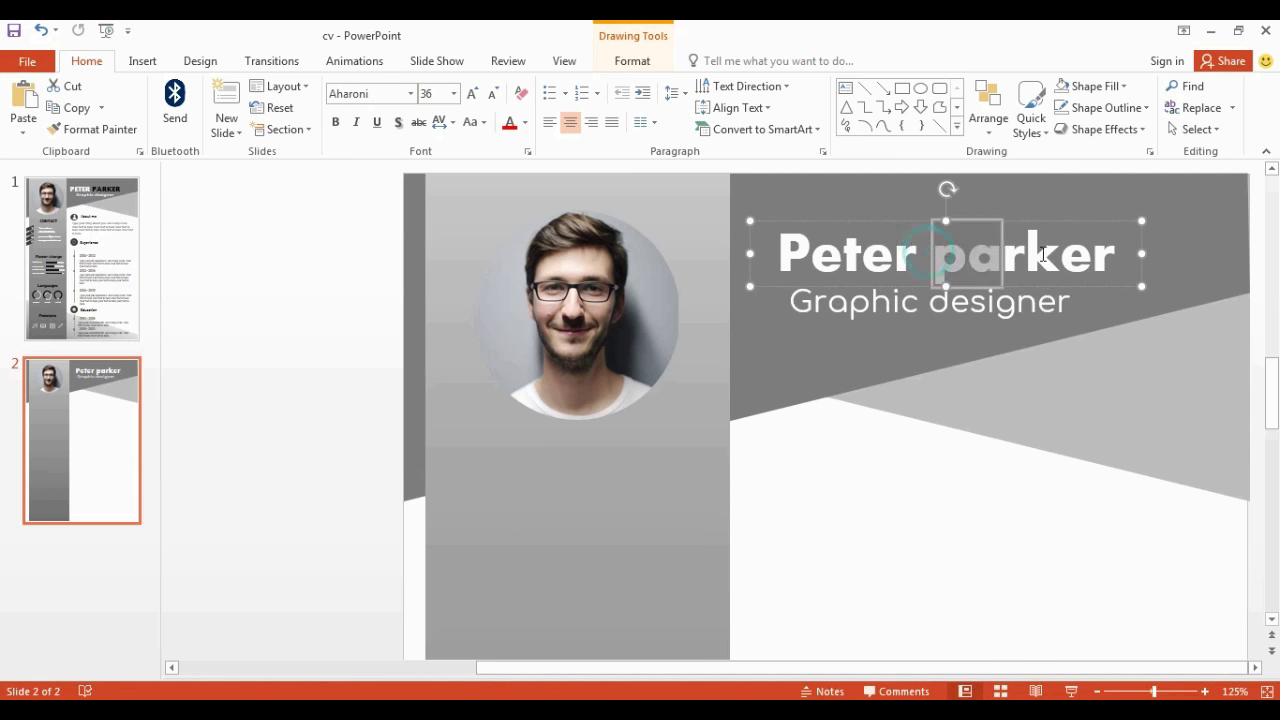
click(524, 123)
click(524, 165)
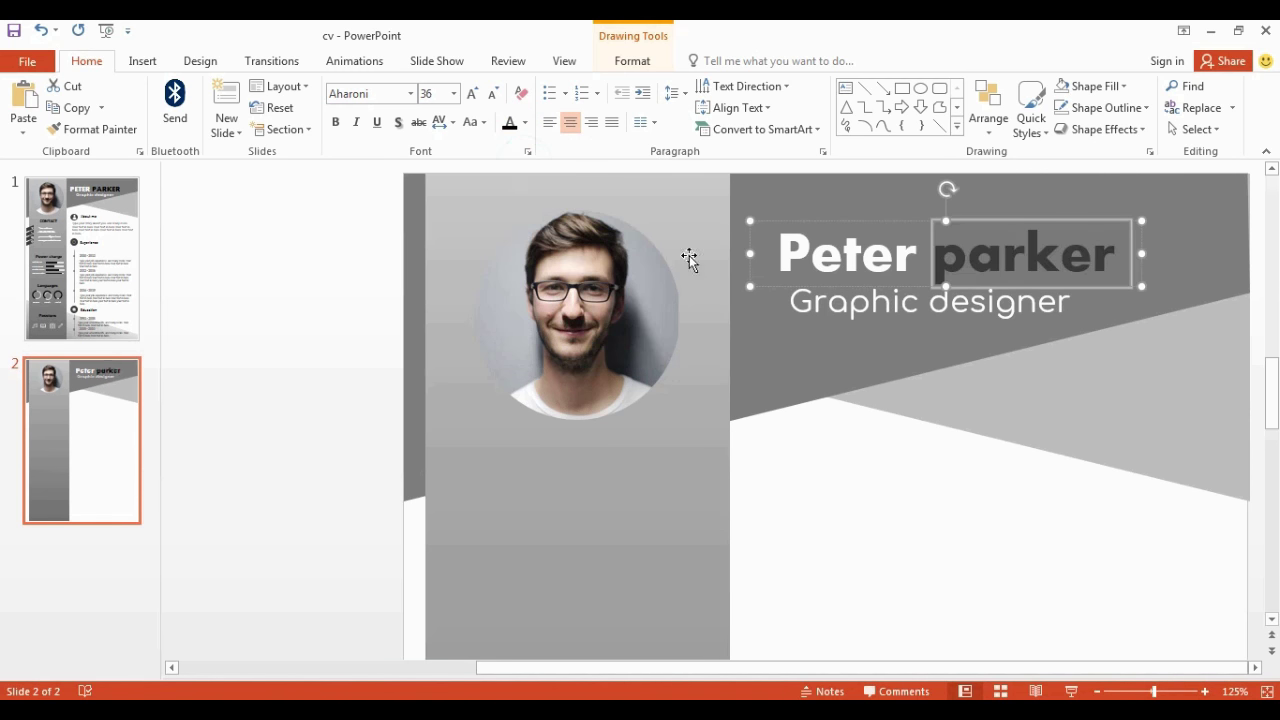
click(771, 191)
click(846, 90)
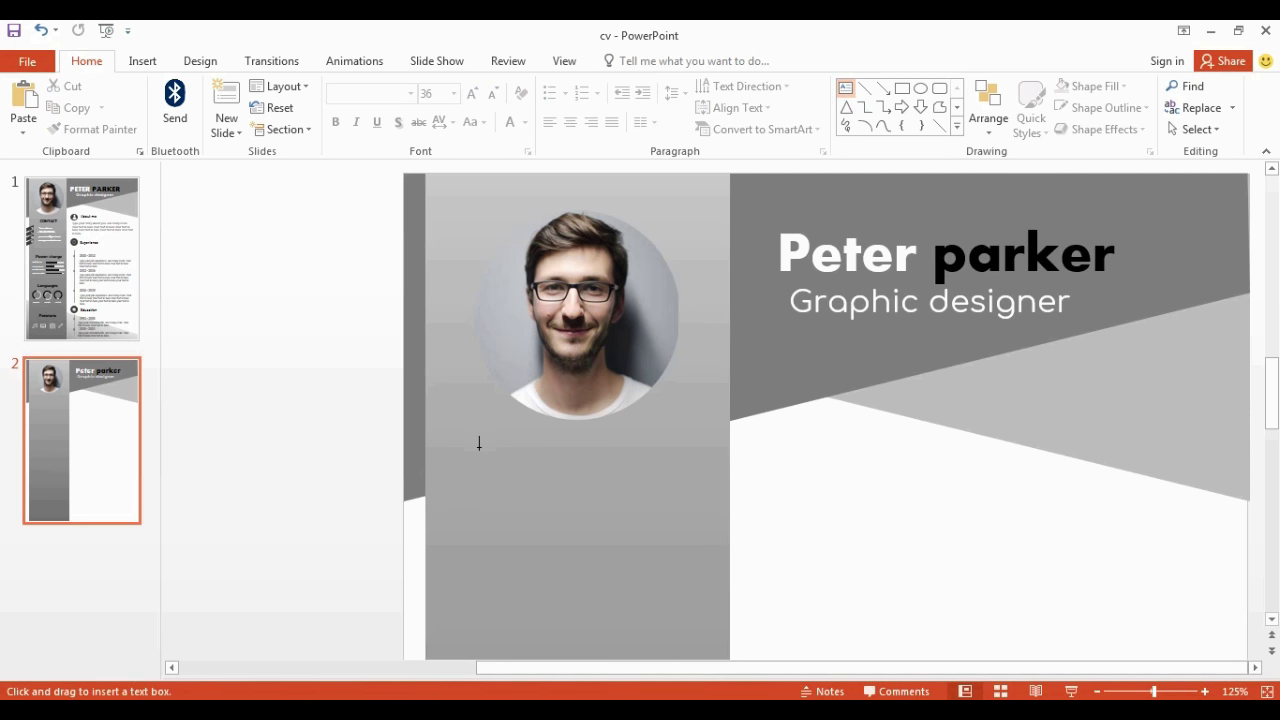
Add a 'contact' text box under the photo in Russo One, centred.
drag(474, 442, 691, 488)
text(contact)
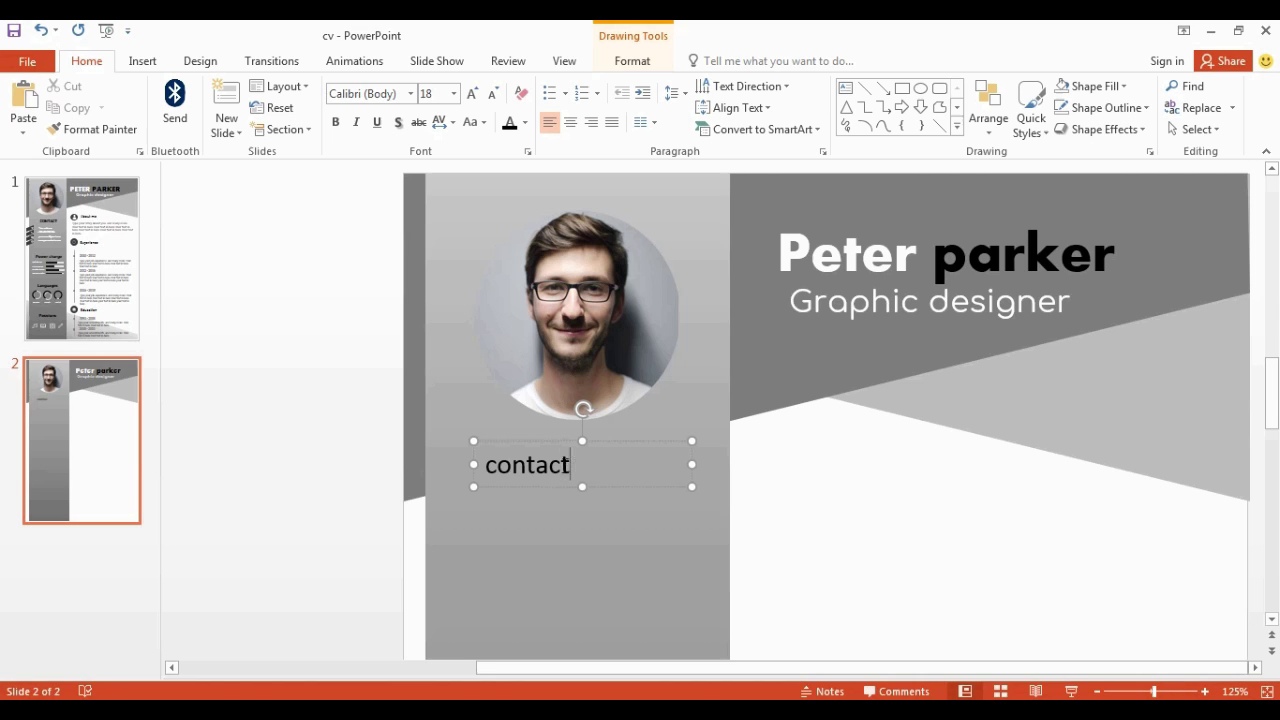
drag(484, 465, 563, 466)
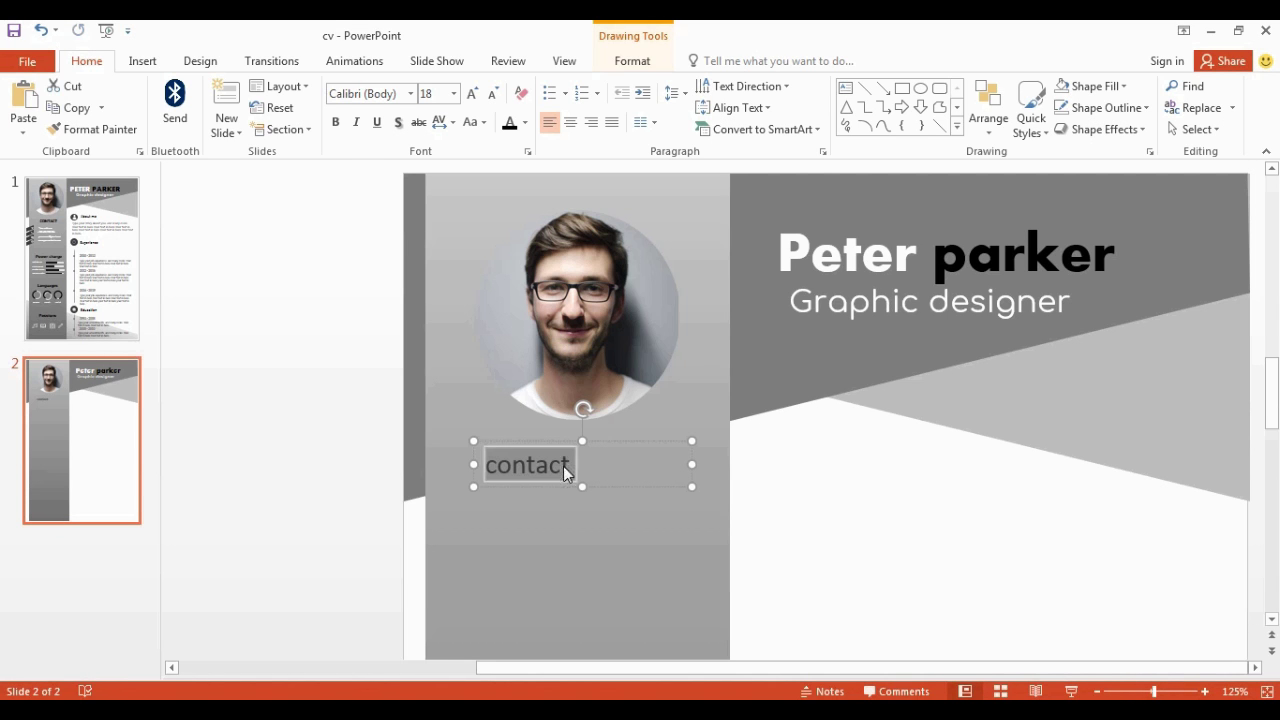
click(395, 93)
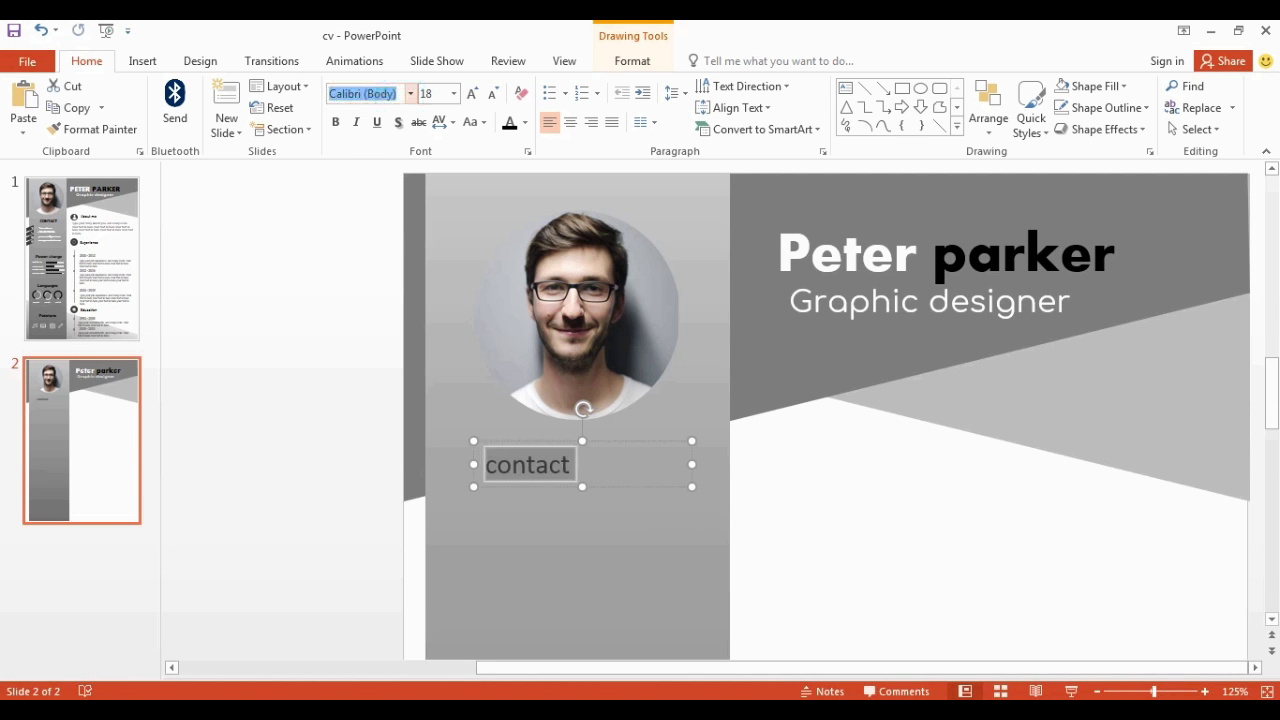
text(ru)
key(Return)
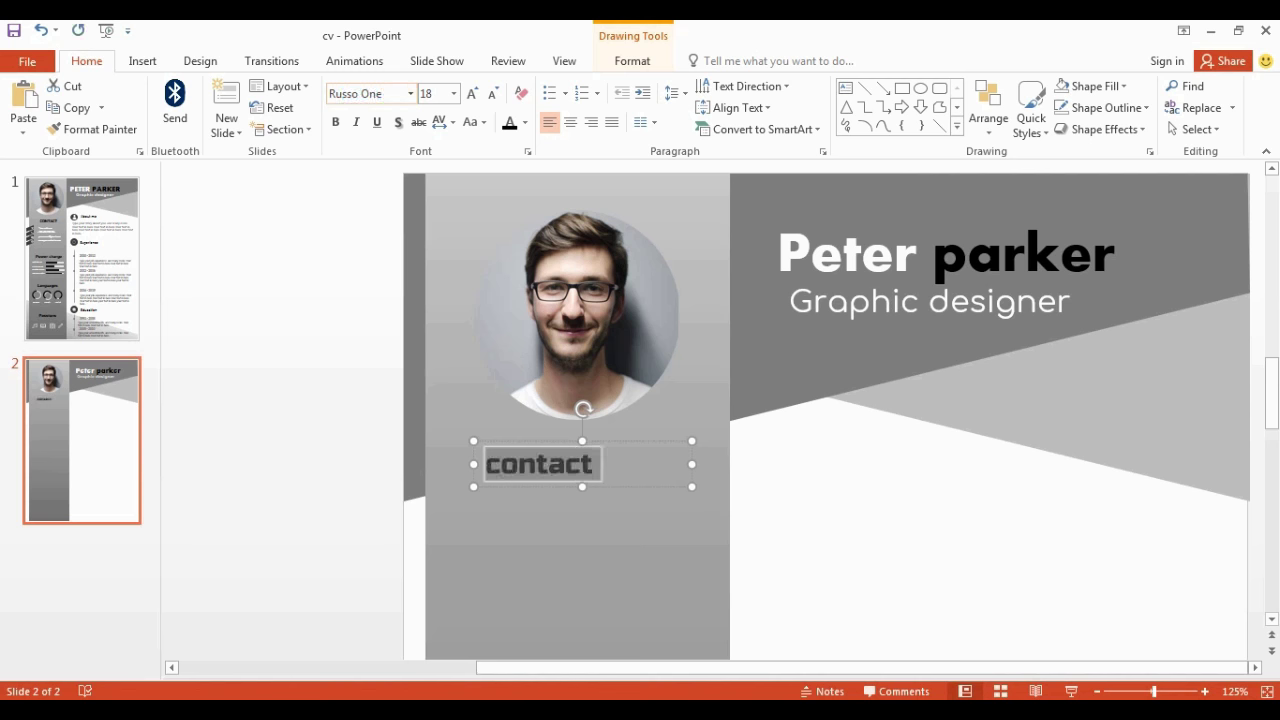
click(574, 124)
drag(618, 442, 619, 442)
click(264, 360)
scroll(271, 366, down, 1)
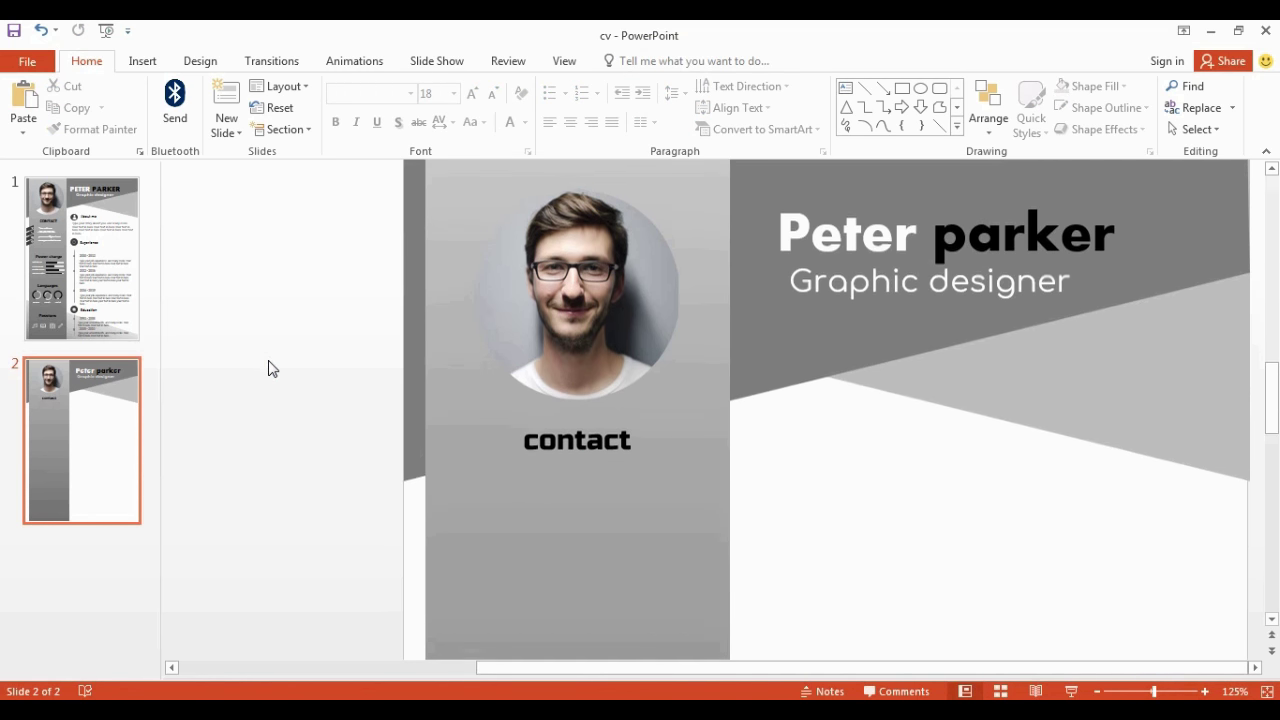
scroll(271, 366, down, 1)
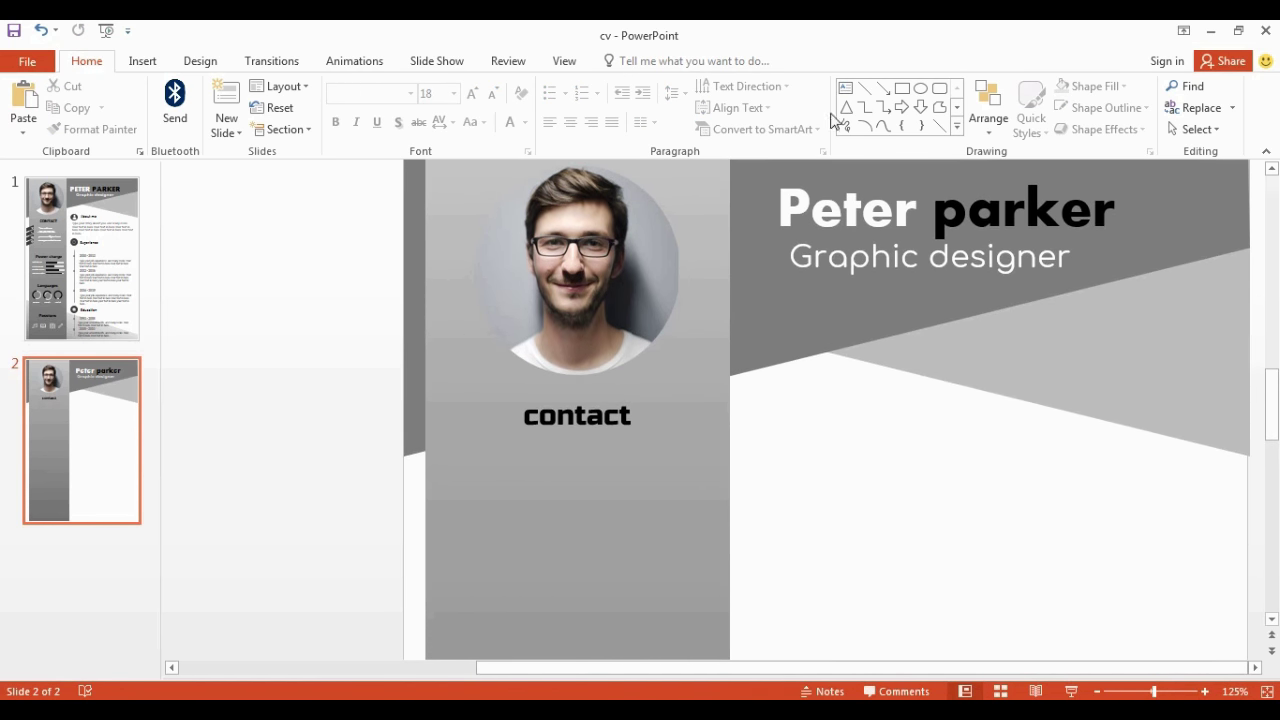
Draw a small outline-free rectangle at the sidebar's left edge below 'contact'.
click(901, 90)
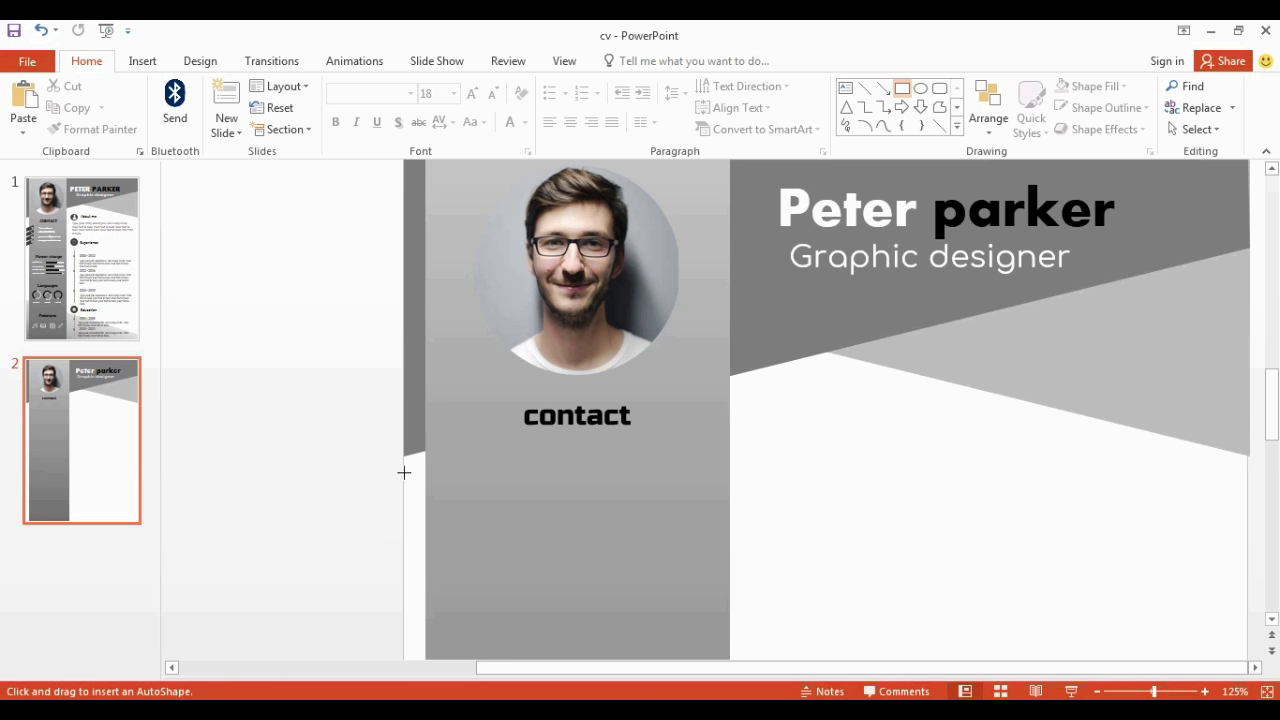
drag(404, 472, 467, 499)
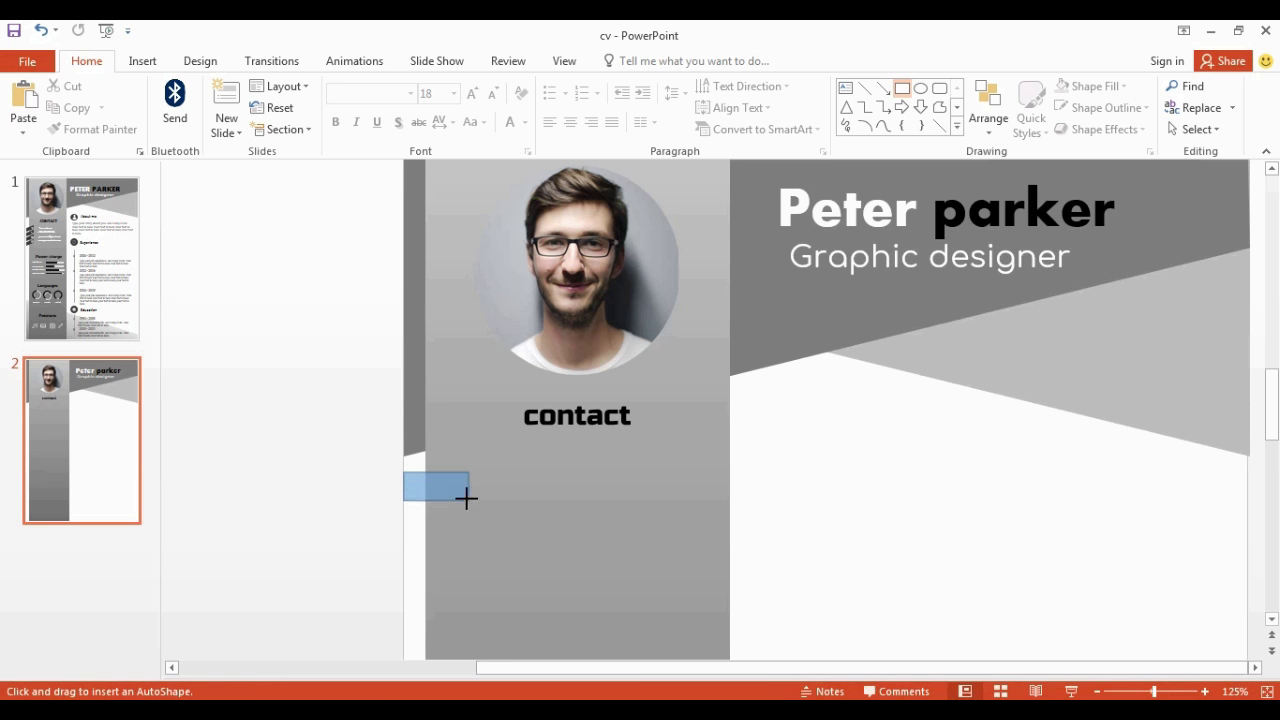
right_click(465, 498)
click(553, 524)
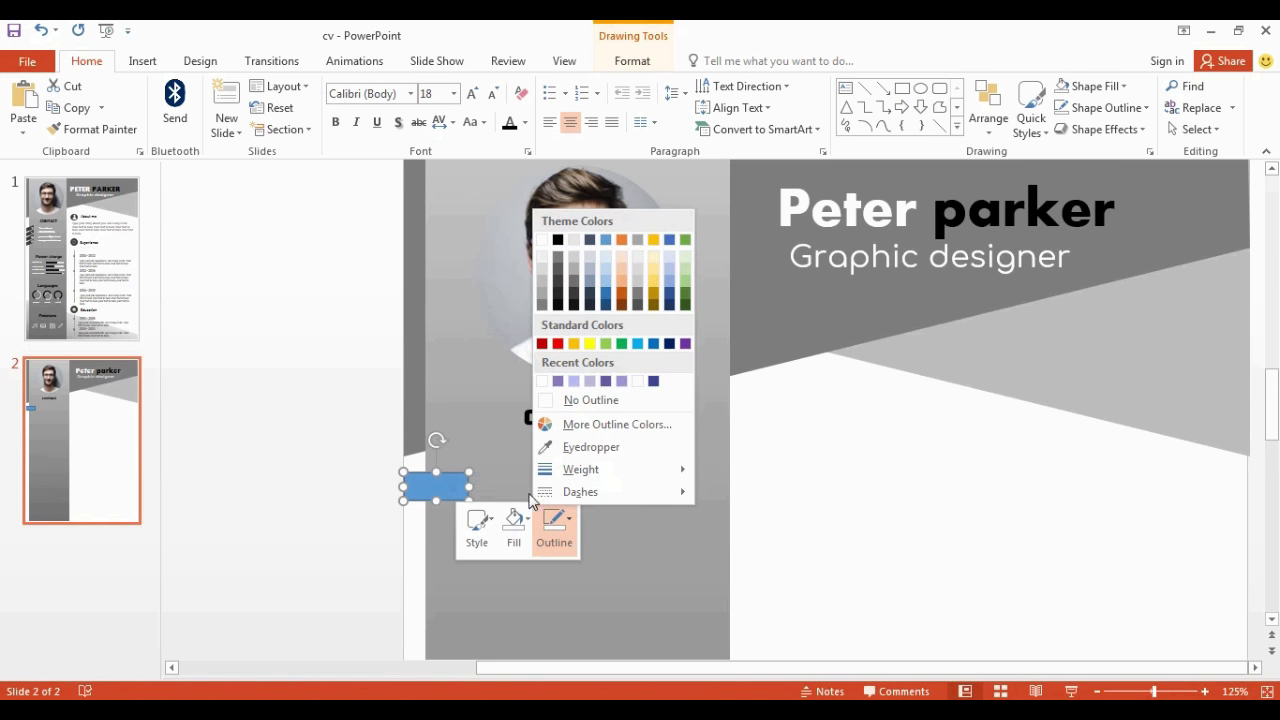
click(543, 402)
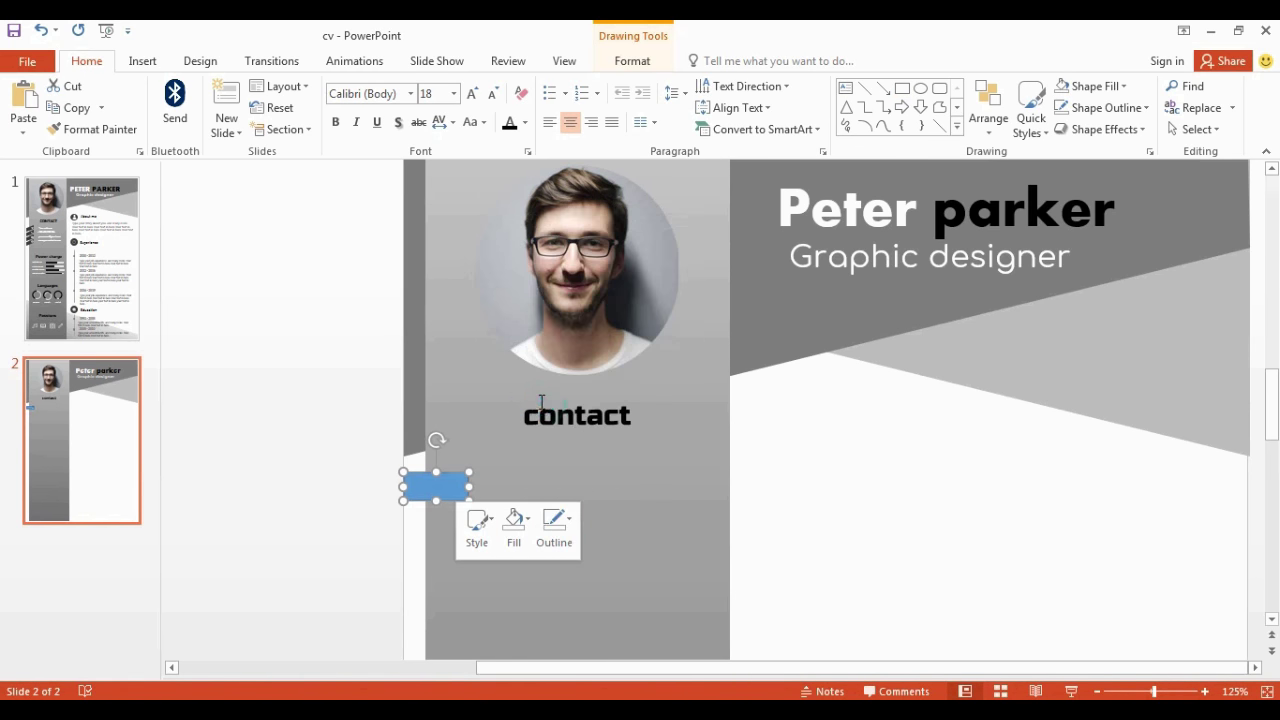
Edit the rectangle's points to slant it into a parallelogram.
right_click(435, 490)
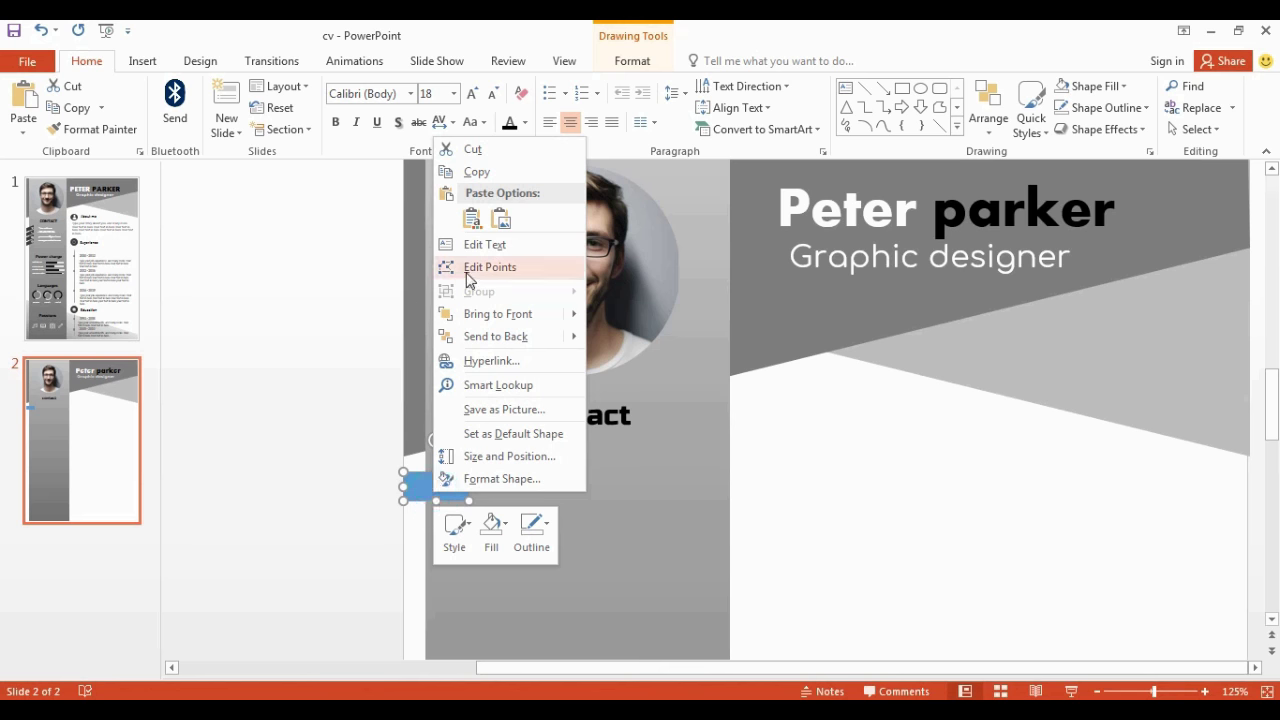
click(470, 267)
drag(403, 499, 403, 528)
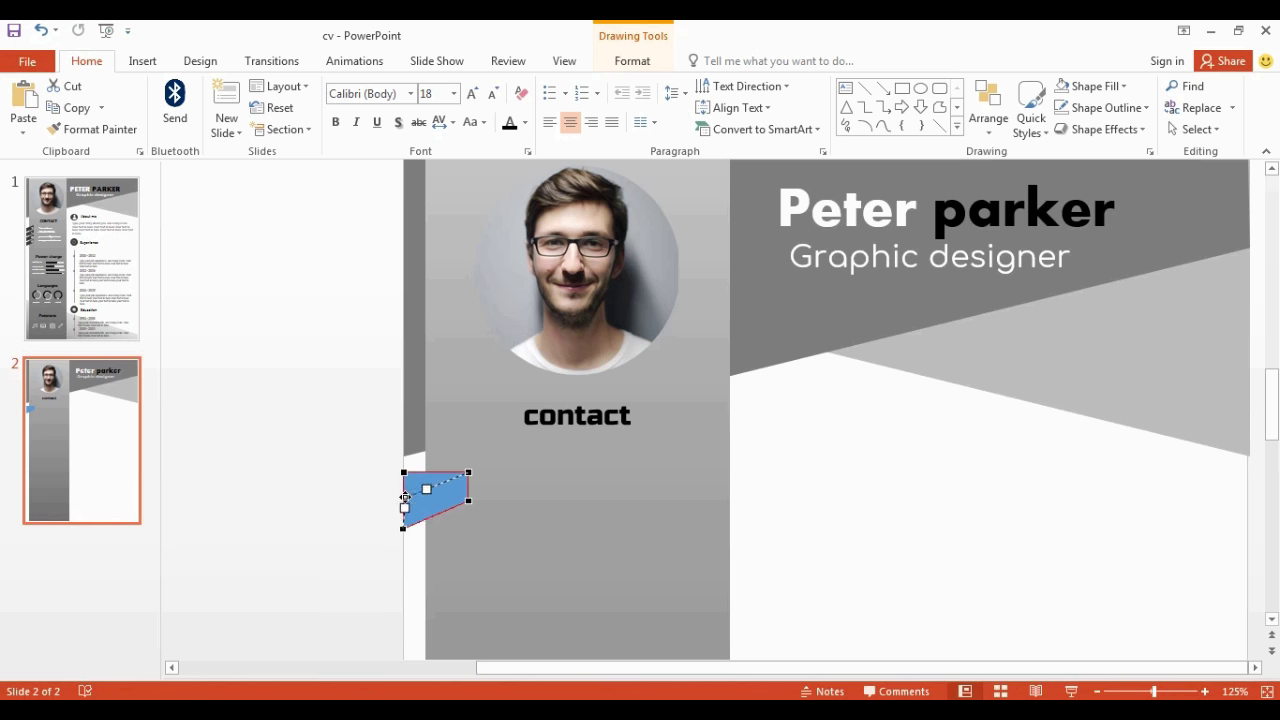
drag(405, 471, 403, 497)
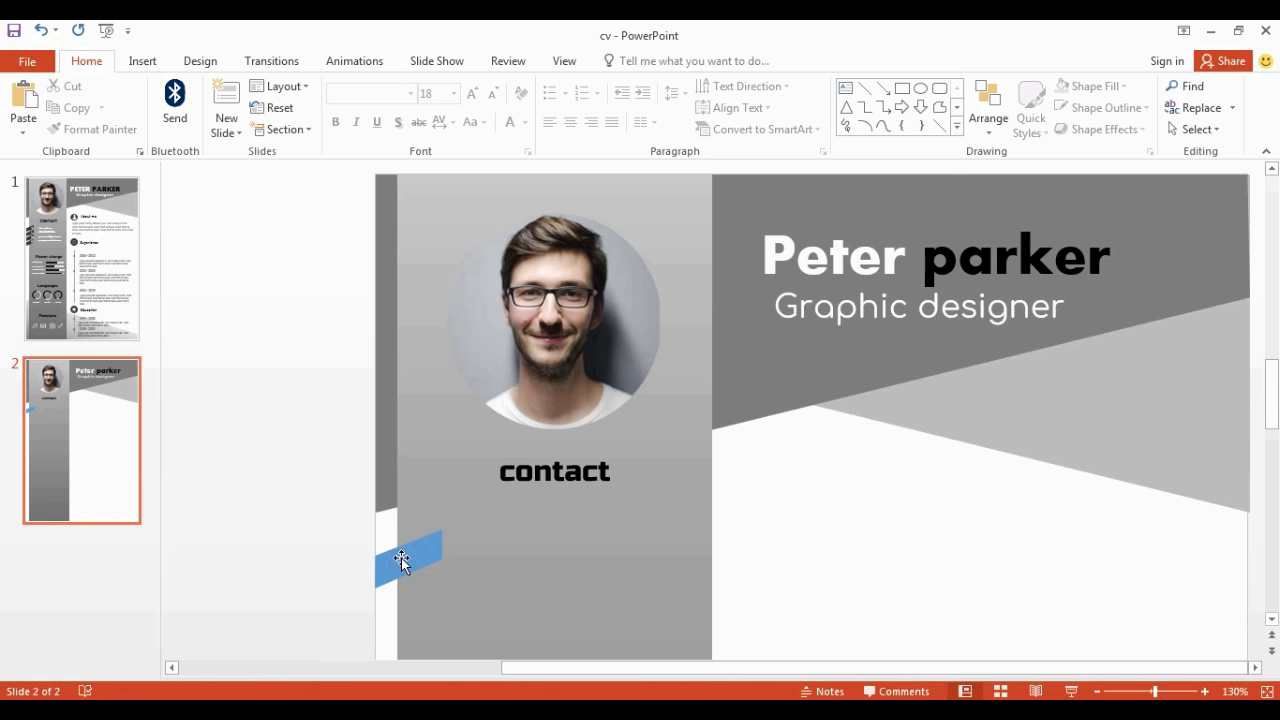
Fill the stripe dark grey and duplicate it with Ctrl+D.
right_click(401, 562)
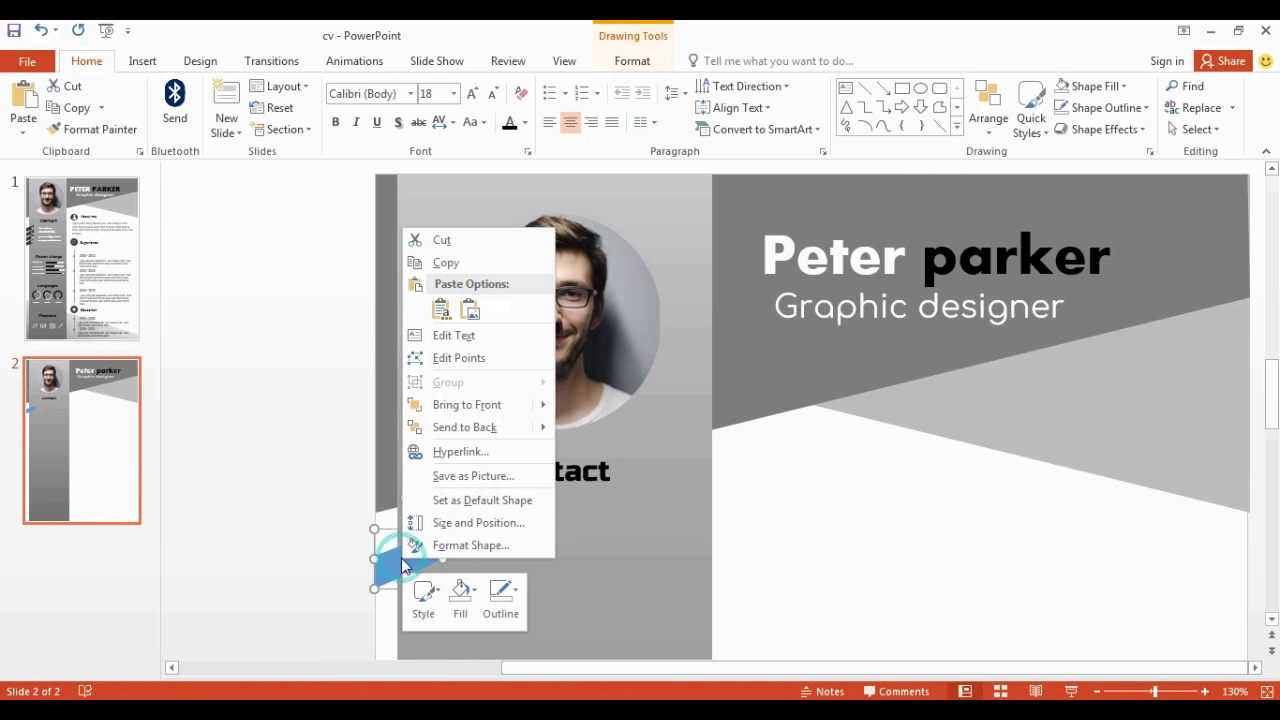
click(460, 598)
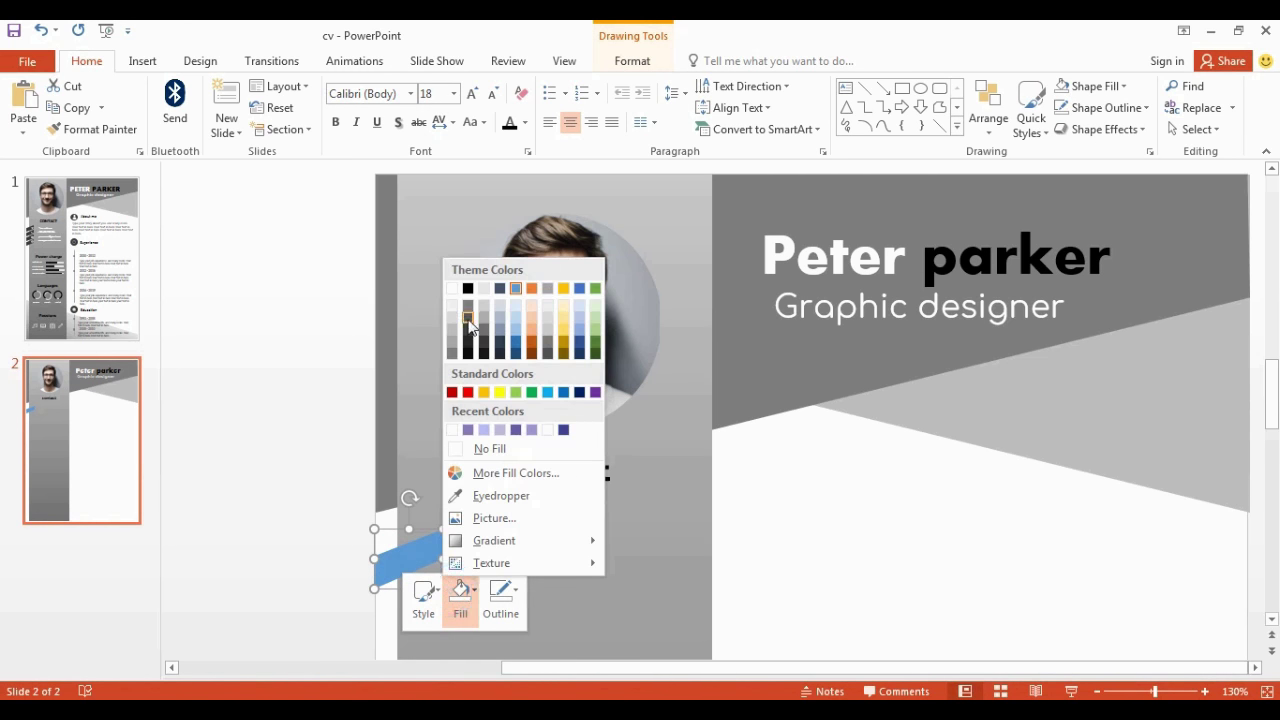
click(469, 322)
click(300, 528)
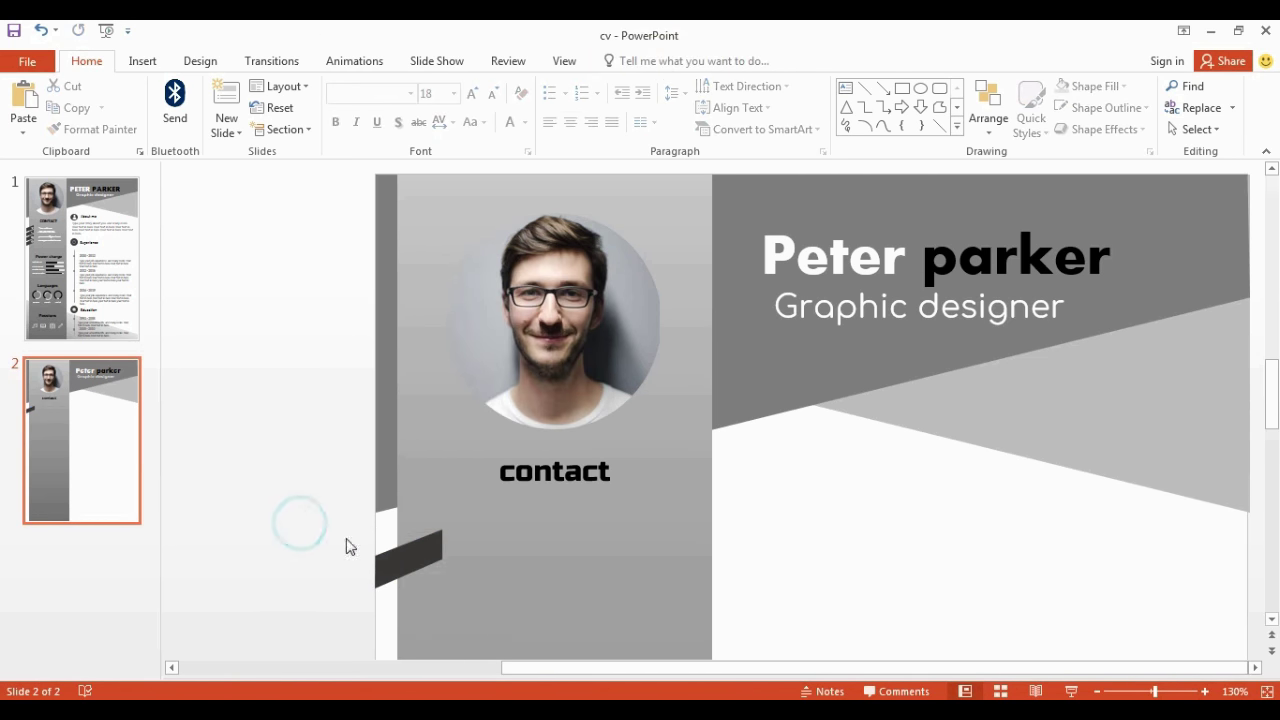
click(389, 548)
key(ctrl+d)
key(ctrl+d)
key(ctrl+d)
Move the location pin, phone, globe and envelope icons beside the dark contact stripes.
key(Escape)
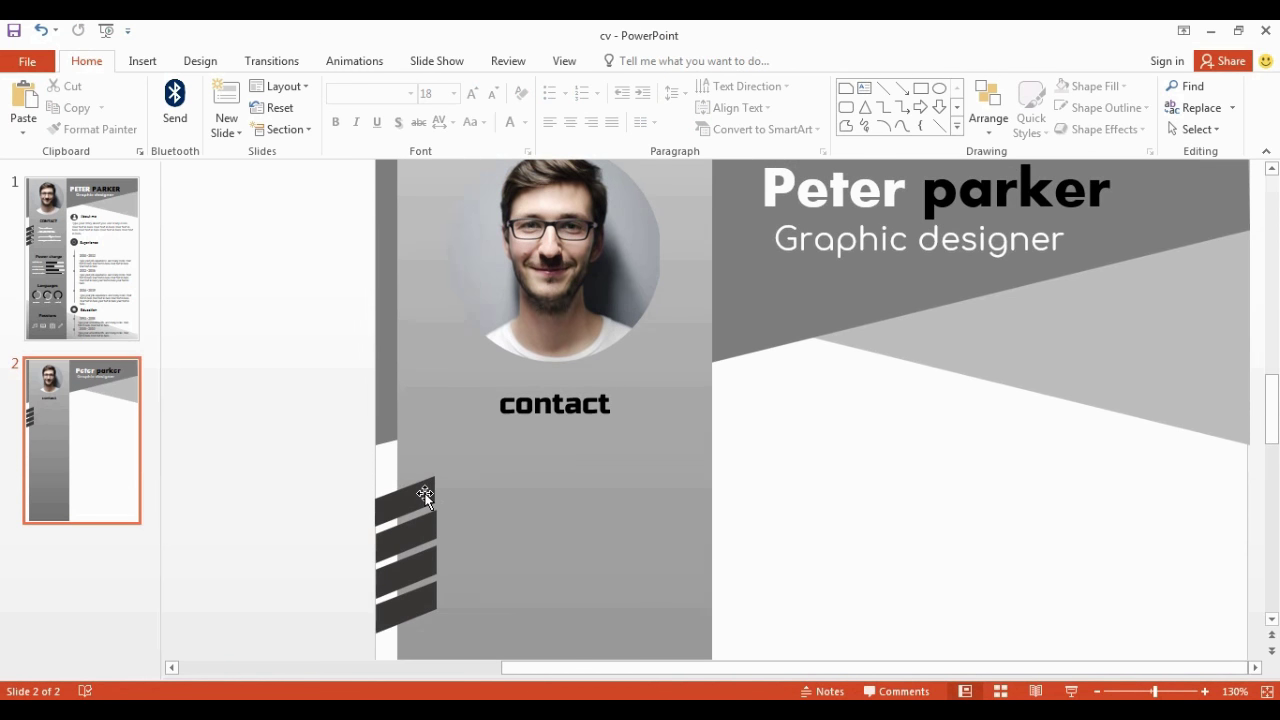
scroll(329, 477, down, 3)
scroll(329, 477, down, 1)
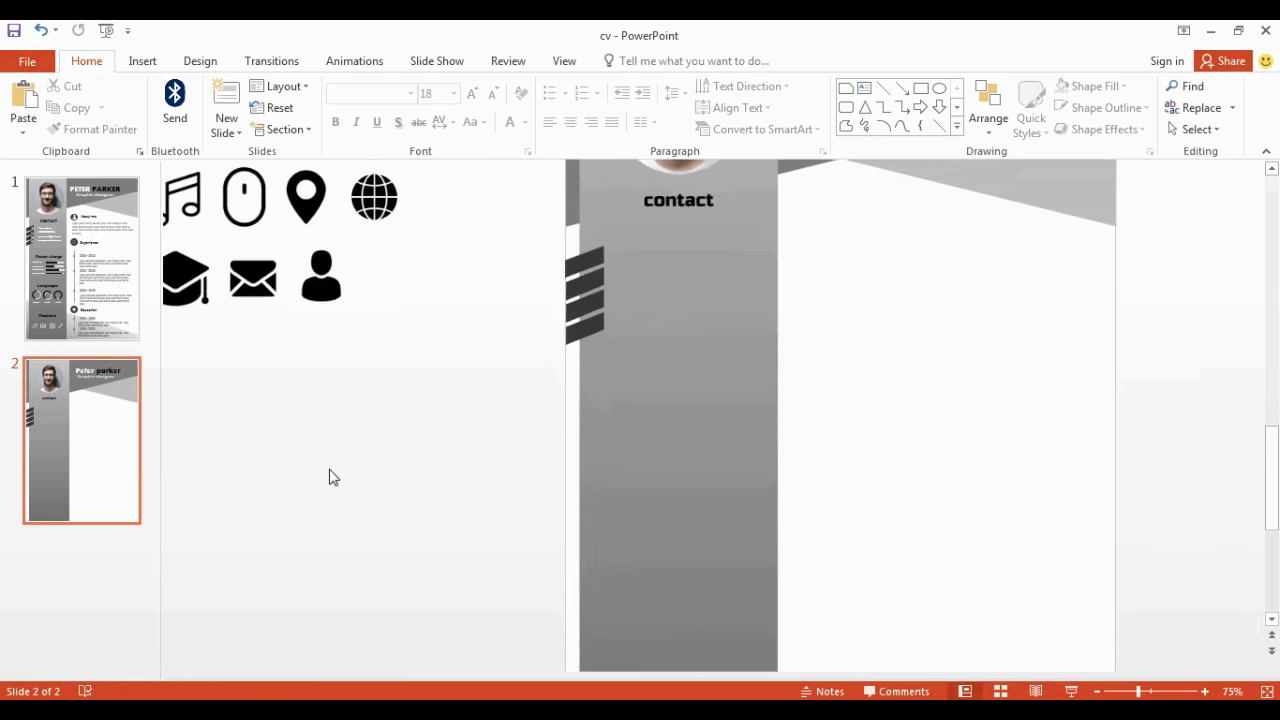
scroll(329, 477, down, 1)
scroll(329, 477, down, 1)
scroll(329, 477, down, 1)
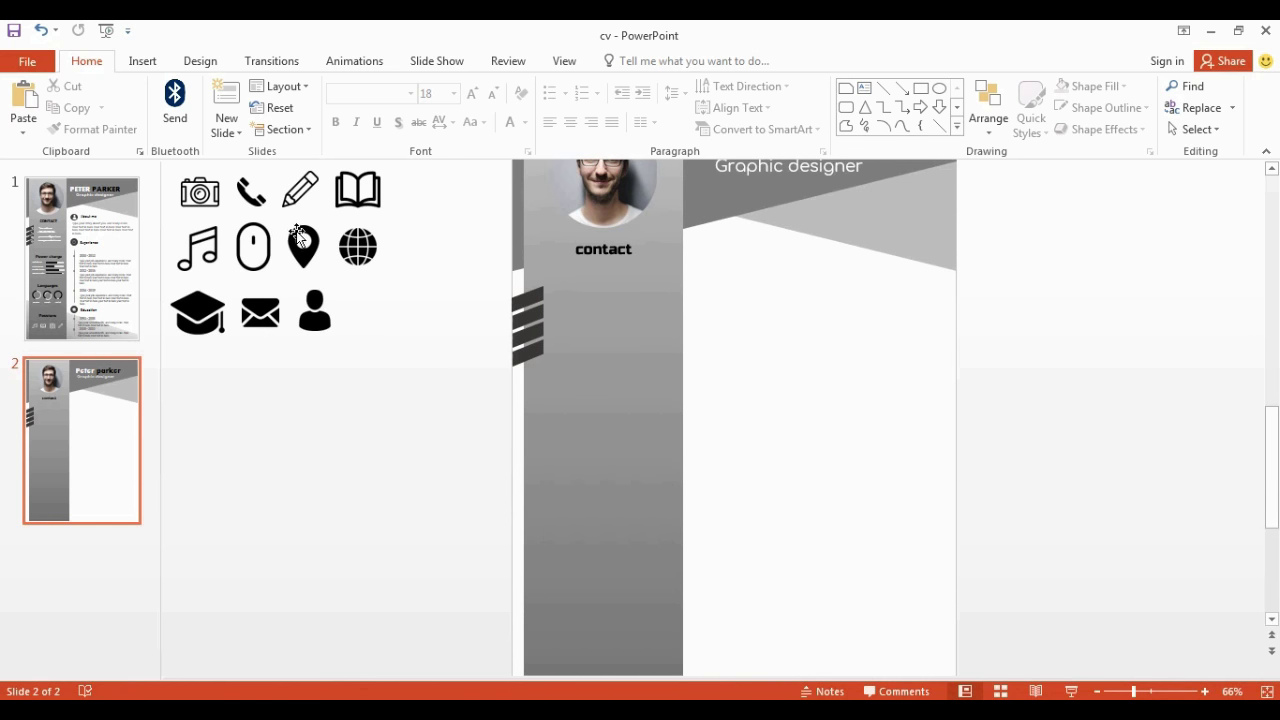
drag(298, 237, 478, 297)
drag(246, 194, 482, 358)
drag(358, 246, 470, 410)
drag(260, 312, 483, 254)
scroll(417, 308, up, 1)
scroll(417, 308, up, 5)
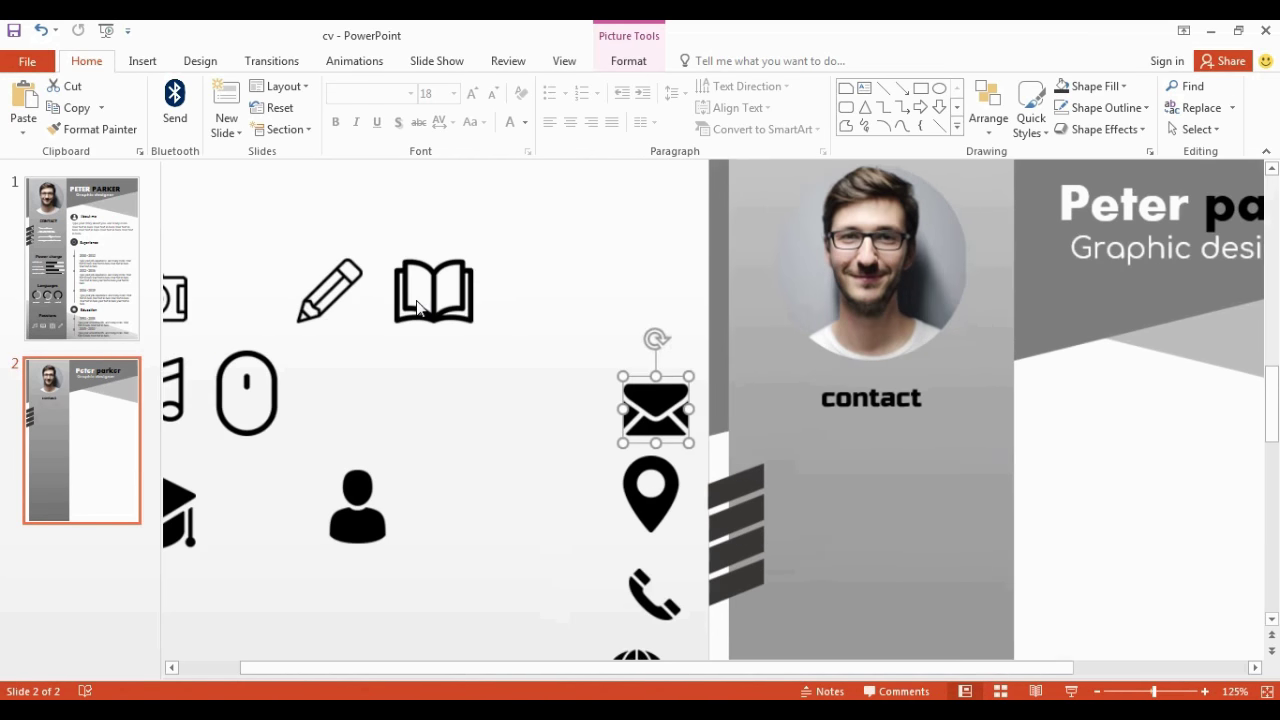
Shrink the globe icon to fit its stripe.
click(1272, 619)
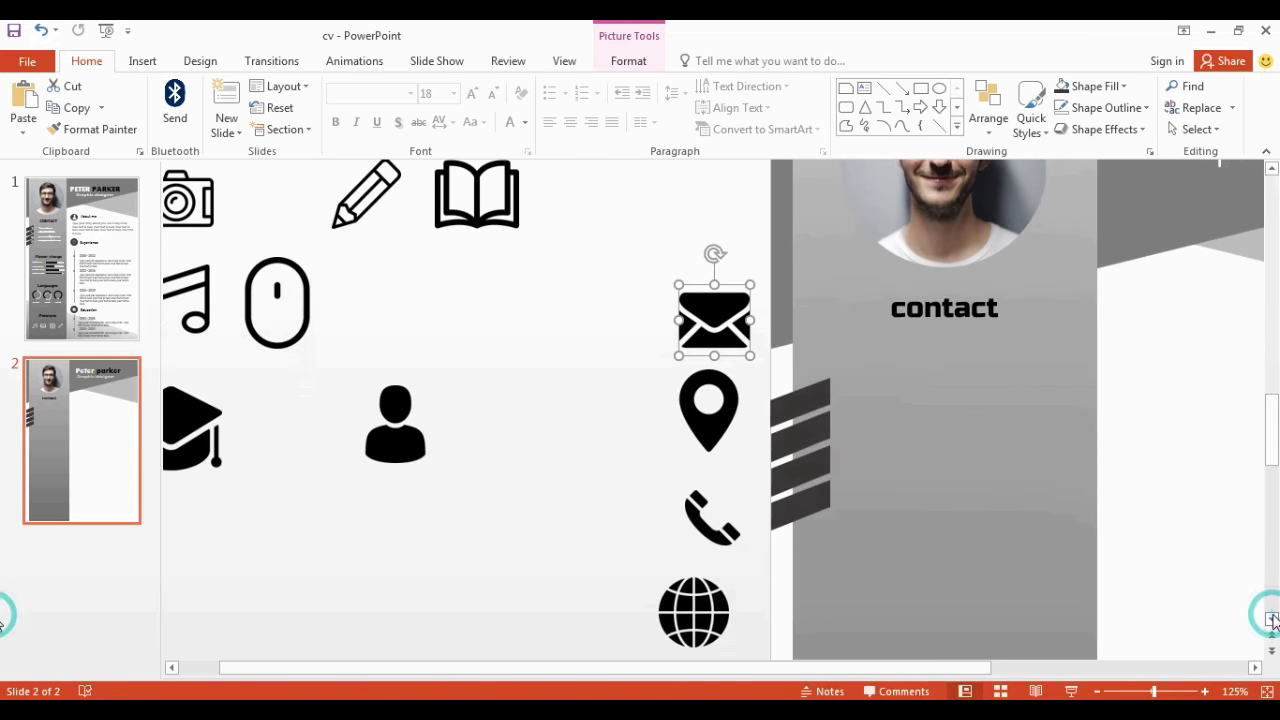
scroll(577, 414, right, 5)
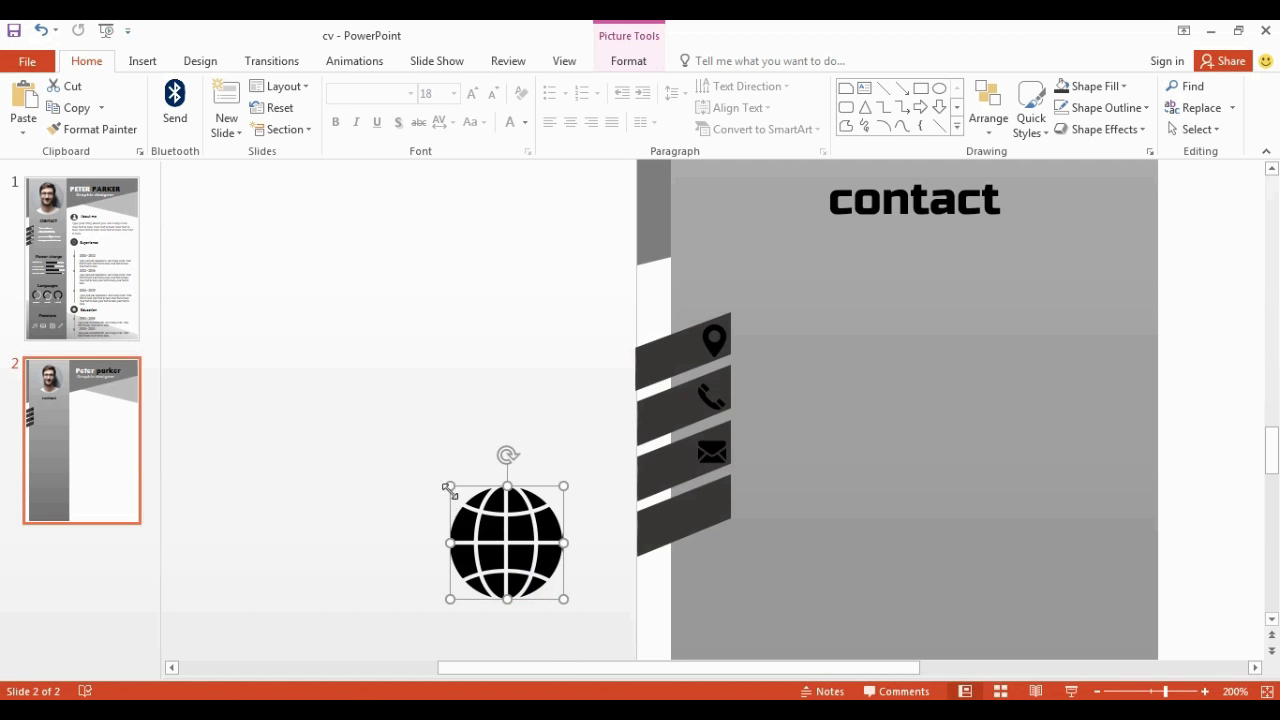
mouse_move(449, 488)
mouse_down()
mouse_move(530, 572)
mouse_move(710, 505)
mouse_up()
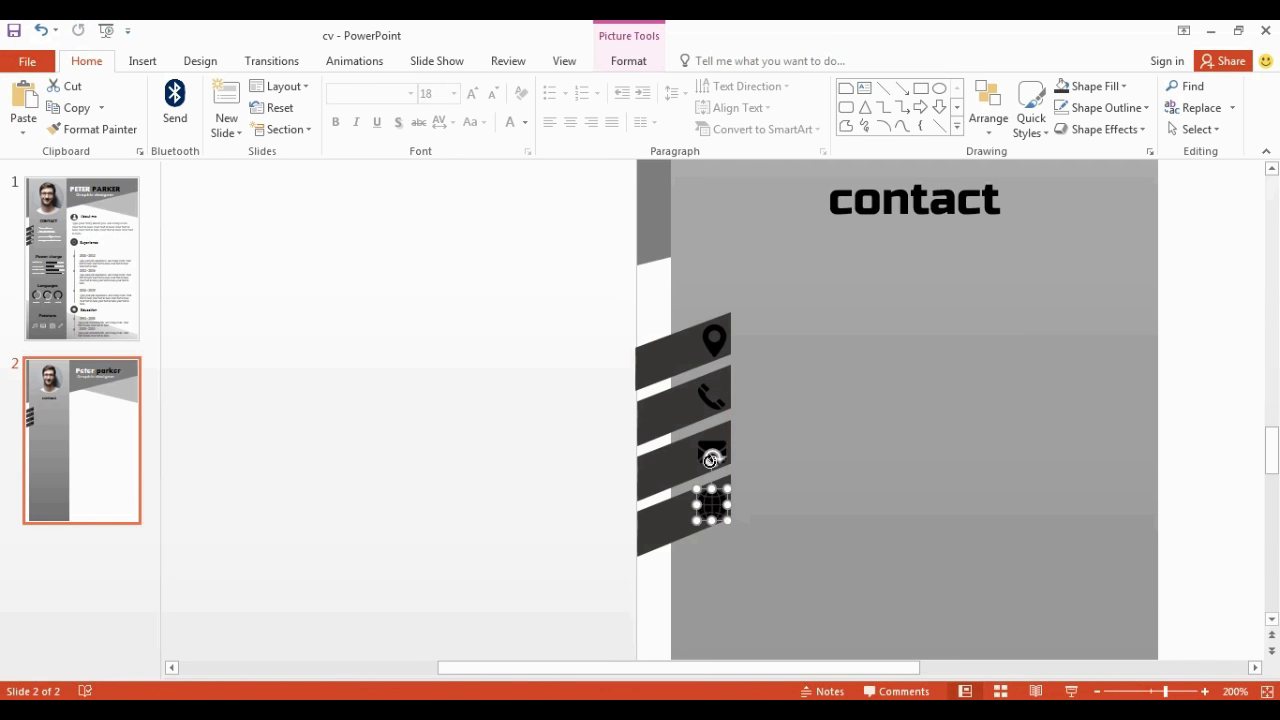
Recolour the location pin icon light grey and apply an artistic effect to it.
click(714, 340)
click(613, 55)
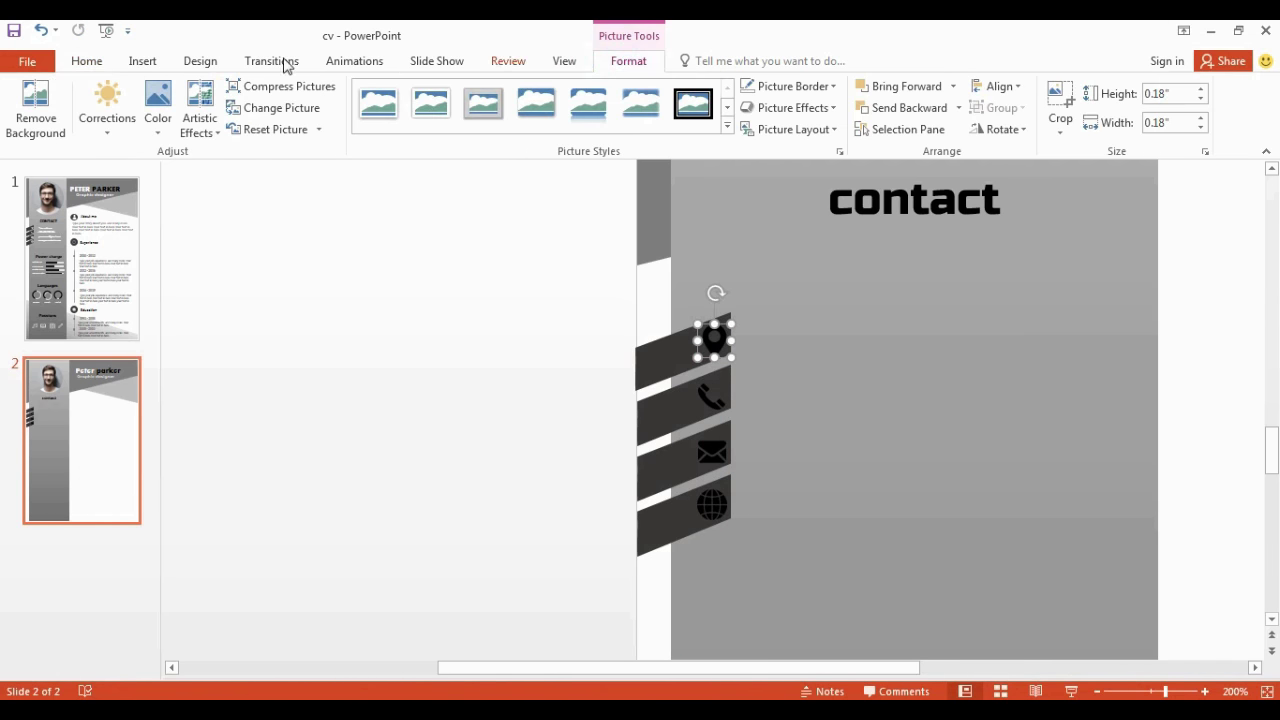
click(158, 108)
click(386, 362)
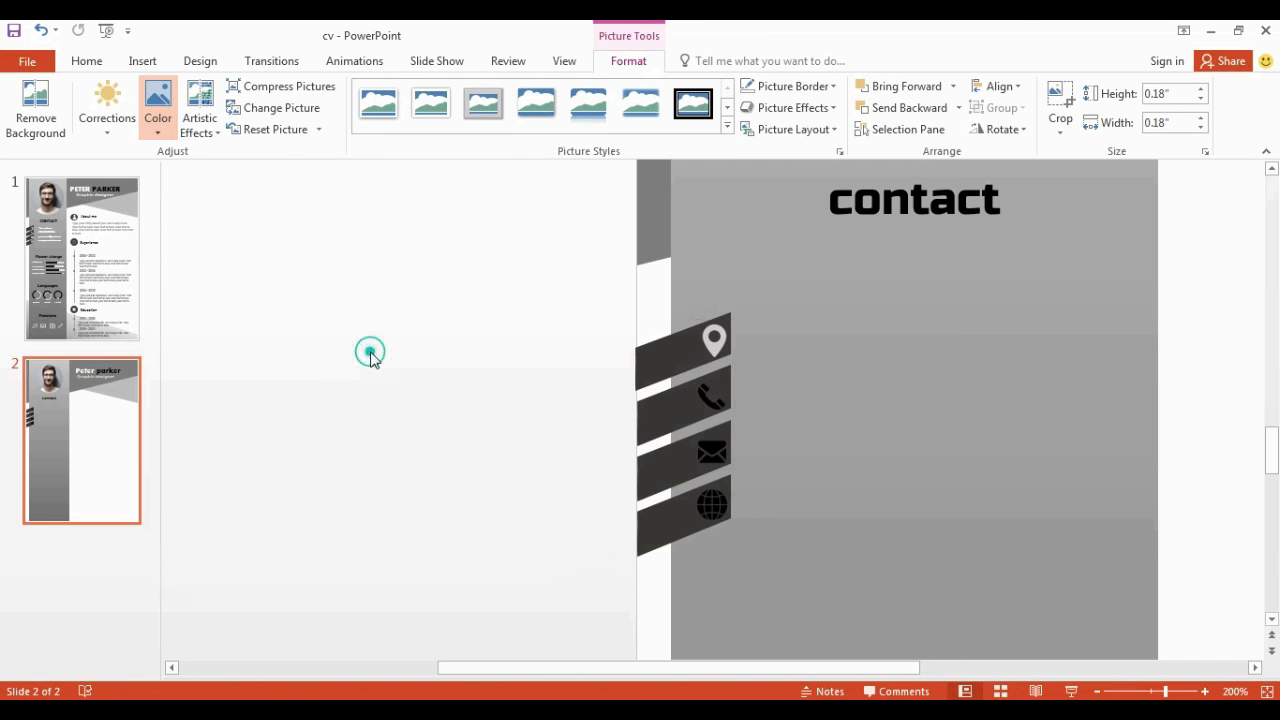
click(200, 110)
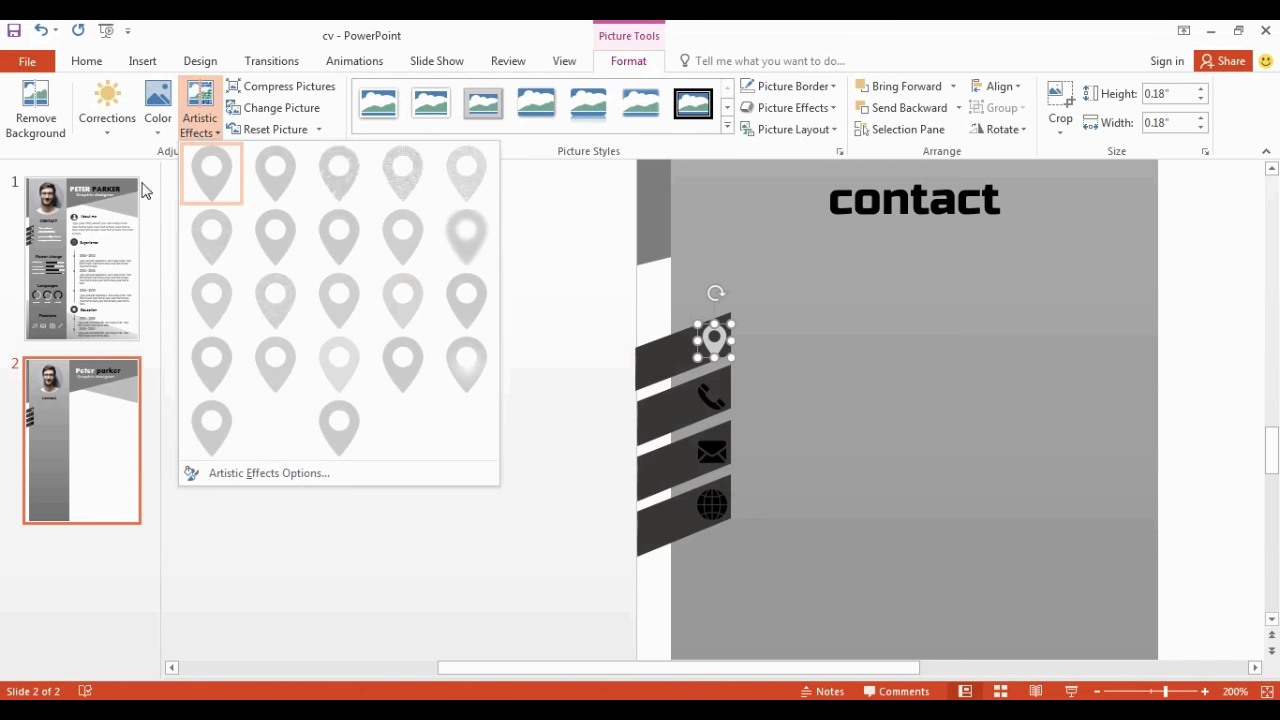
click(262, 425)
click(610, 435)
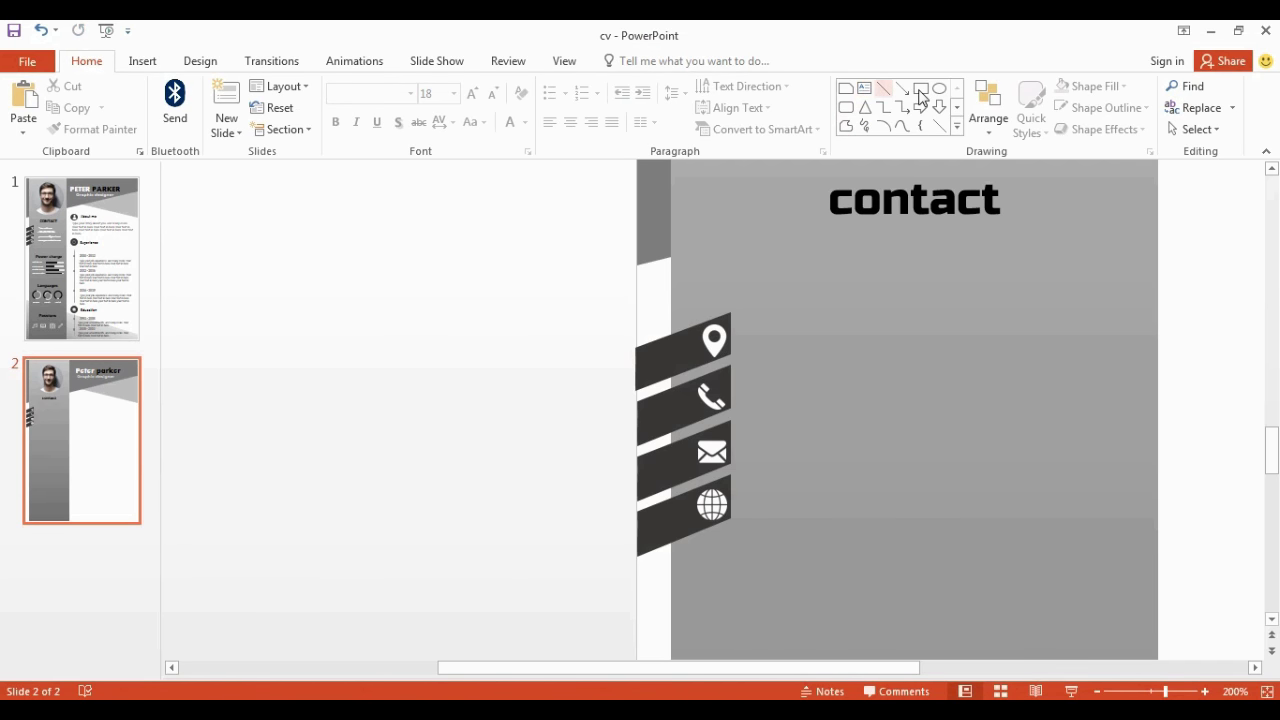
click(865, 89)
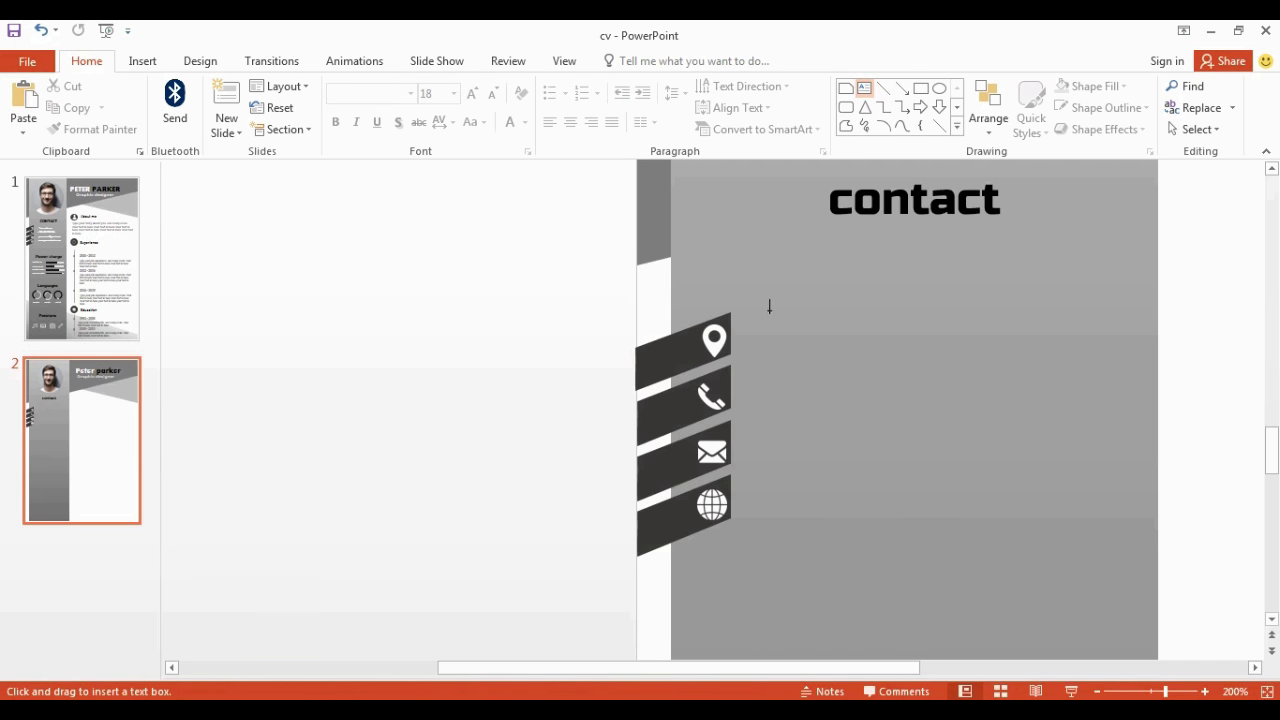
Add a white 'Your address' text box beside the pin icon.
drag(769, 307, 1067, 348)
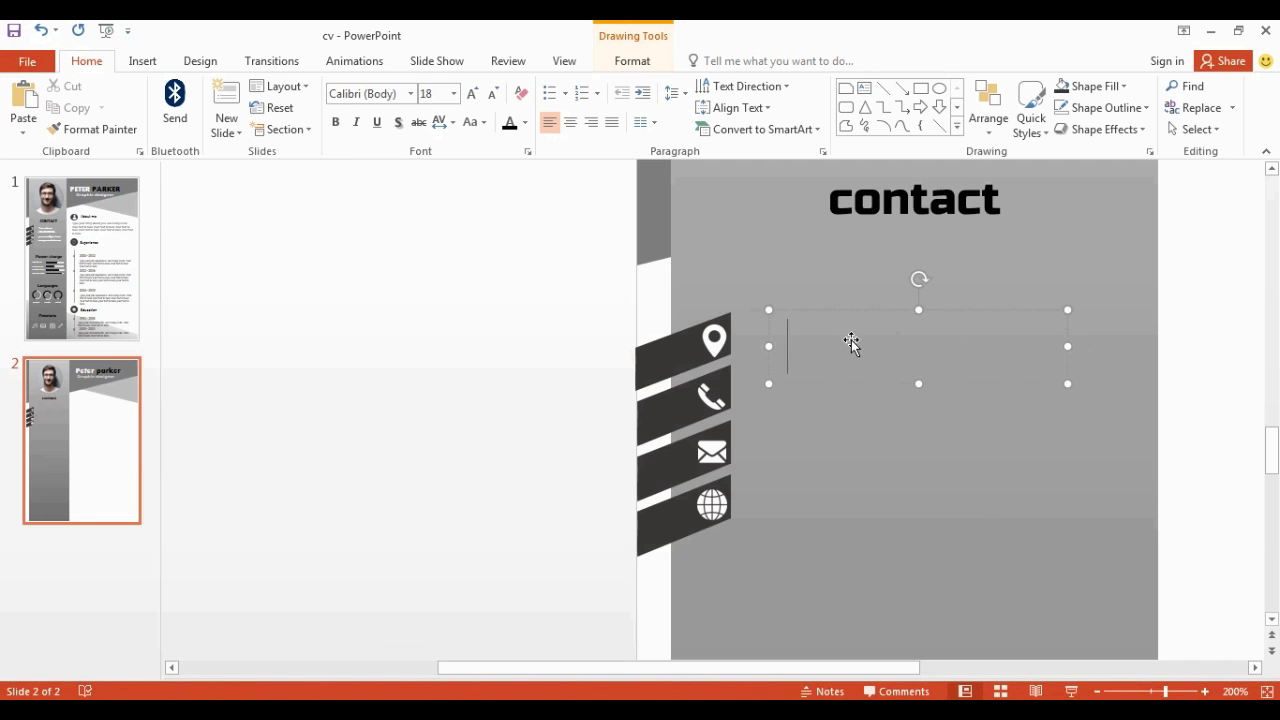
text(Your a)
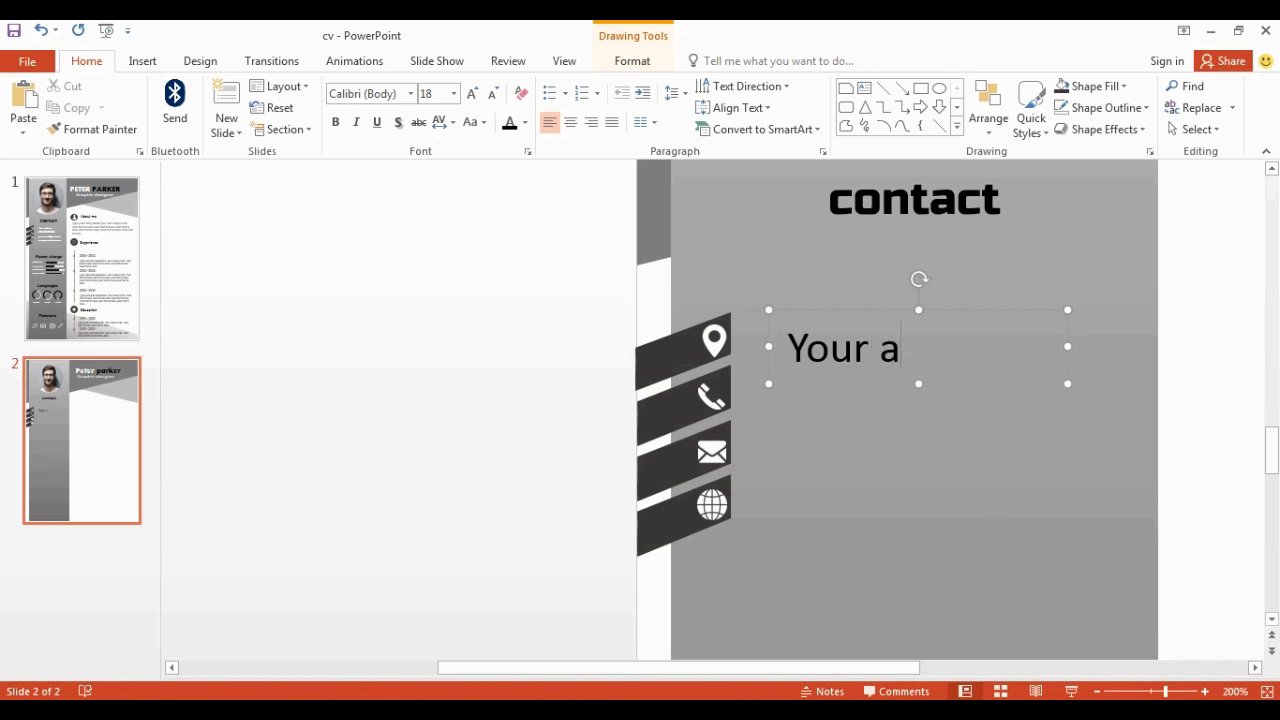
text(ddress)
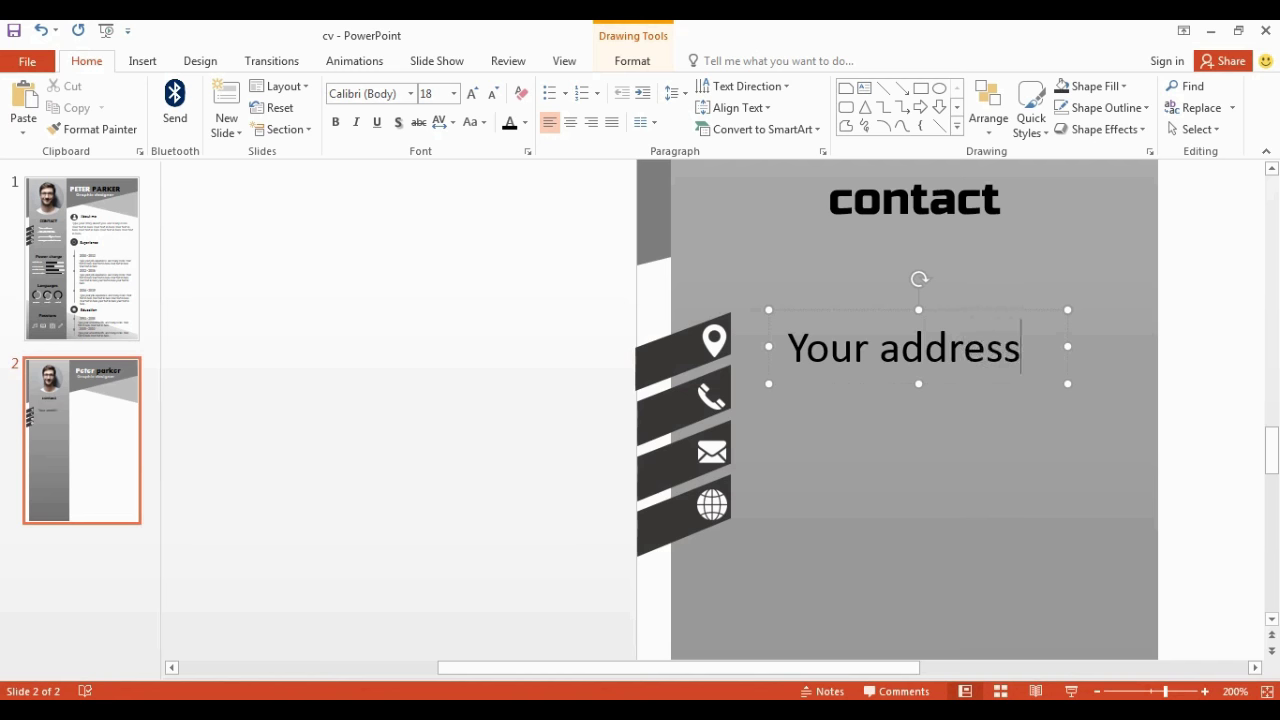
drag(1020, 336, 799, 336)
click(525, 122)
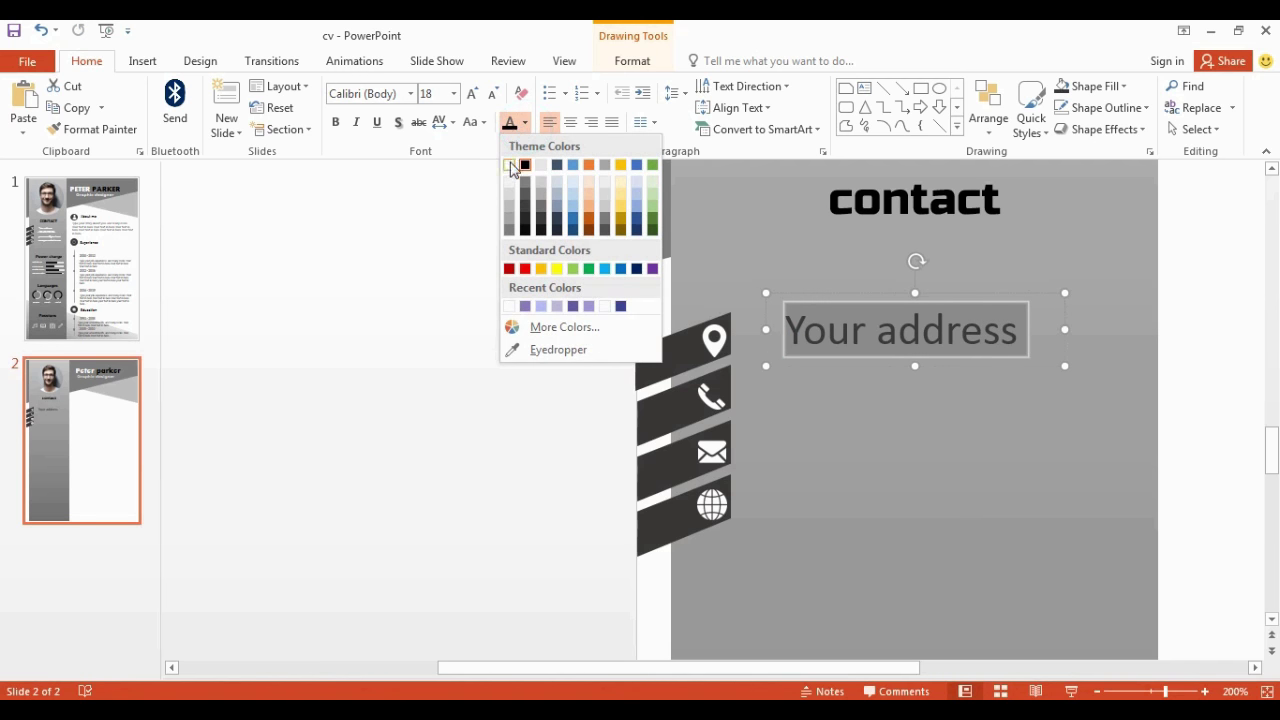
click(511, 166)
click(500, 247)
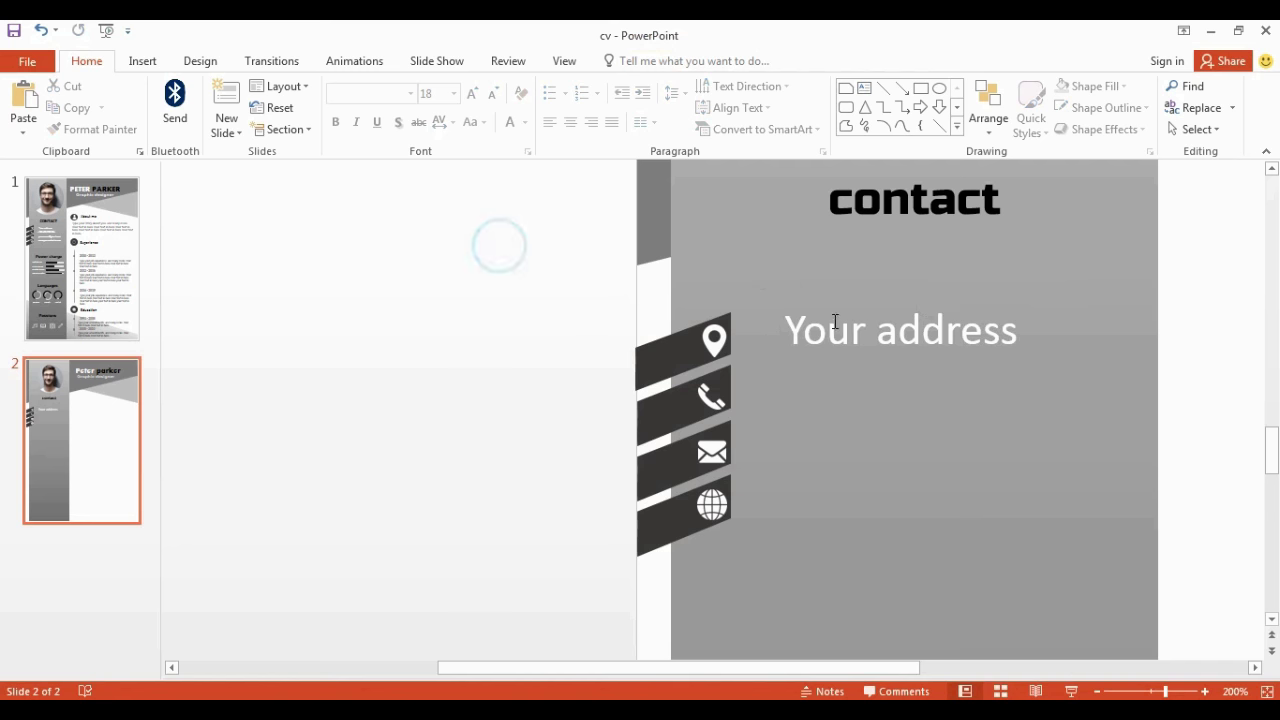
Copy the address box below it and enter a placeholder phone number.
click(937, 363)
drag(937, 363, 950, 420)
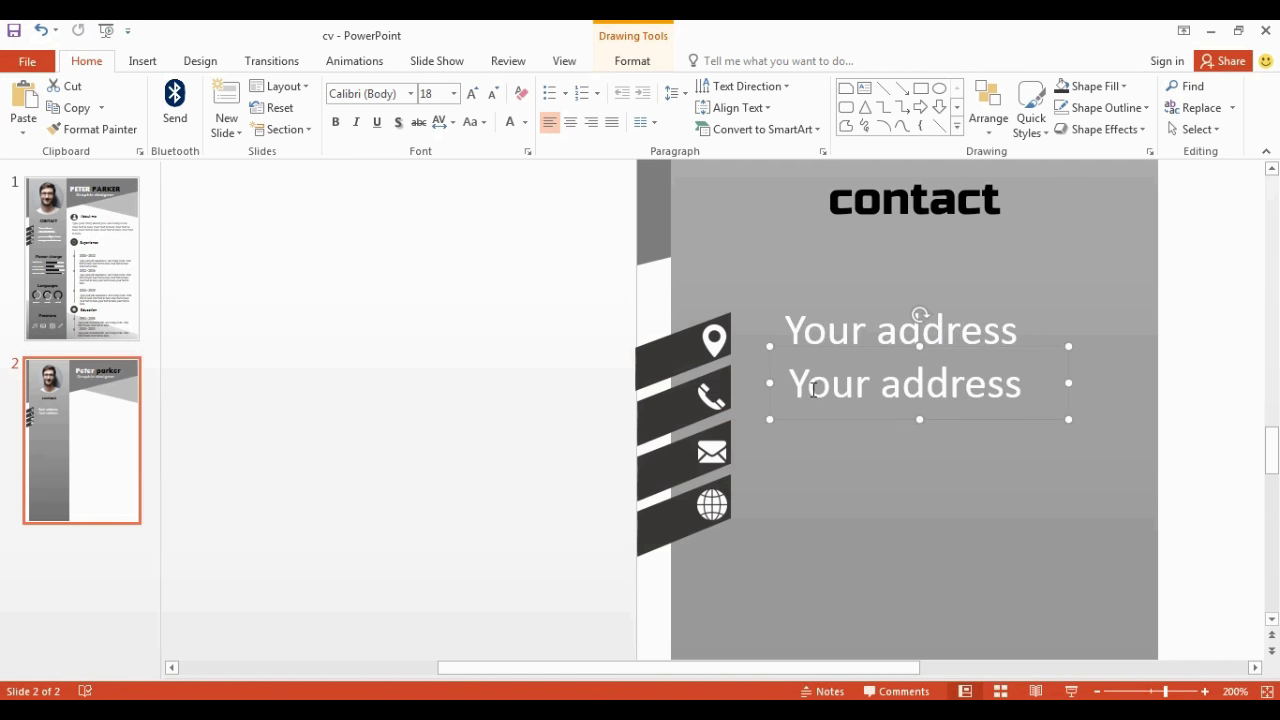
text(+ 123)
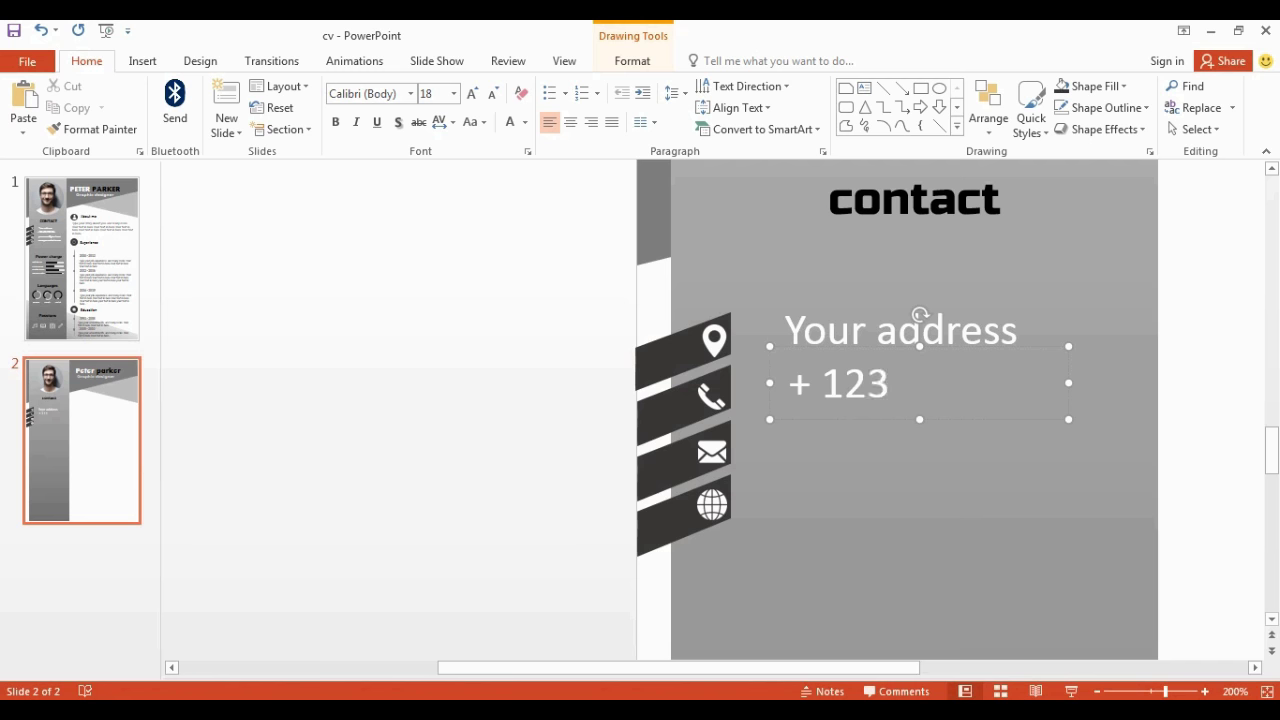
text( 458 789 5)
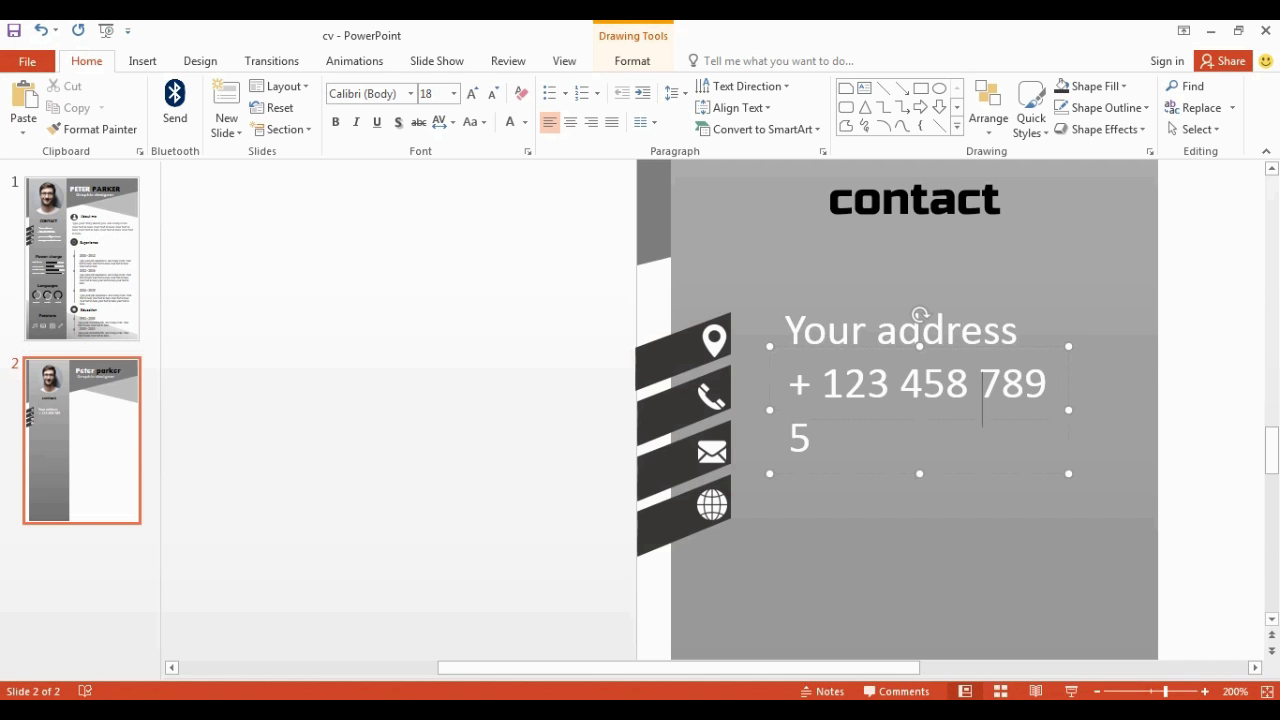
text(89)
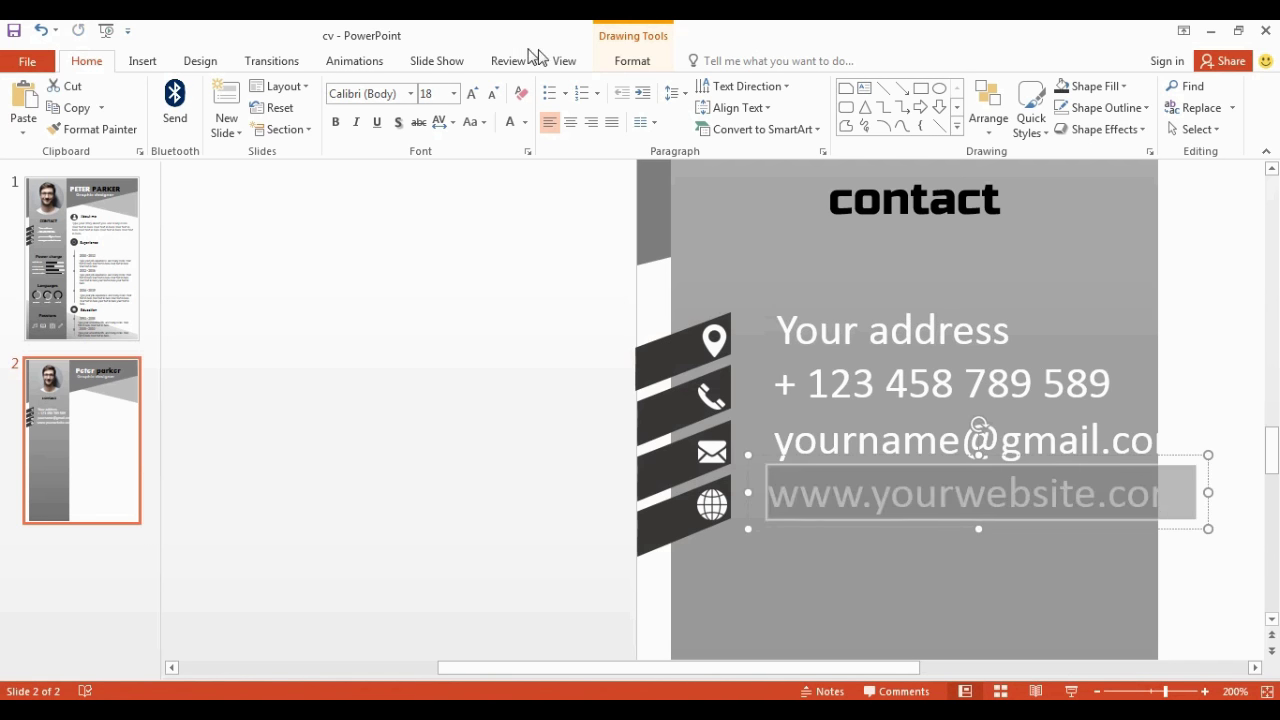
Set the contact text to the Dosis font at size 12.
click(365, 93)
text(Do)
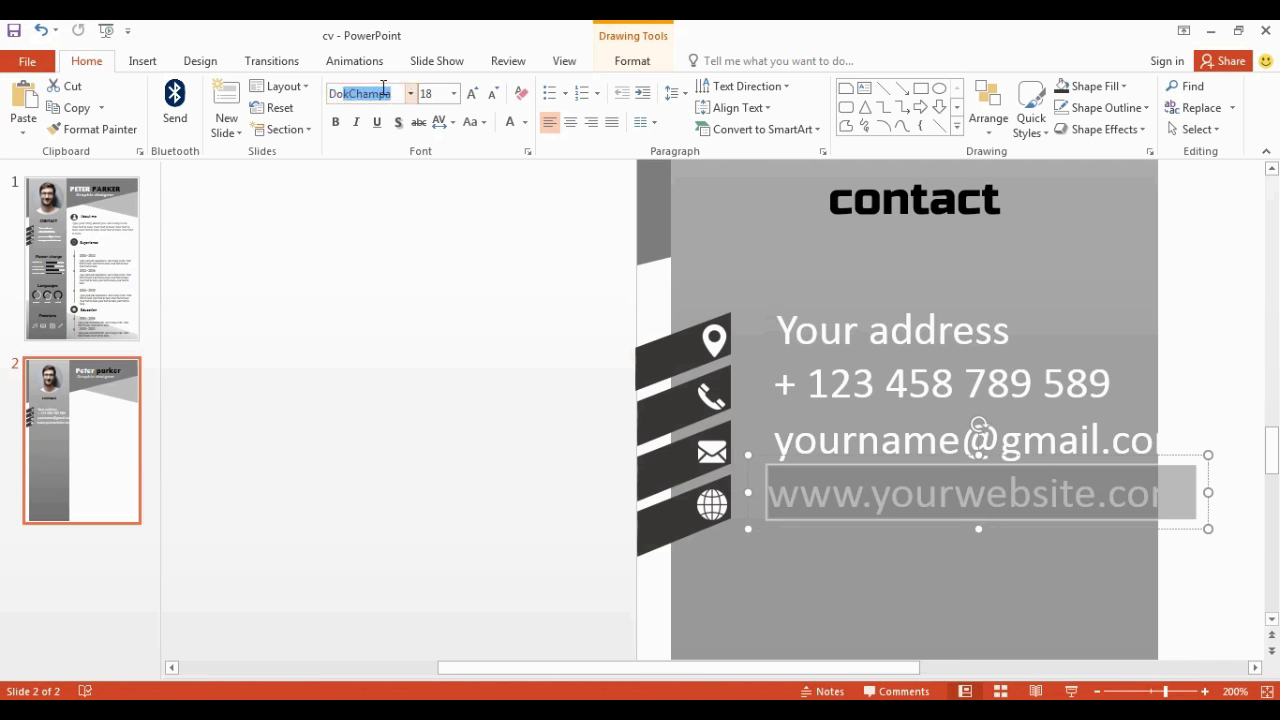
text(sis)
key(Return)
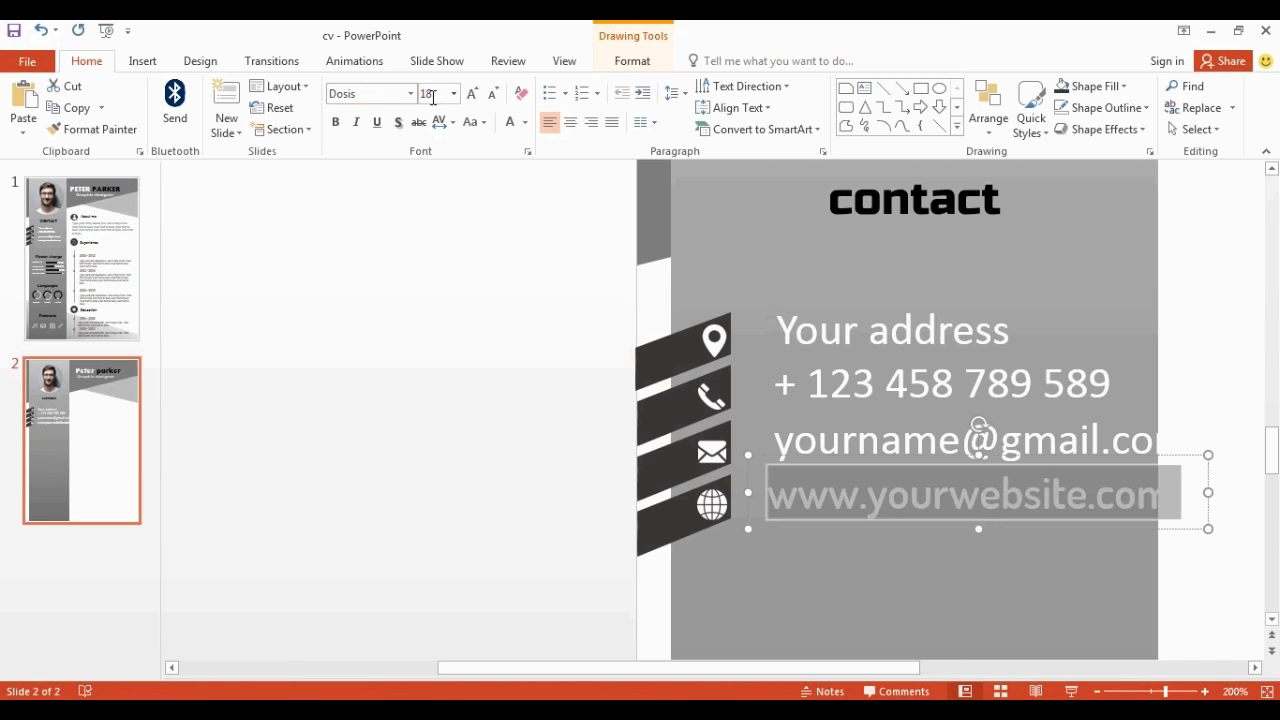
click(471, 93)
click(454, 93)
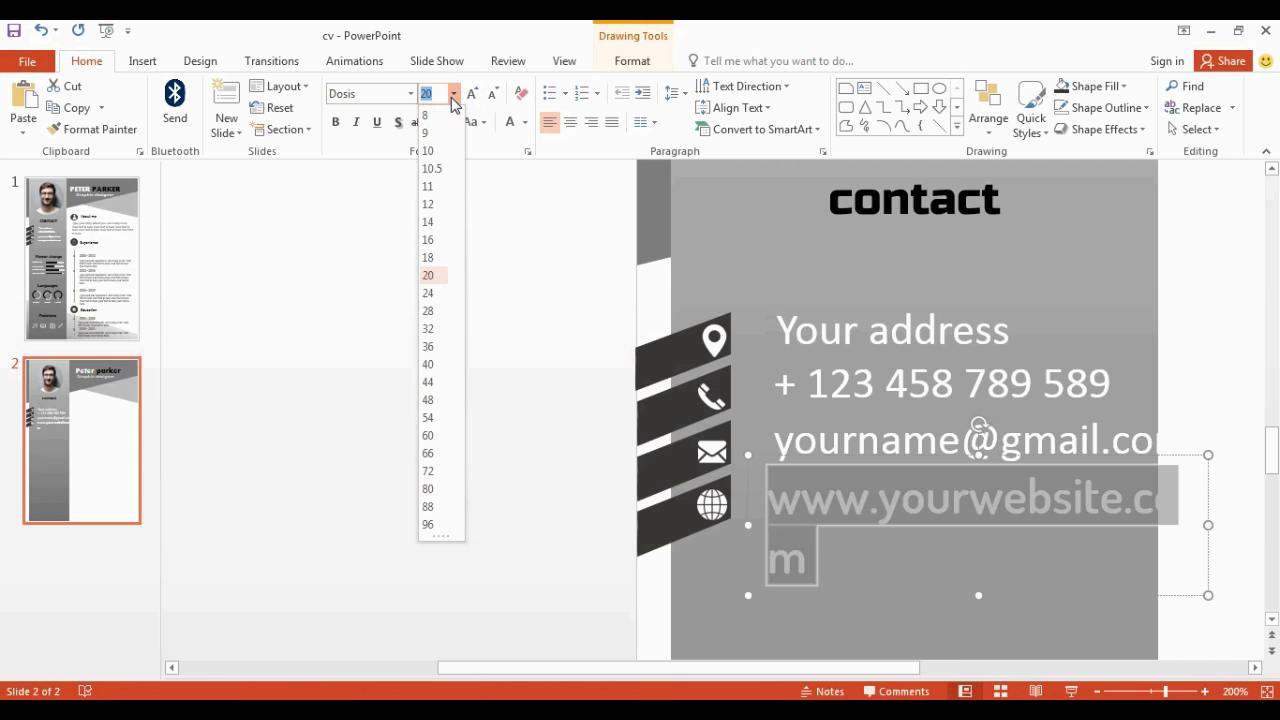
click(427, 204)
click(431, 206)
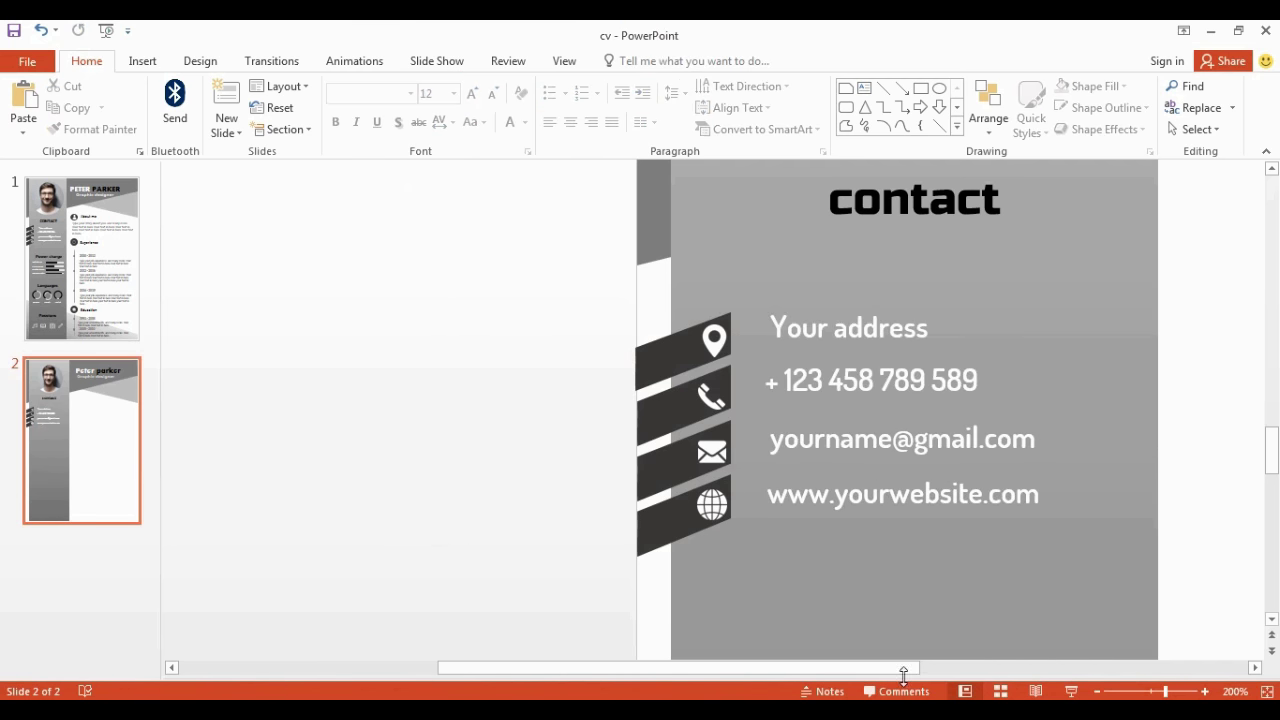
key(ctrl+minus)
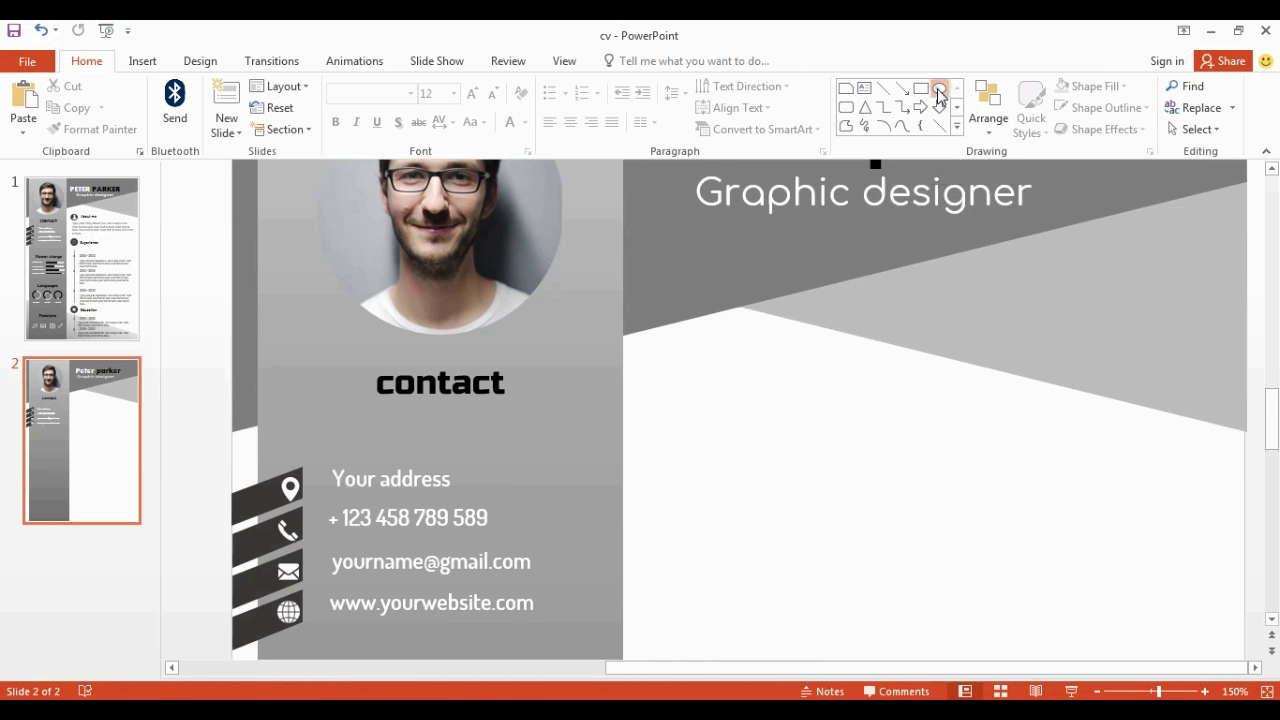
Draw a small dark grey circle with no outline below the Graphic designer heading.
click(940, 90)
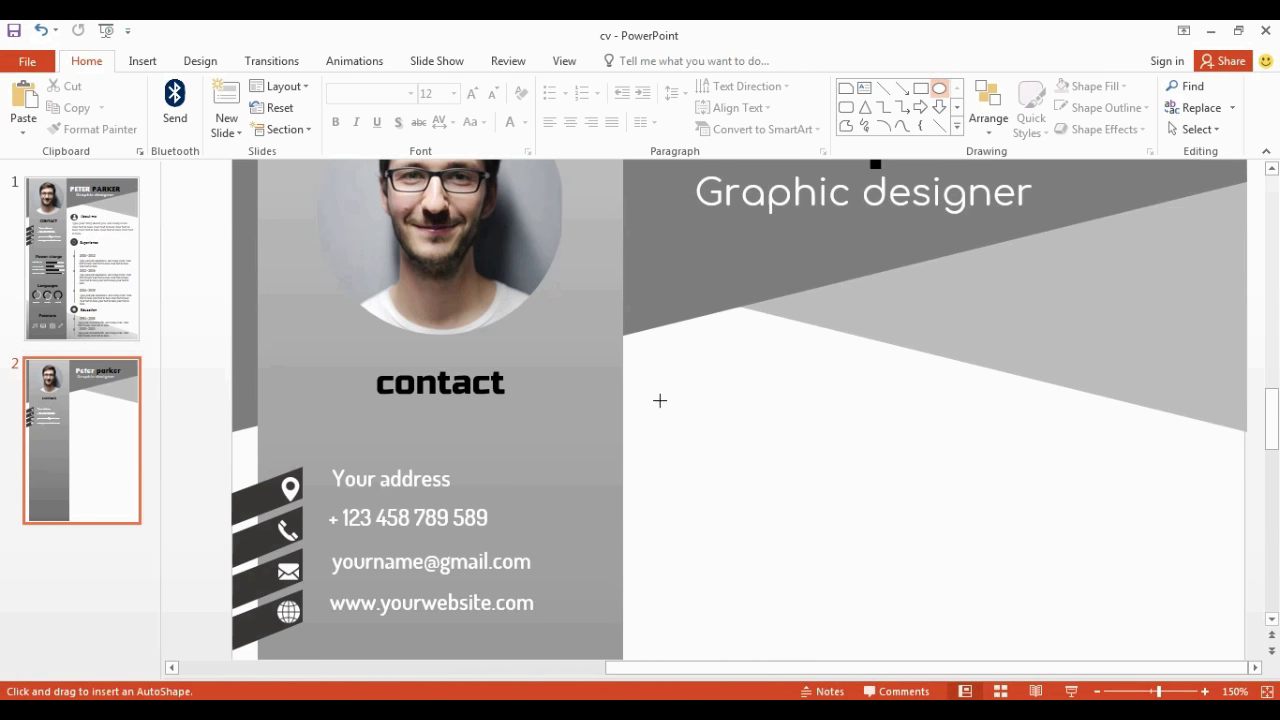
drag(661, 381, 714, 438)
right_click(701, 412)
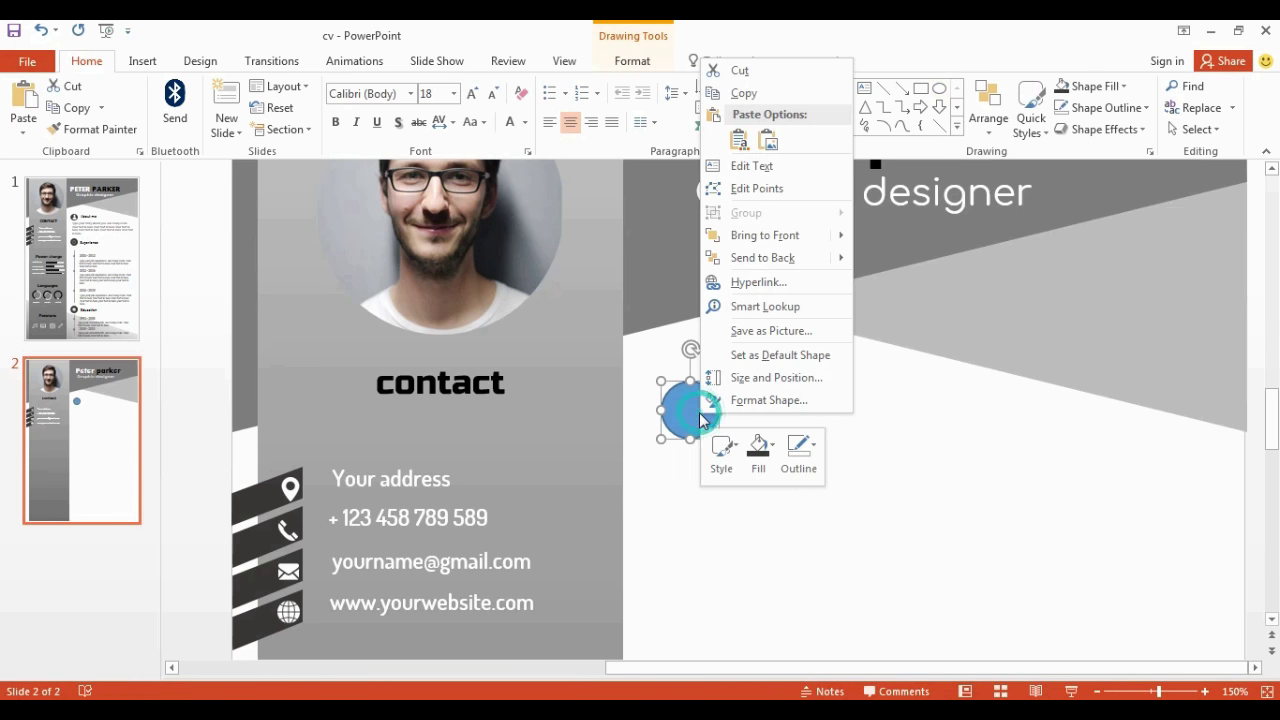
click(798, 450)
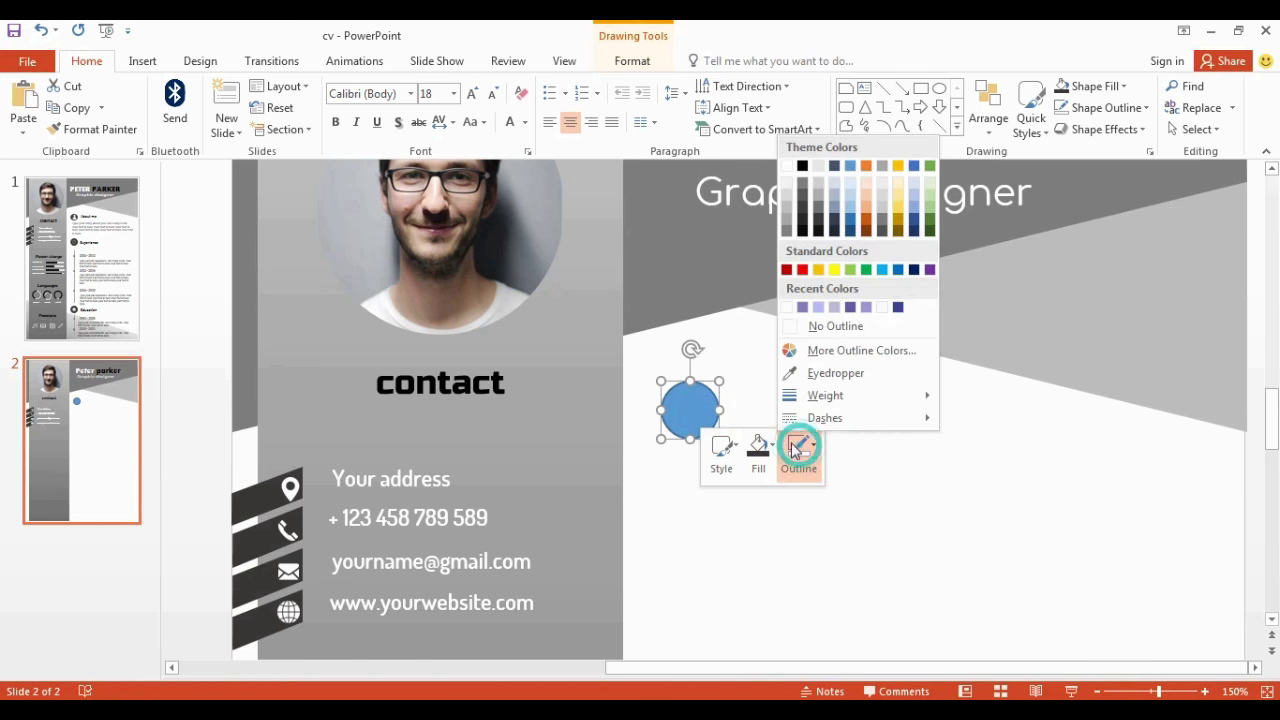
click(783, 326)
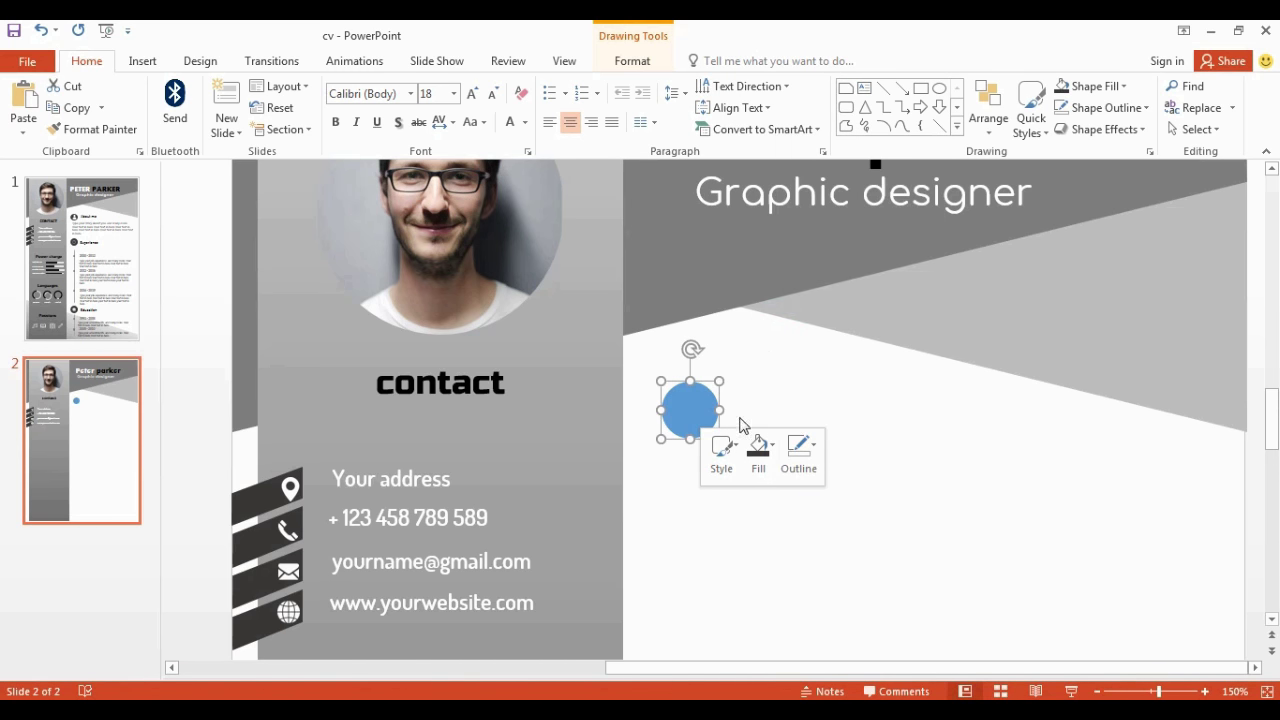
click(758, 446)
click(771, 445)
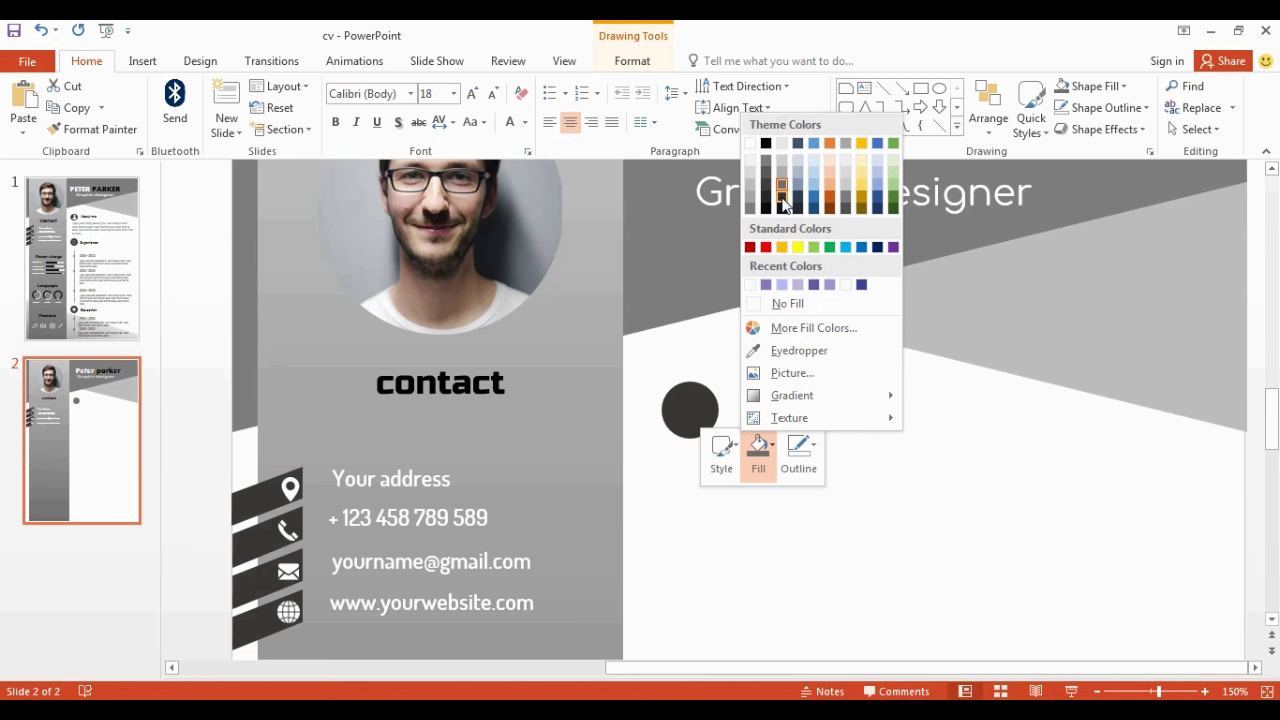
click(782, 197)
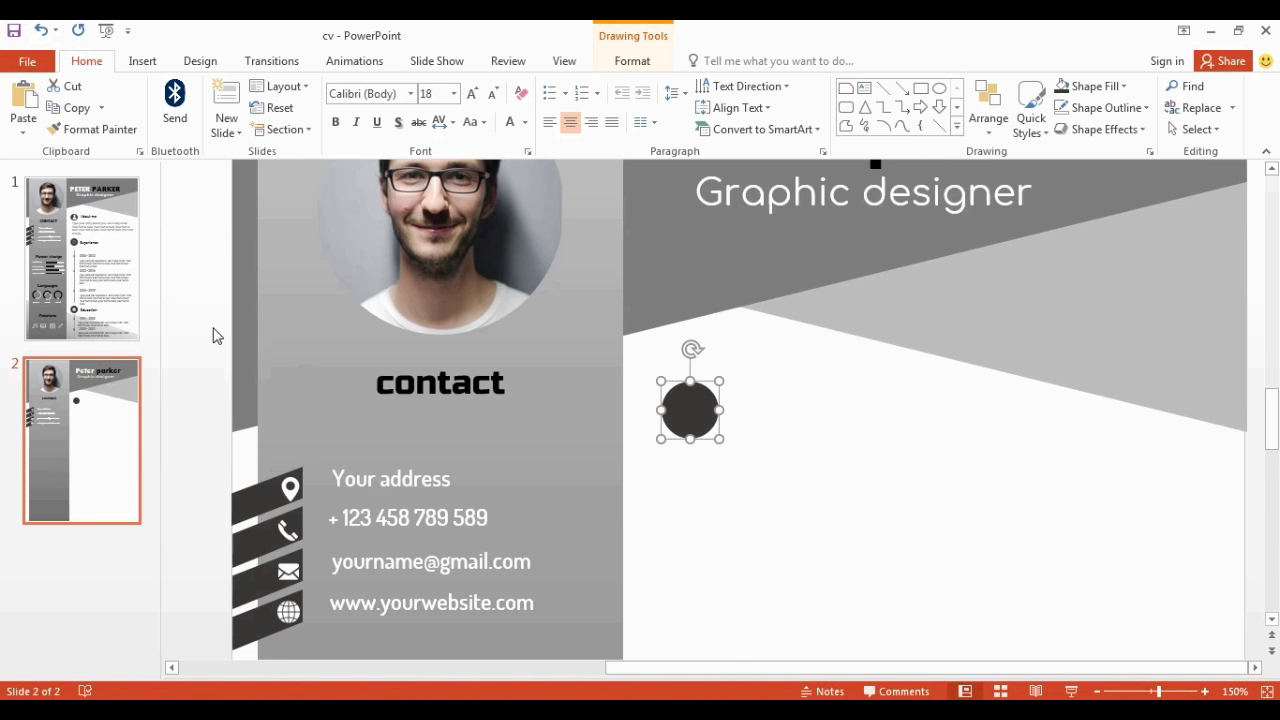
Paste the person icon onto the circle, recoloured light with an artistic effect.
key(ctrl+v)
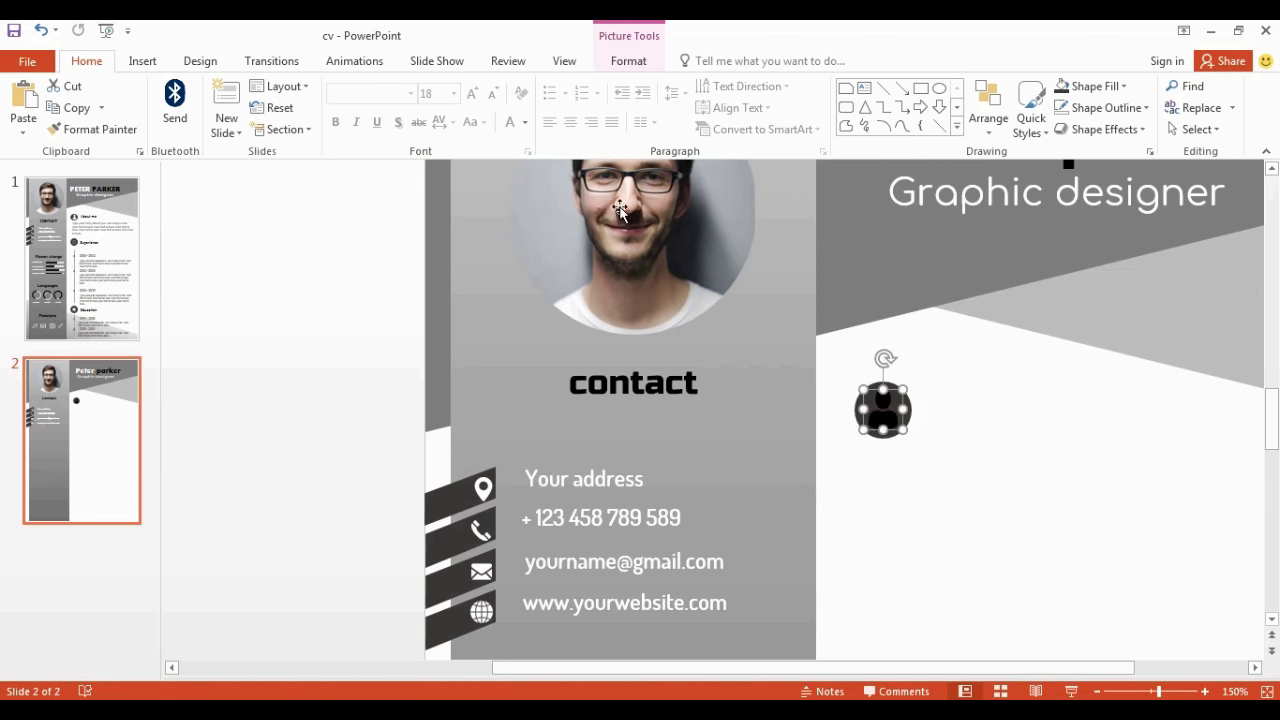
click(616, 62)
click(157, 105)
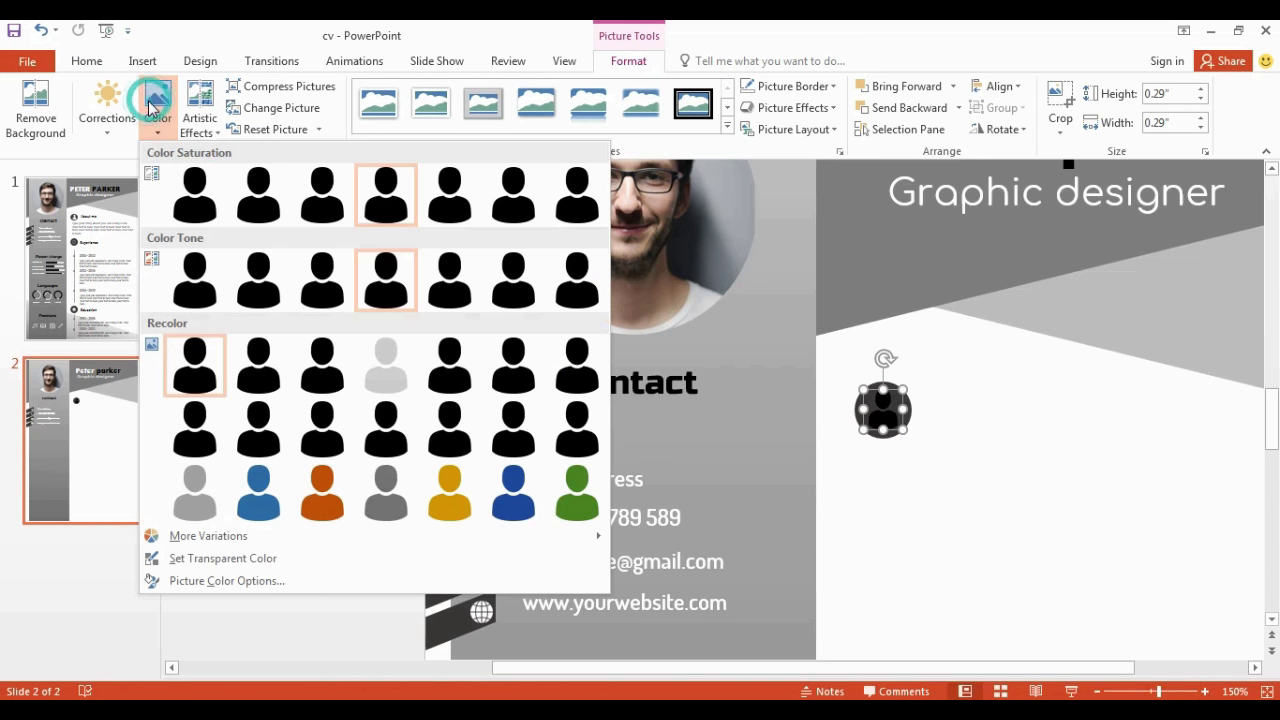
click(384, 362)
click(200, 105)
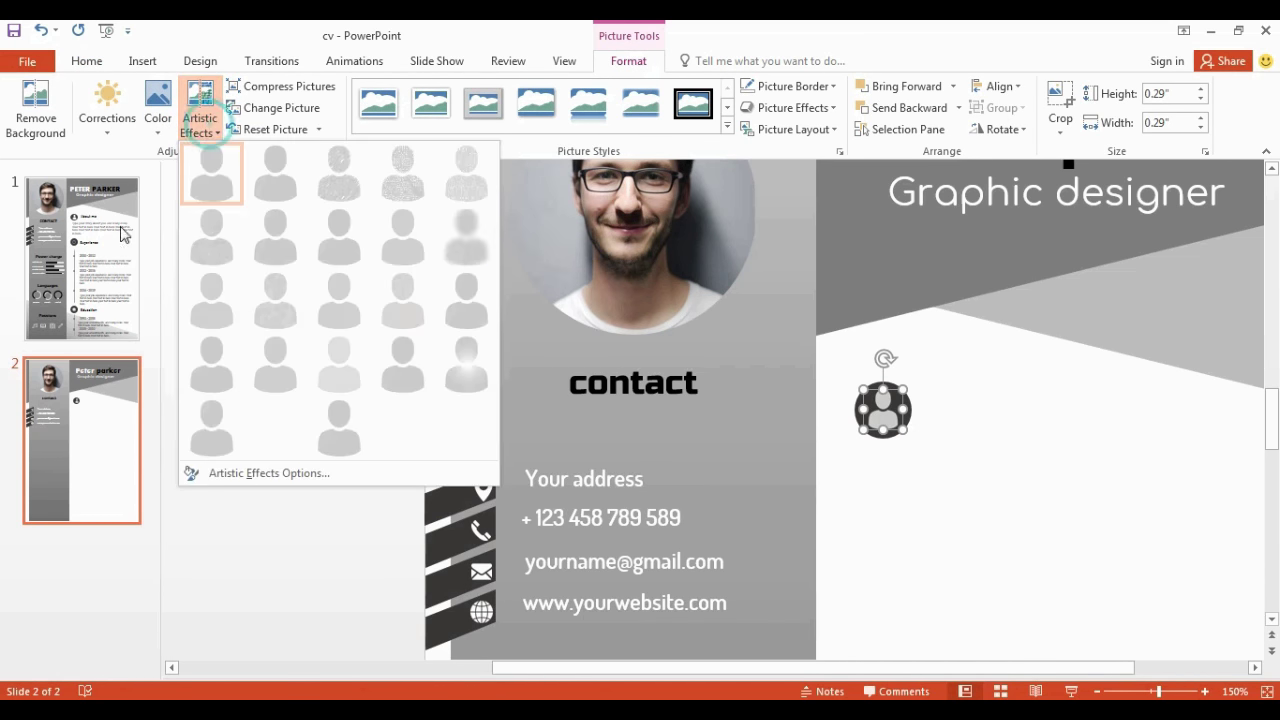
click(258, 432)
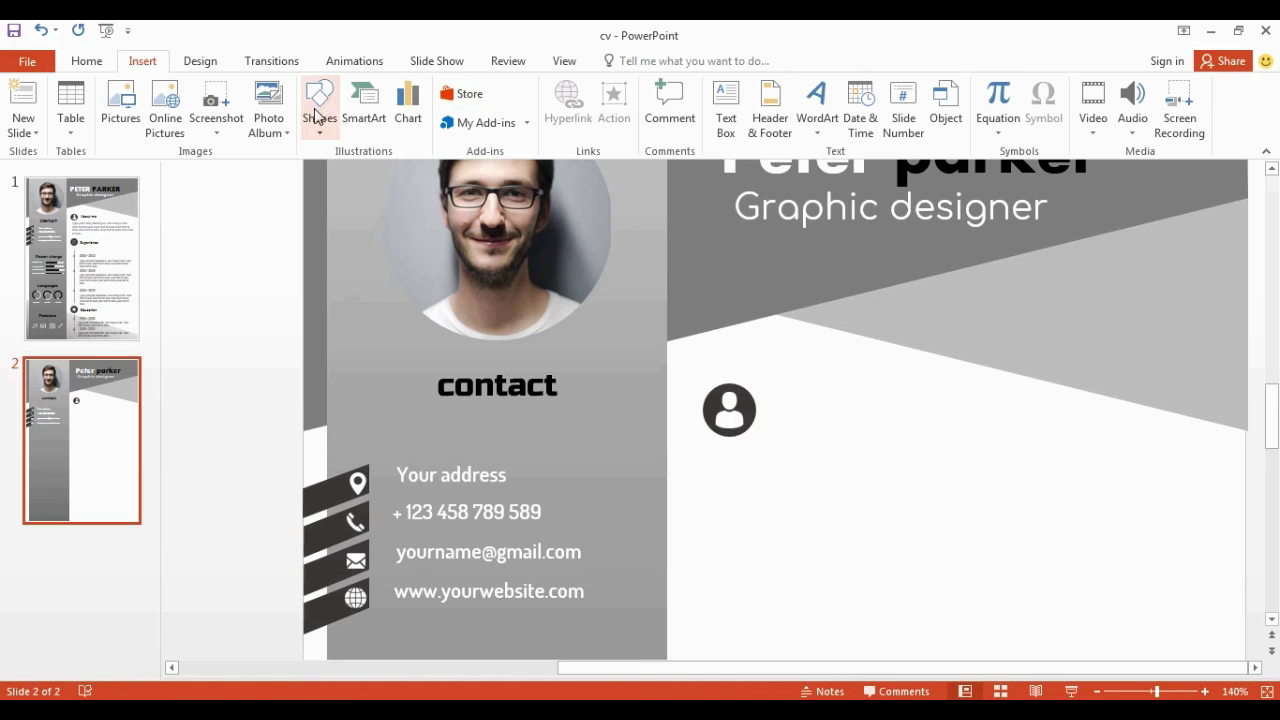
click(316, 117)
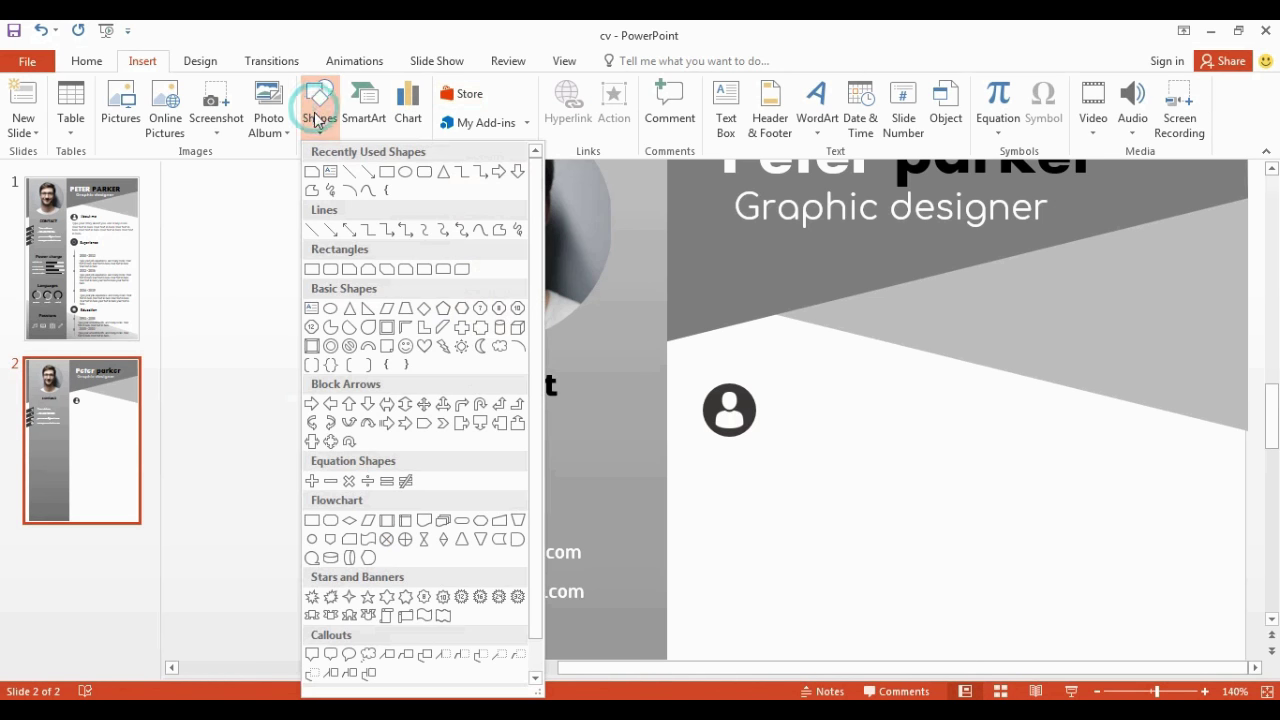
Add an About me heading right of the person icon in Dosis at size 20.
click(313, 172)
drag(785, 391, 968, 442)
text(abou)
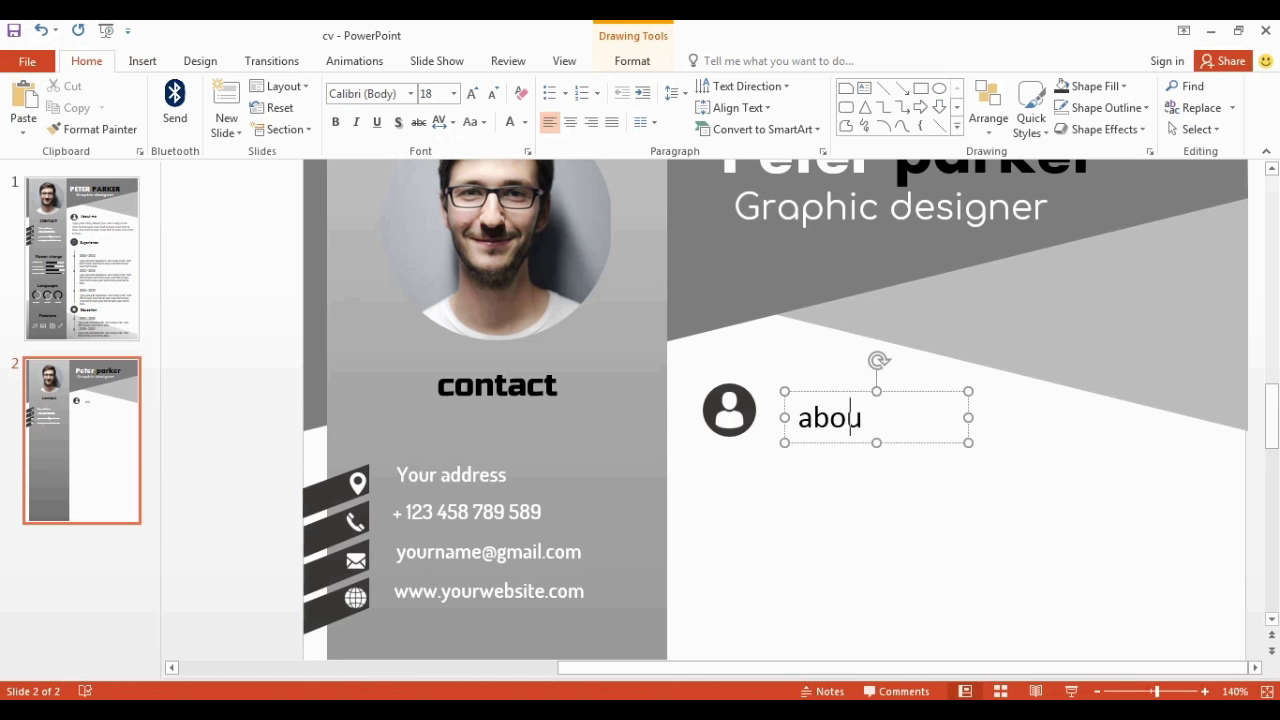
text(t me)
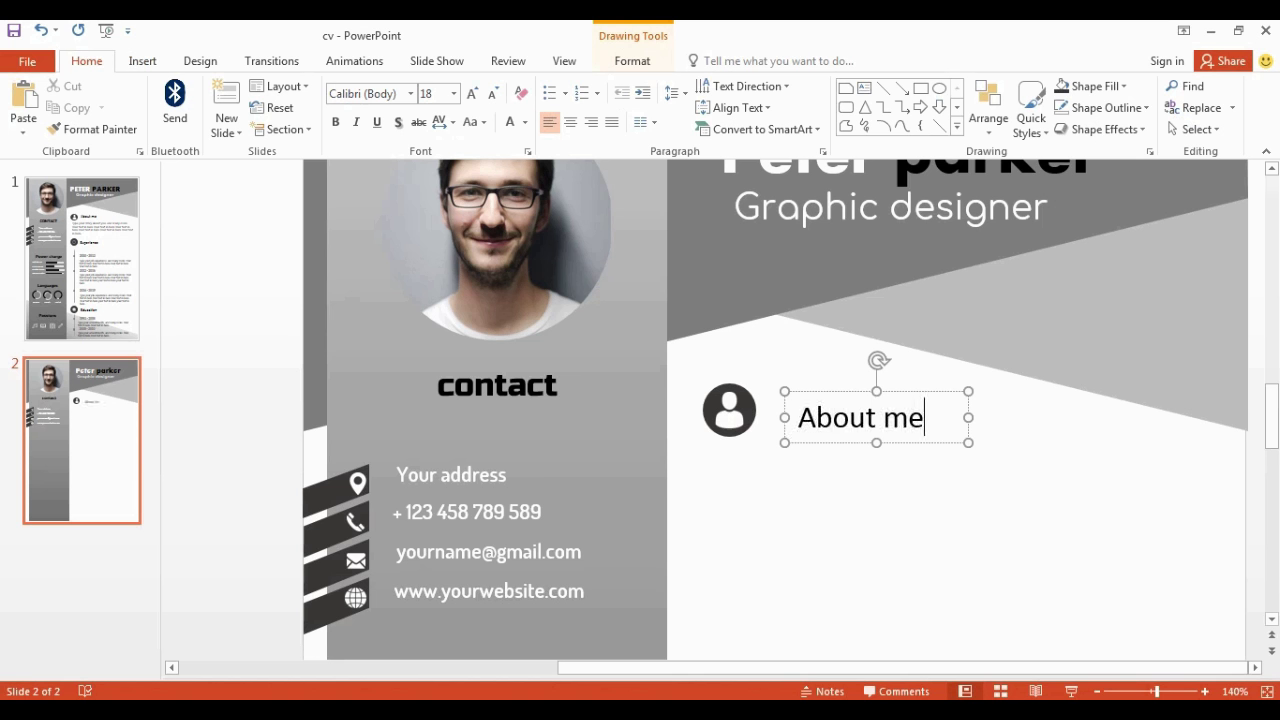
key(ctrl+a)
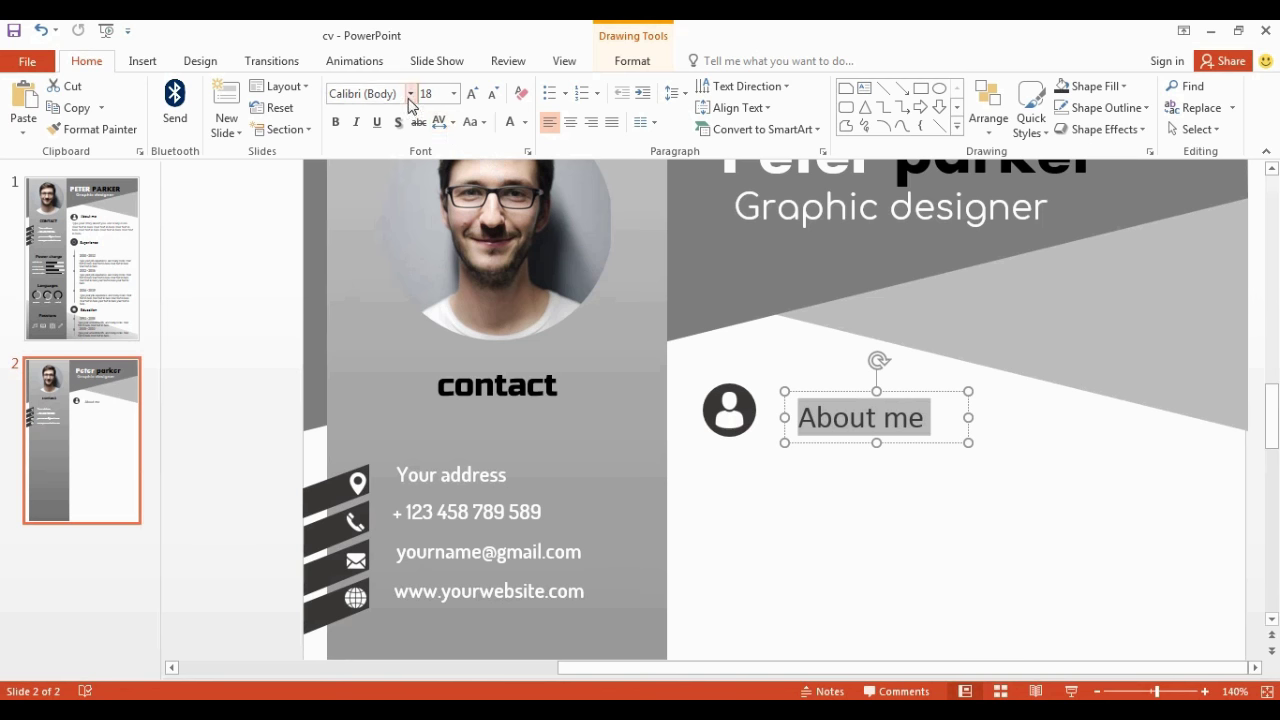
click(410, 93)
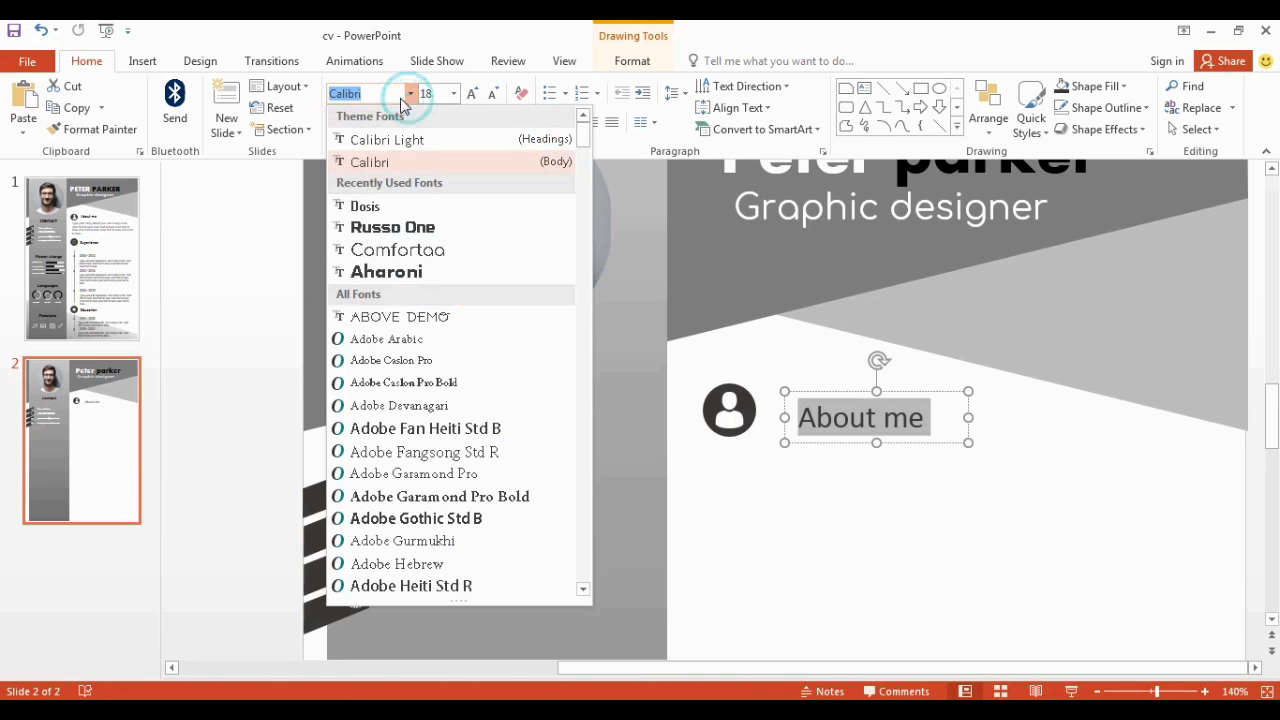
click(352, 206)
click(454, 93)
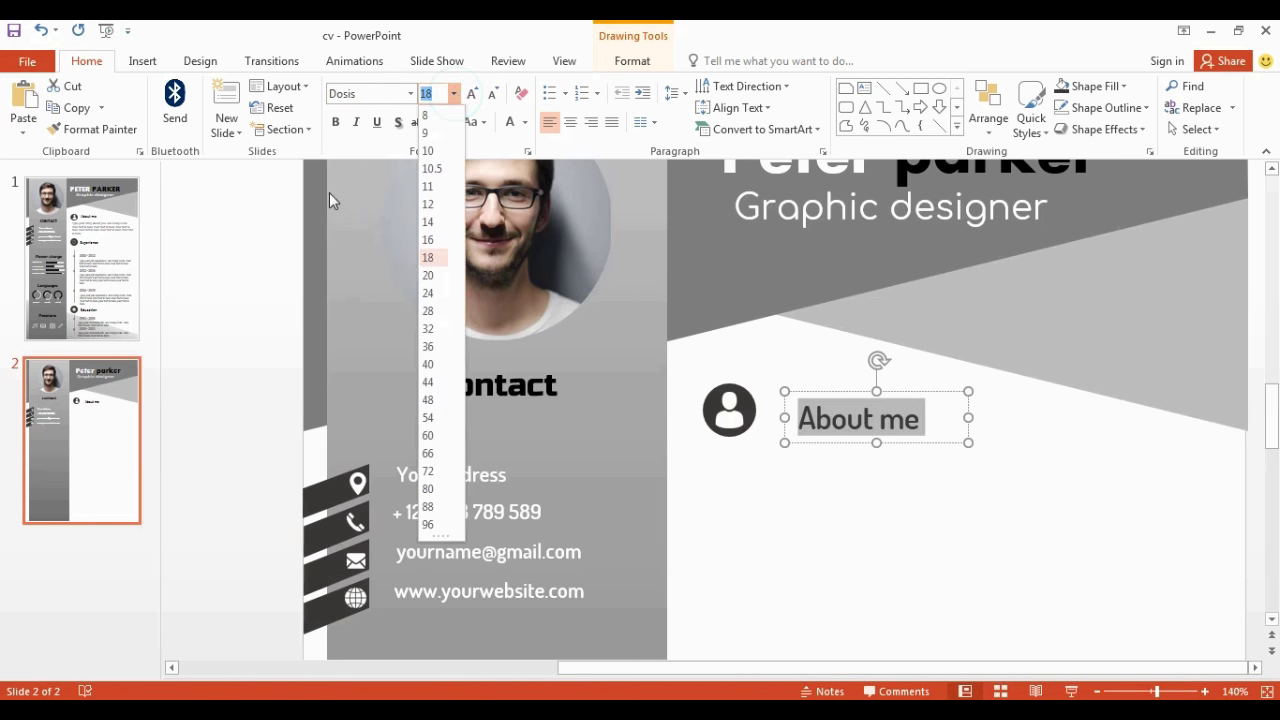
click(424, 276)
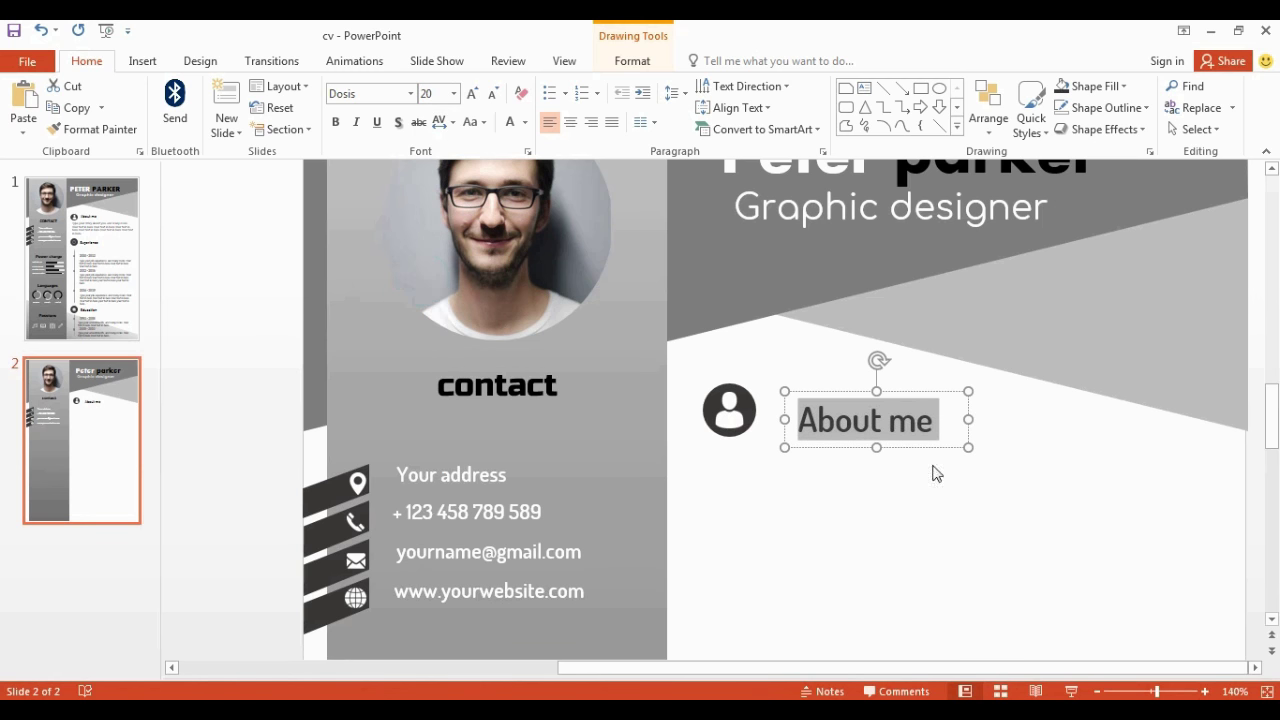
click(692, 368)
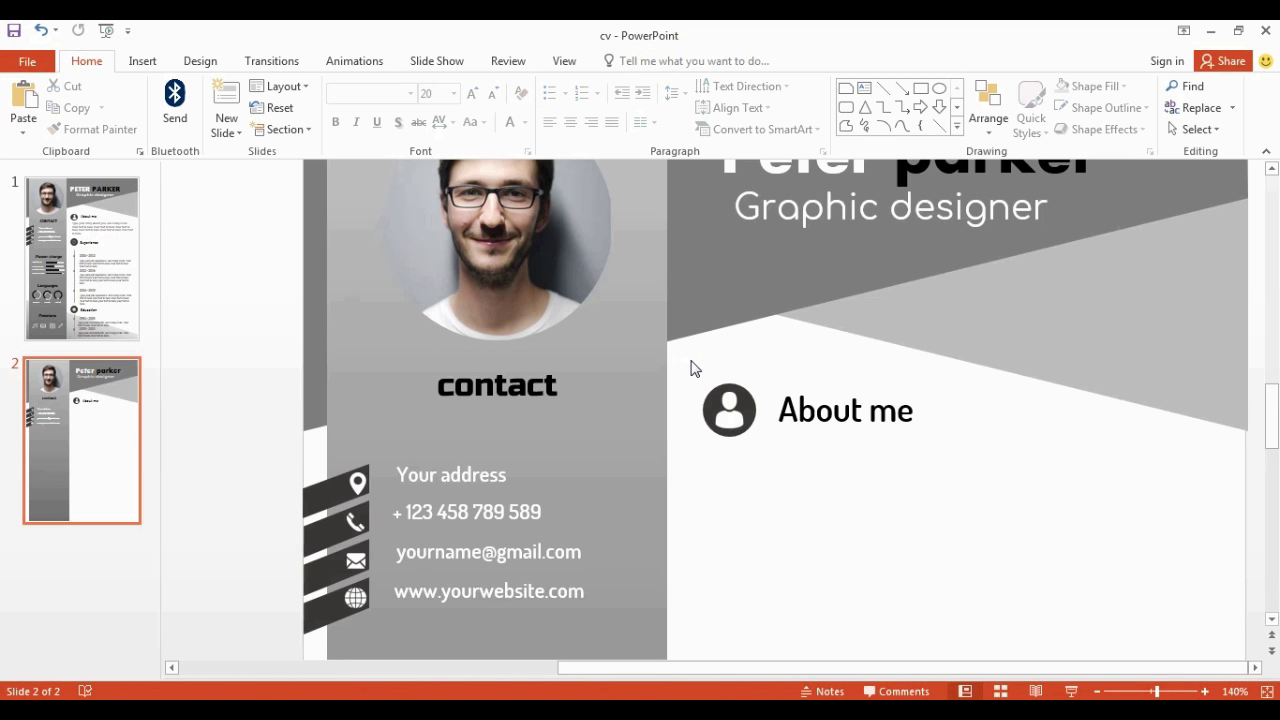
Paste the placeholder story paragraph under the About me heading.
key(ctrl+v)
drag(829, 491, 901, 477)
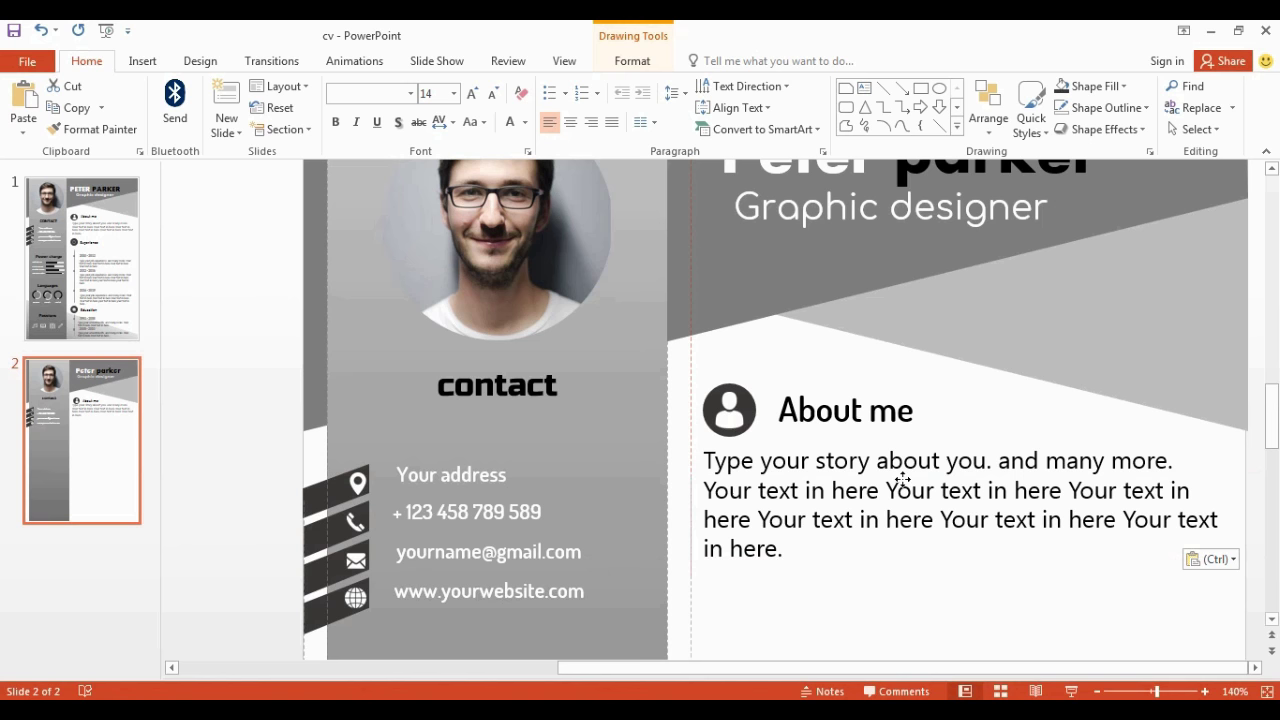
scroll(902, 480, down, 1)
click(722, 355)
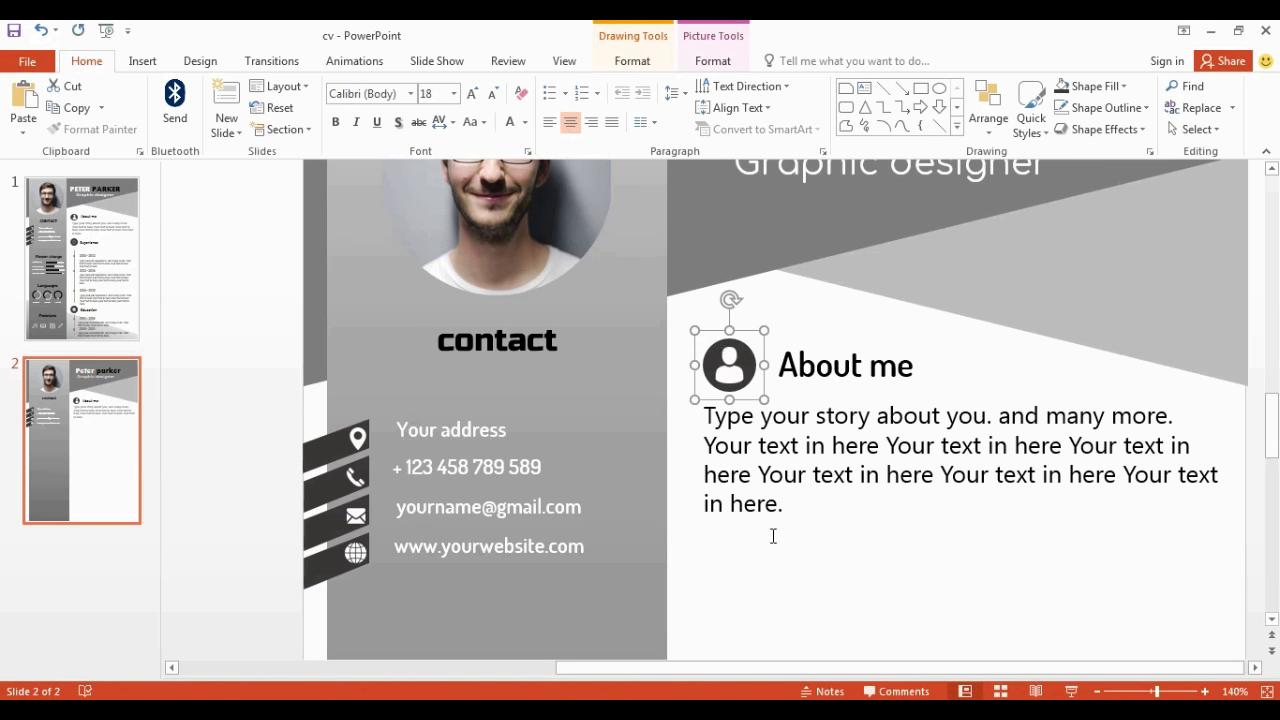
Duplicate the person icon circle below the story paragraph.
key(ctrl+c)
key(ctrl+v)
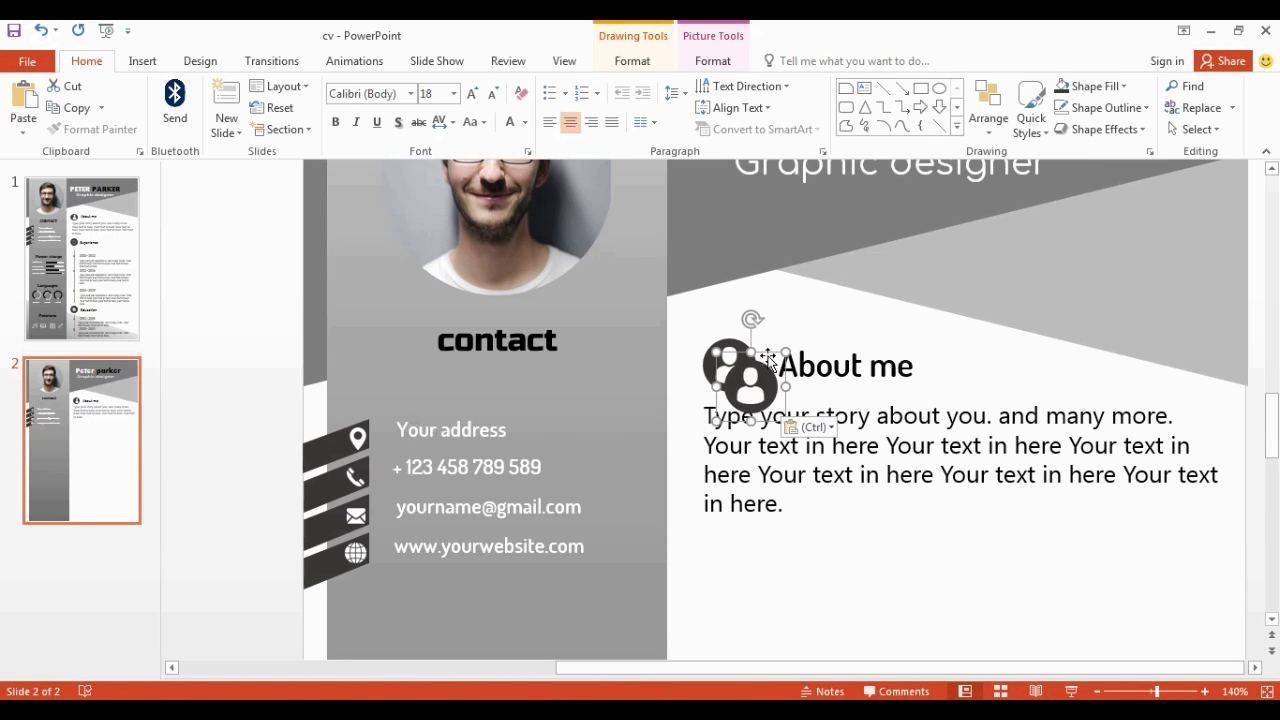
drag(768, 355, 748, 540)
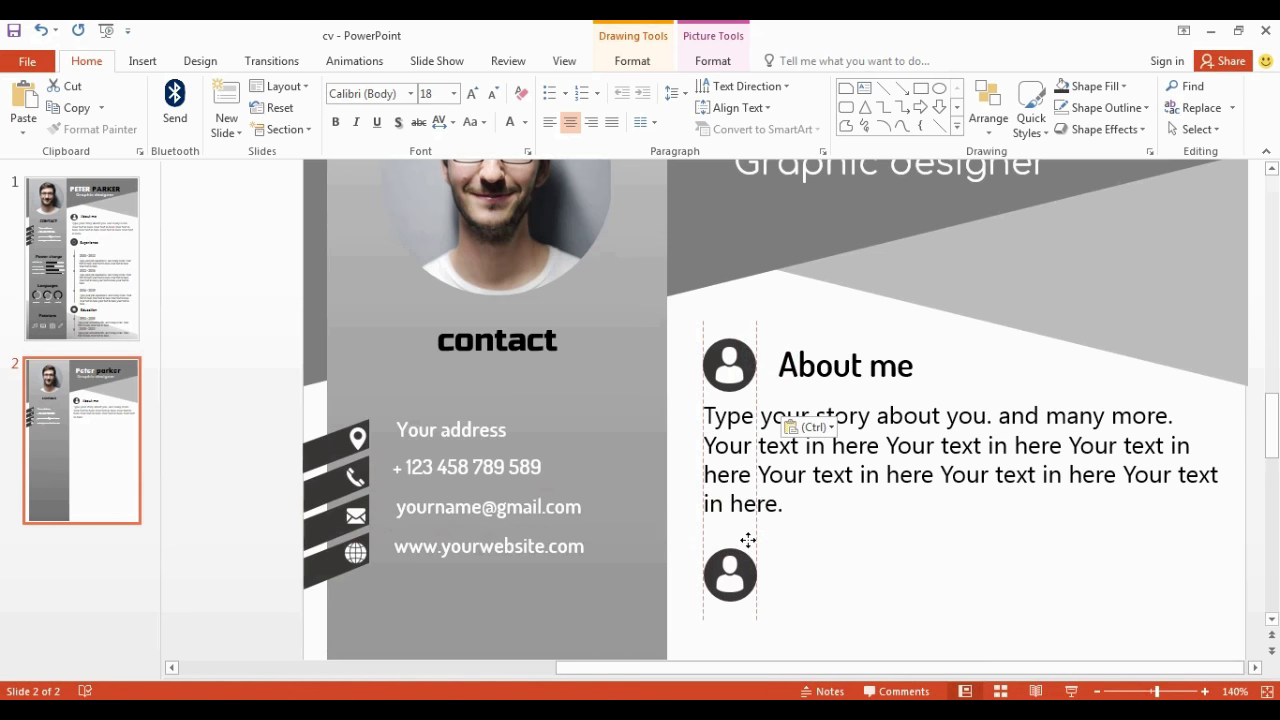
click(729, 569)
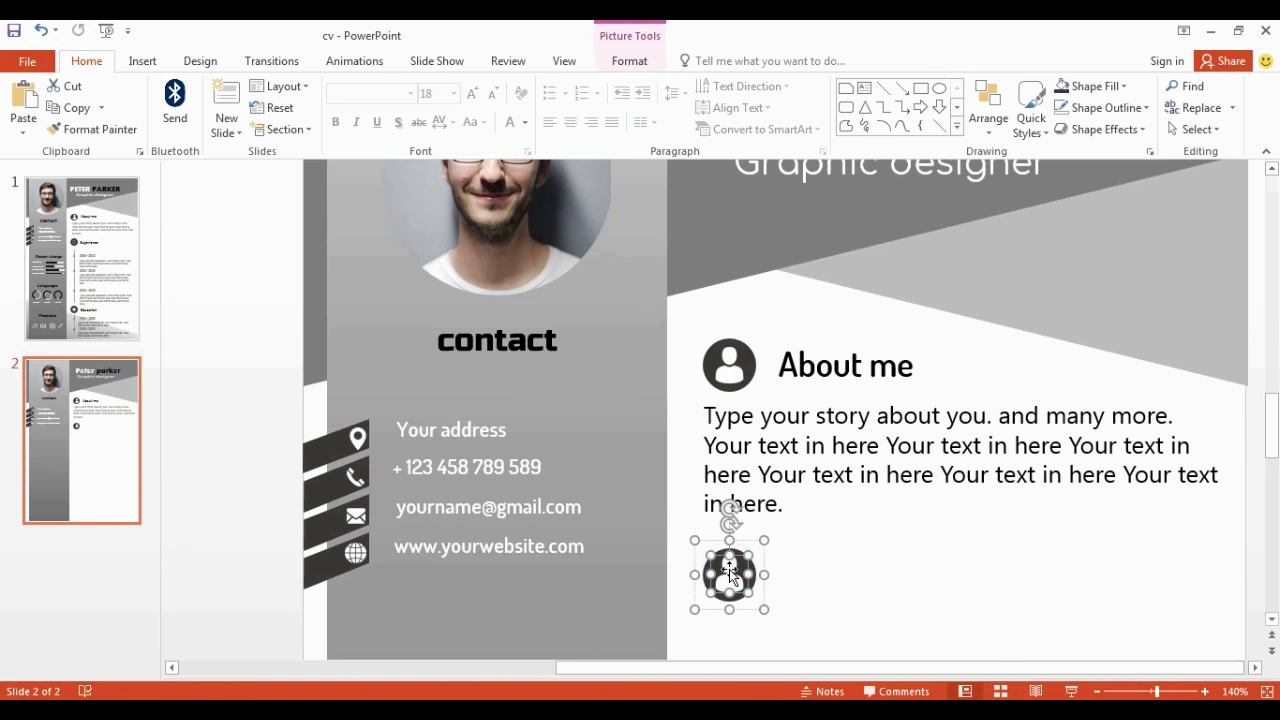
Copy the About me heading beside the new icon and retype it as 'Experience'.
scroll(729, 572, up, 1)
click(885, 386)
key(ctrl+c)
key(ctrl+v)
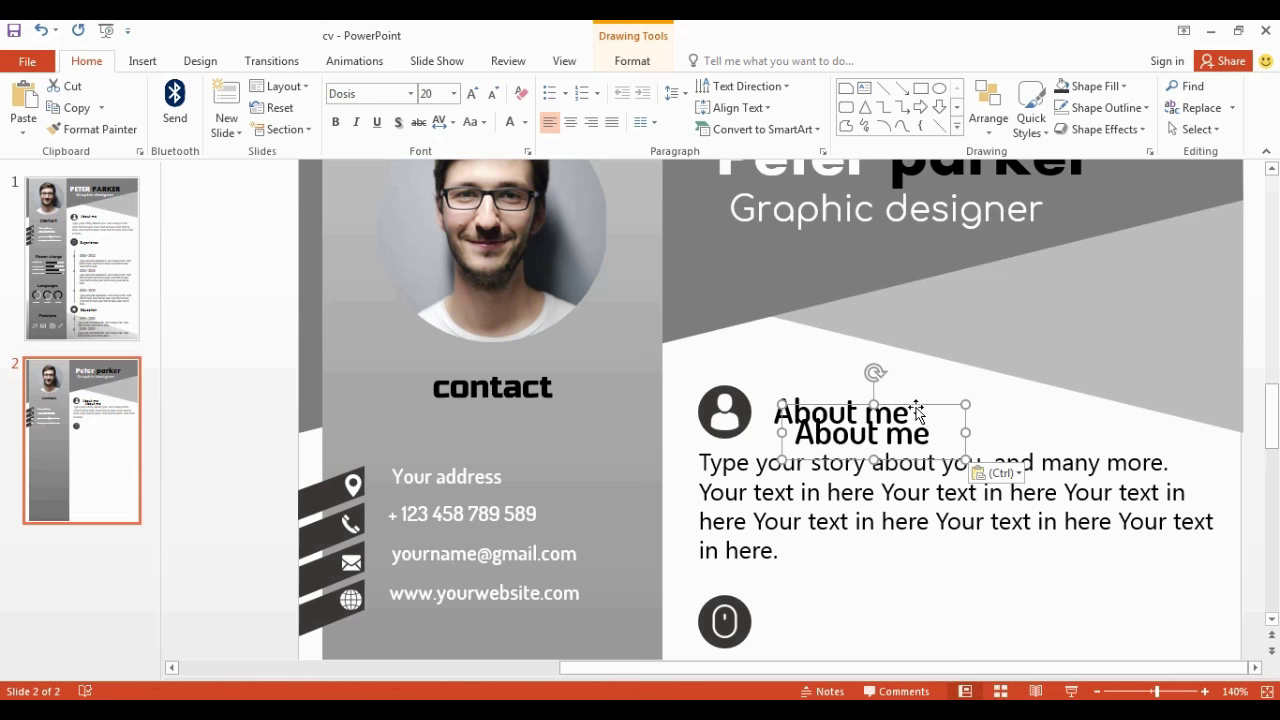
drag(918, 412, 899, 594)
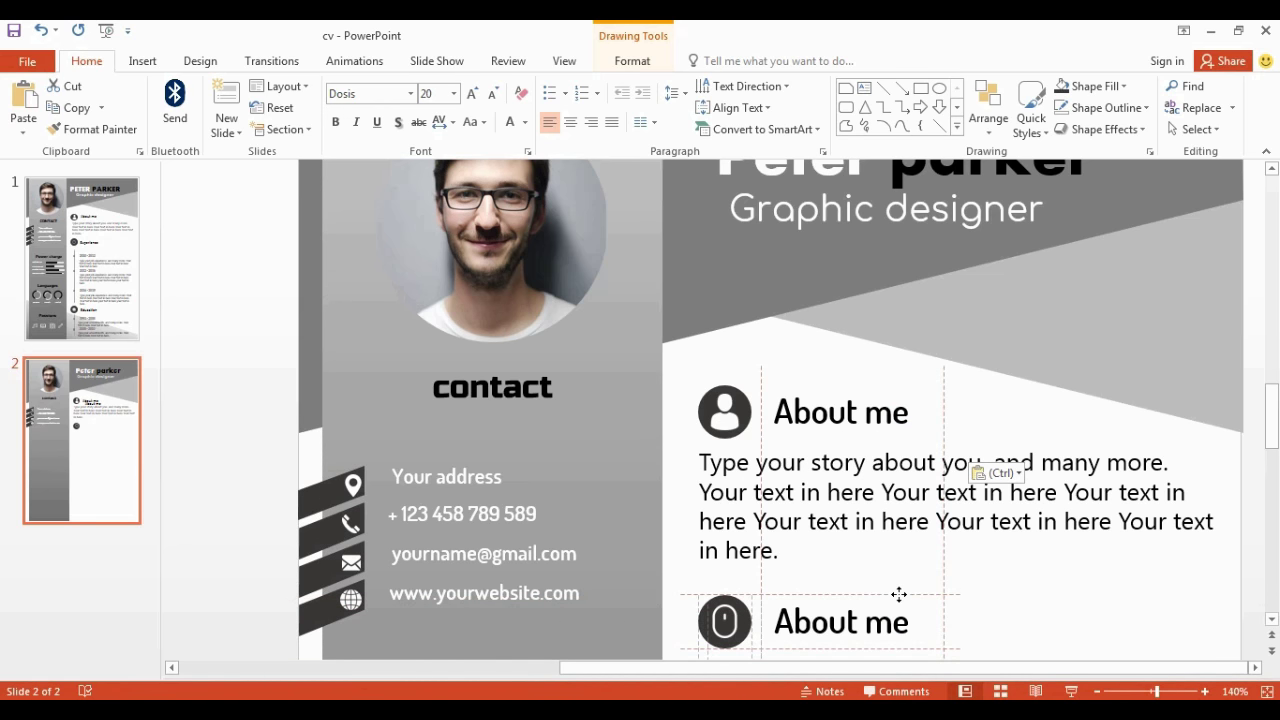
text(Expe)
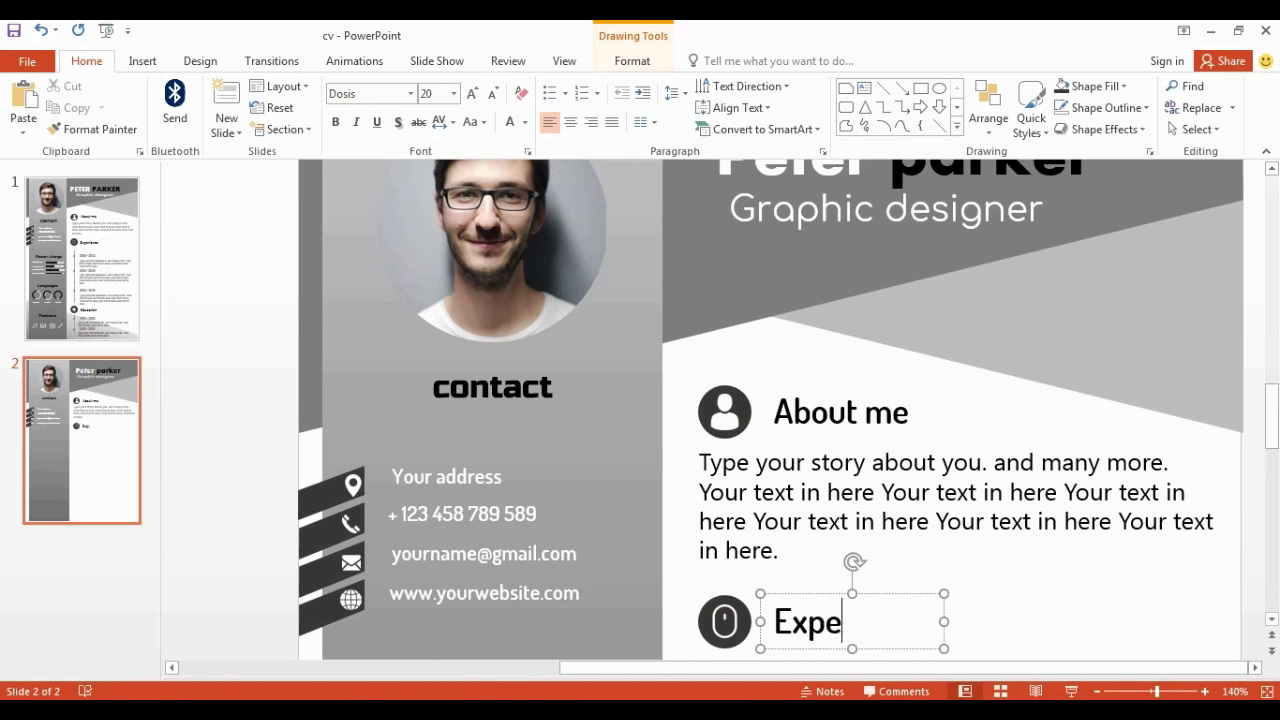
text(rience)
scroll(971, 366, down, 3)
drag(963, 366, 944, 367)
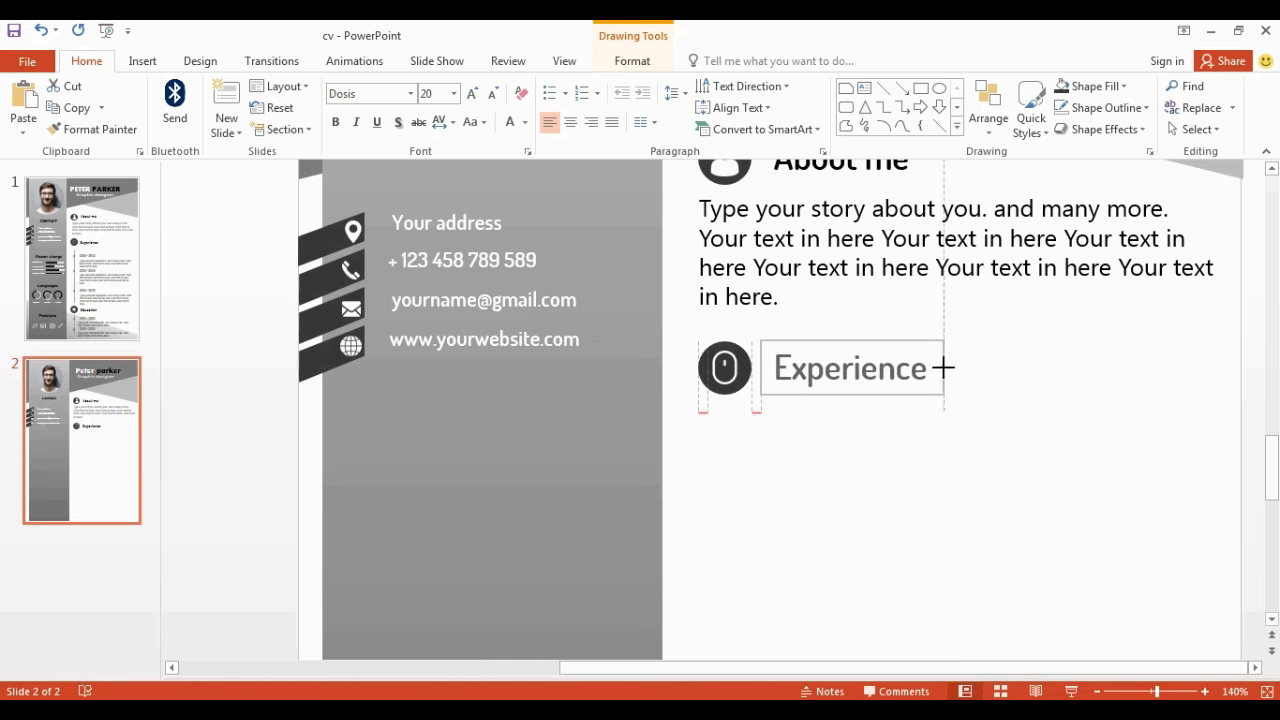
Draw a vertical line down from the Experience icon, 2¼ pt thick and grey.
scroll(944, 367, down, 2)
click(886, 100)
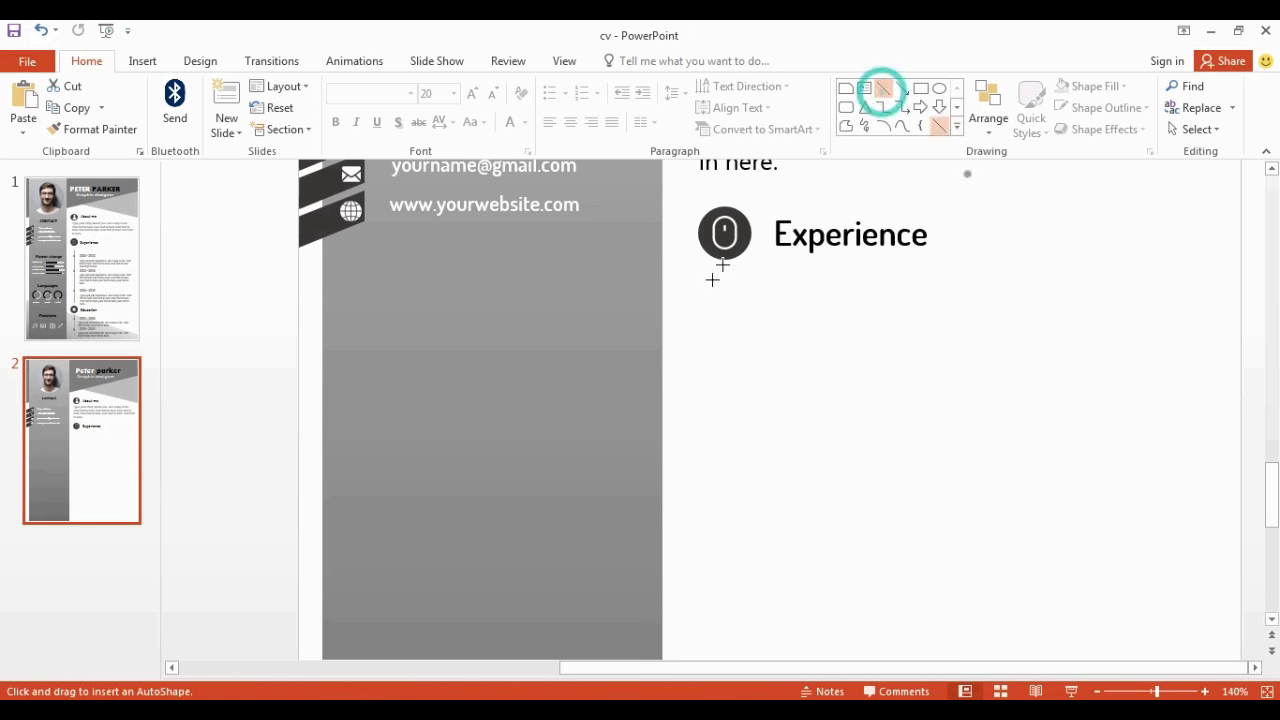
mouse_move(723, 285)
mouse_down()
mouse_move(742, 456)
mouse_move(729, 634)
mouse_up()
right_click(729, 434)
click(829, 475)
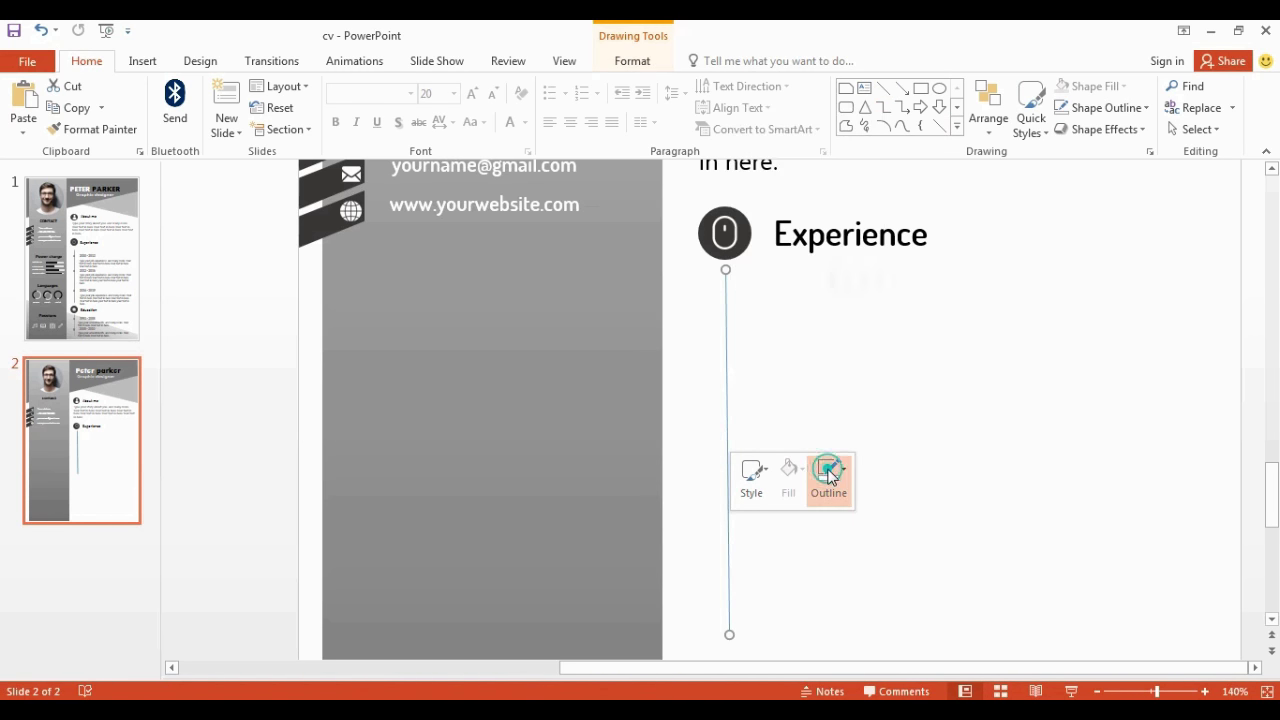
click(820, 419)
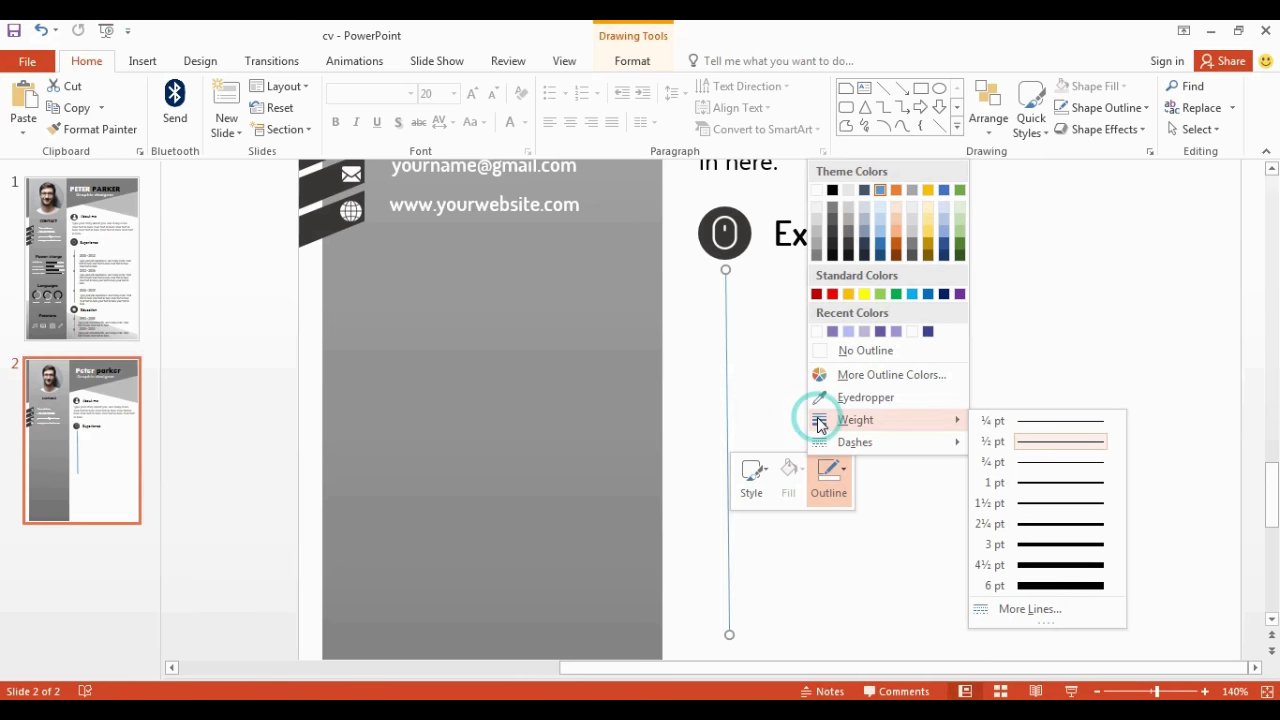
click(1024, 532)
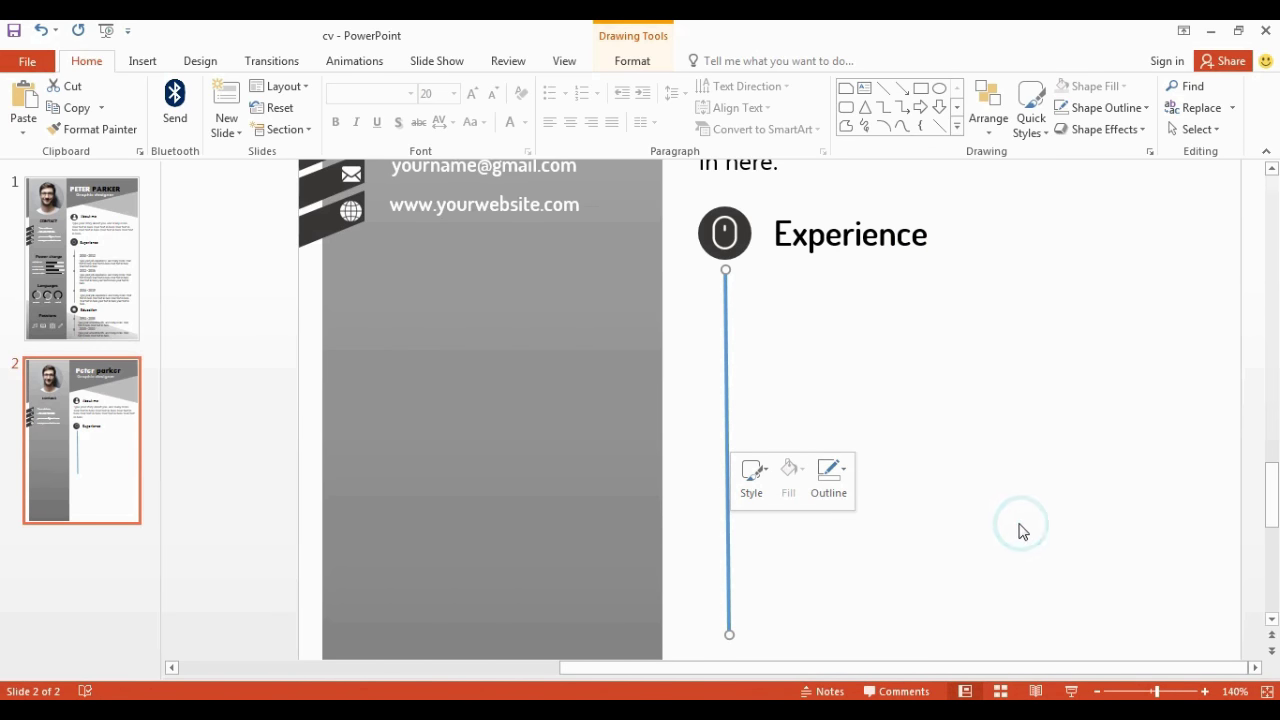
click(831, 478)
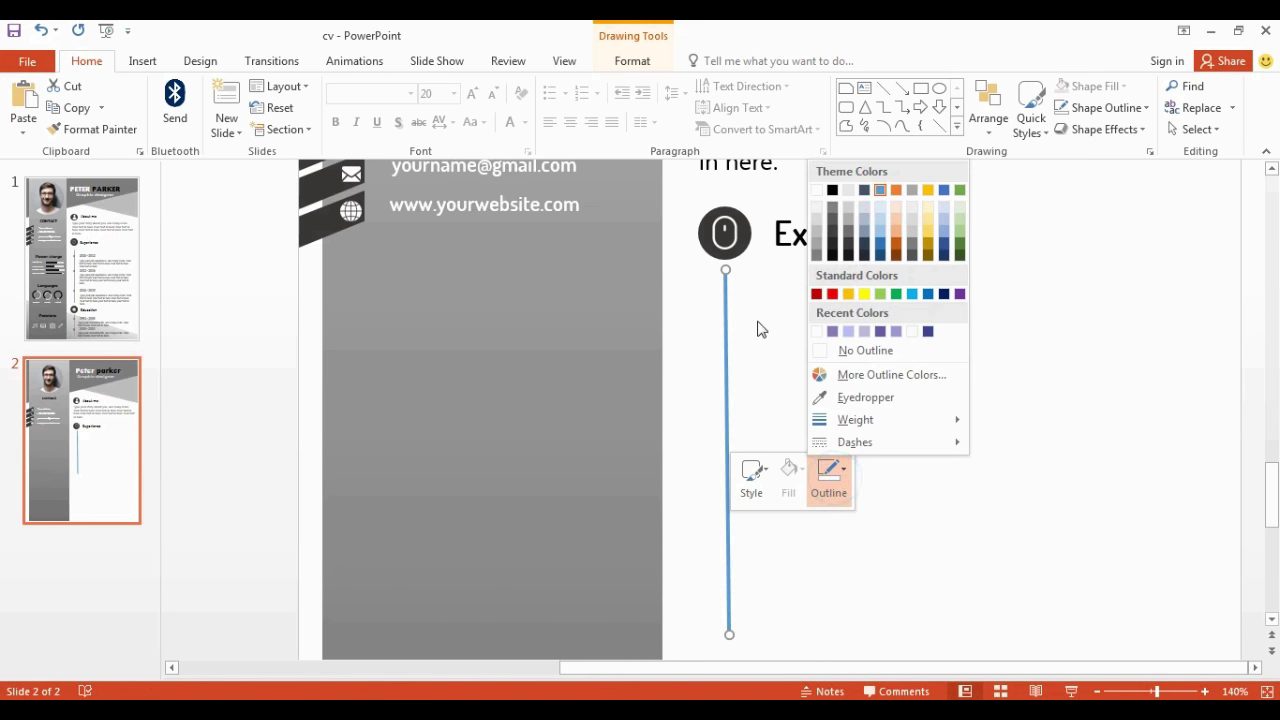
click(832, 206)
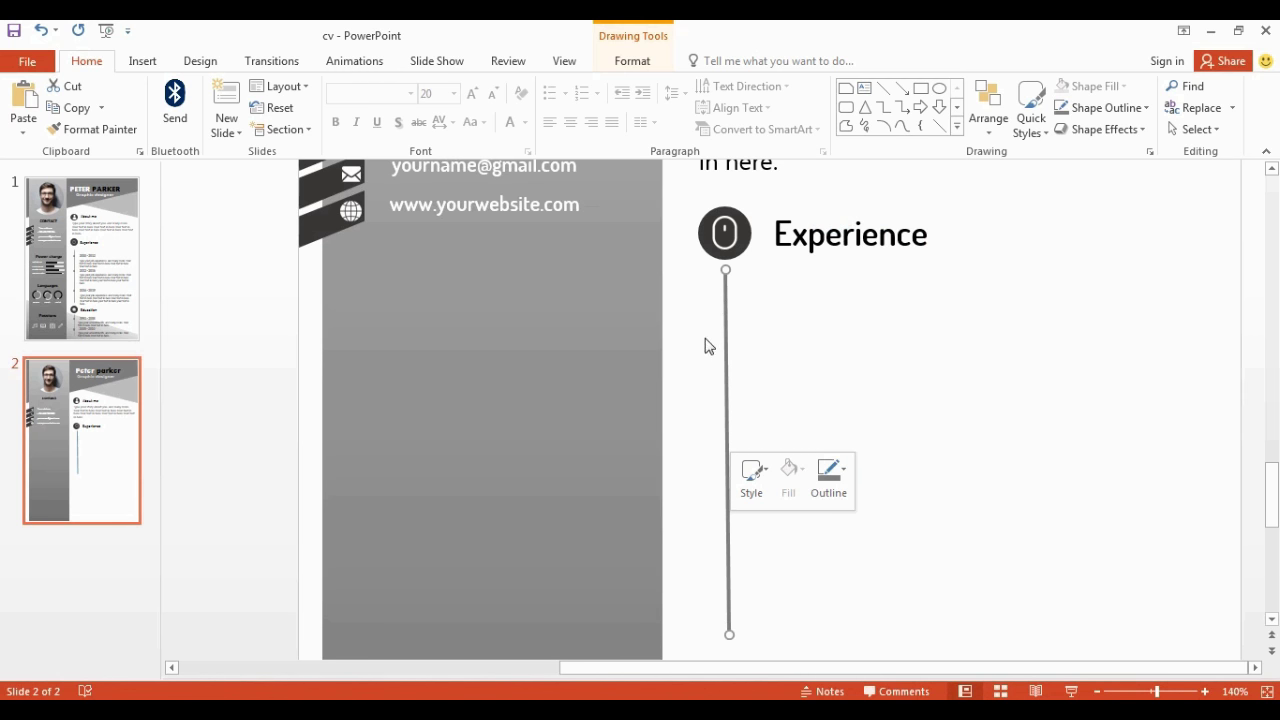
click(939, 88)
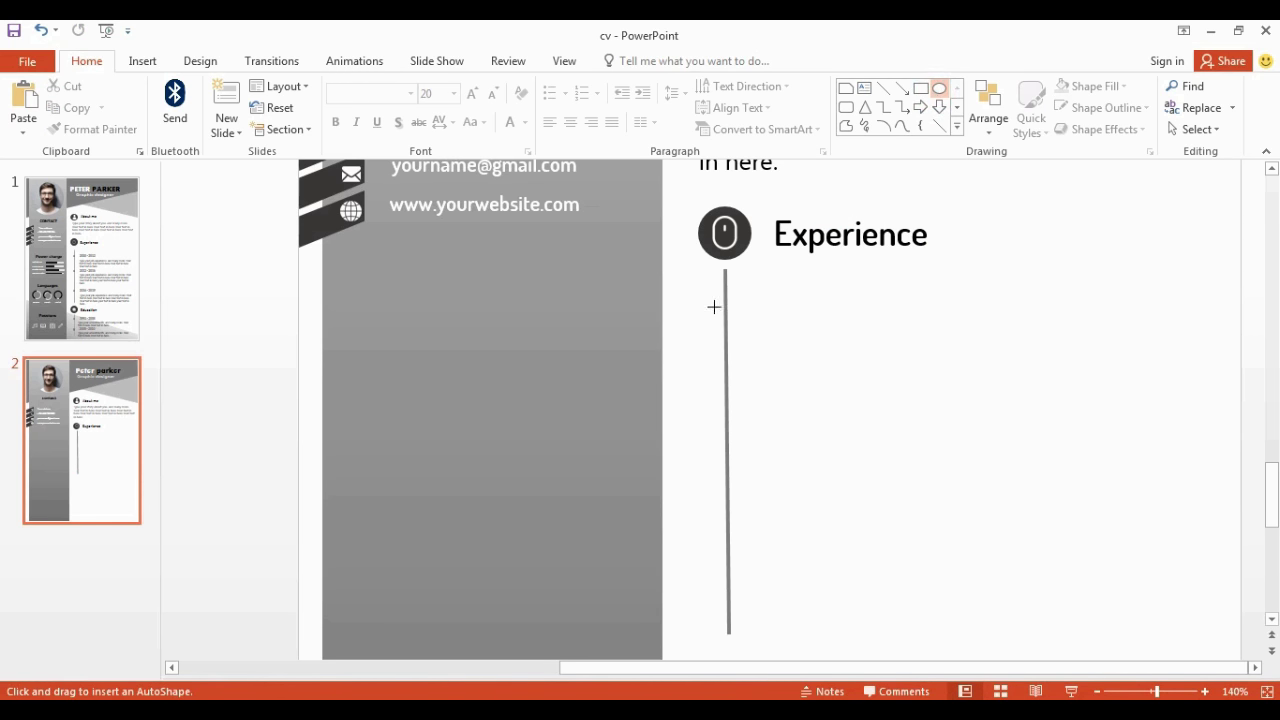
Draw a small dark grey dot on the timeline line and duplicate it further down.
drag(714, 307, 727, 314)
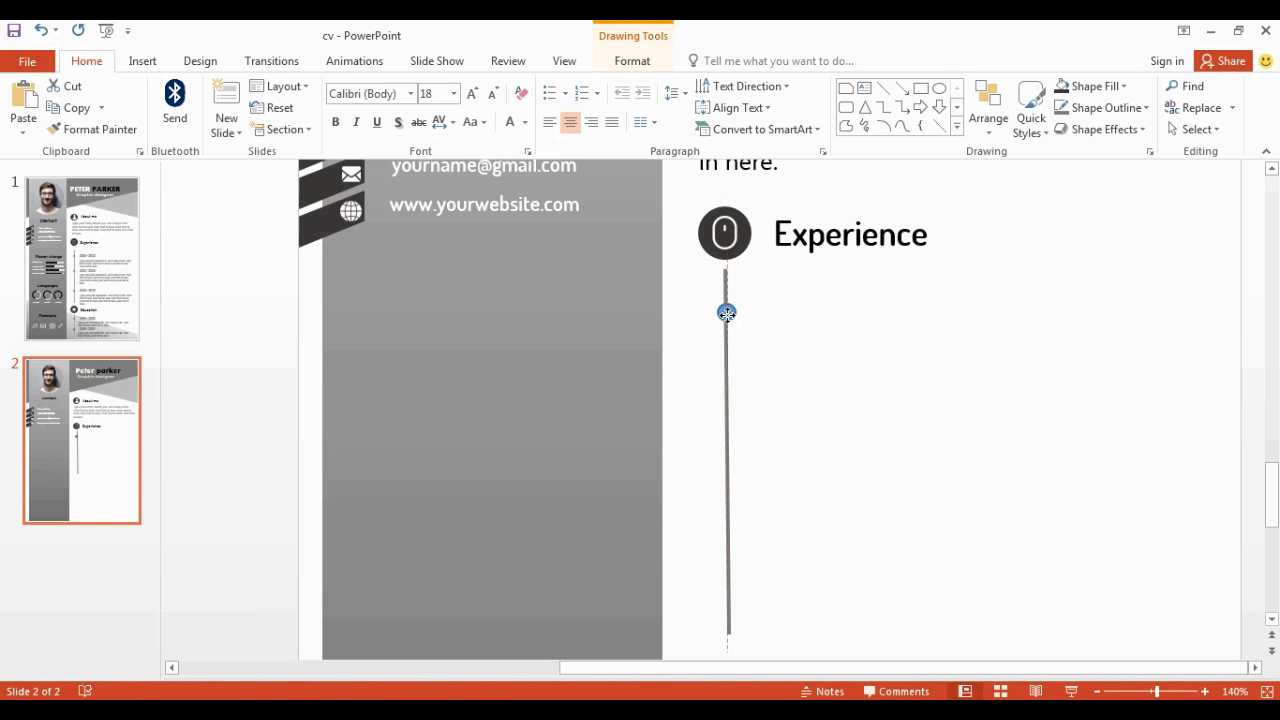
right_click(724, 313)
click(784, 262)
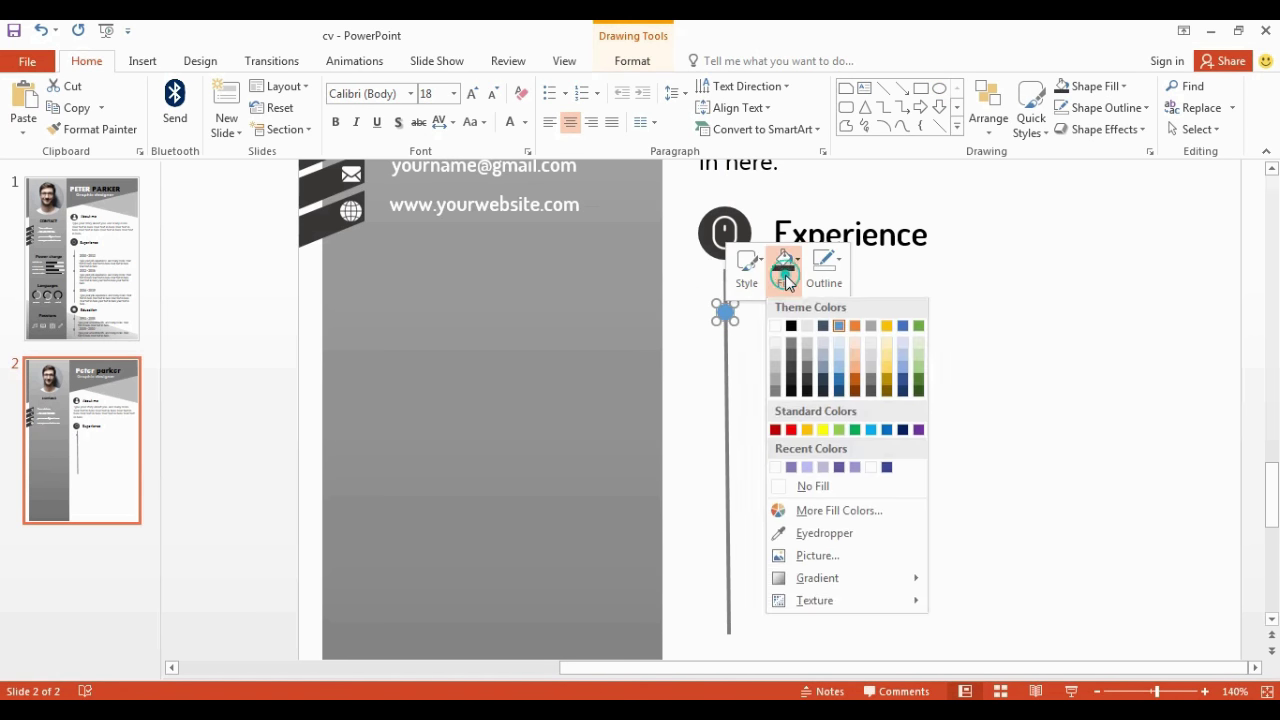
click(807, 373)
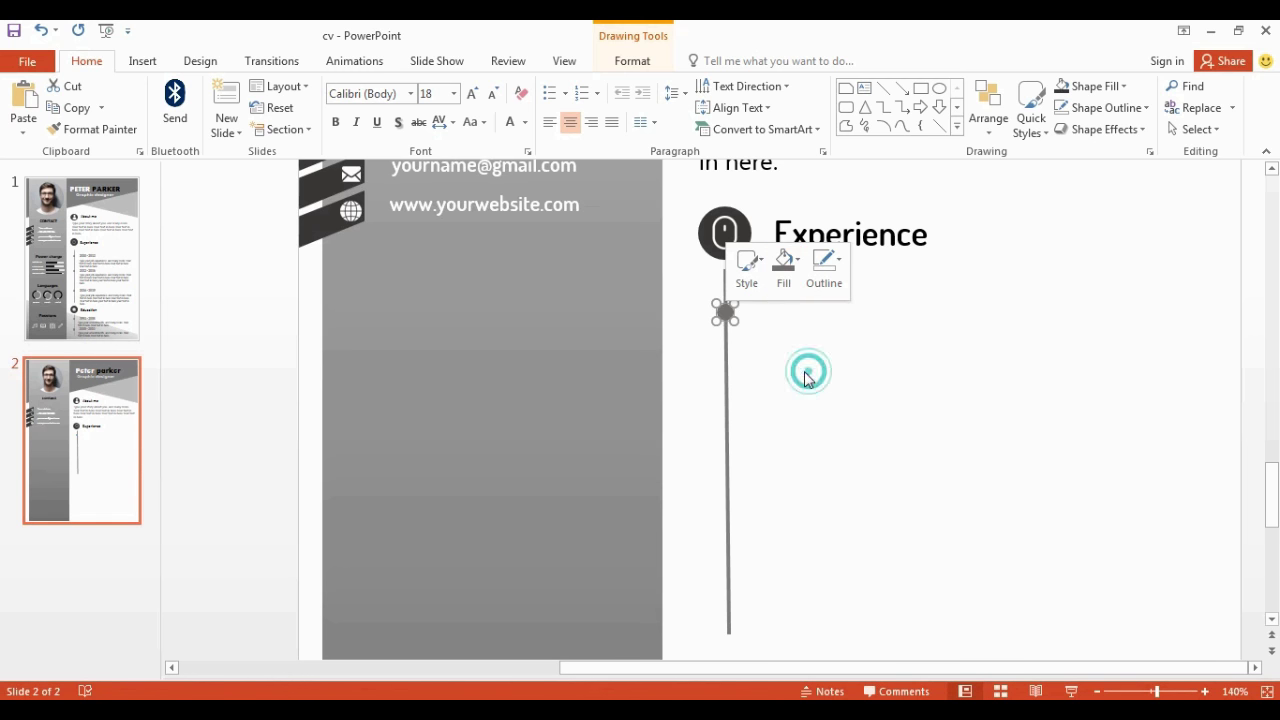
mouse_move(727, 315)
mouse_down()
mouse_move(744, 332)
mouse_move(727, 397)
mouse_move(745, 417)
mouse_move(725, 432)
mouse_move(727, 520)
mouse_up()
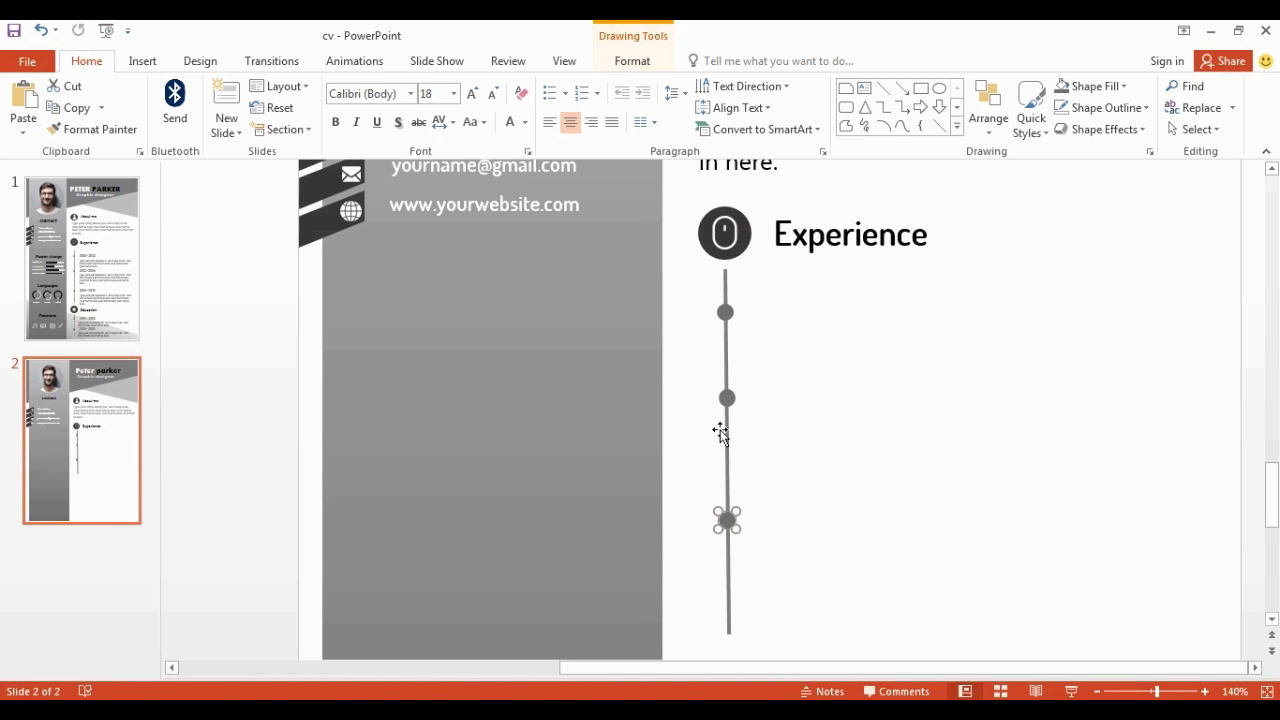
click(695, 340)
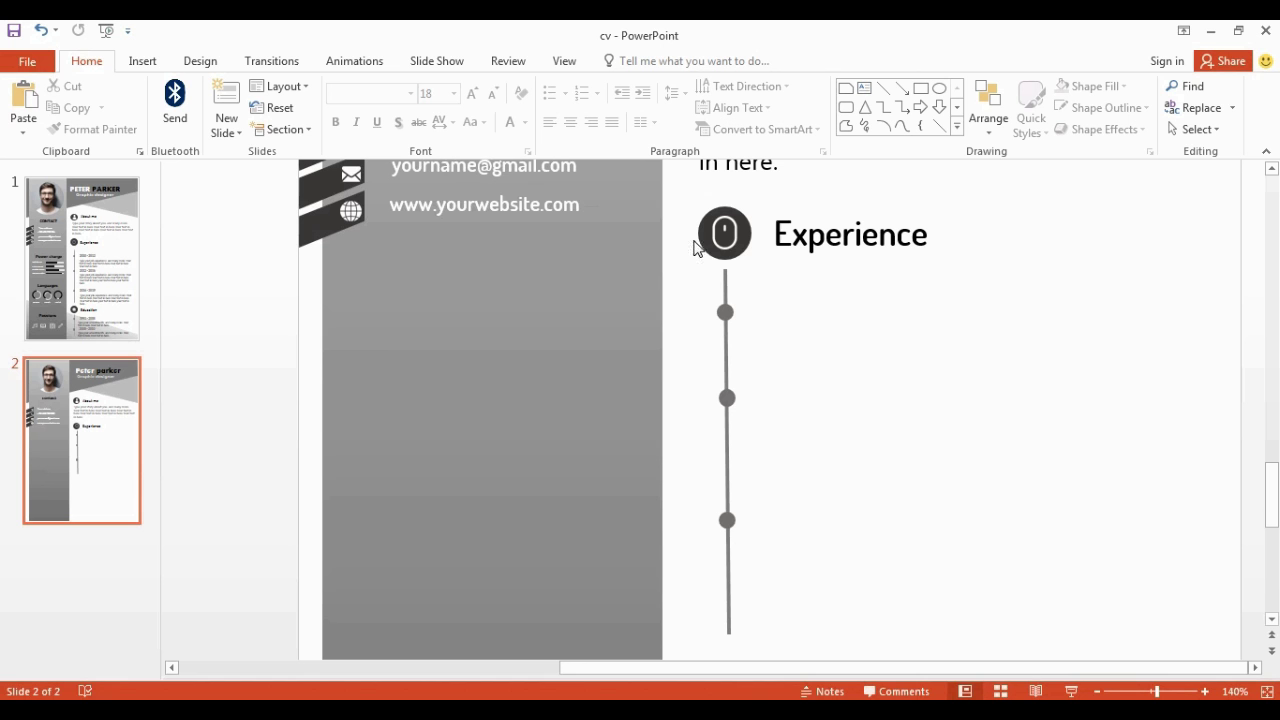
Add a '2010 - 2012' date beside the first dot in grey Lato Black.
click(864, 92)
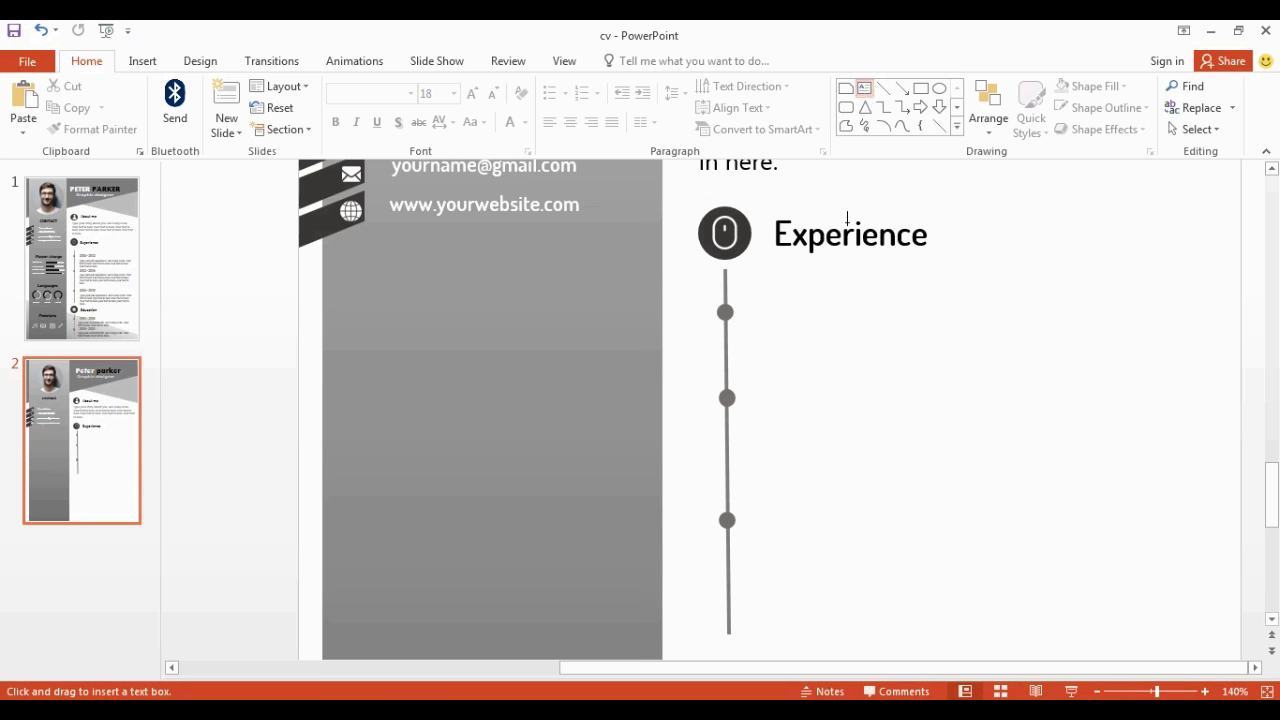
drag(770, 296, 926, 347)
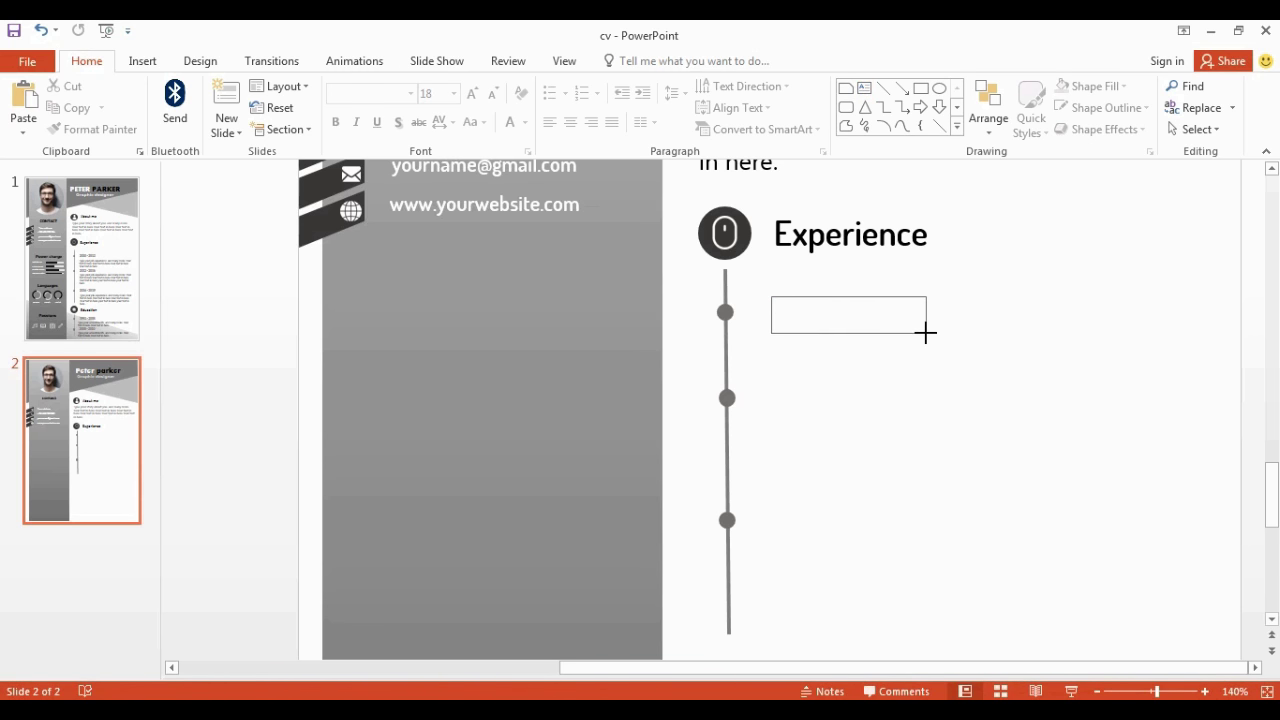
text(2010)
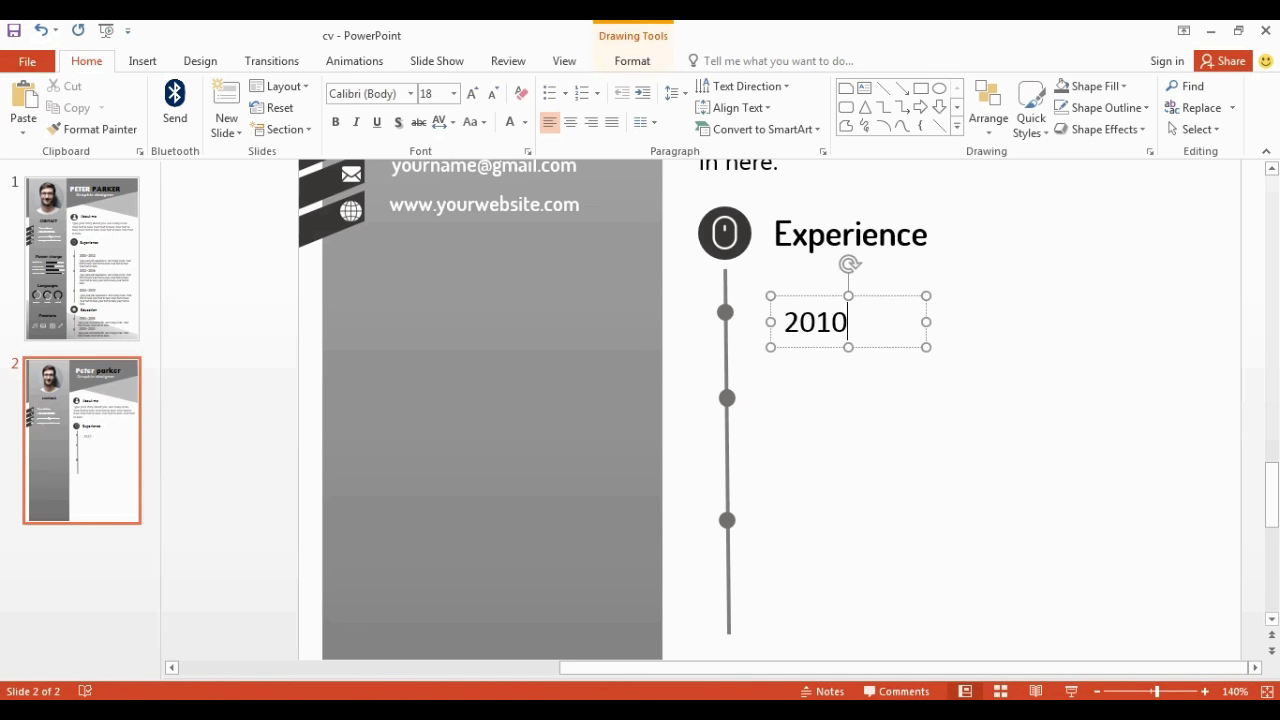
text( - 2012)
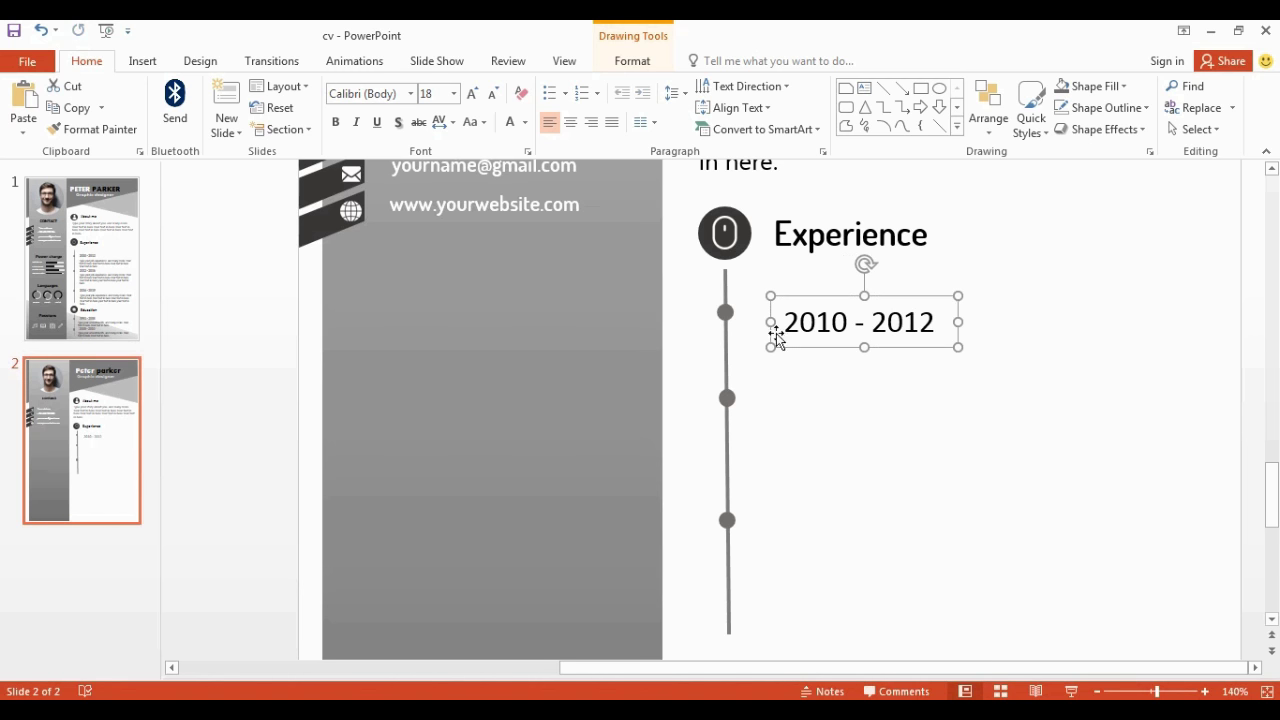
drag(790, 332, 940, 330)
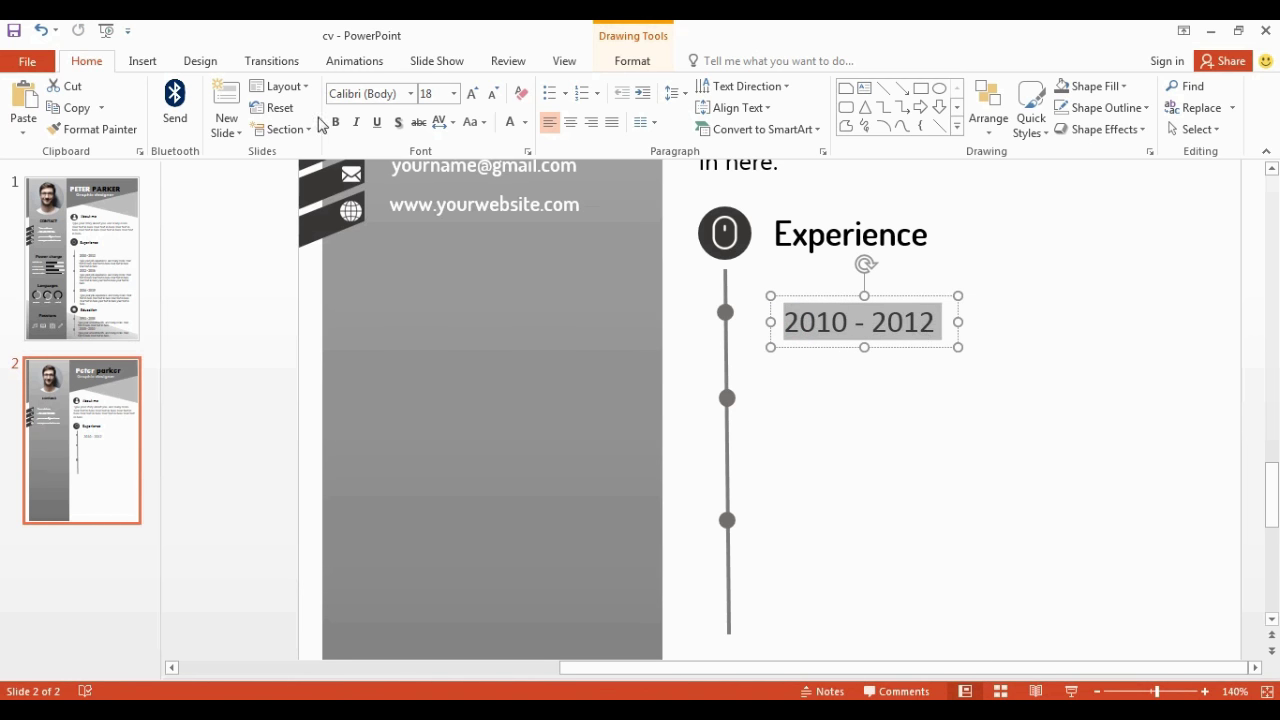
click(350, 93)
text(Lato Black)
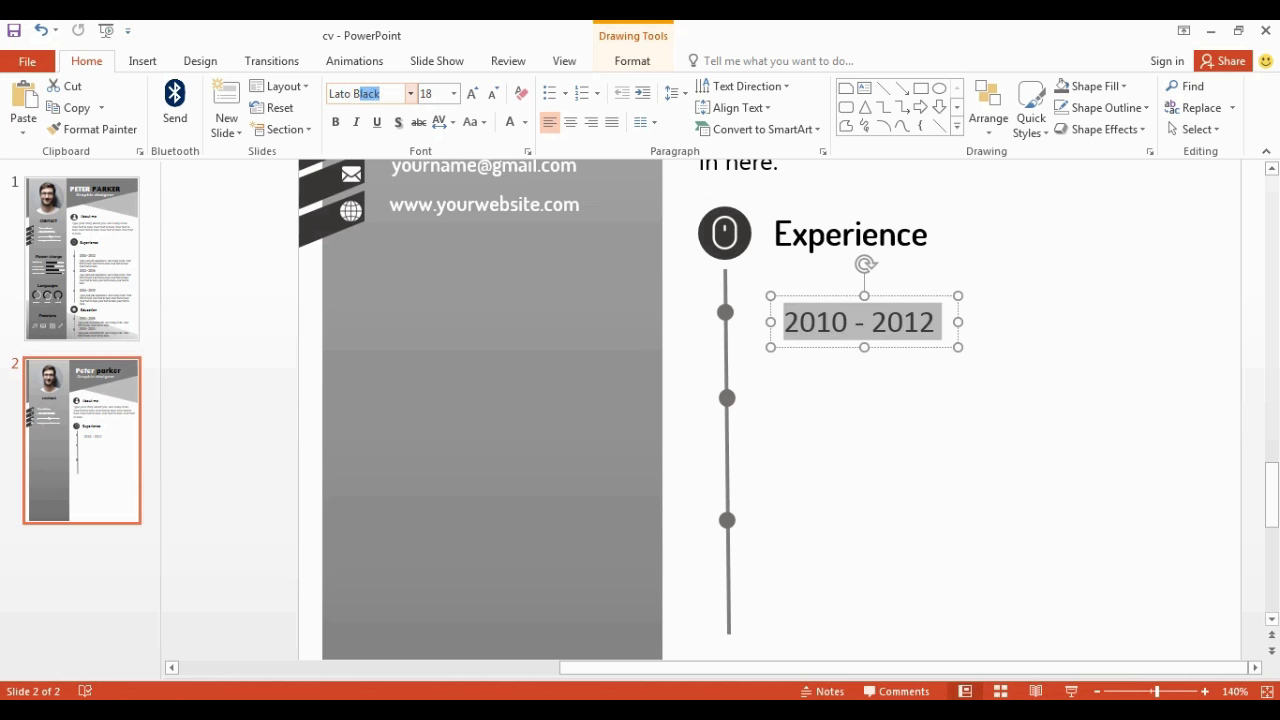
key(Return)
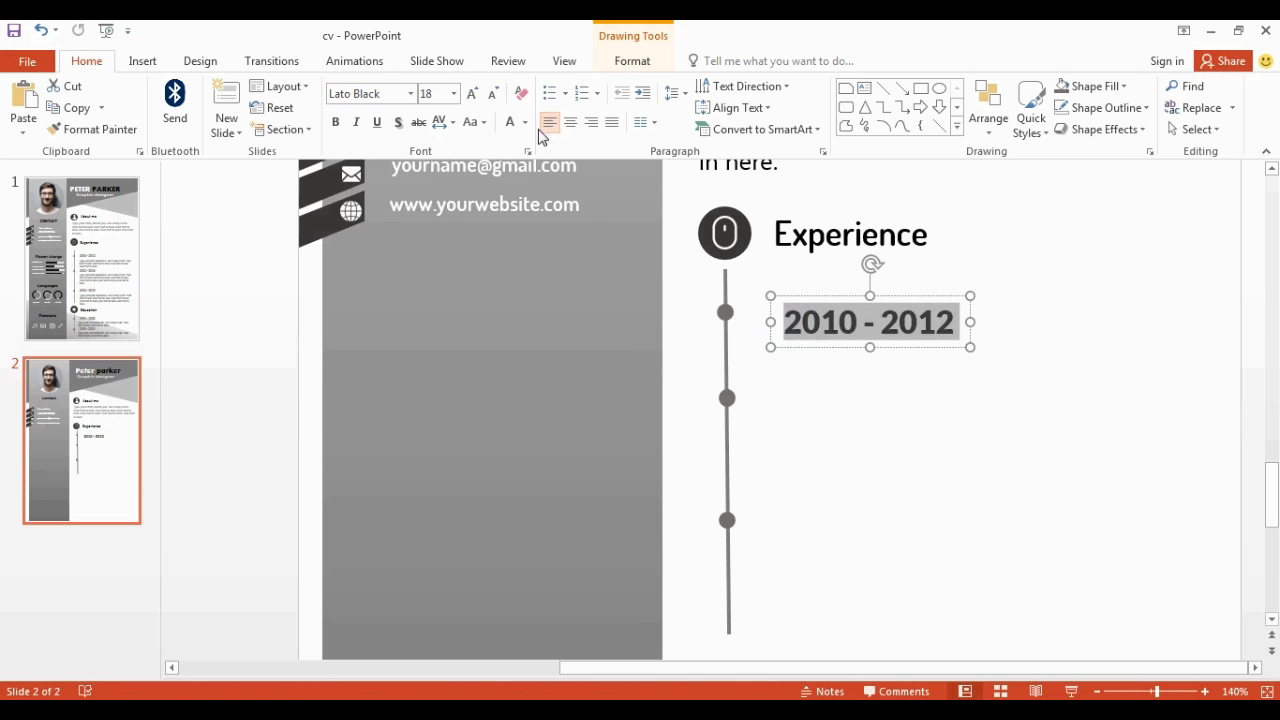
click(525, 122)
click(510, 231)
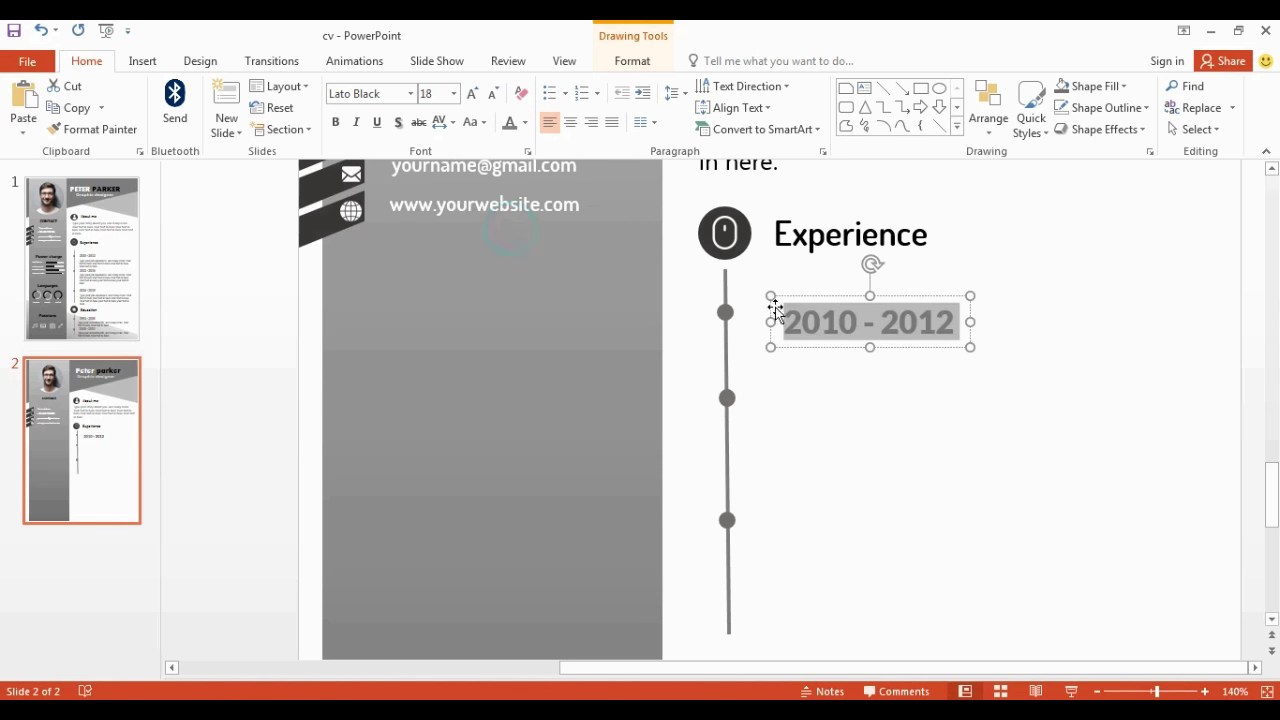
Set the date to 14 pt and paste the job description paragraph.
drag(823, 300, 813, 291)
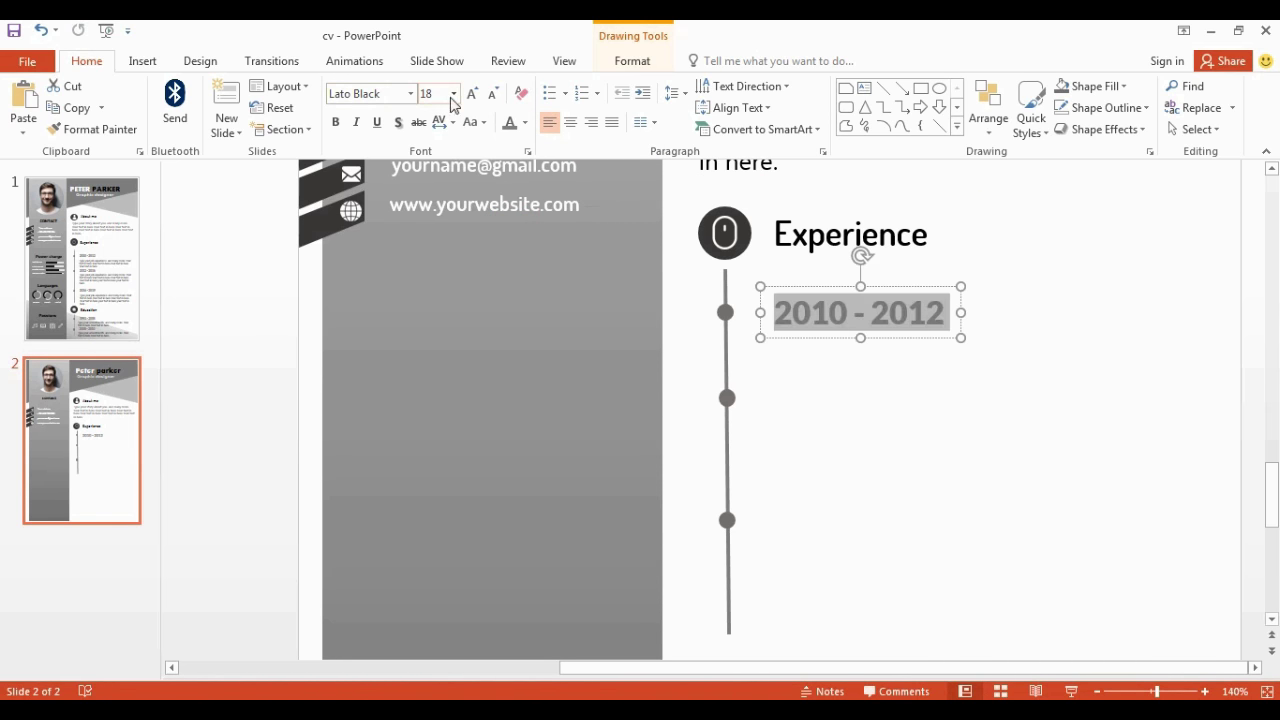
click(453, 93)
click(430, 222)
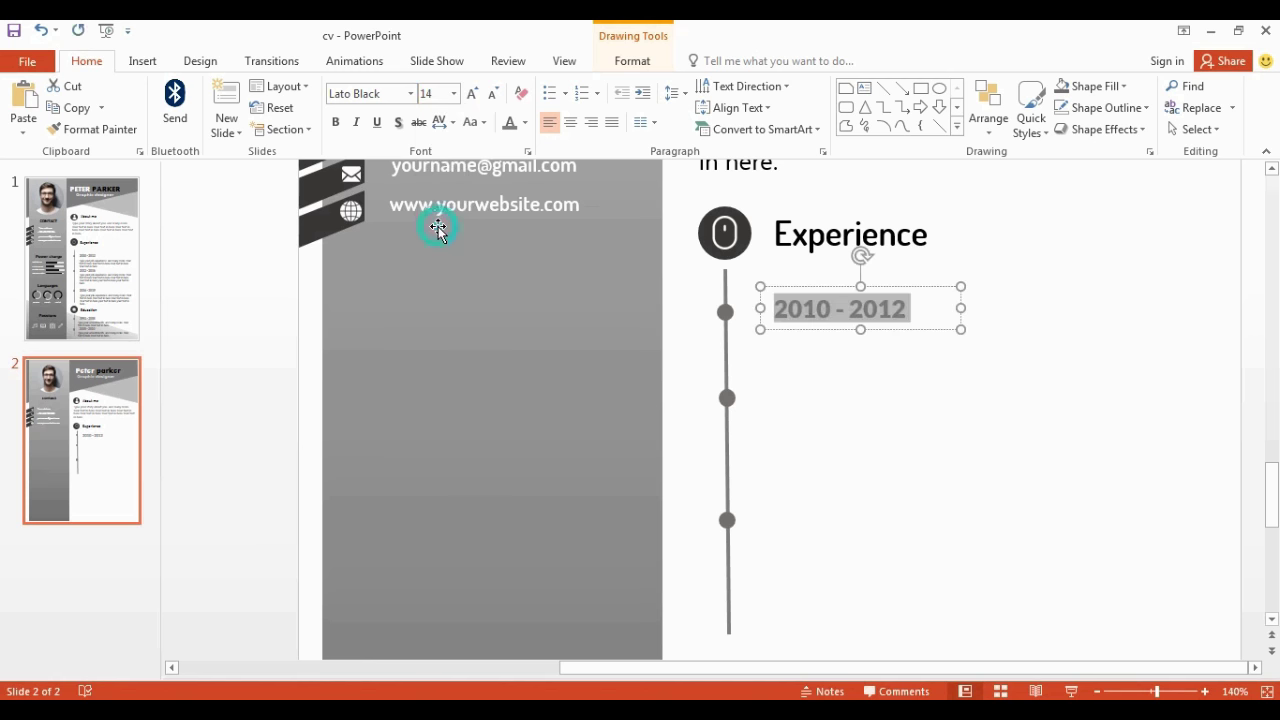
key(ctrl+v)
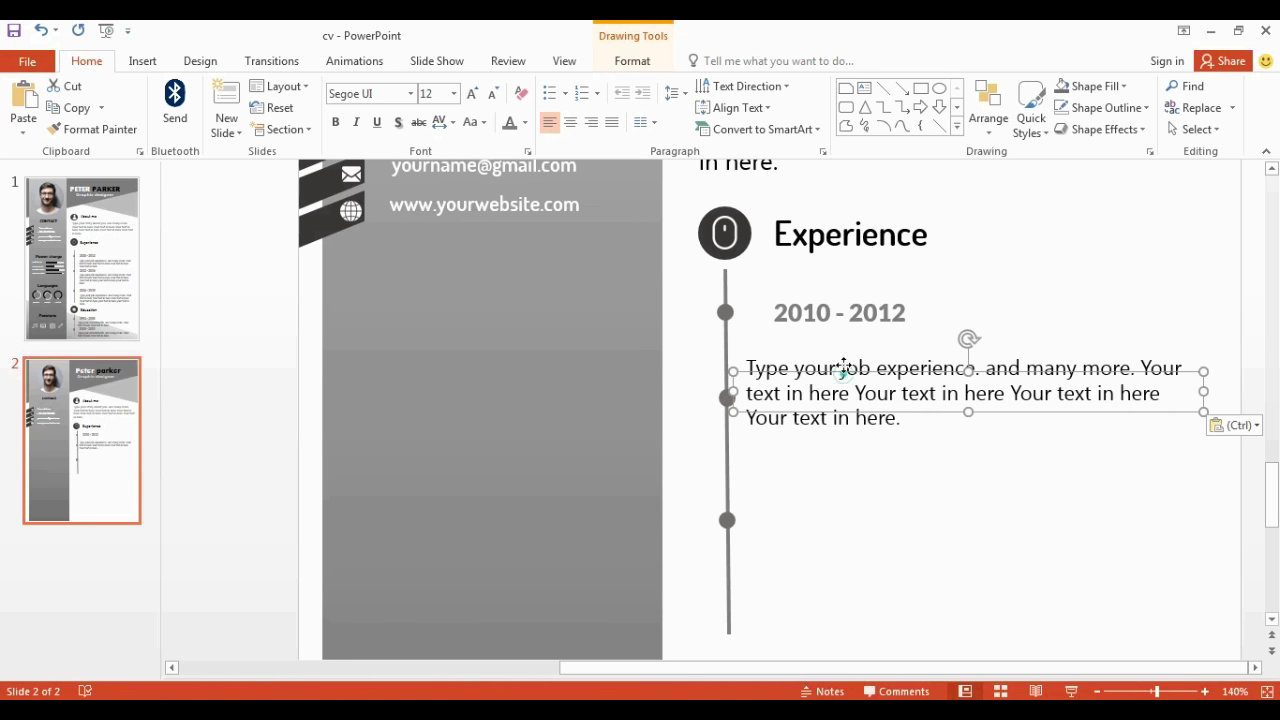
Place the paragraph under 2010 - 2012, then add a 2012 - 2016 entry with description.
mouse_move(843, 368)
mouse_down()
mouse_move(837, 337)
mouse_move(852, 348)
mouse_up()
click(843, 296)
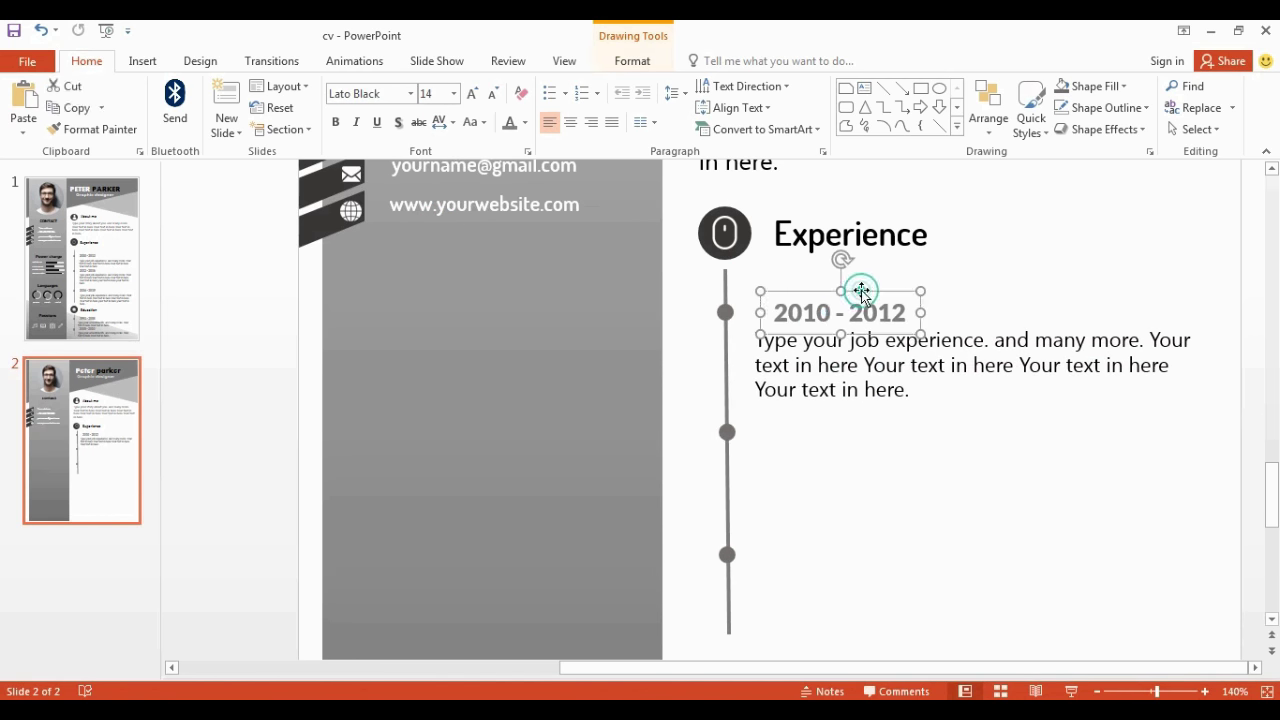
key(ctrl+c)
key(ctrl+v)
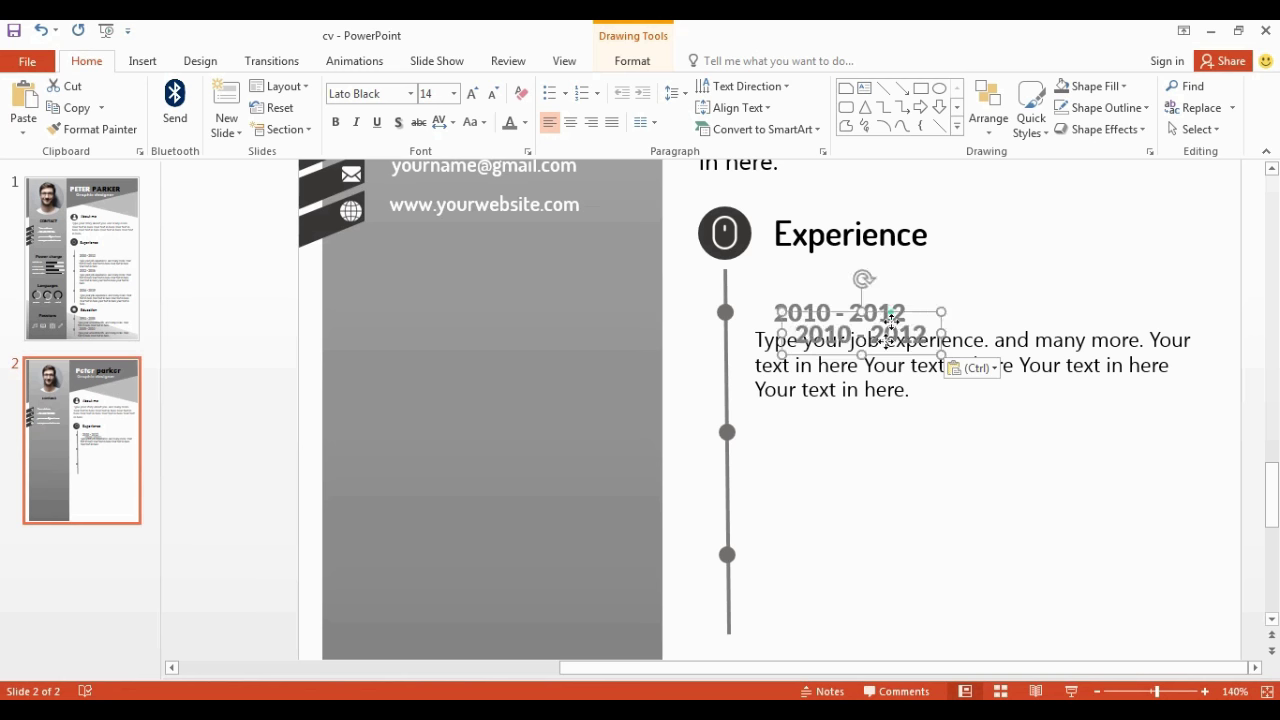
drag(893, 318, 849, 414)
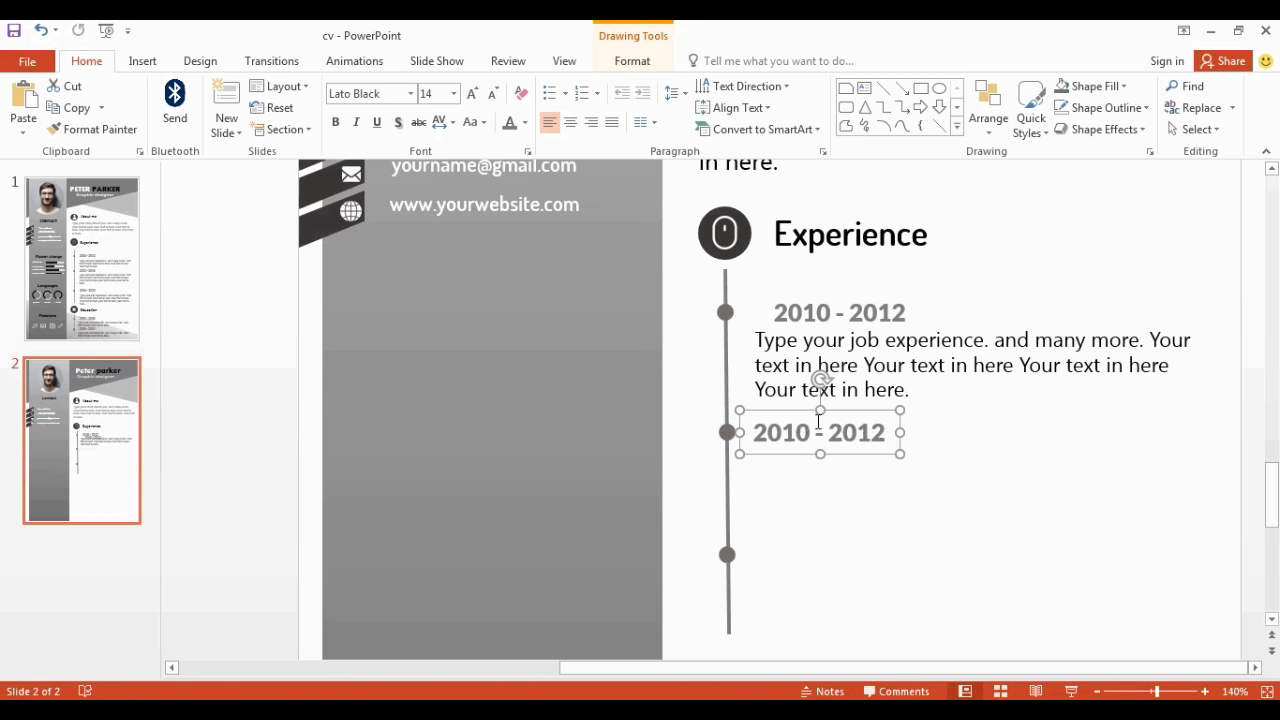
click(808, 432)
key(BackSpace)
text(2)
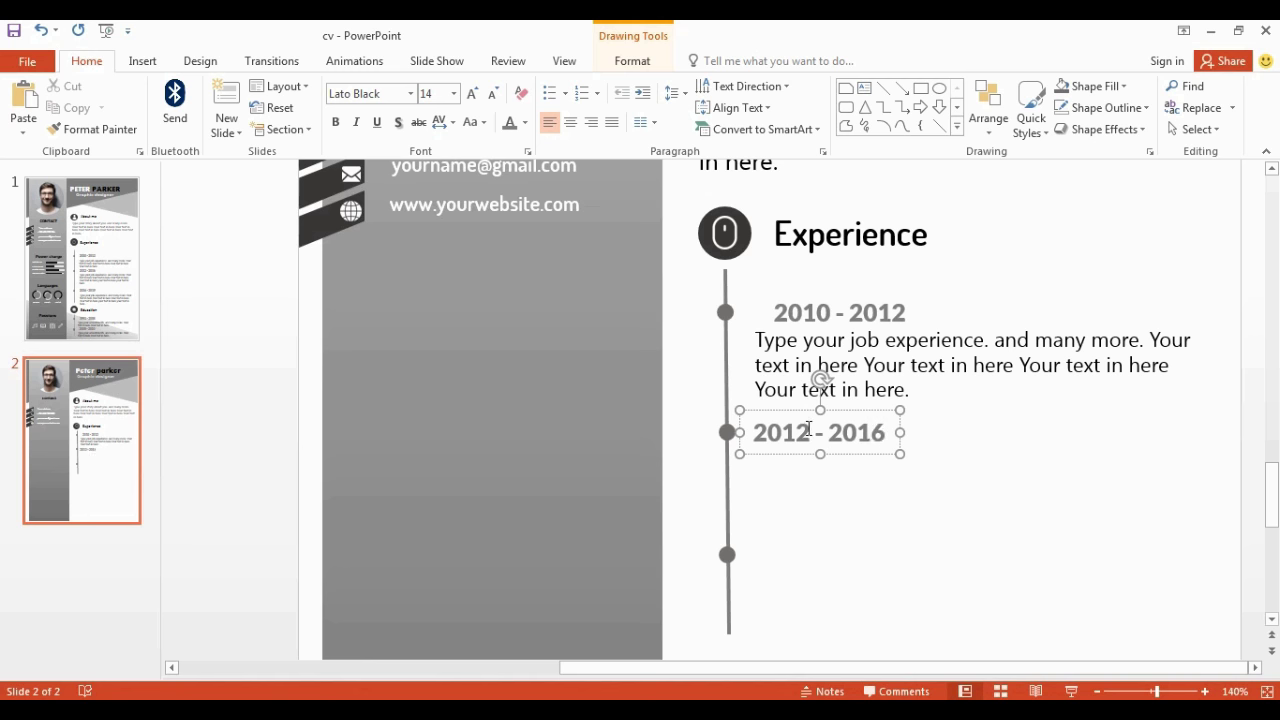
key(ctrl+v)
drag(962, 372, 929, 465)
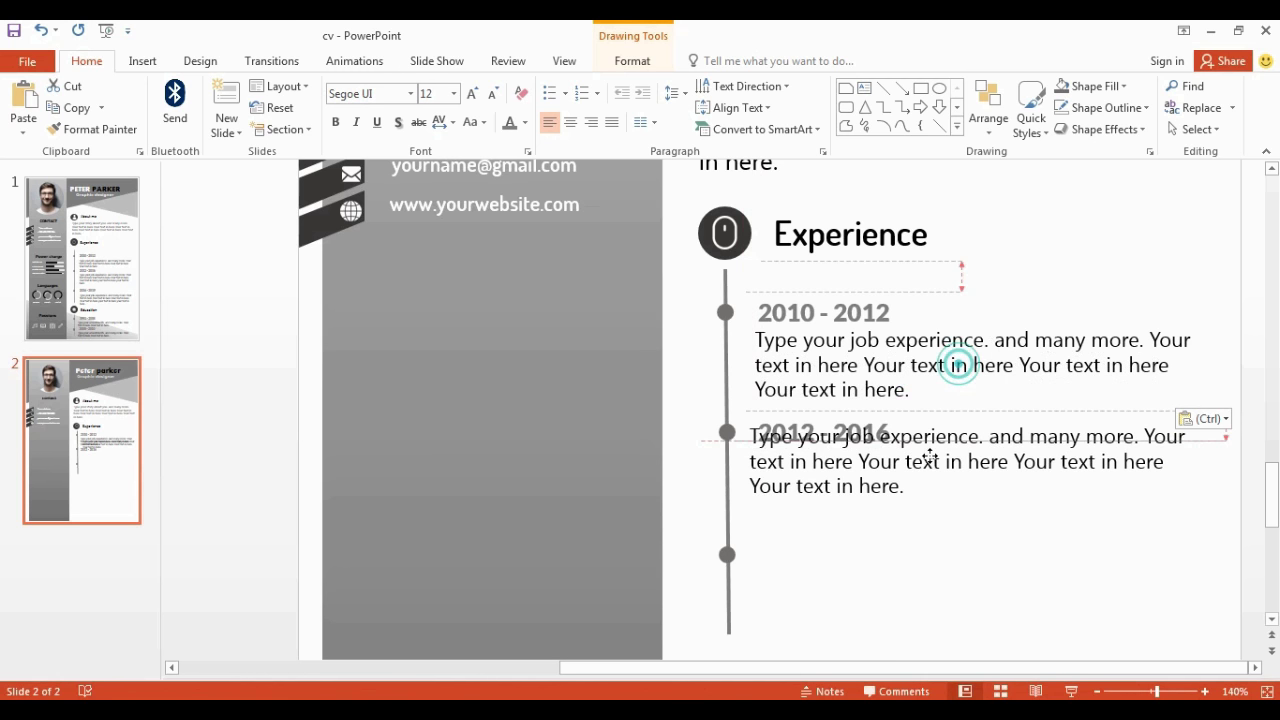
Add a 2016 - 2019 date and description copy at the third timeline dot.
scroll(929, 465, down, 2)
click(823, 342)
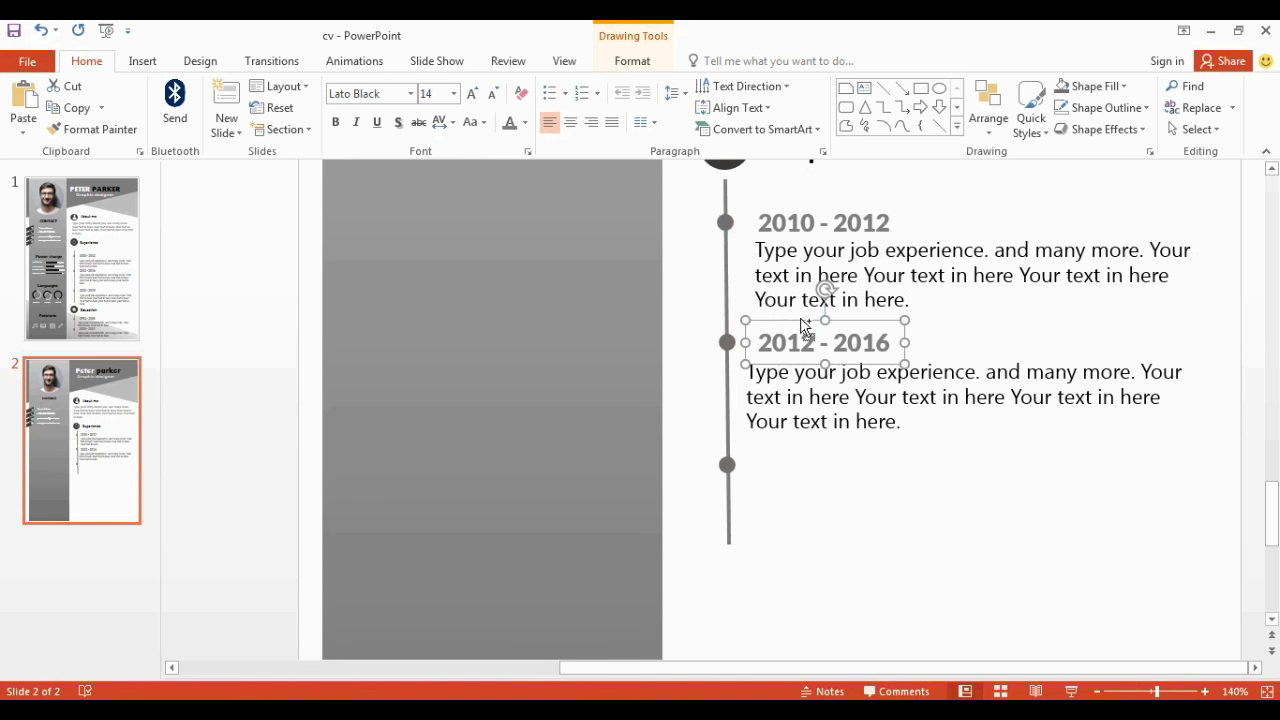
key(ctrl+c)
key(ctrl+v)
drag(815, 335, 790, 445)
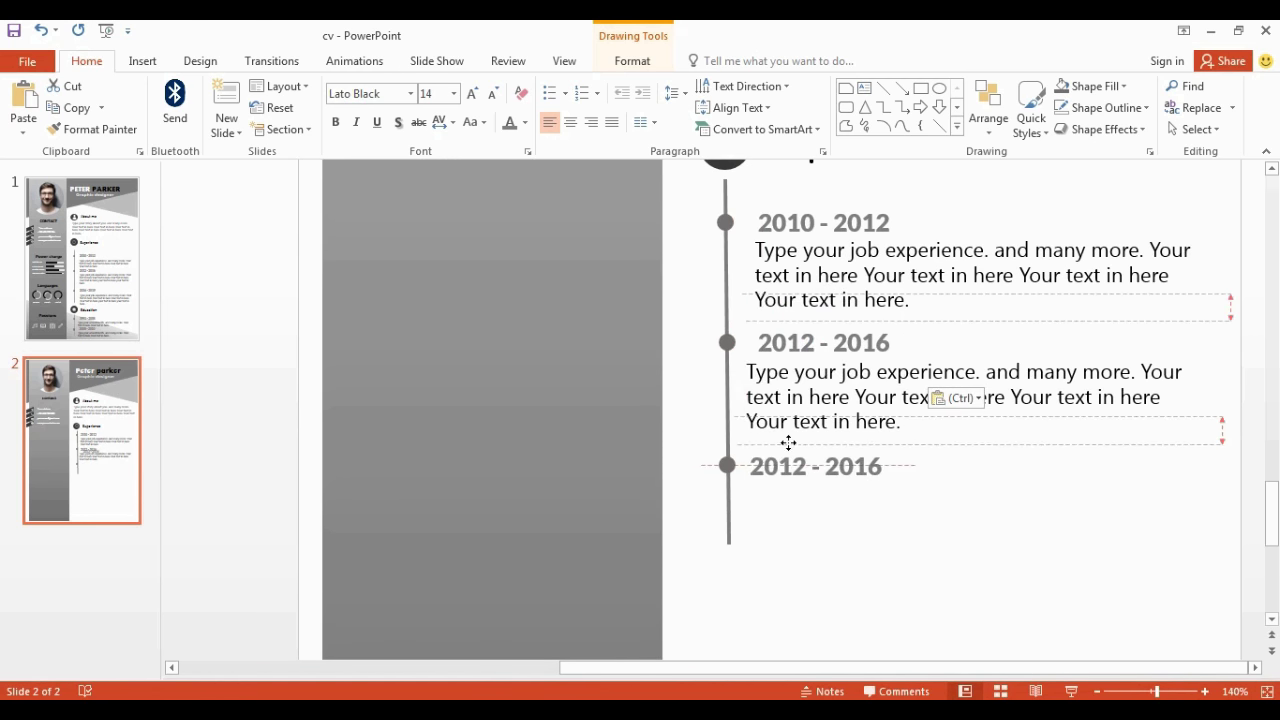
click(801, 464)
key(BackSpace)
text(6)
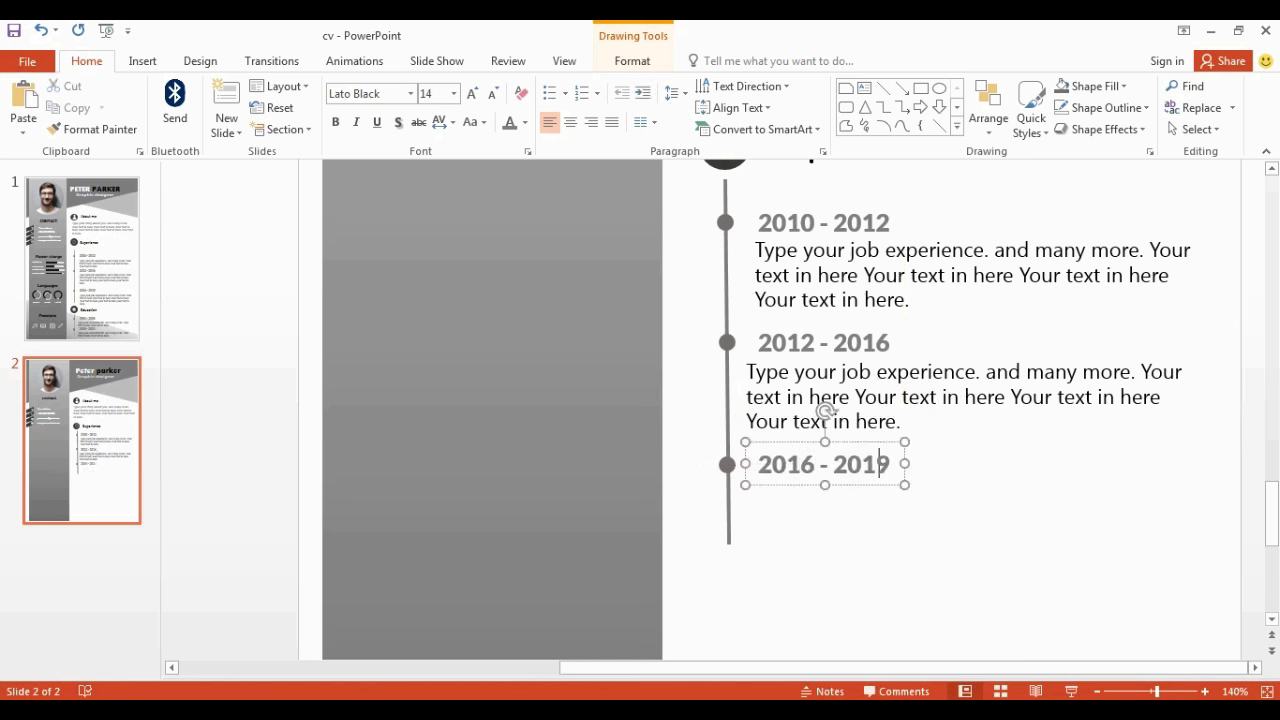
click(825, 410)
key(ctrl+c)
key(ctrl+v)
drag(940, 395, 919, 496)
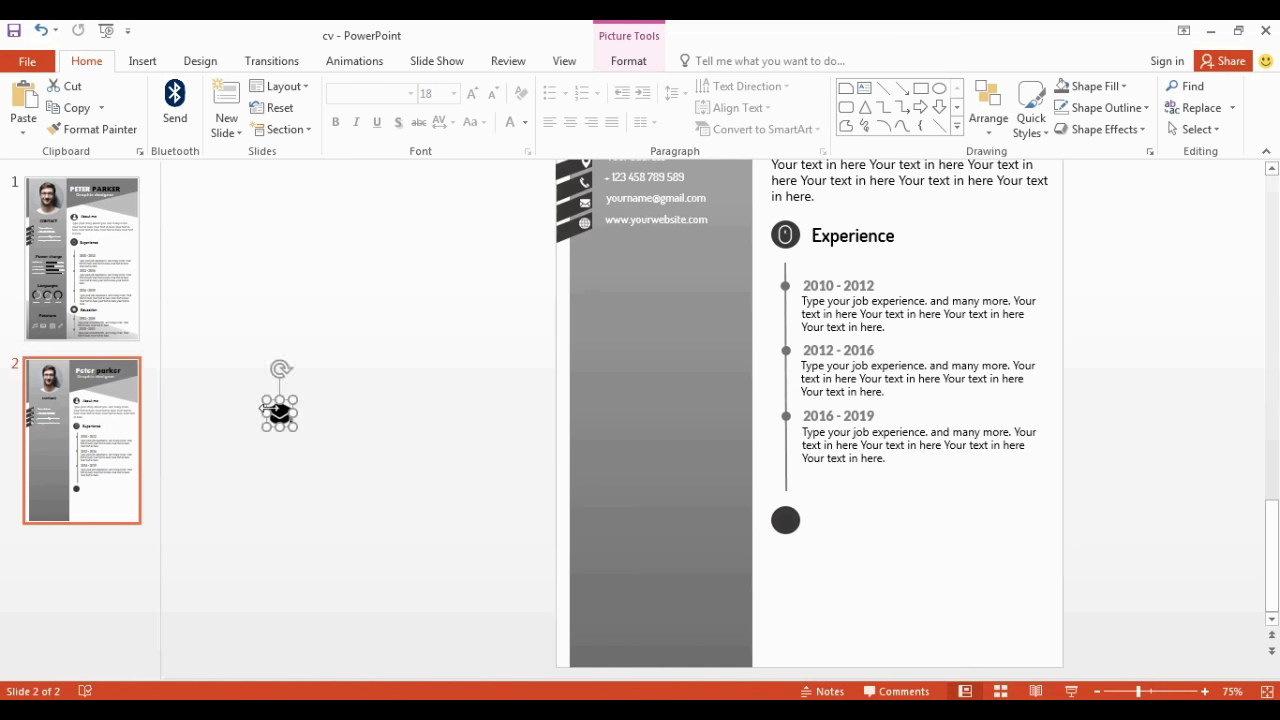
Place the graduation-cap icon on the dark circle below the Experience timeline.
drag(263, 404, 781, 520)
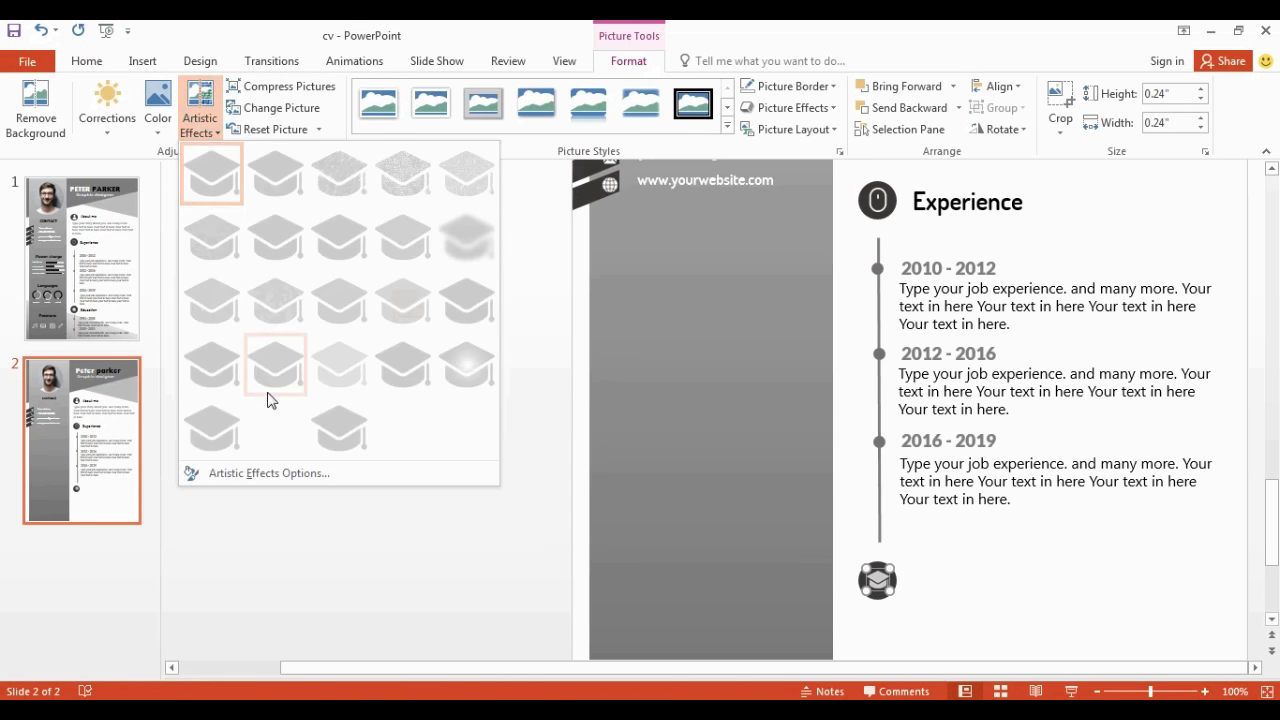
click(268, 400)
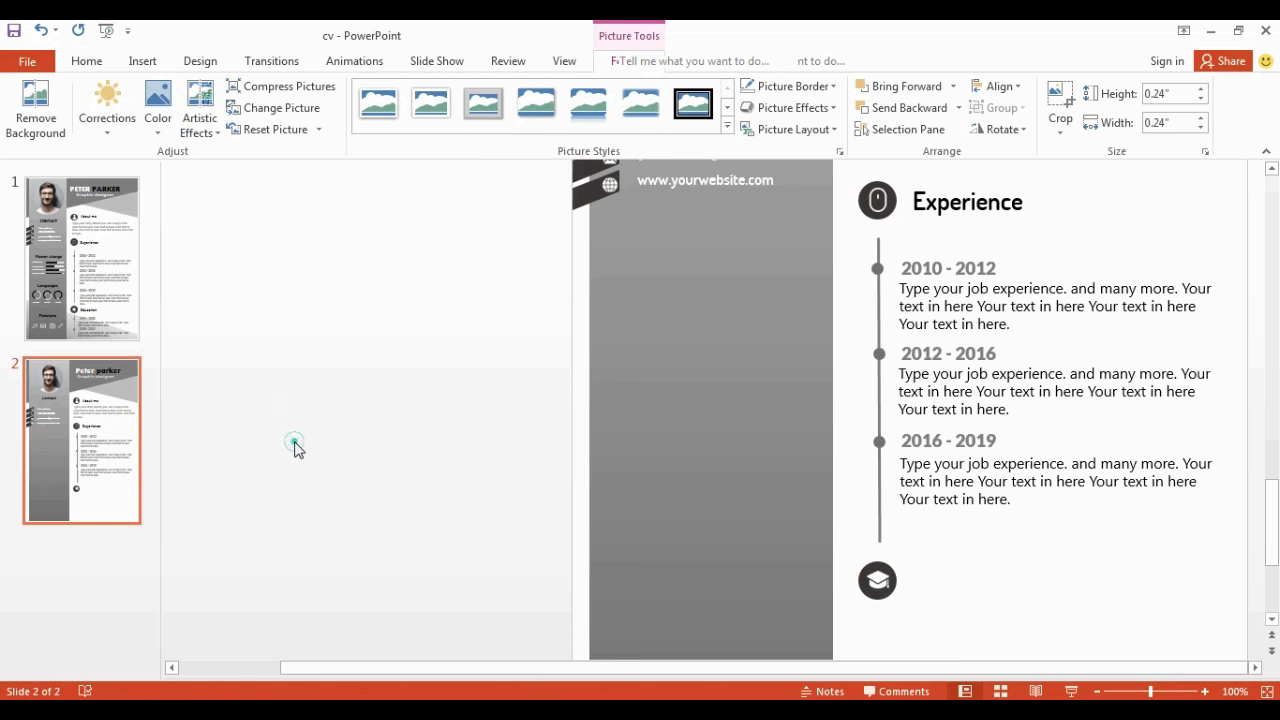
click(296, 449)
Draw a vertical line down from the cap icon with a 2¼ pt grey outline.
scroll(296, 449, down, 2)
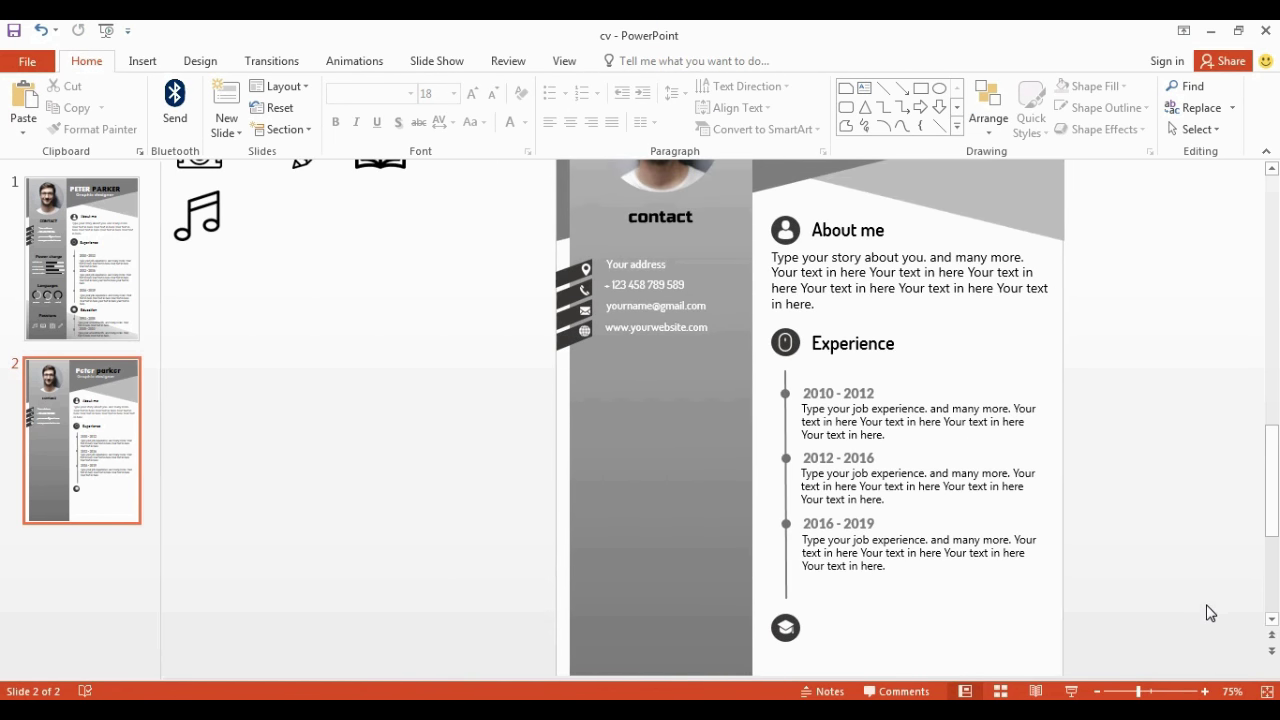
scroll(1207, 613, down, 3)
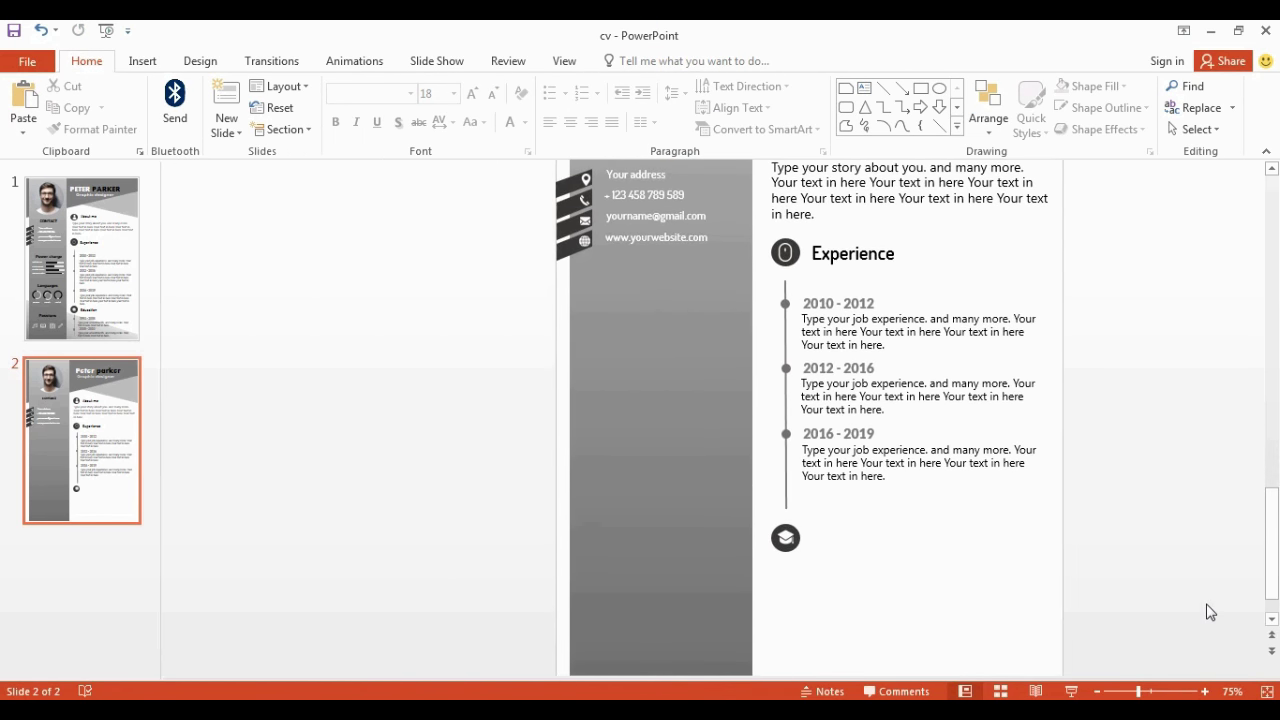
click(883, 90)
drag(786, 544, 787, 654)
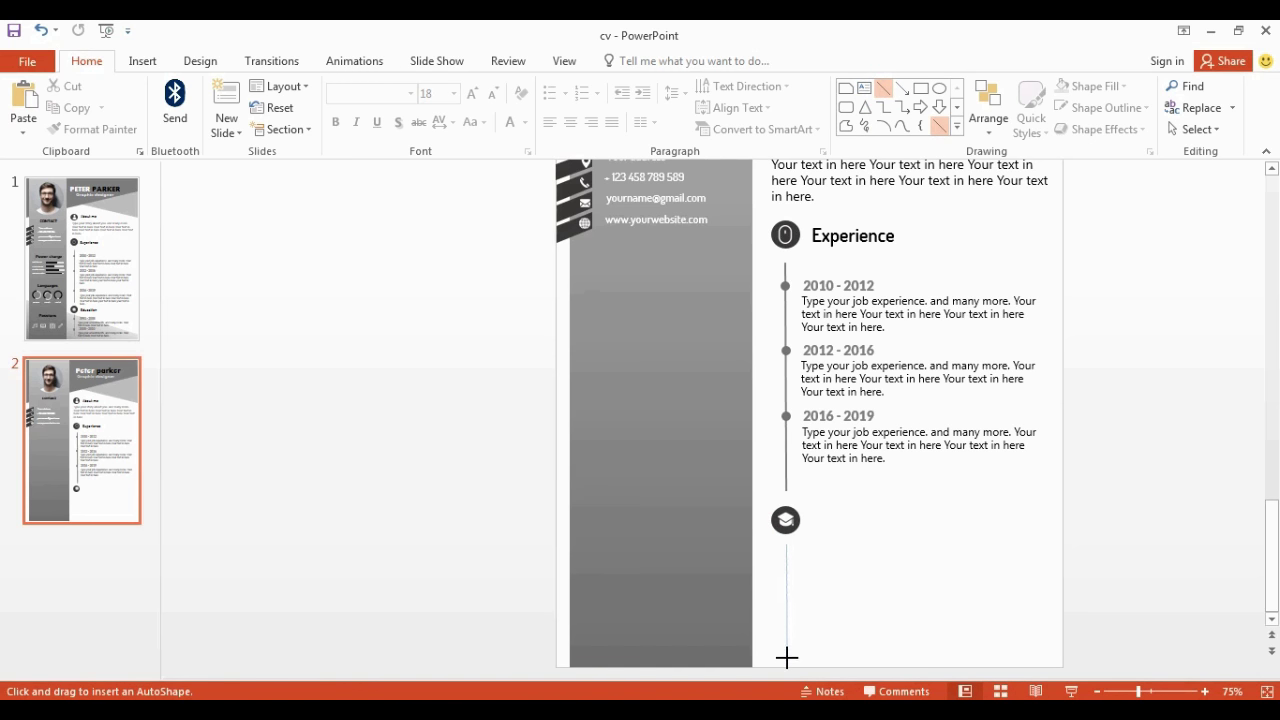
drag(787, 659, 787, 659)
right_click(786, 600)
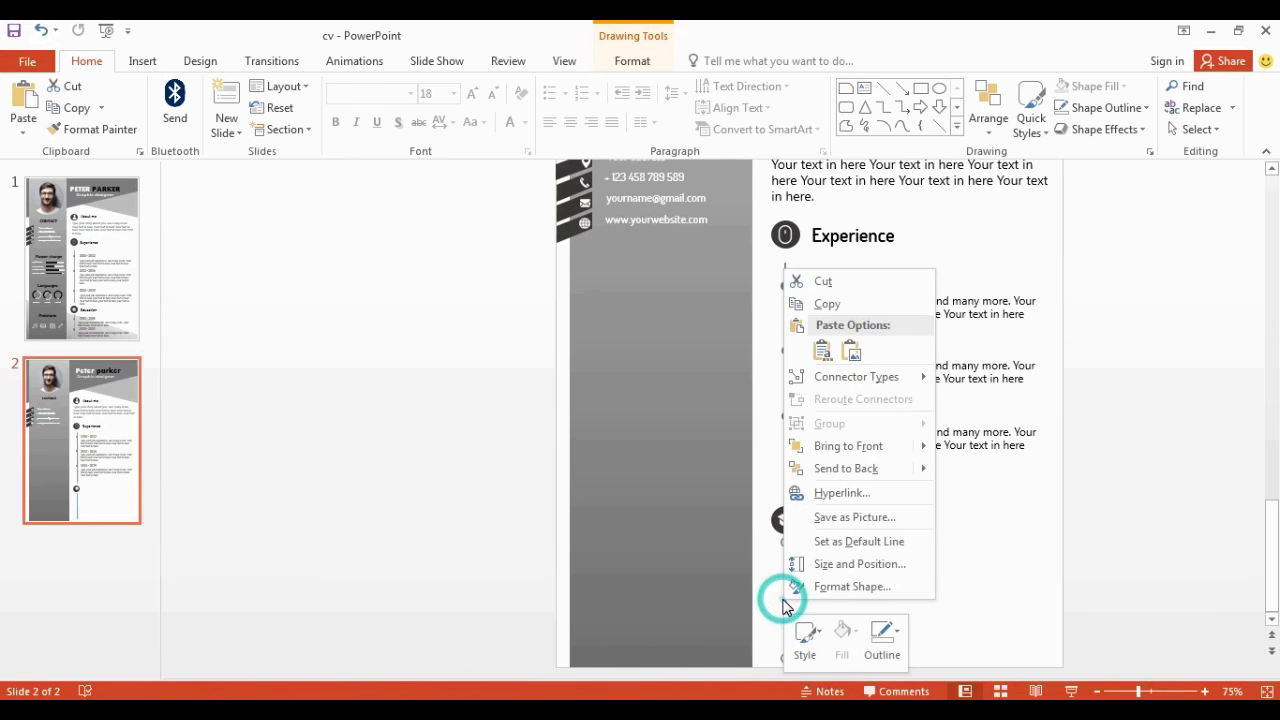
click(882, 636)
click(868, 581)
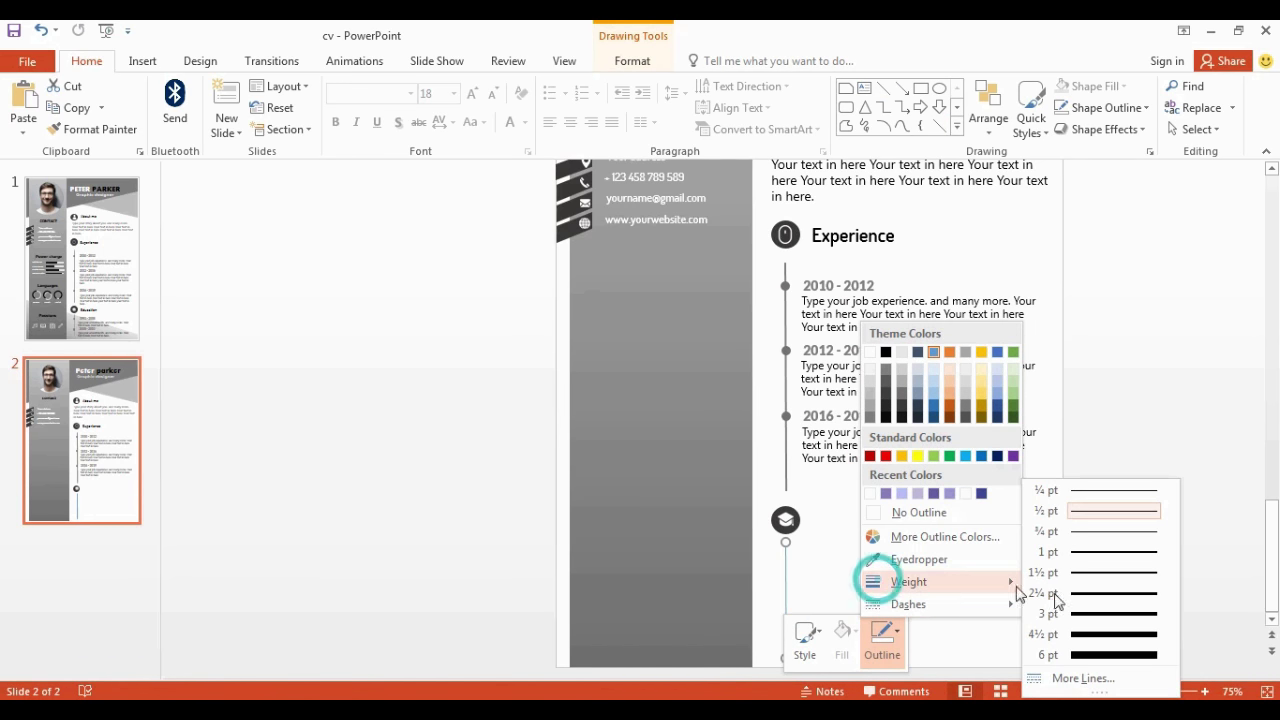
click(1081, 601)
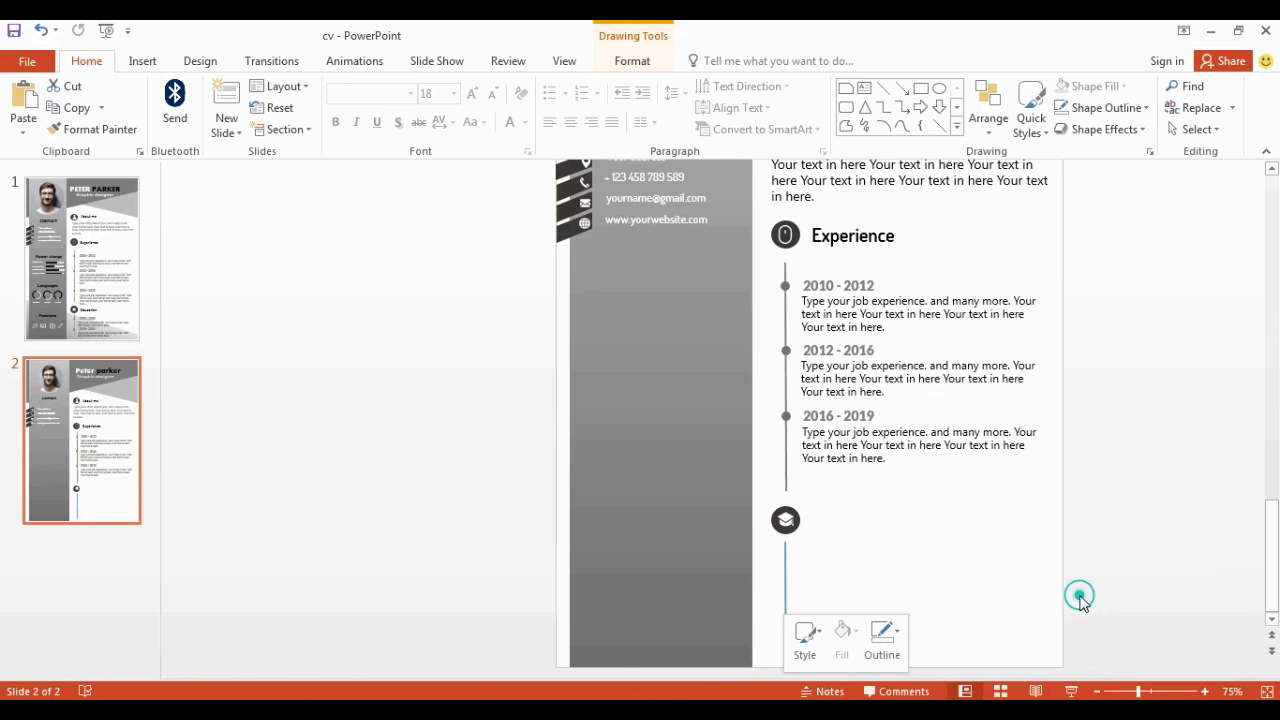
click(882, 636)
click(901, 396)
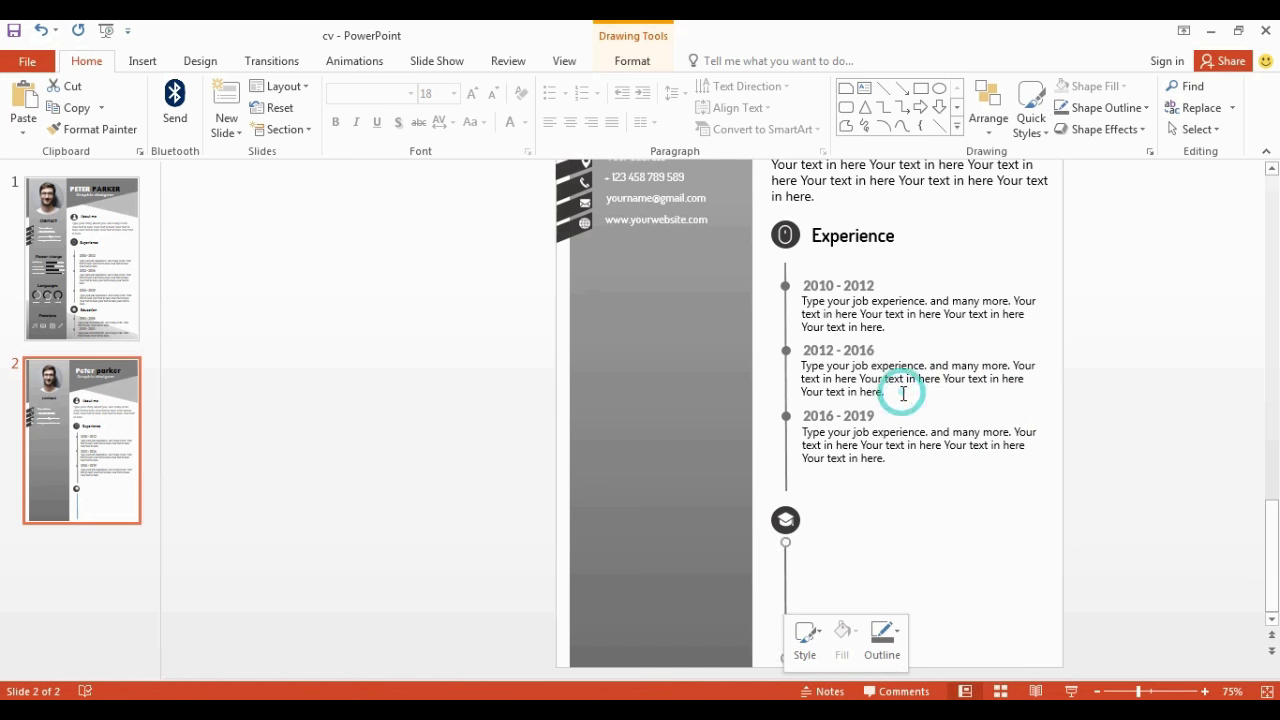
click(1120, 494)
Copy the 2016 - 2019 timeline dot twice onto the new line below the cap icon.
scroll(1120, 494, up, 3)
click(879, 310)
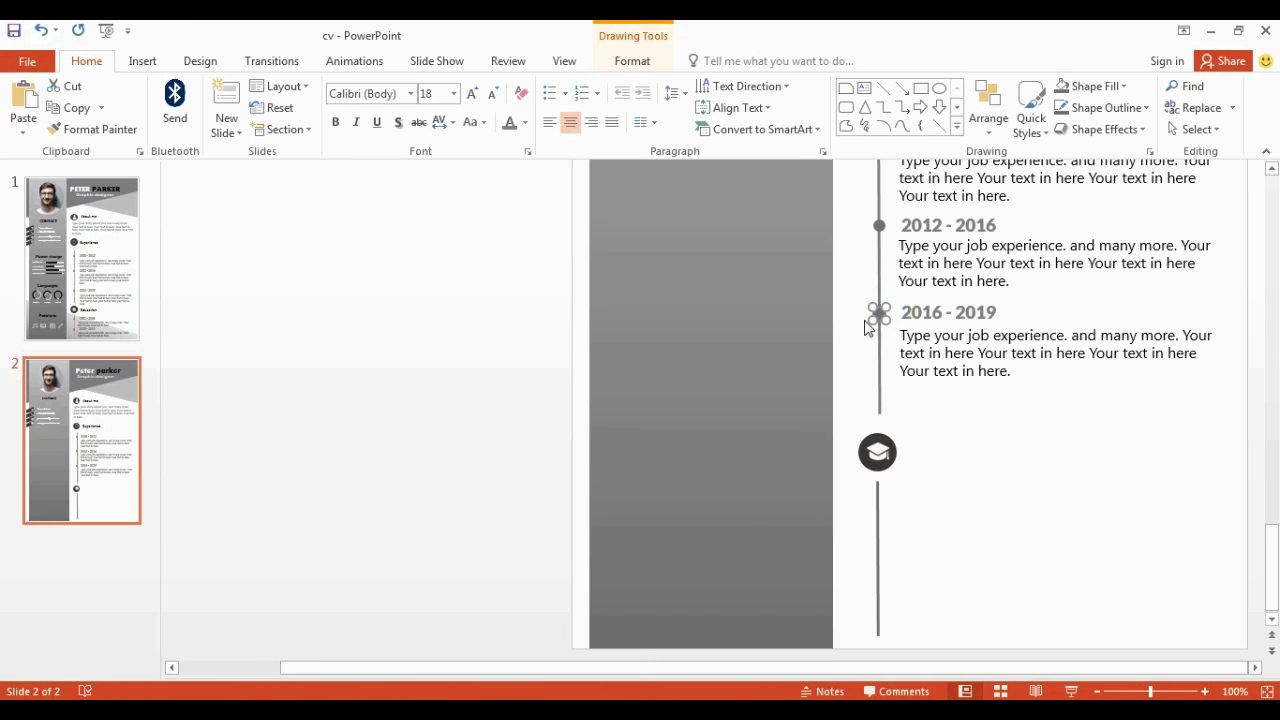
key(ctrl+c)
key(ctrl+v)
drag(895, 347, 876, 514)
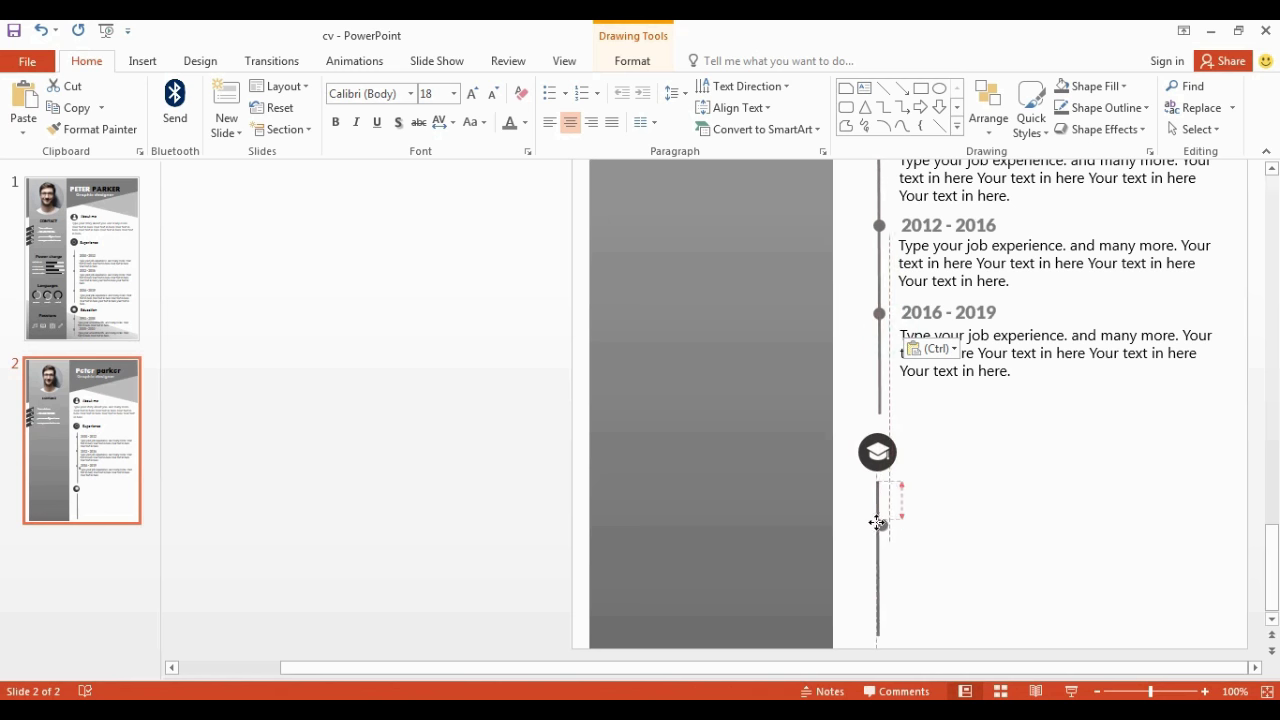
key(ctrl+d)
click(980, 431)
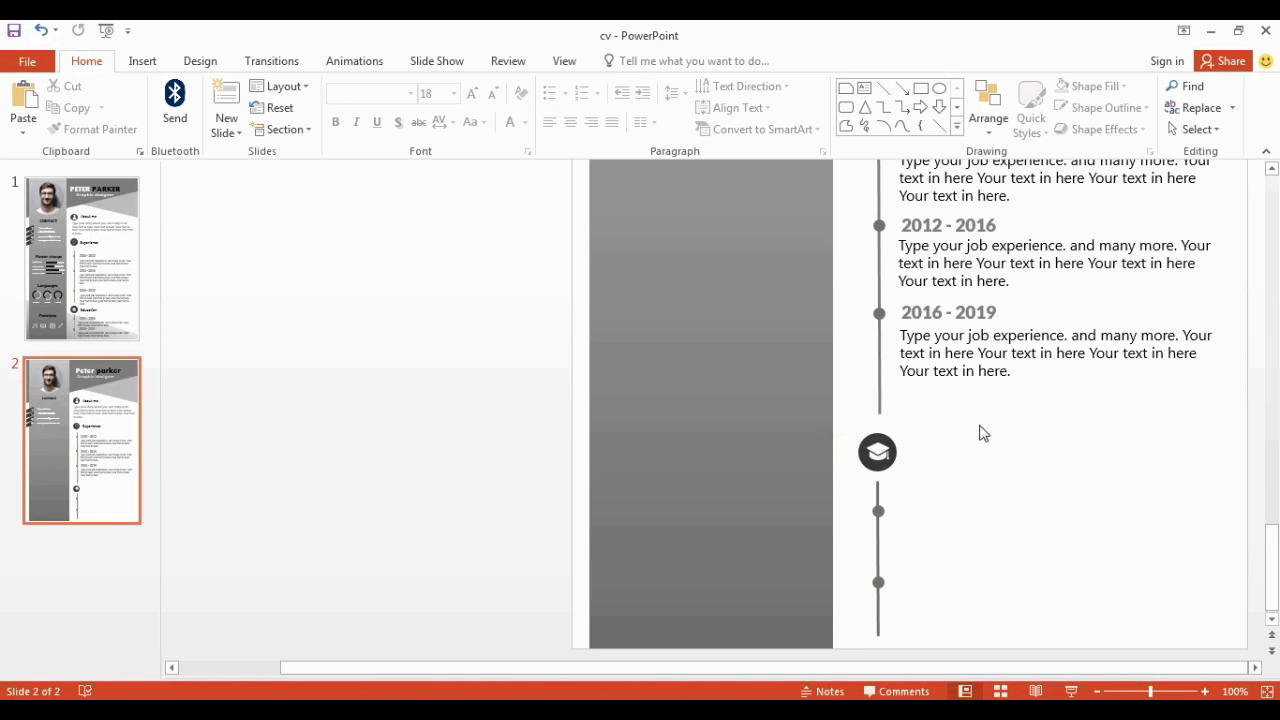
Add an 'Education' heading beside the cap icon in Dosis, size 20.
click(864, 88)
drag(911, 433, 1069, 471)
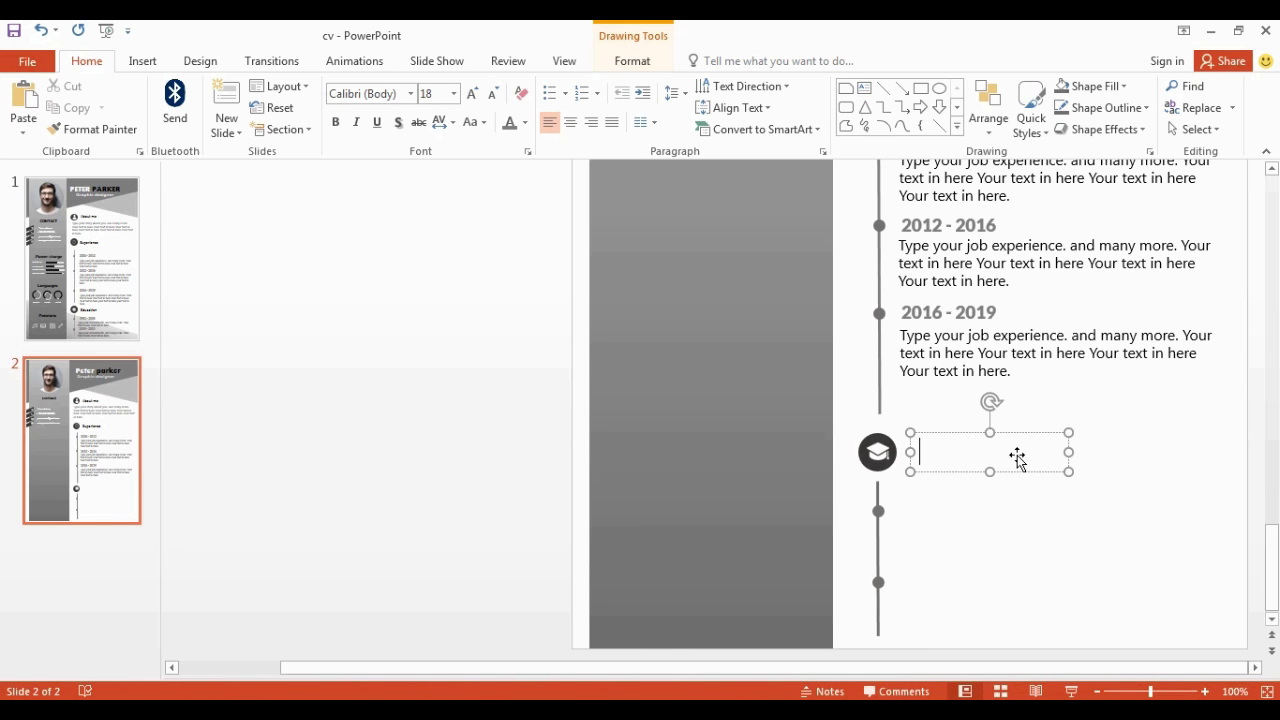
text(Education)
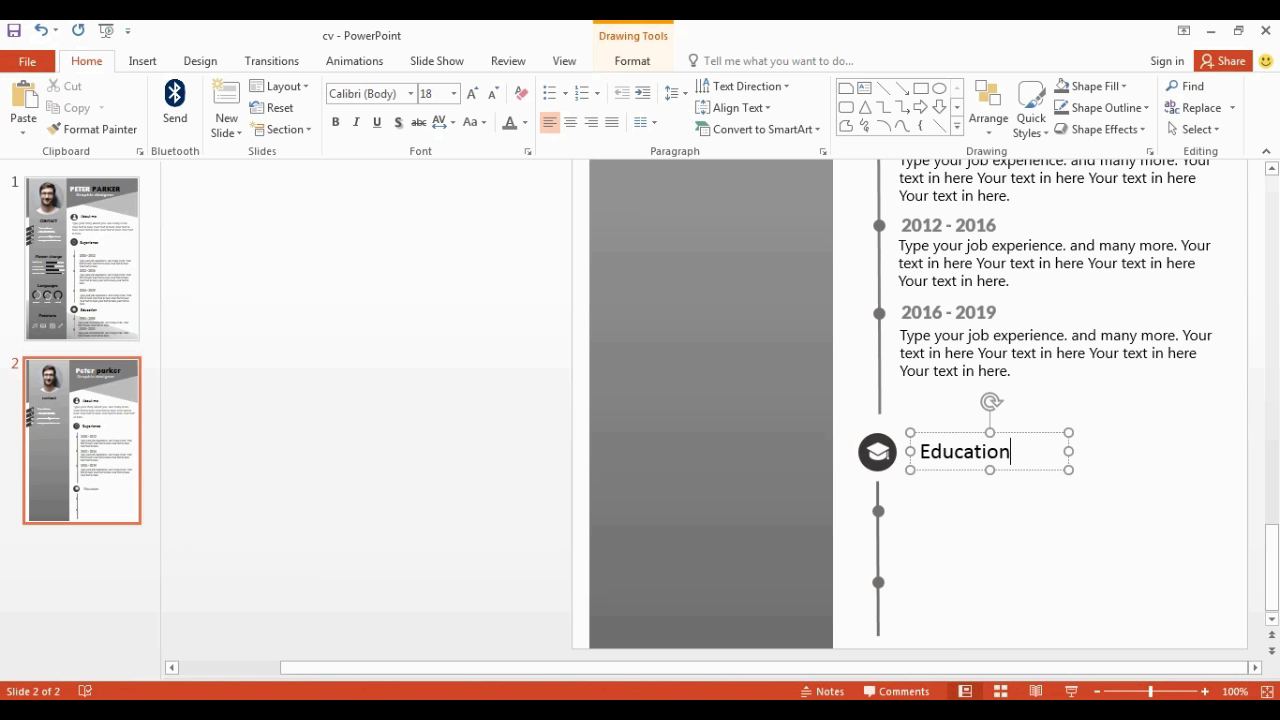
key(ctrl+a)
click(410, 93)
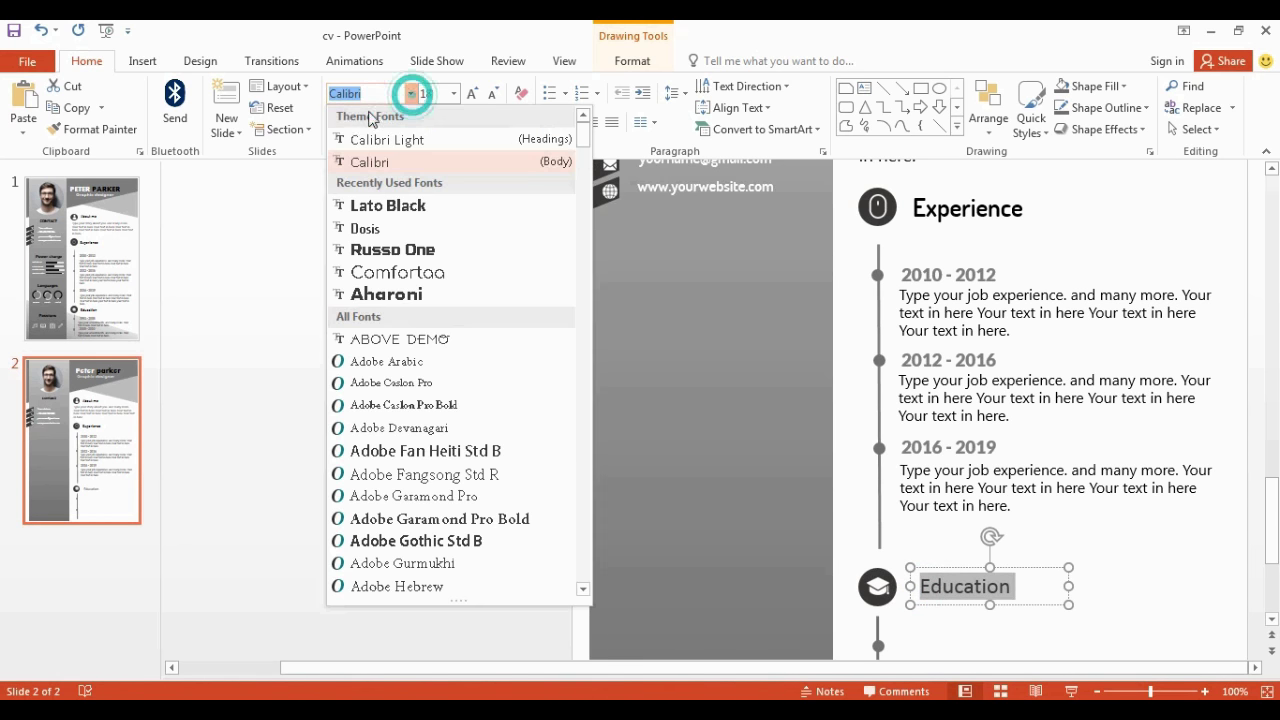
click(358, 228)
click(454, 93)
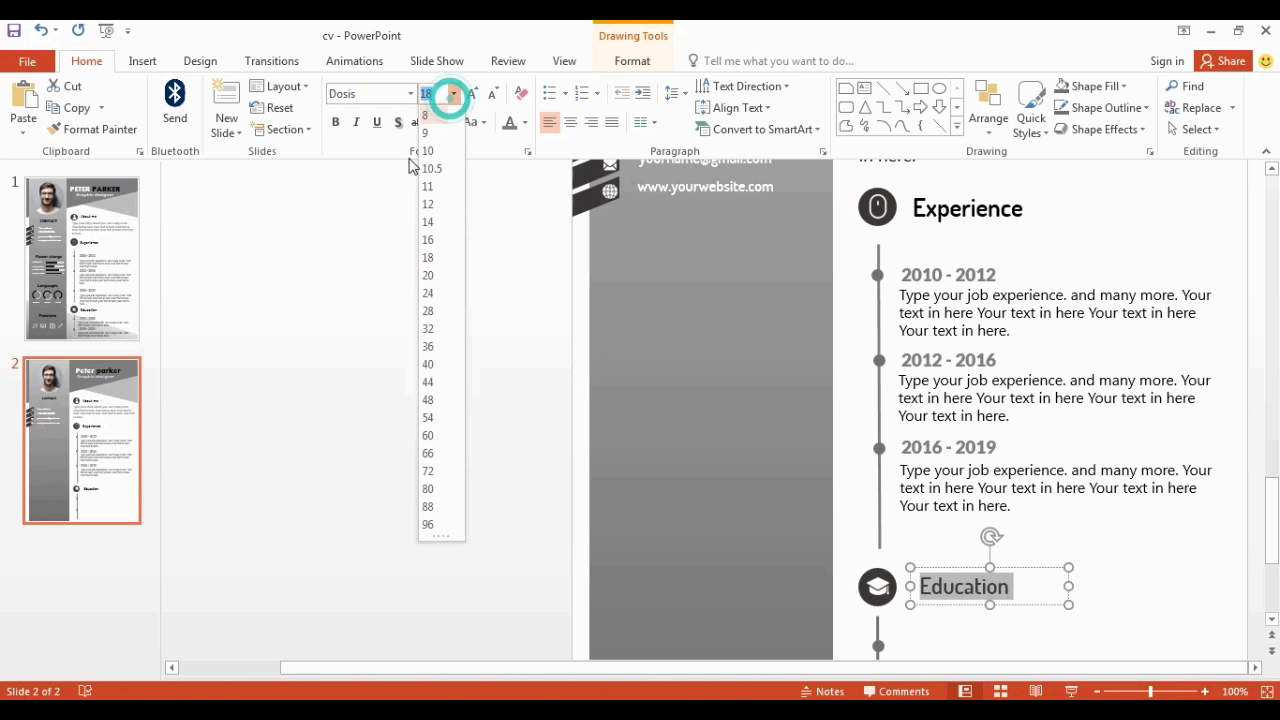
click(435, 275)
Copy the 2016 - 2019 date box onto the first Education dot and retype it '1991 - 2008'.
scroll(523, 440, down, 3)
click(980, 305)
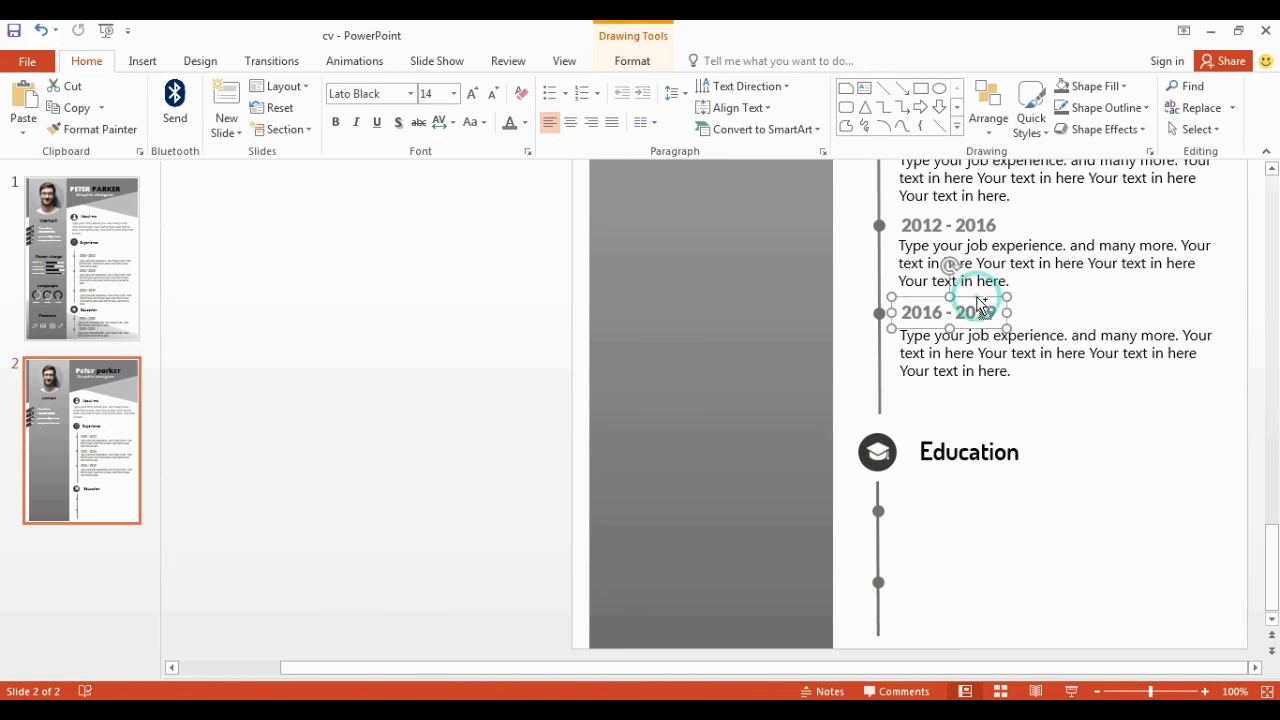
key(ctrl+c)
key(ctrl+v)
drag(990, 318, 970, 498)
text(1991 - 2008)
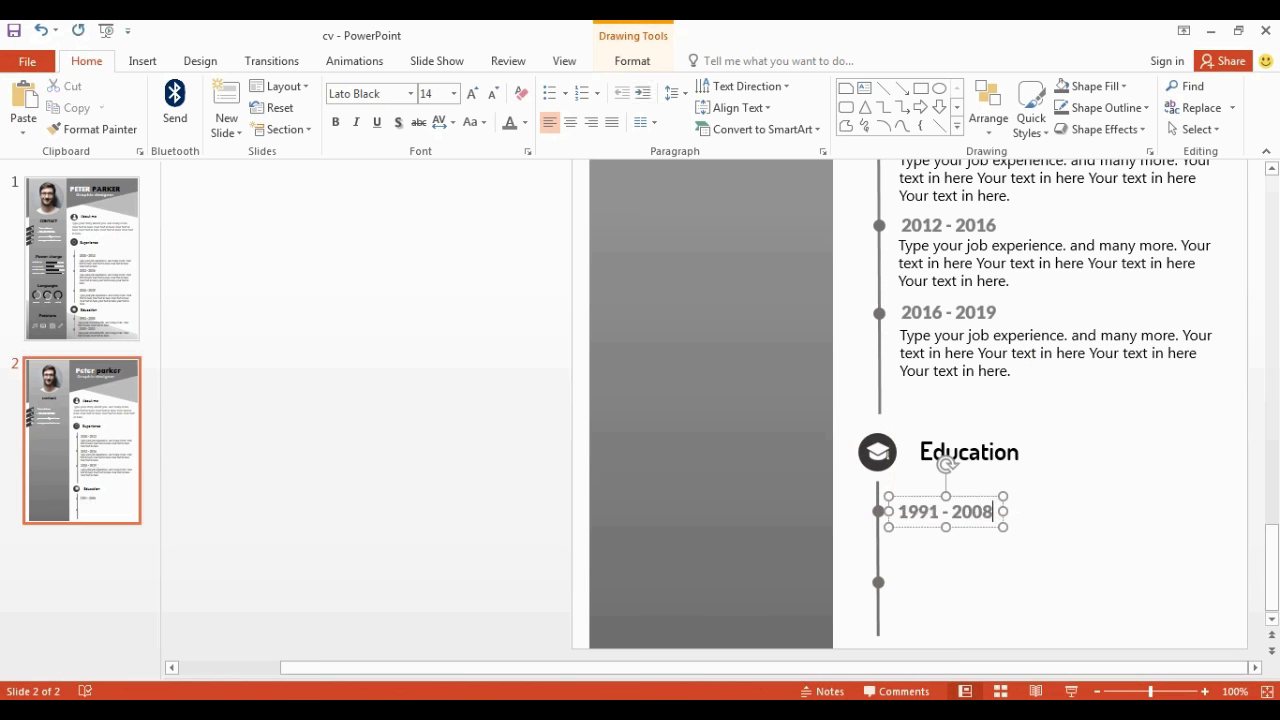
scroll(945, 463, up, 1)
click(943, 557)
Paste the description text under 1991 - 2008 and copy it under the 2008 - 2019 entry.
key(ctrl+v)
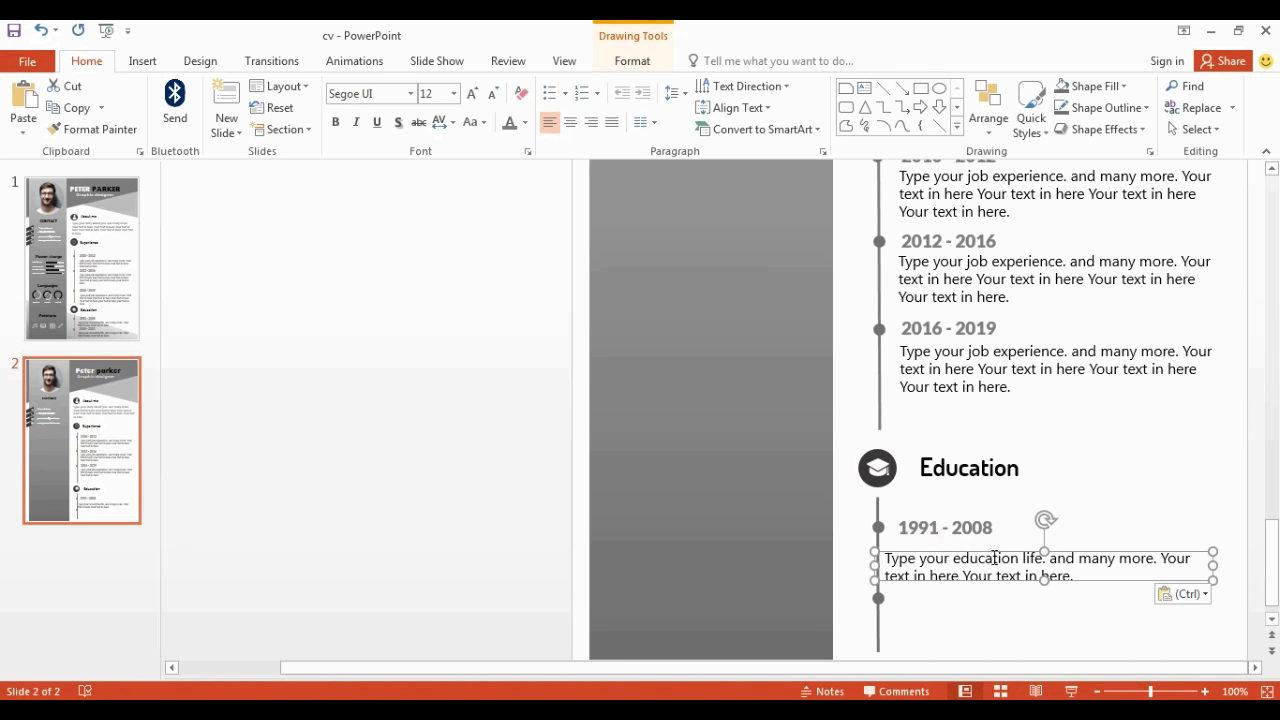
drag(995, 560, 1008, 556)
key(ctrl+v)
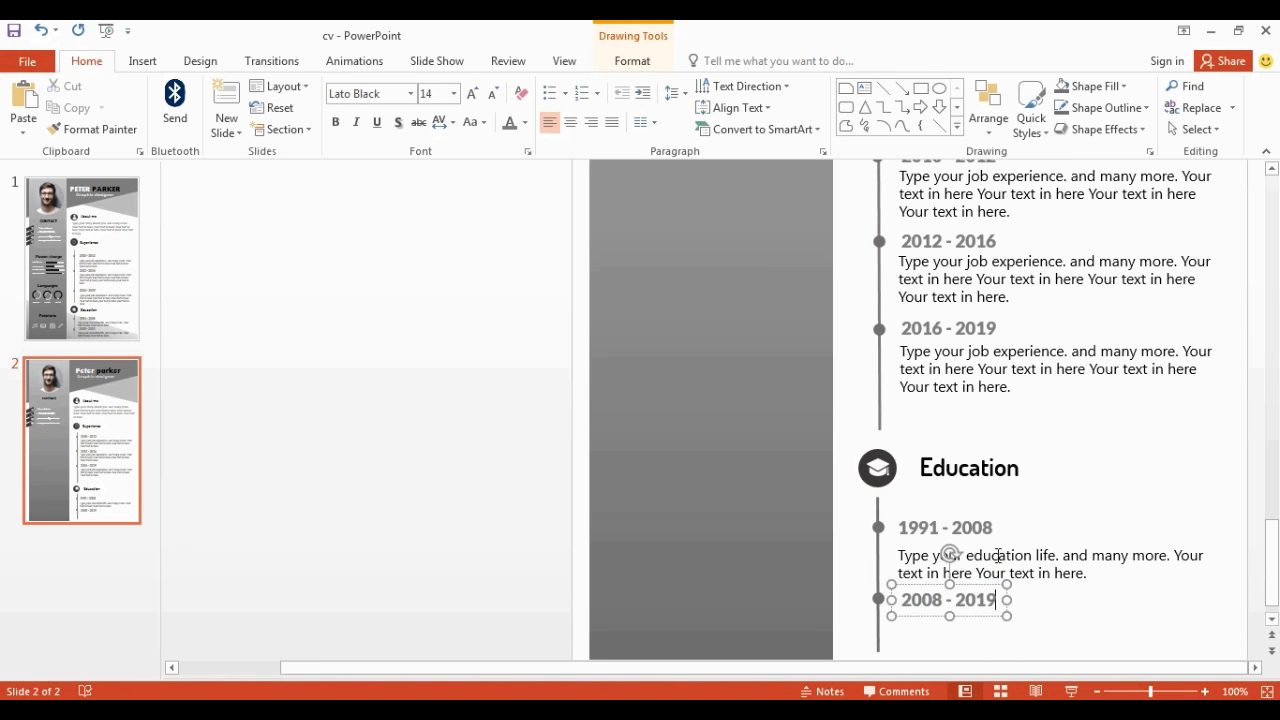
click(998, 556)
key(ctrl+c)
key(ctrl+v)
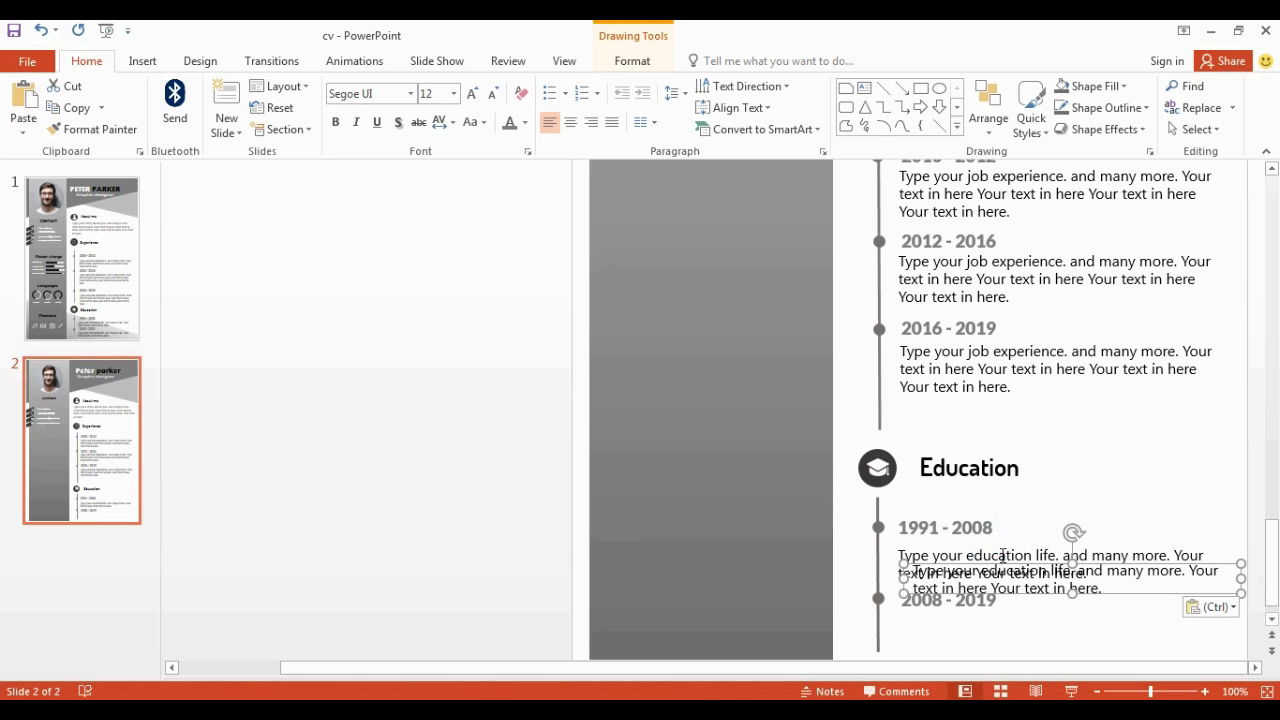
drag(1003, 562, 992, 617)
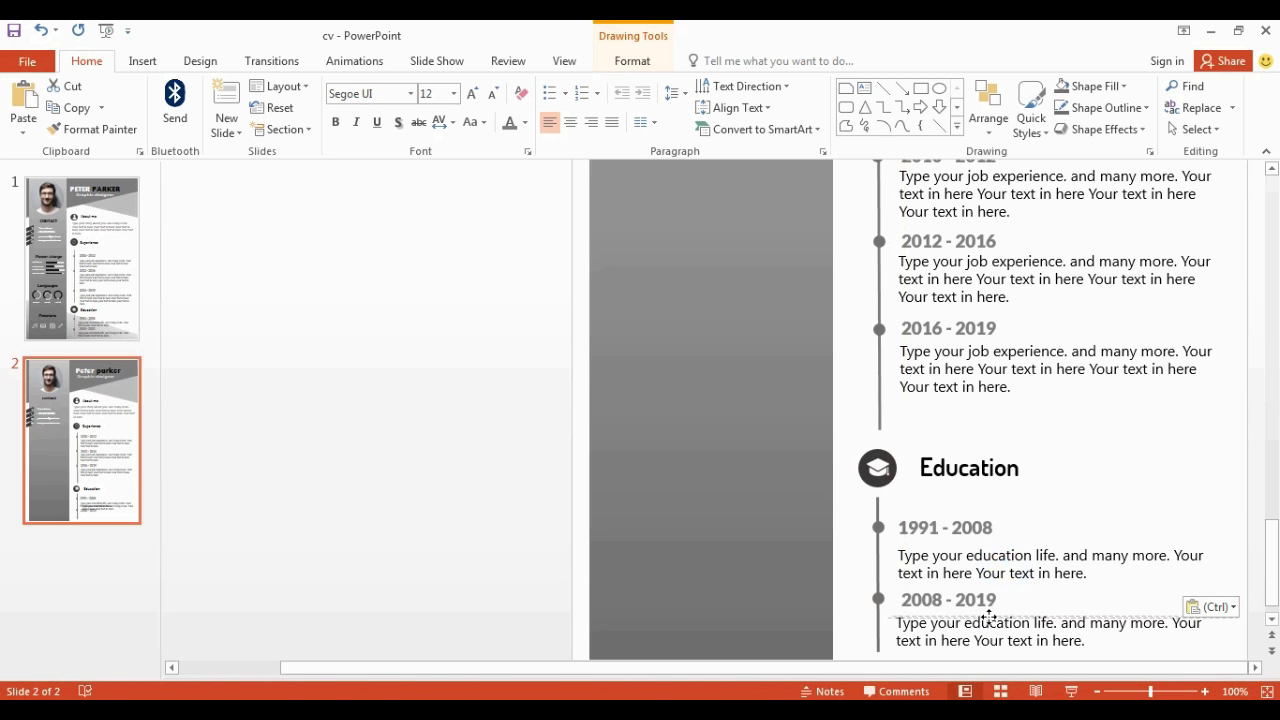
click(338, 384)
ctrl+scroll(338, 384, up, 5)
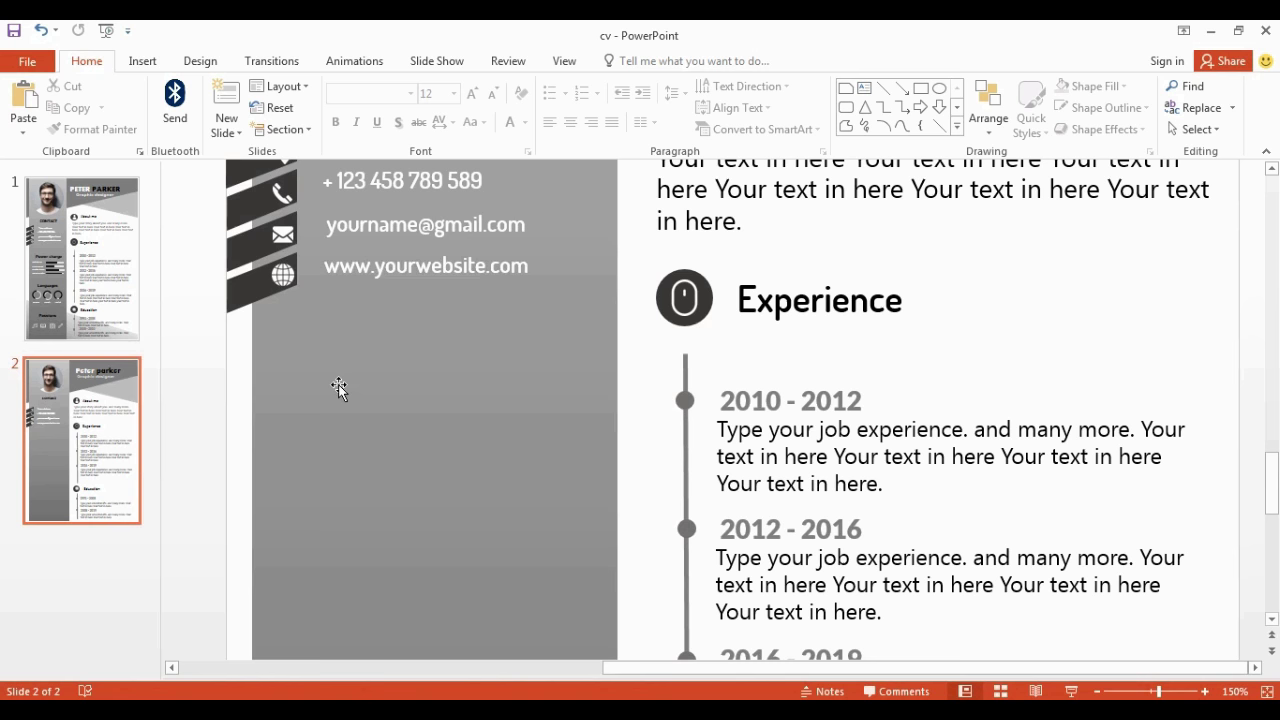
Duplicate the contact heading below the website line and retype it 'power chage' above the skills box.
scroll(341, 380, up, 1)
scroll(341, 380, up, 1)
scroll(350, 370, up, 2)
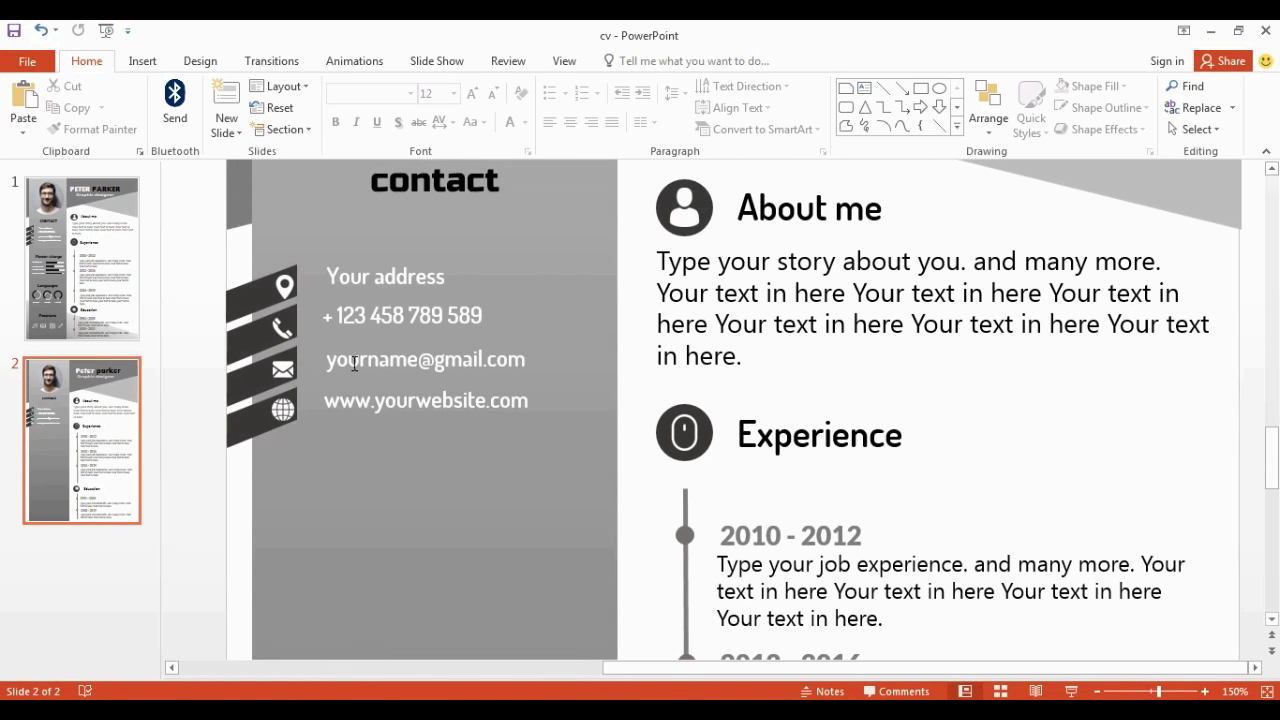
click(452, 207)
key(ctrl+c)
key(ctrl+v)
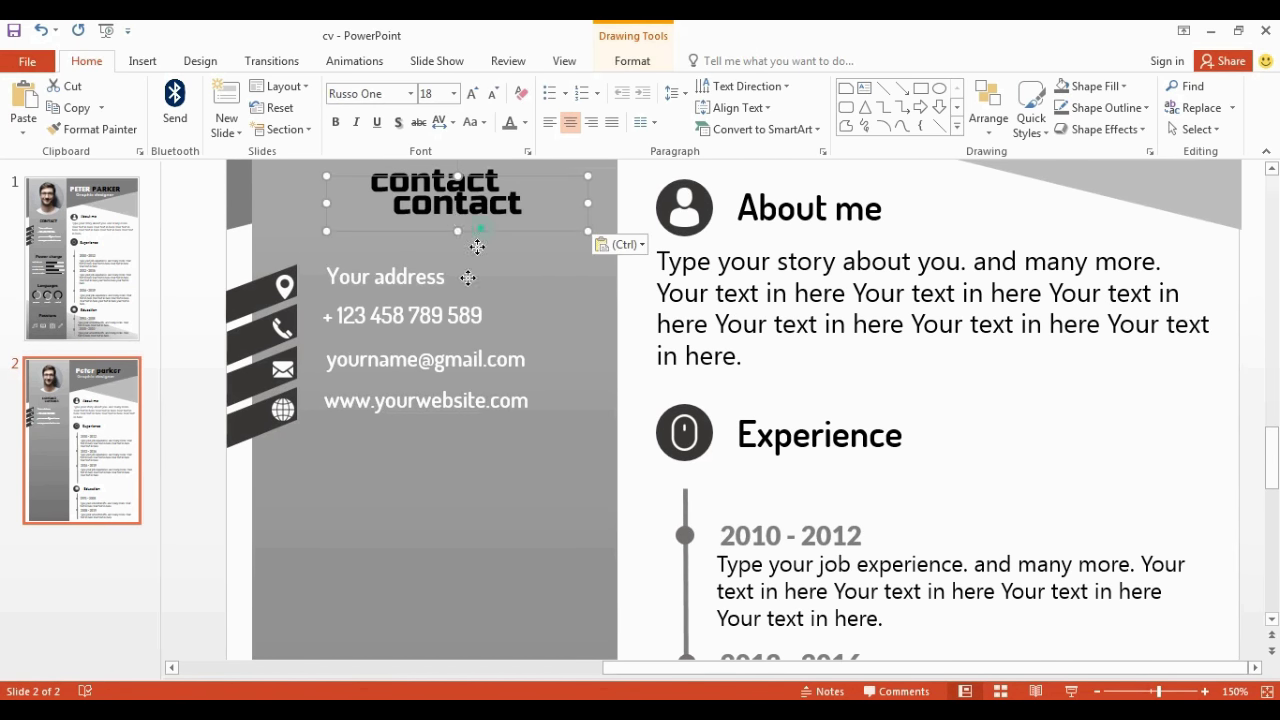
mouse_move(466, 232)
mouse_down()
mouse_move(423, 483)
mouse_move(440, 480)
mouse_move(447, 541)
mouse_up()
double_click(493, 516)
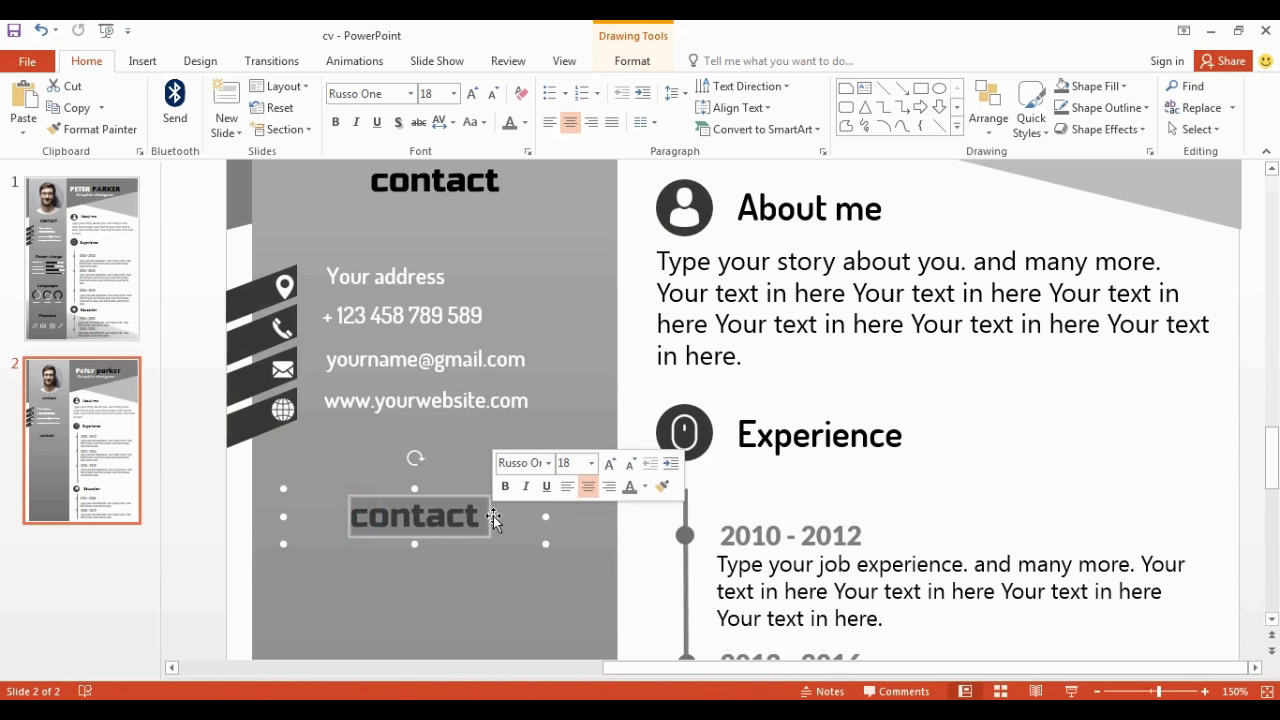
key(BackSpace)
text(p)
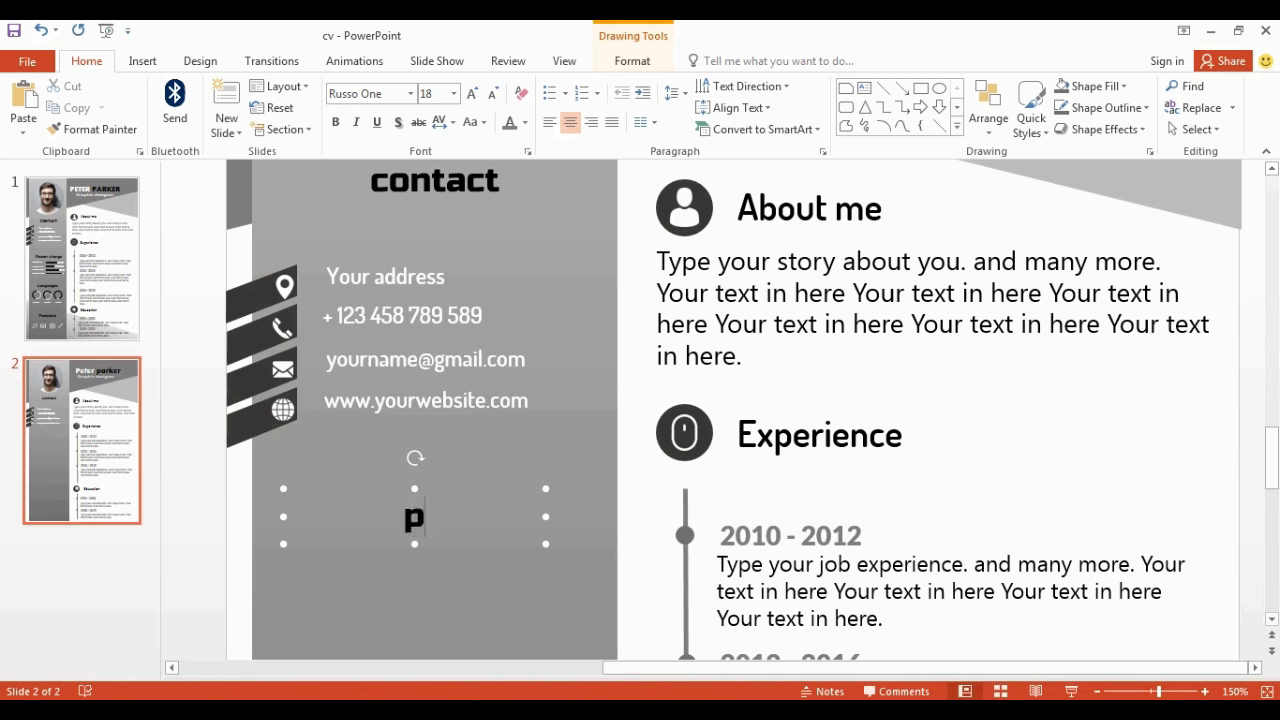
text(ower cha)
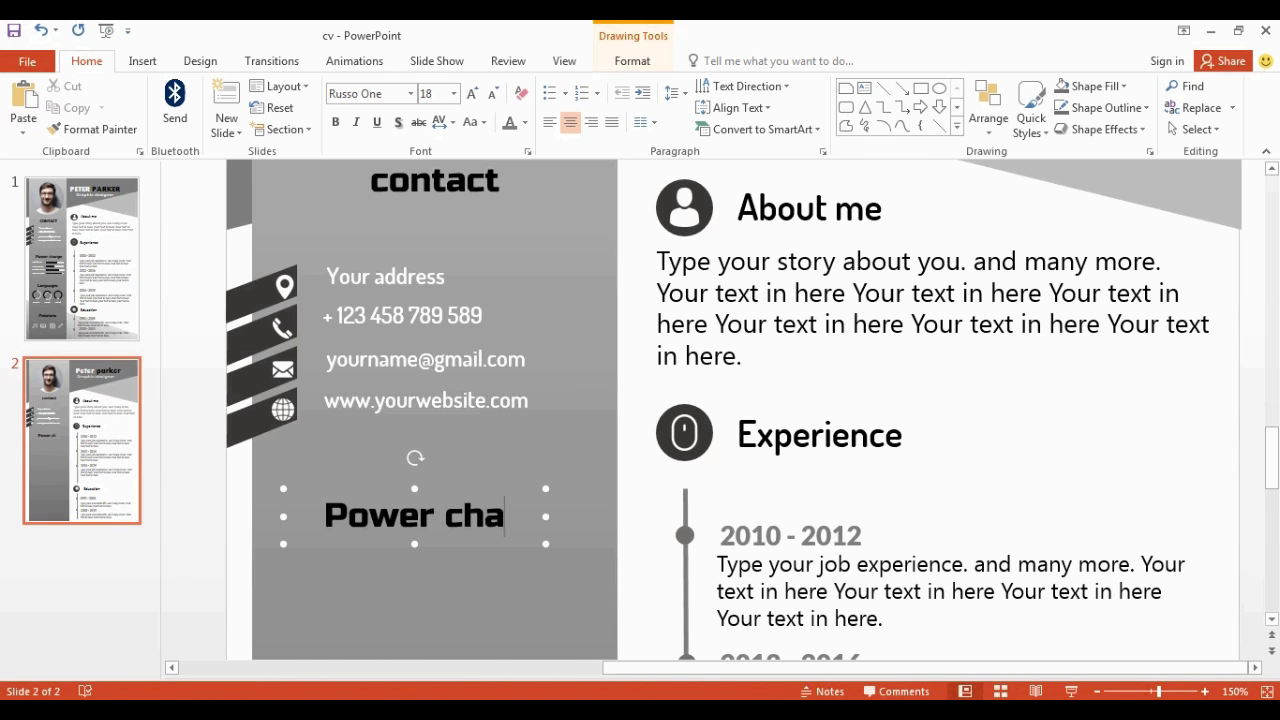
text(rge)
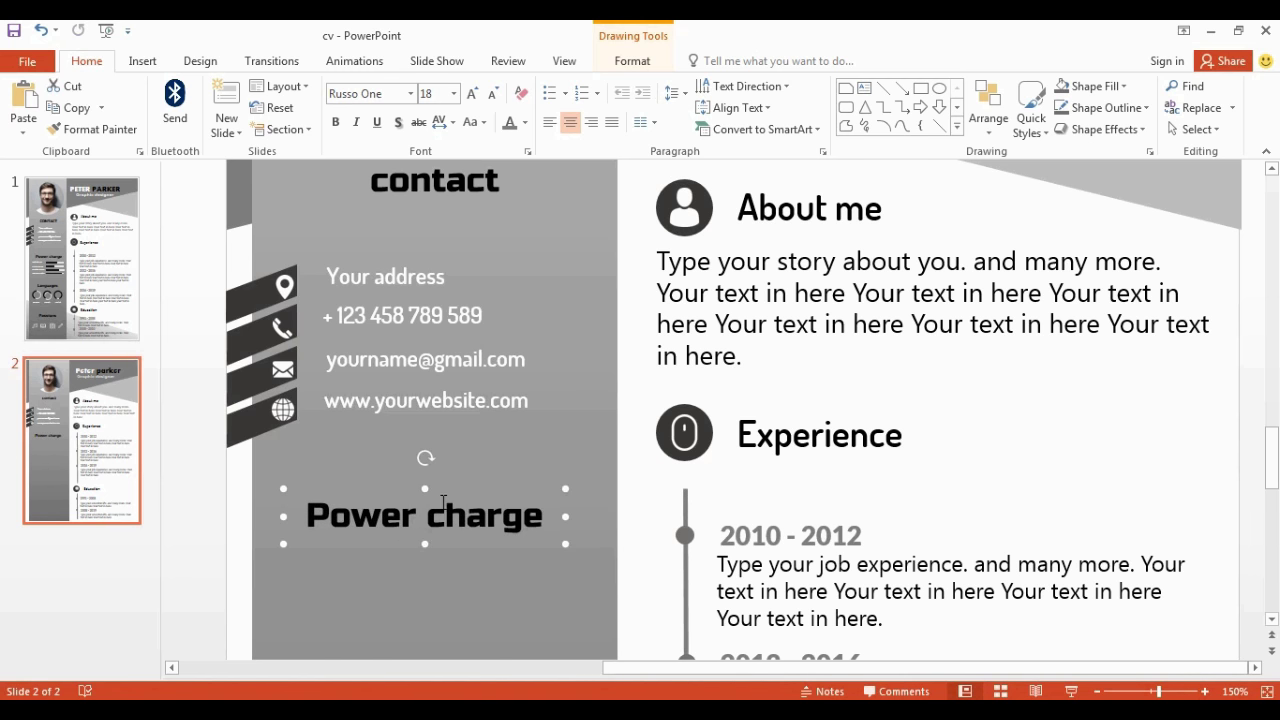
click(265, 570)
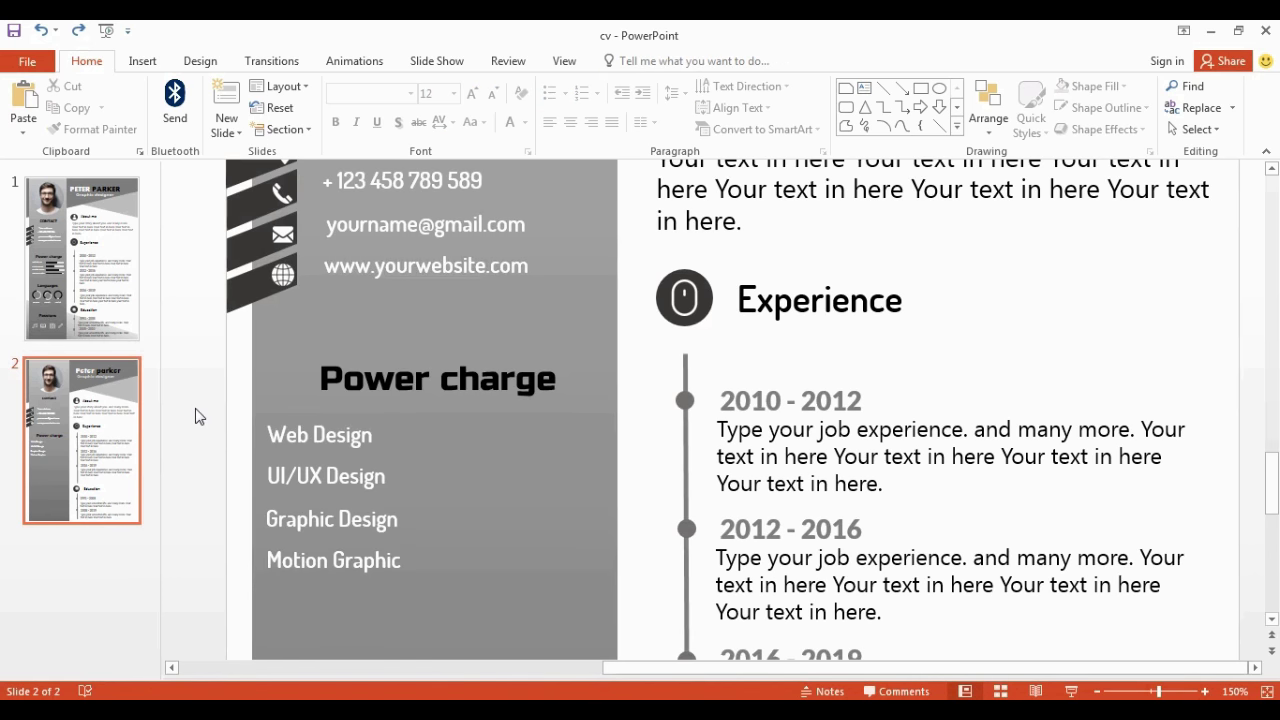
Make the Web Design level bar: a light-filled track with a shorter dark bar over it.
click(921, 88)
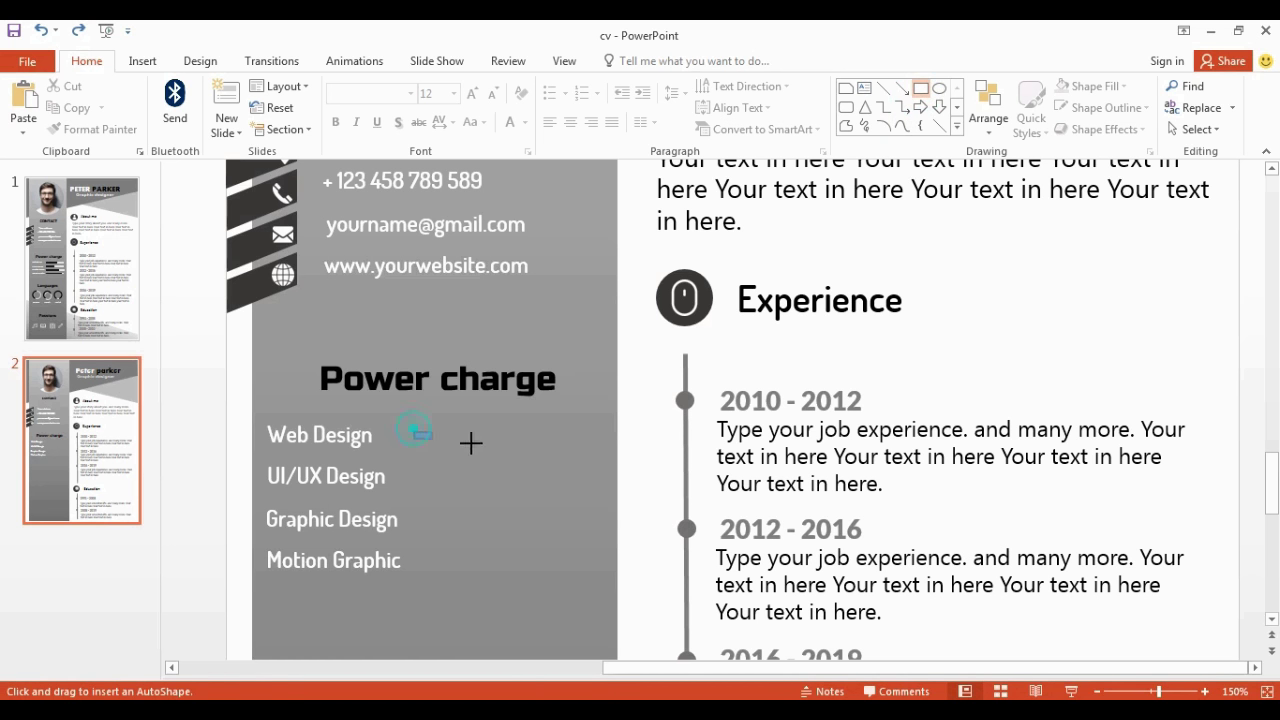
drag(470, 442, 599, 442)
ctrl+scroll(797, 443, up, 5)
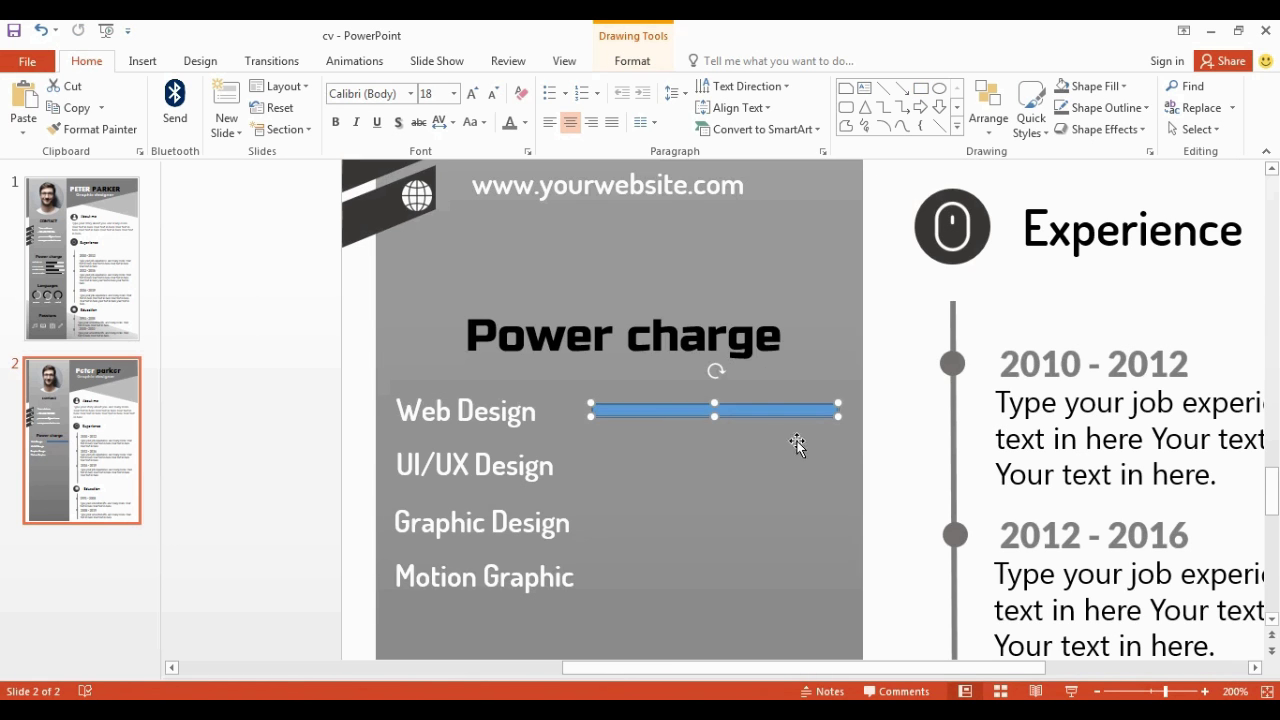
ctrl+scroll(797, 443, up, 10)
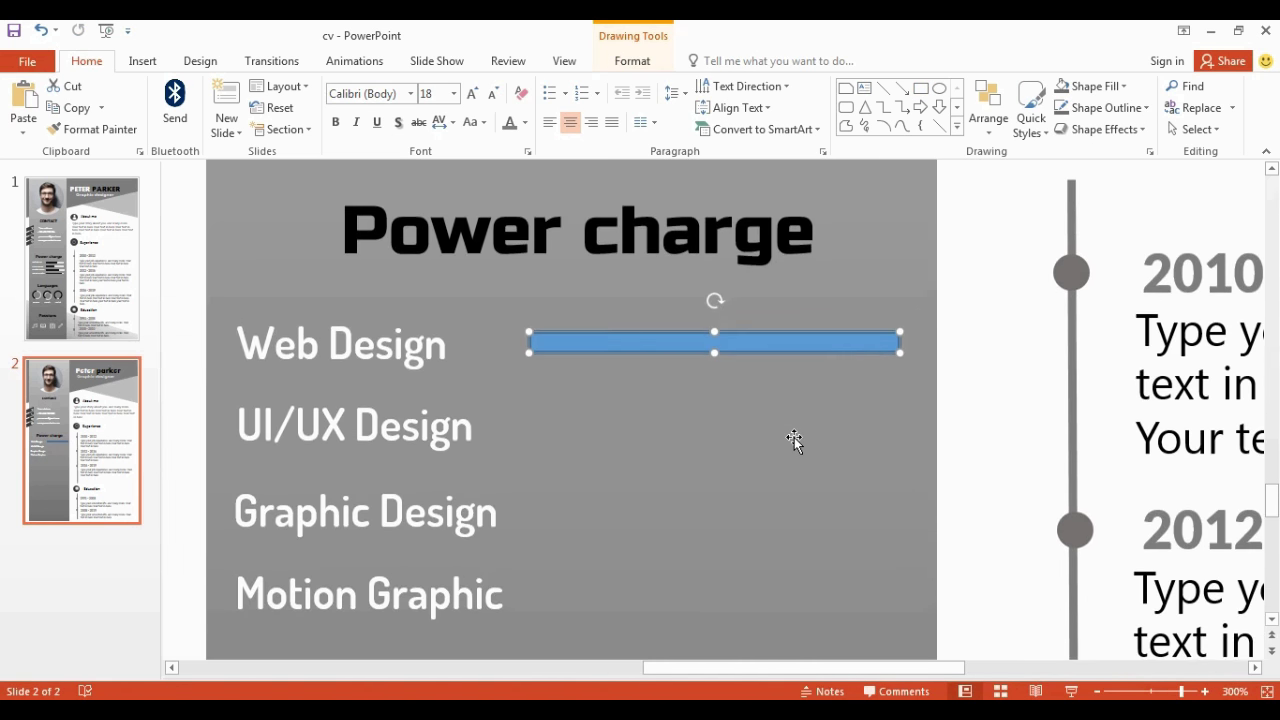
right_click(784, 354)
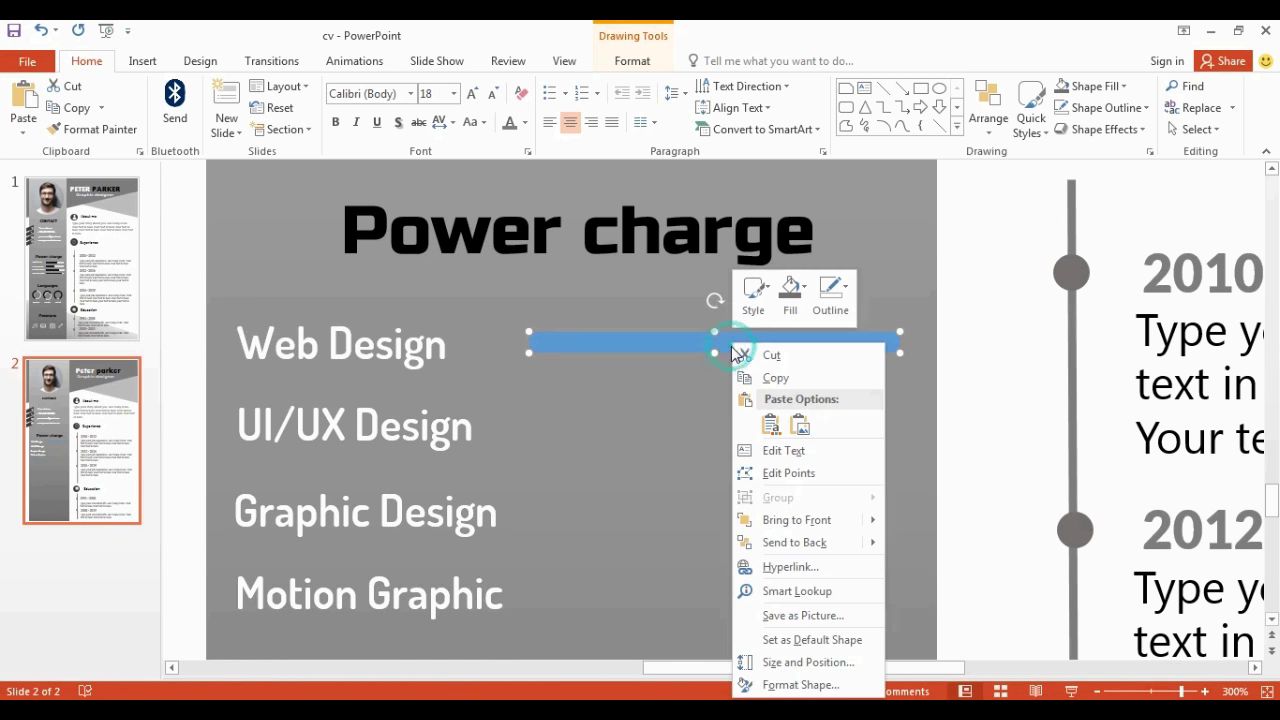
click(790, 300)
click(781, 372)
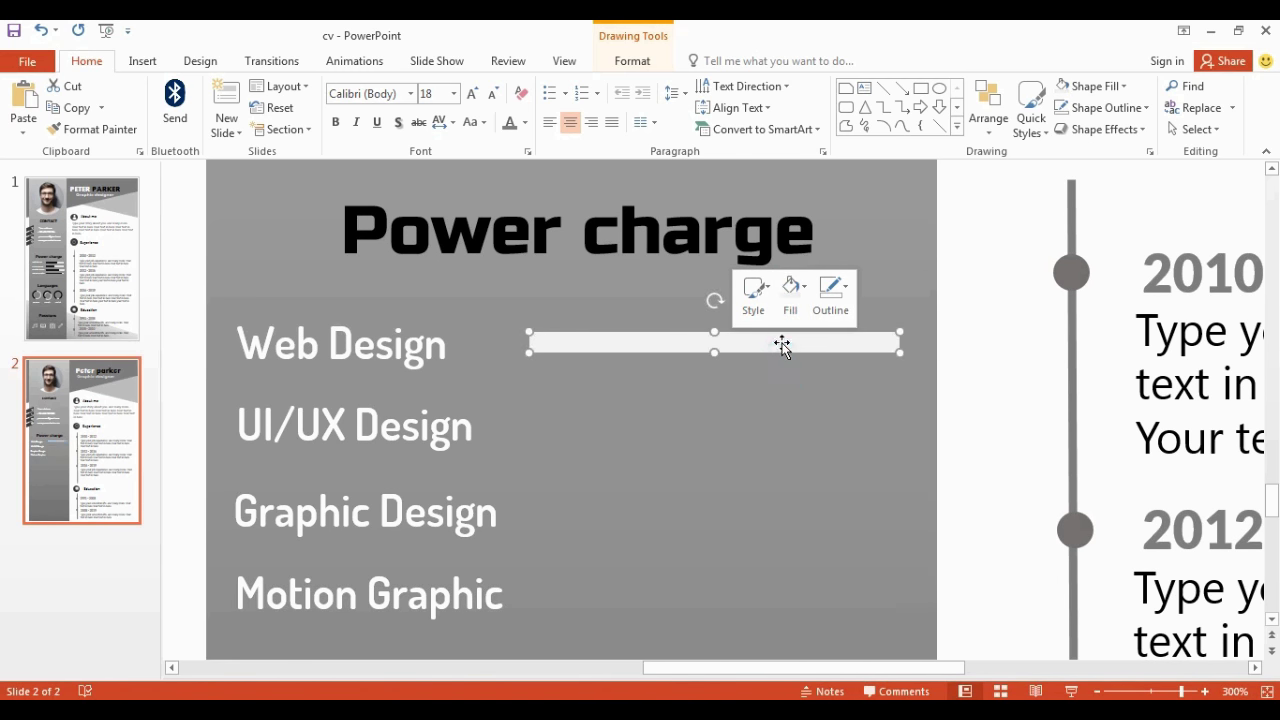
key(ctrl+d)
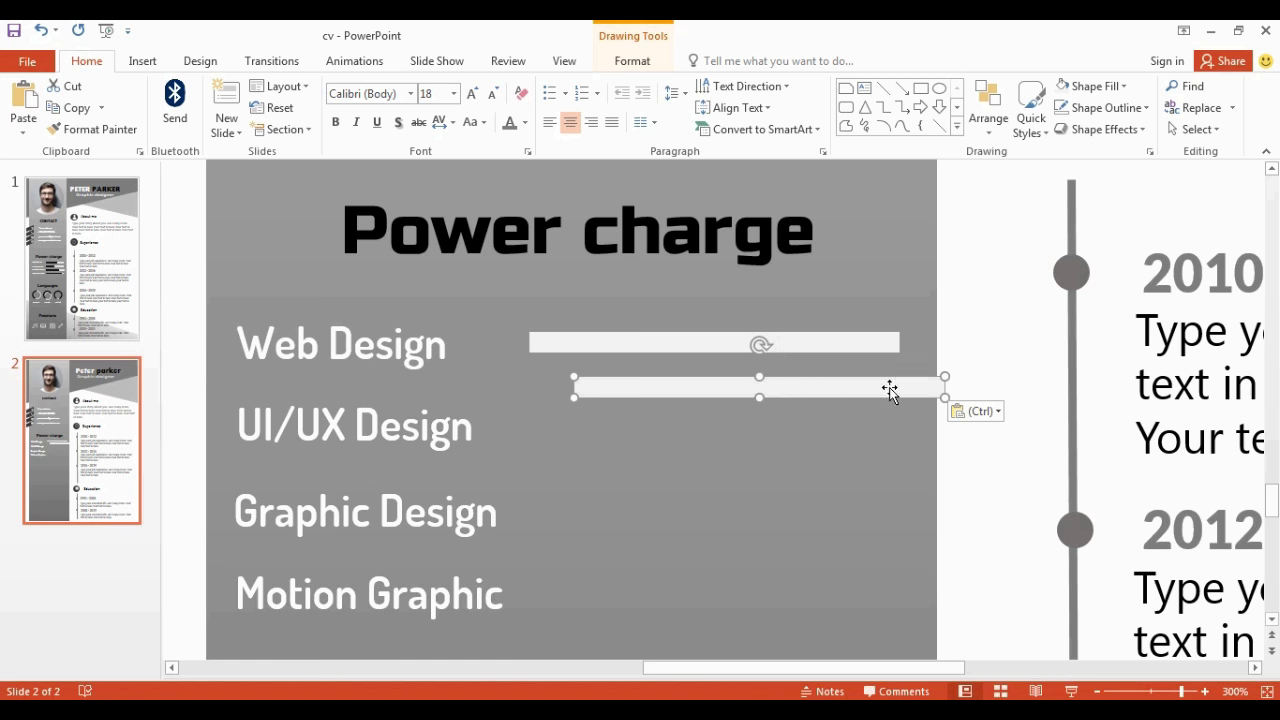
right_click(890, 390)
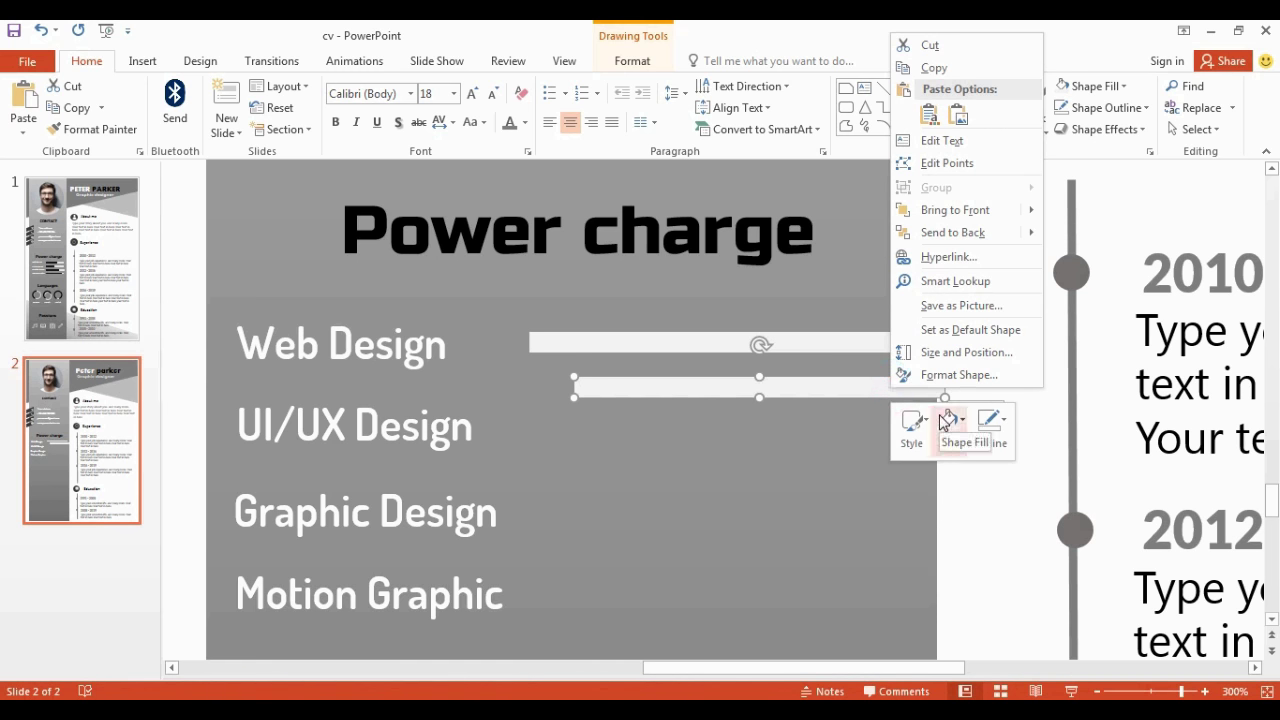
click(948, 420)
click(975, 115)
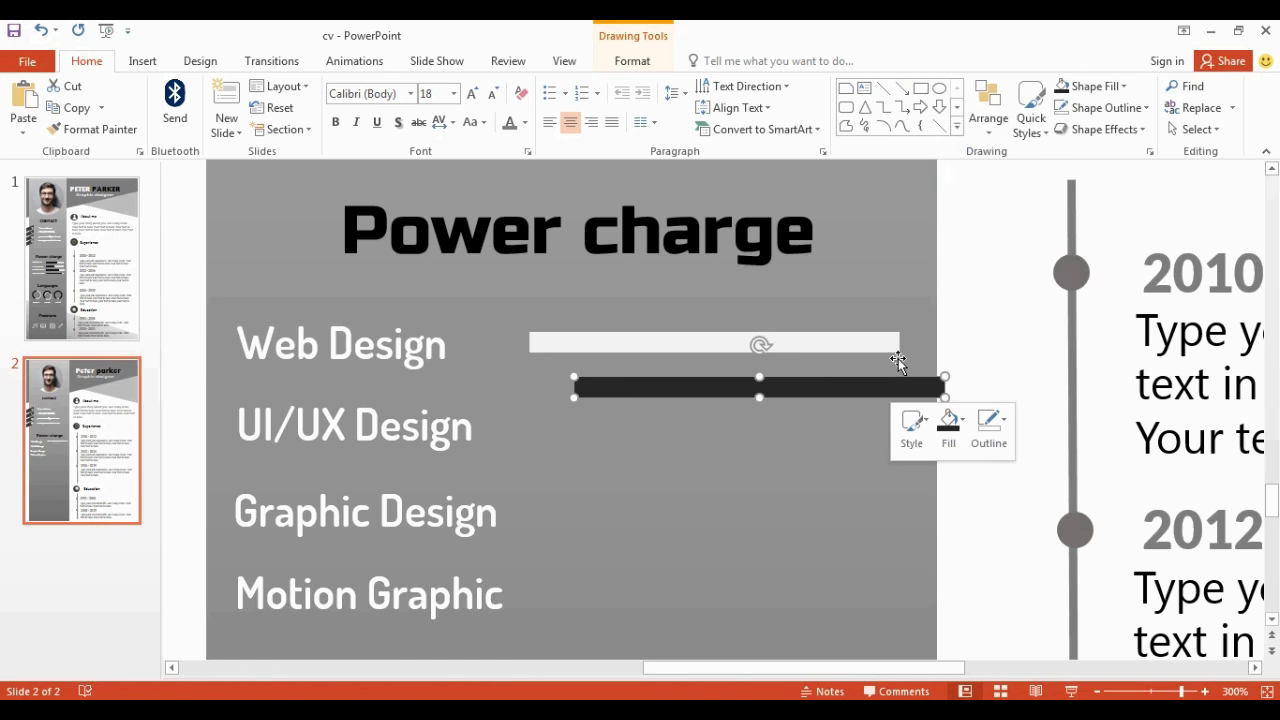
mouse_move(879, 387)
mouse_down()
mouse_move(835, 341)
mouse_move(813, 350)
mouse_up()
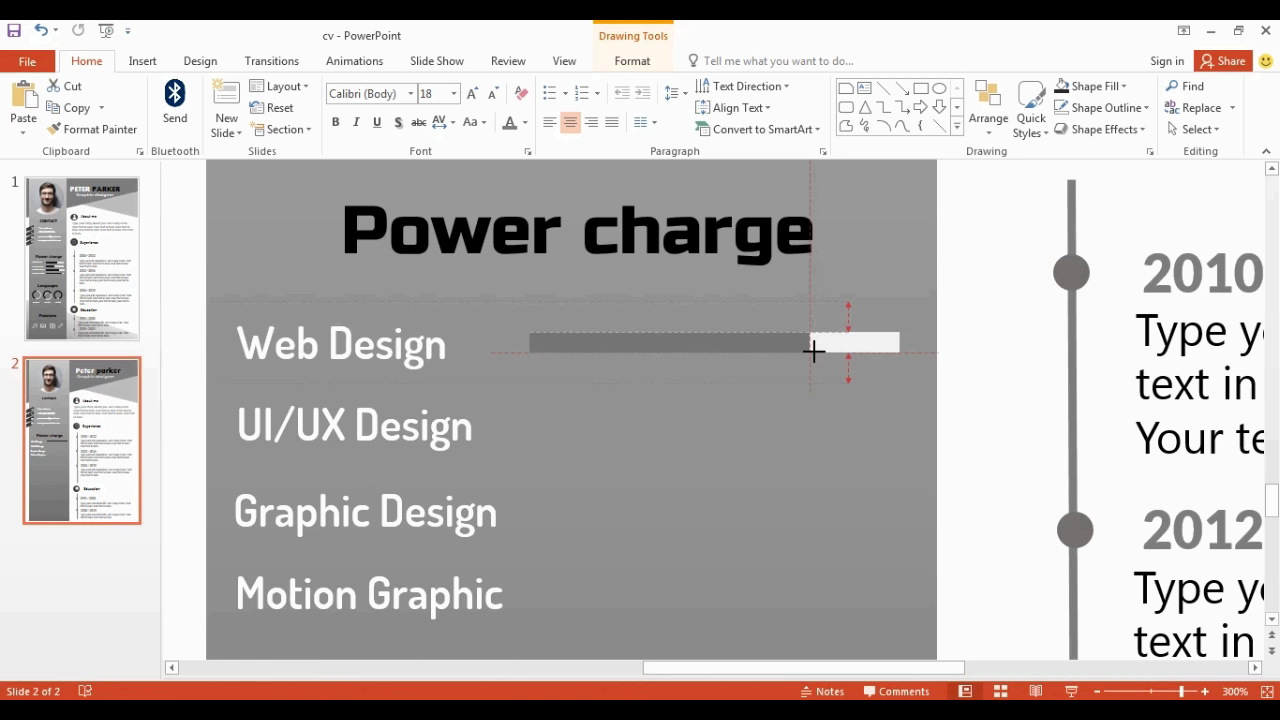
drag(802, 350, 763, 352)
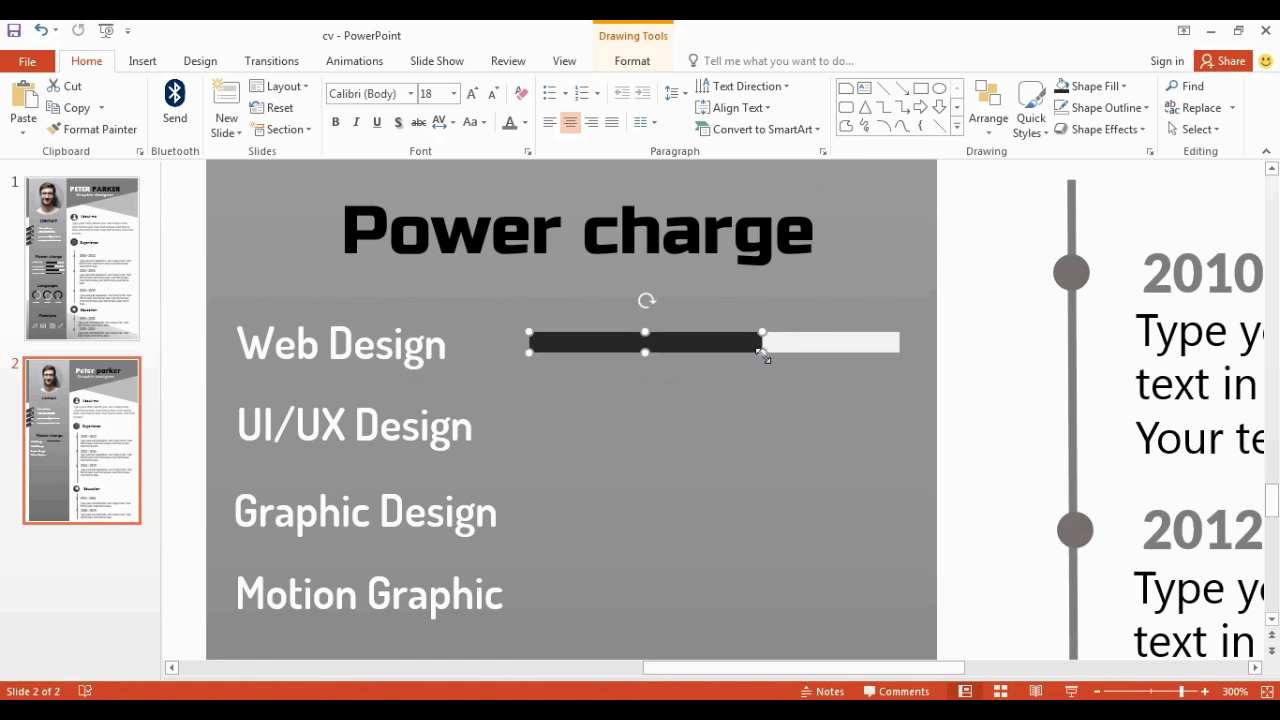
Duplicate the bar pair for UI/UX Design, Graphic Design and Motion Graphic, varying the dark lengths.
shift+click(785, 343)
key(ctrl+d)
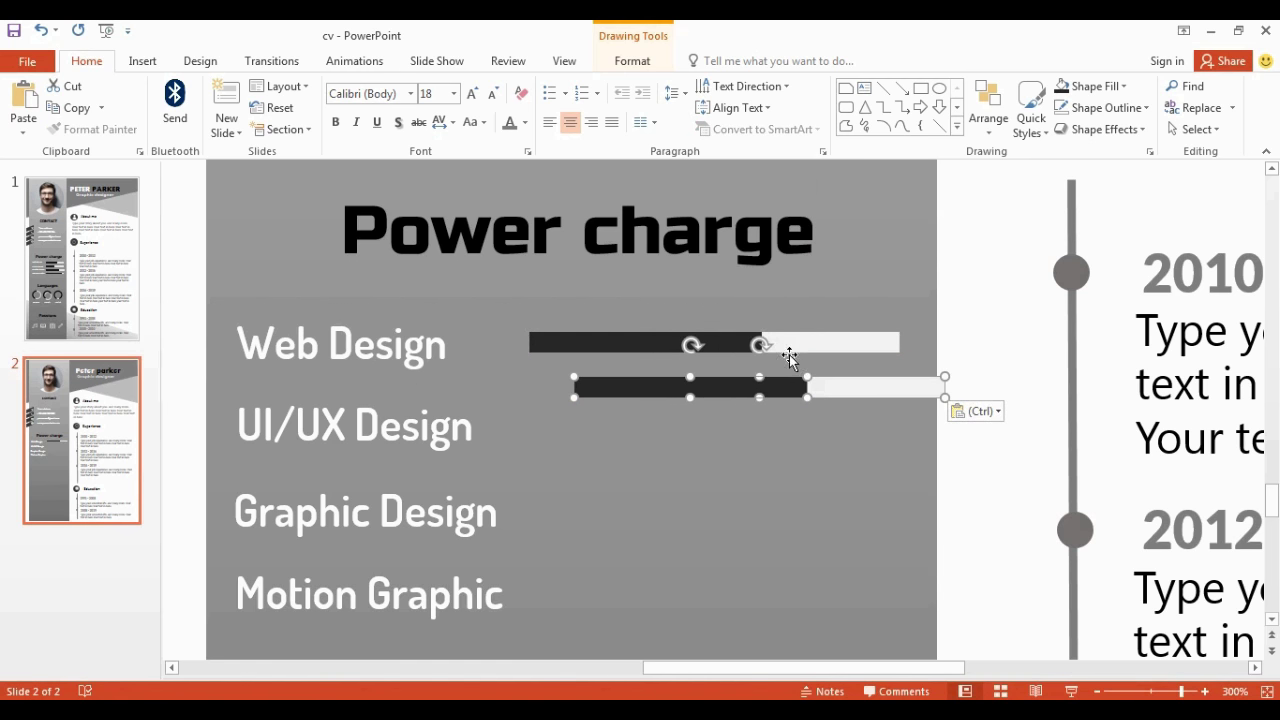
mouse_move(832, 388)
mouse_down()
mouse_move(786, 420)
mouse_move(716, 437)
mouse_up()
key(ctrl+d)
key(ctrl+d)
click(700, 427)
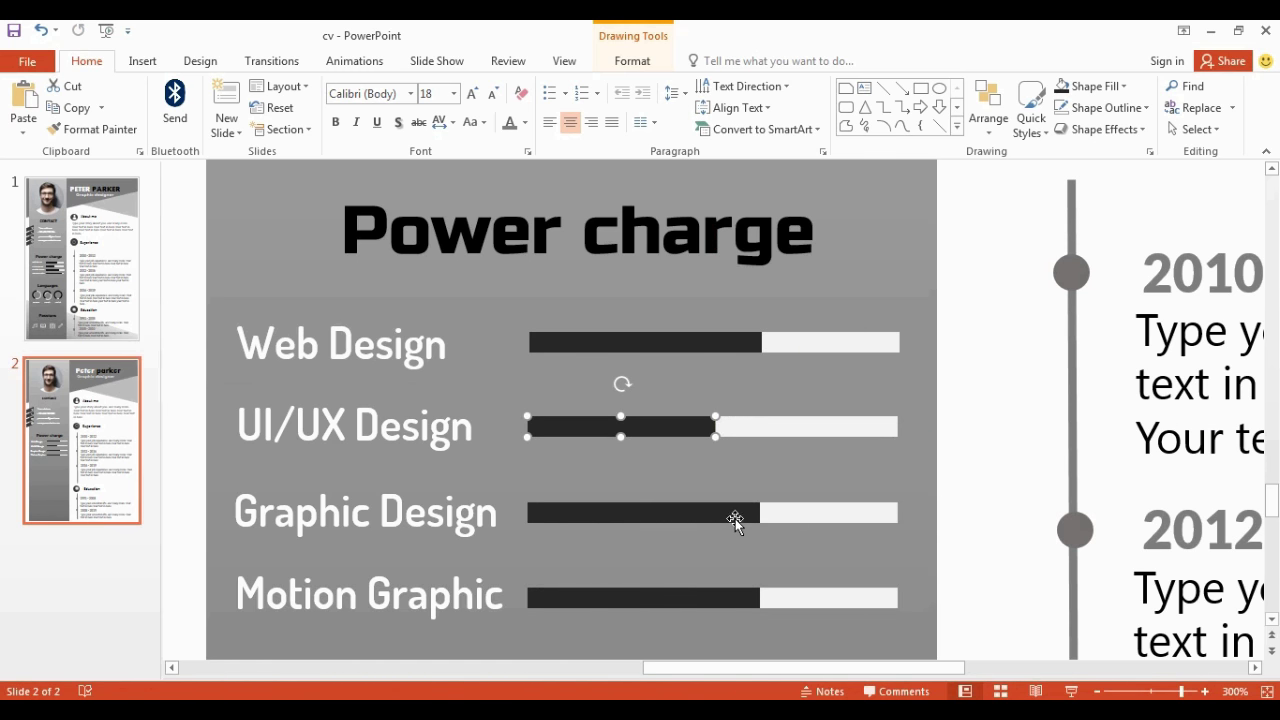
click(745, 513)
drag(760, 513, 803, 522)
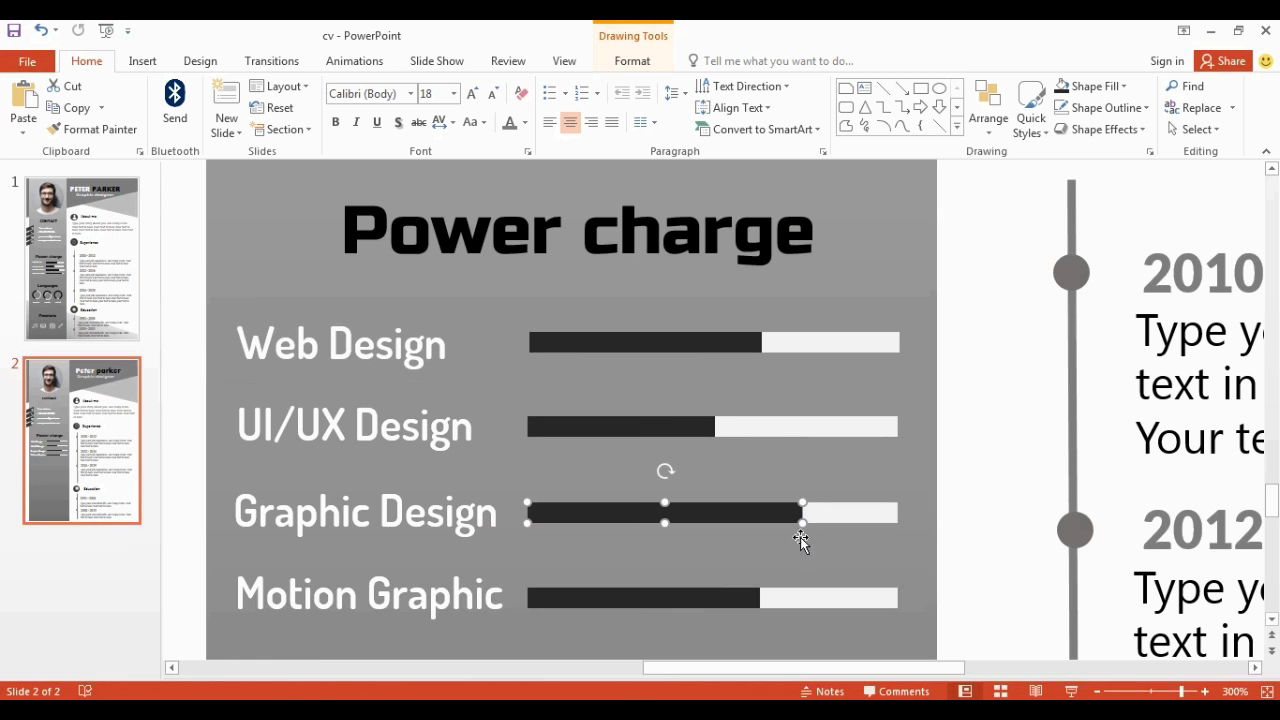
click(706, 604)
drag(759, 600, 857, 607)
ctrl+scroll(957, 517, down, 5)
key(ctrl+v)
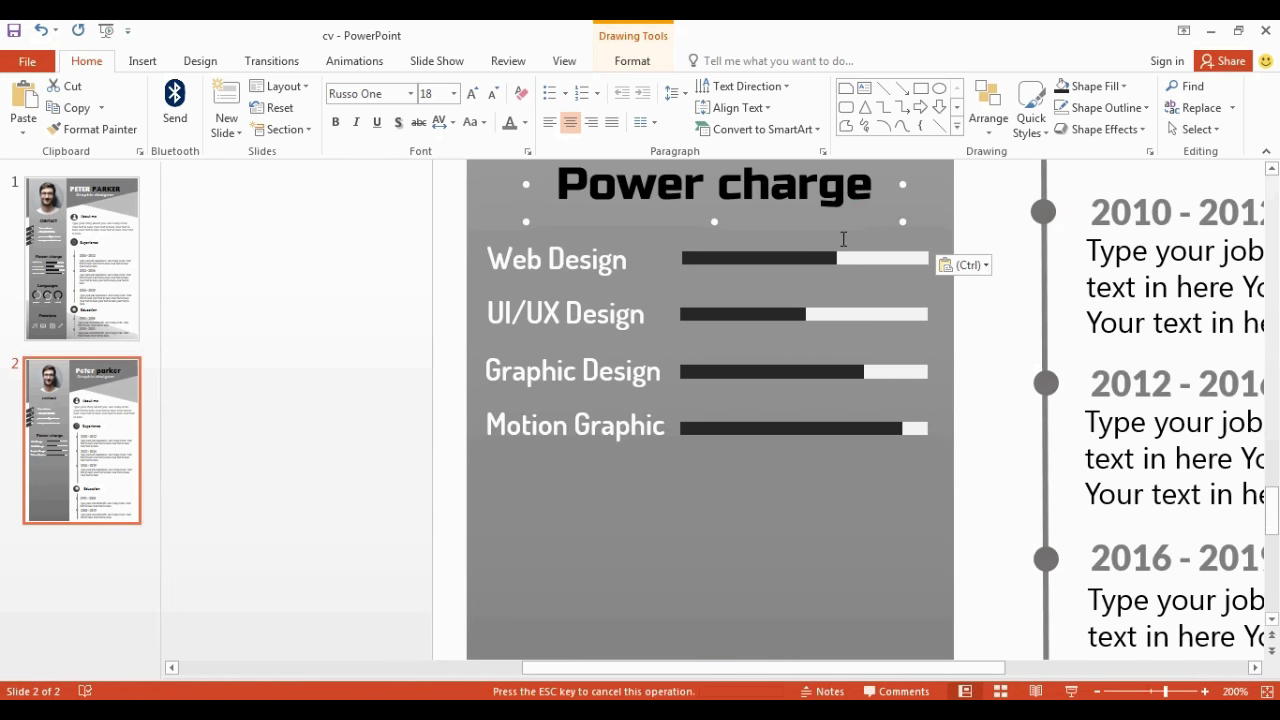
Copy the Power charge heading below Motion Graphic and retype it 'languages'.
key(ctrl+v)
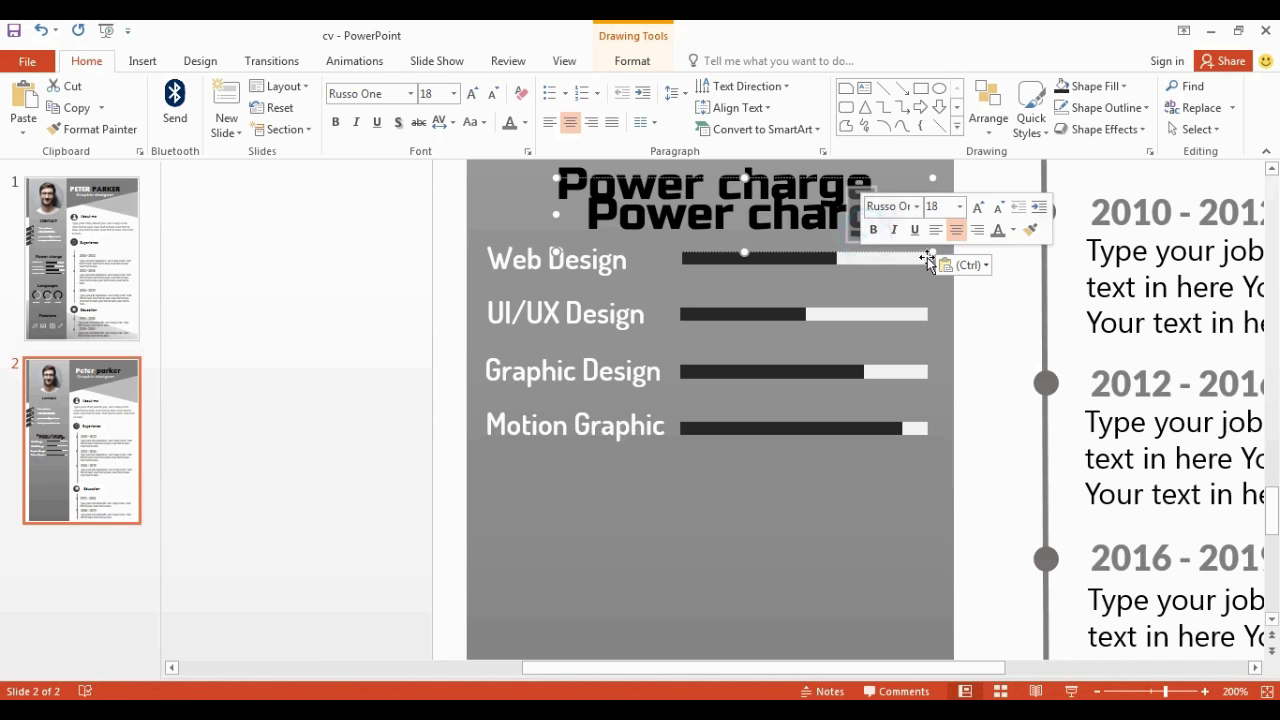
mouse_move(921, 253)
mouse_down()
mouse_move(888, 537)
mouse_move(900, 559)
mouse_up()
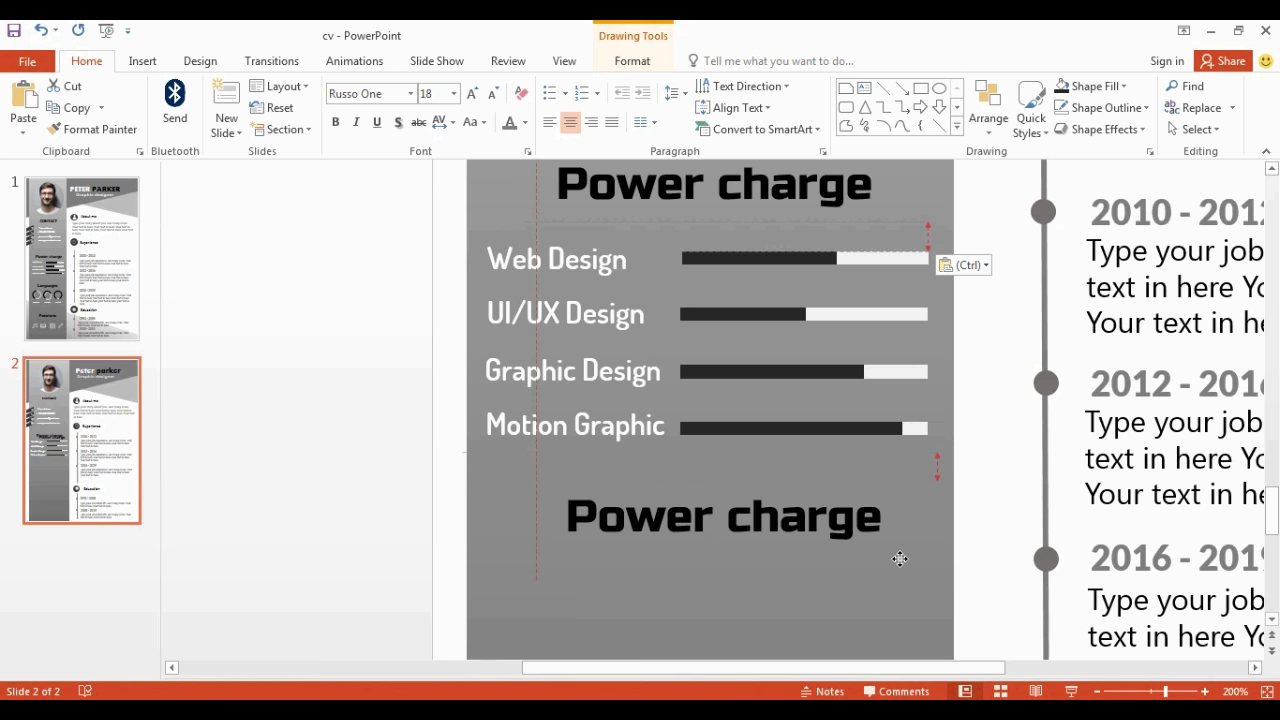
text(lan)
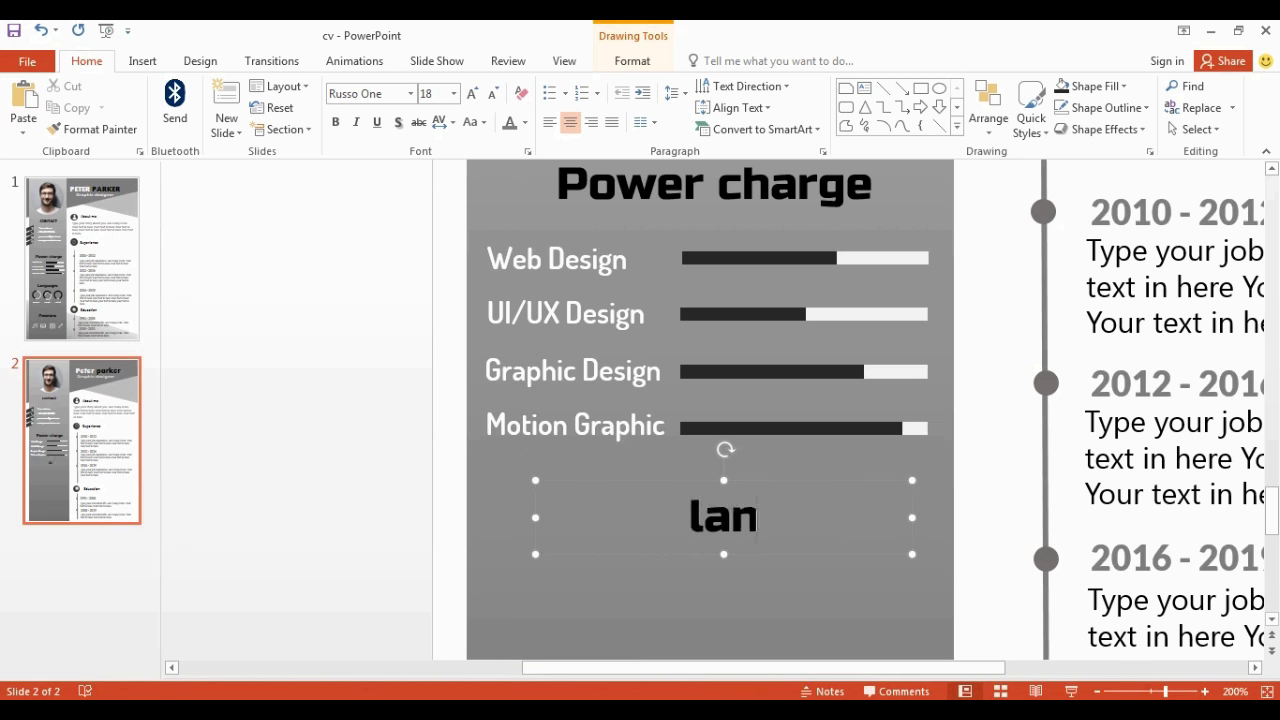
text(Languages)
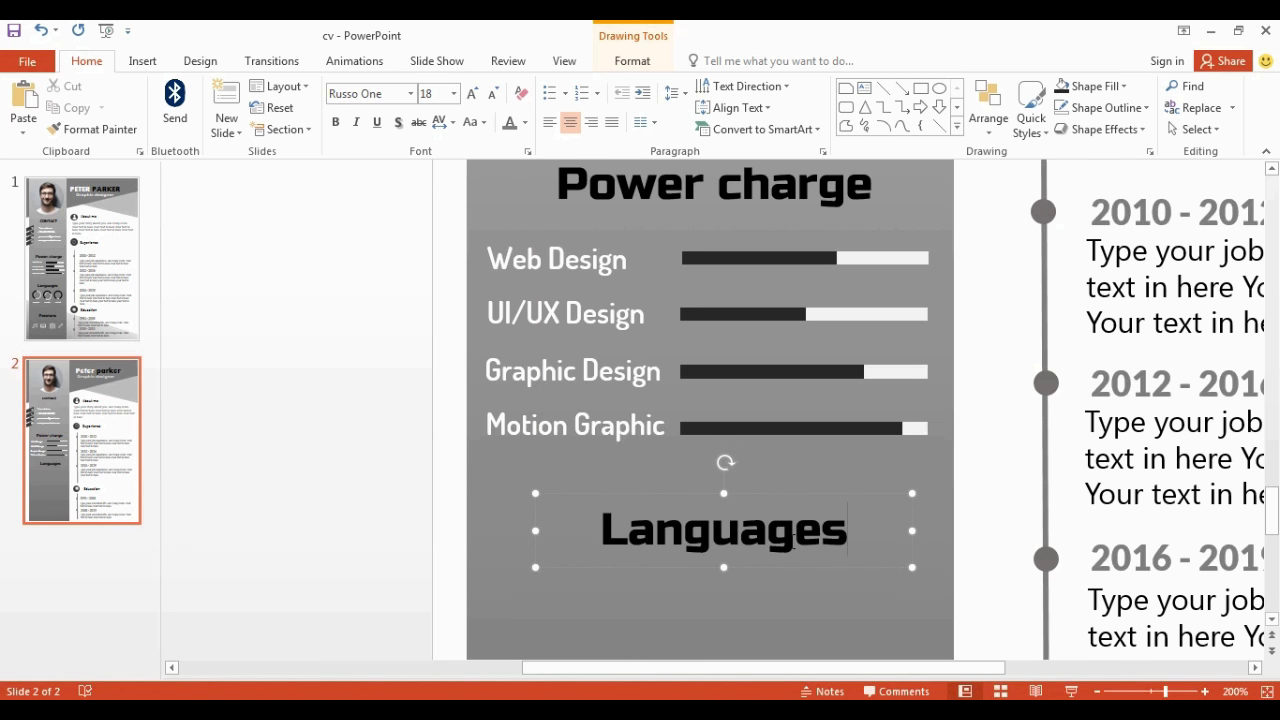
click(793, 600)
scroll(793, 541, down, 3)
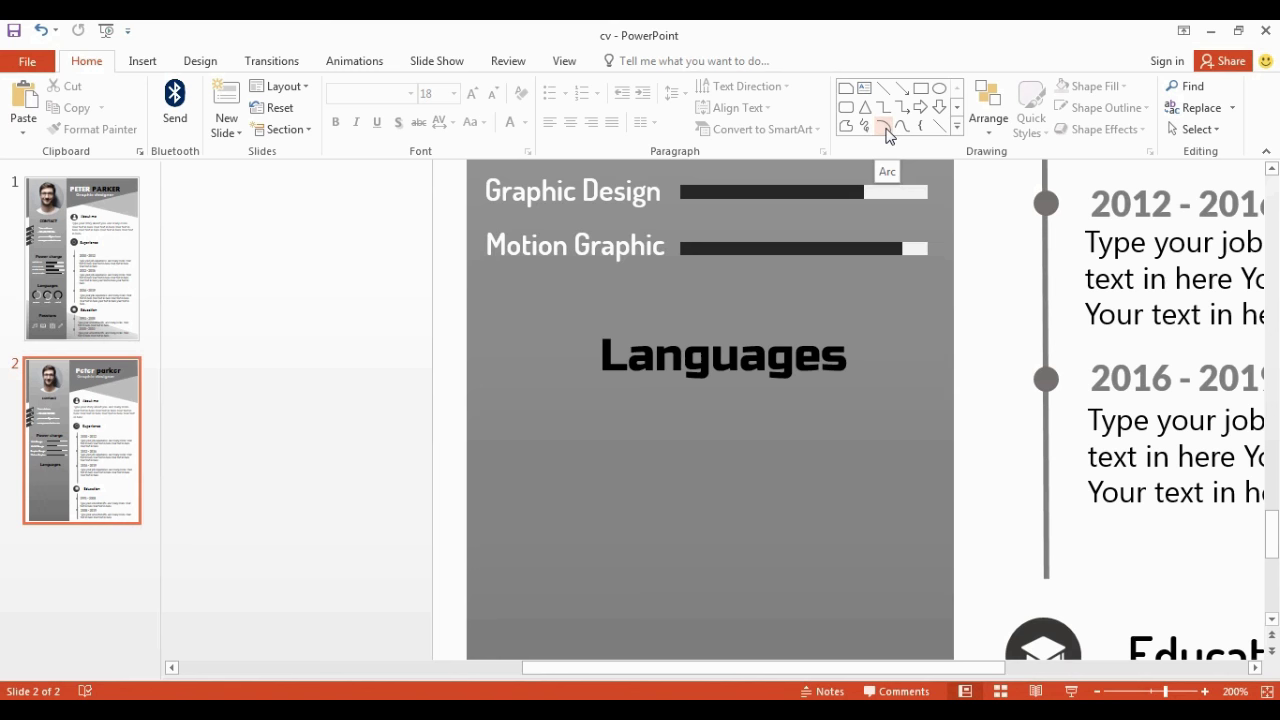
Draw an arc under Languages with a 4½ pt black outline, reshaped into a C.
click(885, 129)
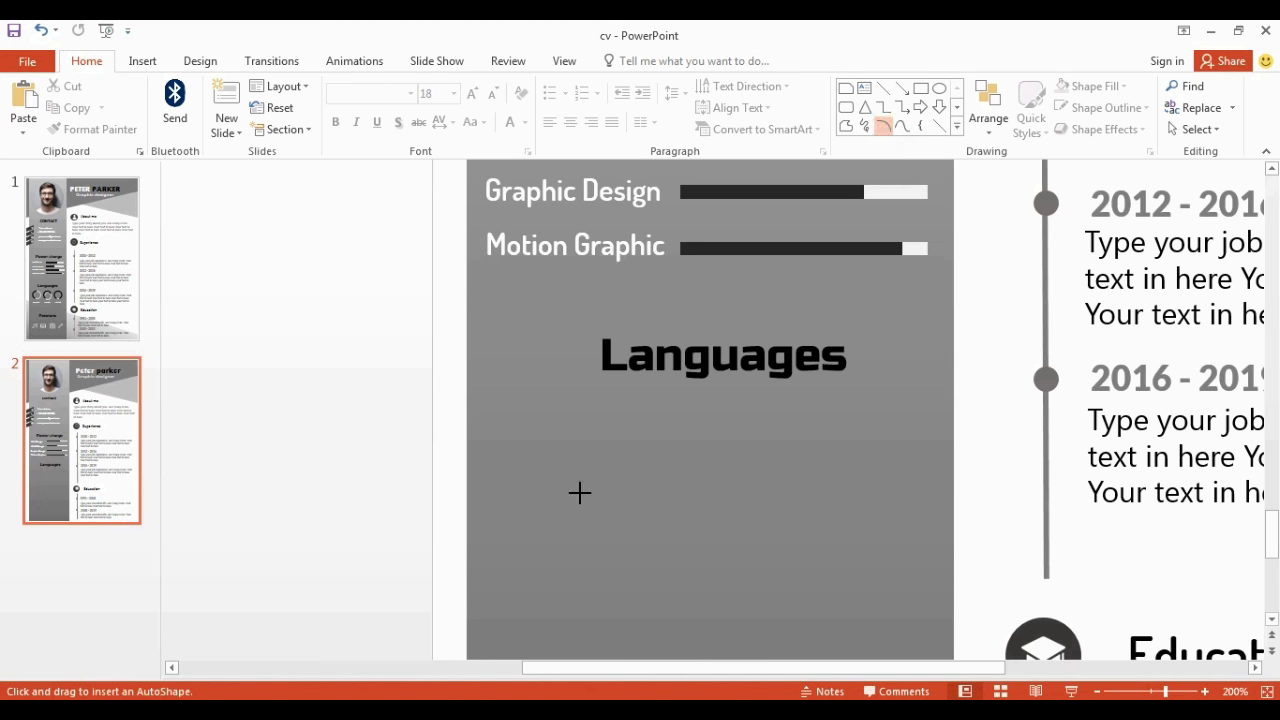
drag(580, 492, 526, 440)
right_click(563, 445)
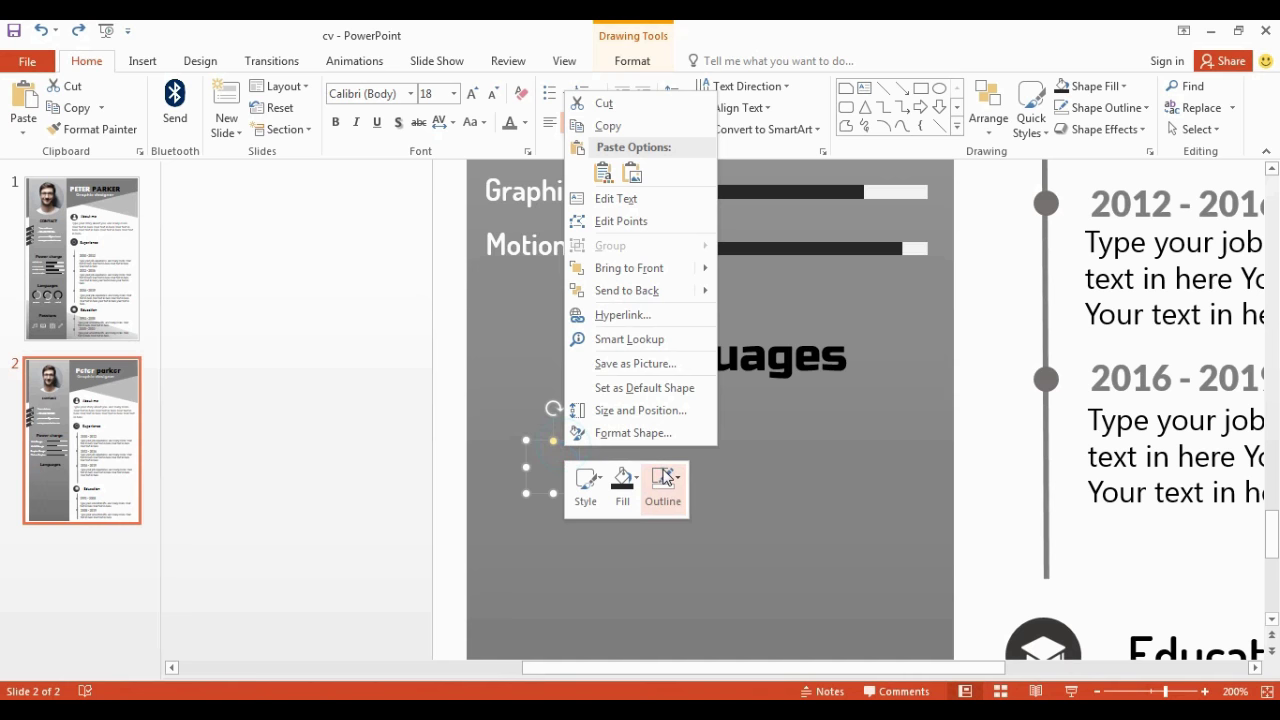
click(662, 487)
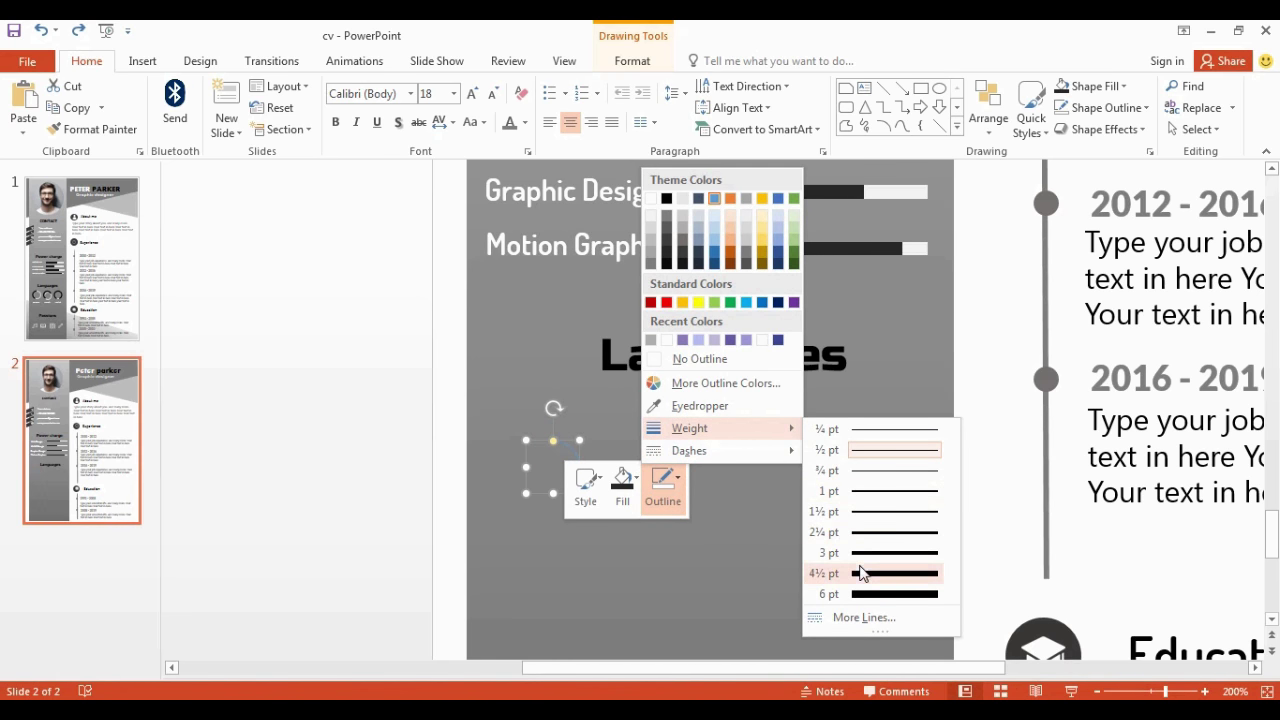
click(862, 574)
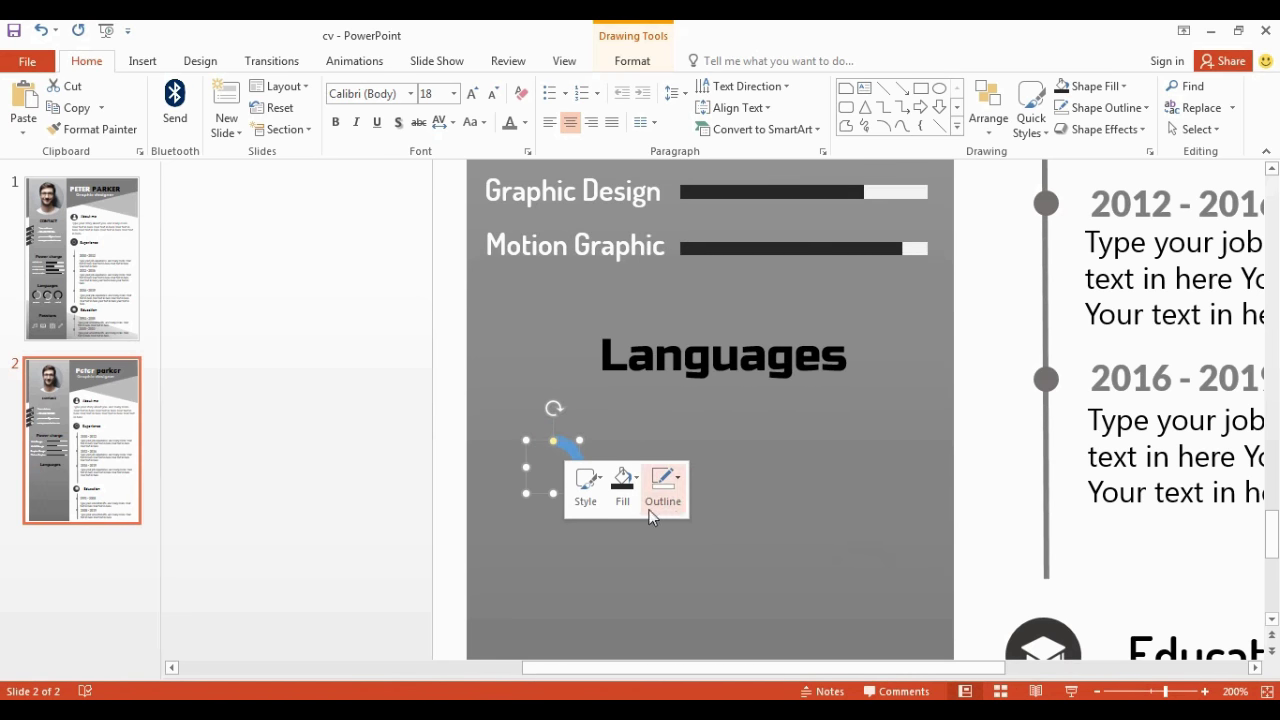
click(662, 495)
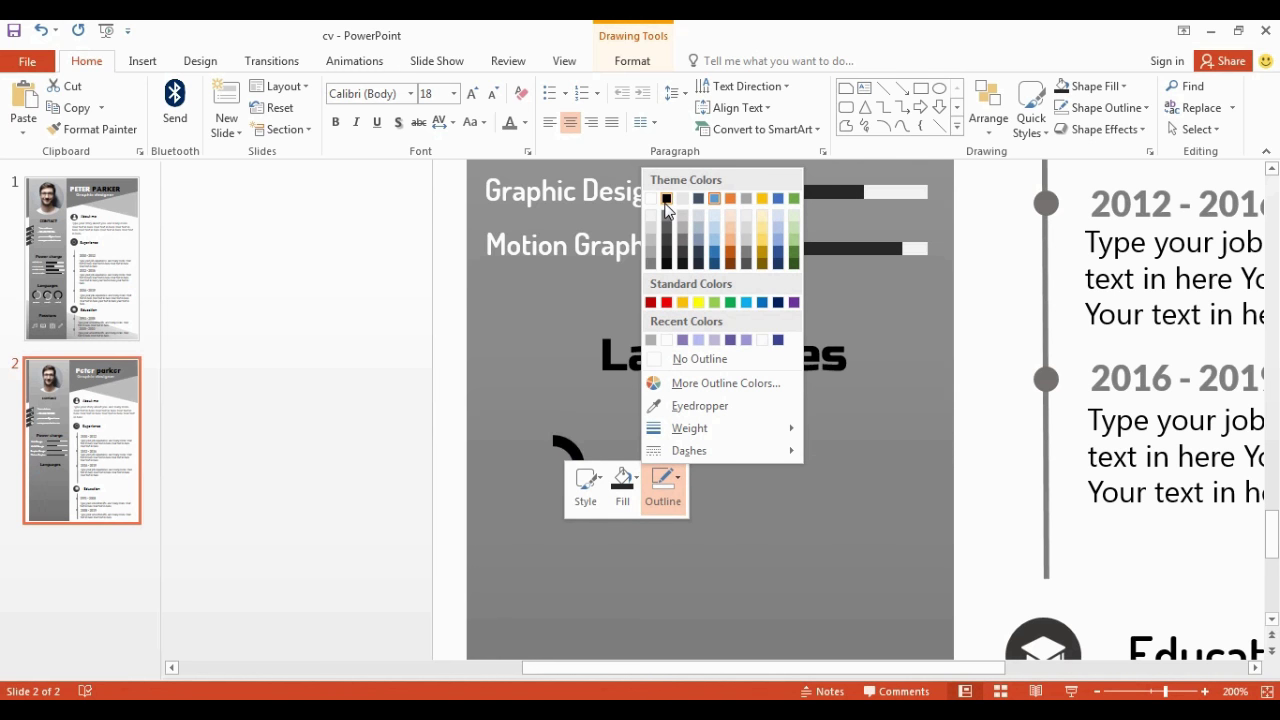
click(666, 199)
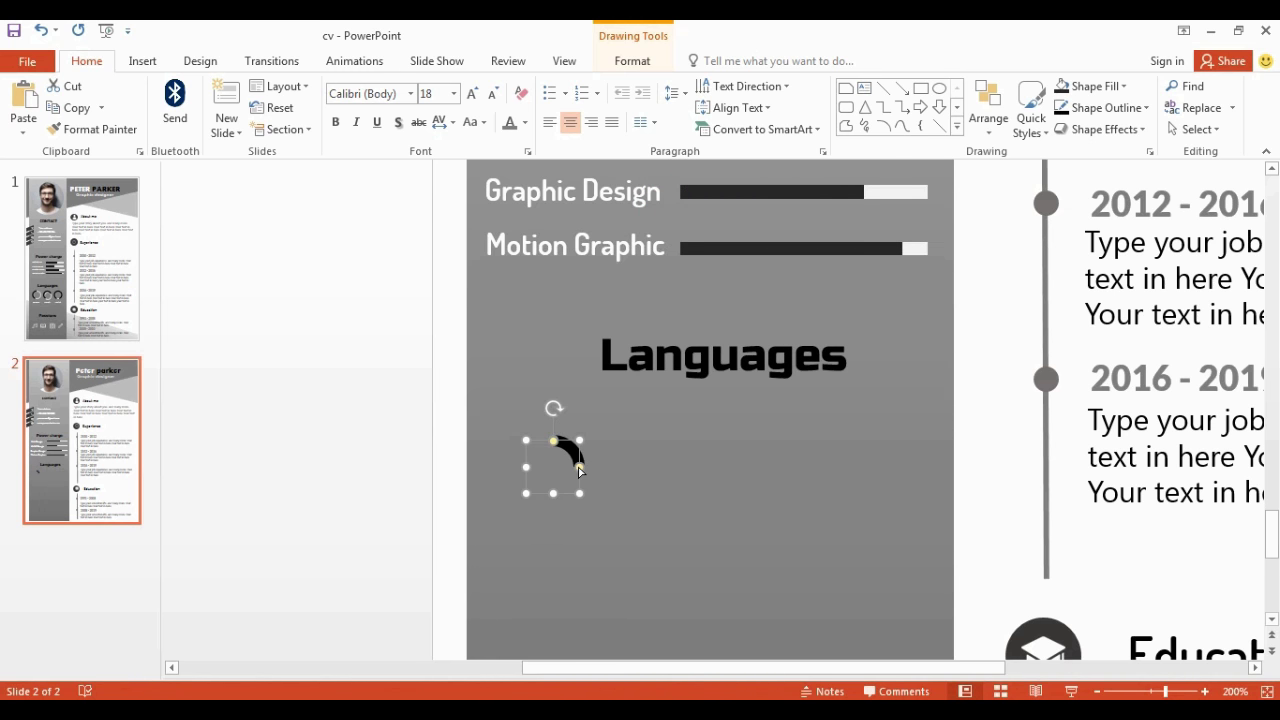
drag(579, 468, 580, 486)
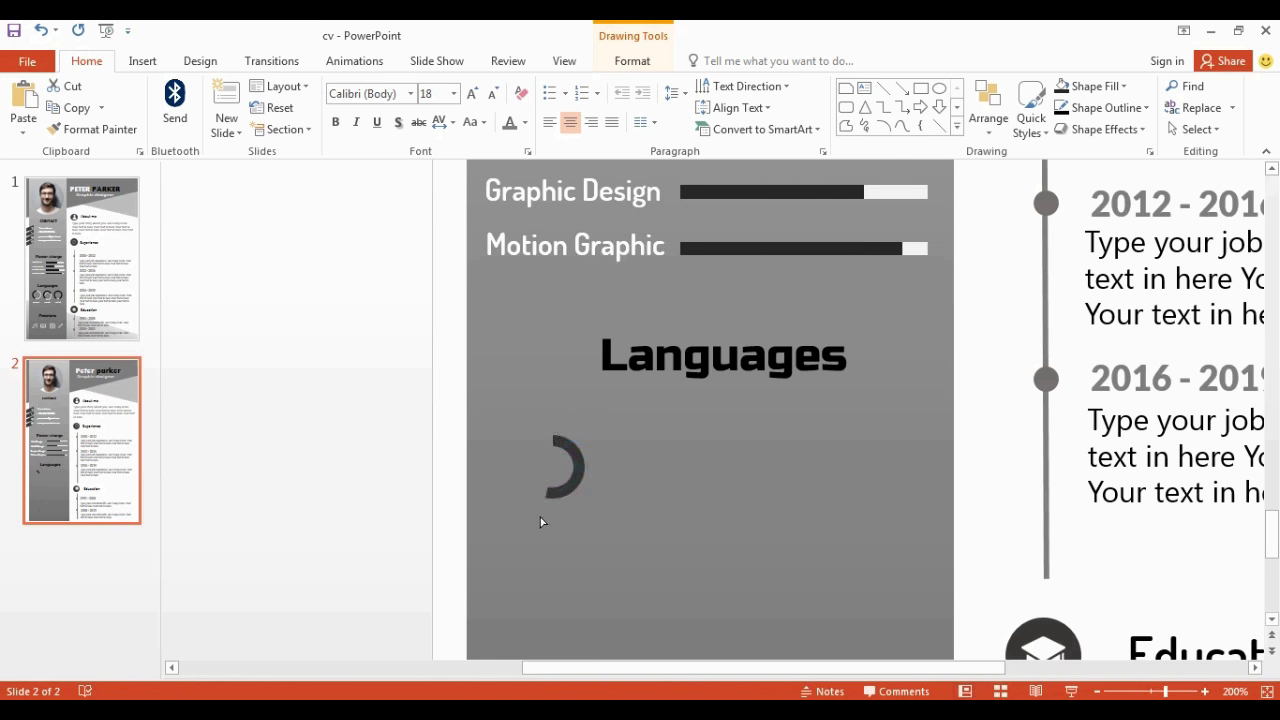
drag(539, 521, 540, 518)
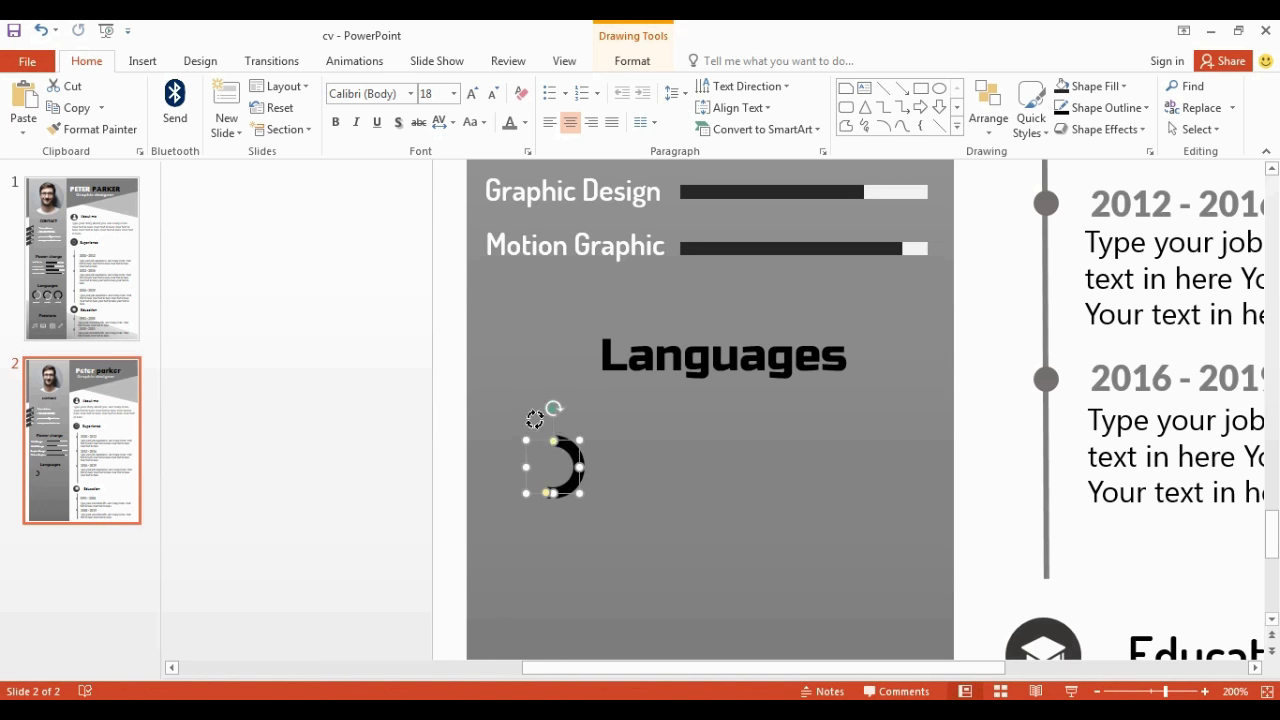
mouse_move(535, 419)
mouse_down()
mouse_move(514, 517)
mouse_move(571, 523)
mouse_up()
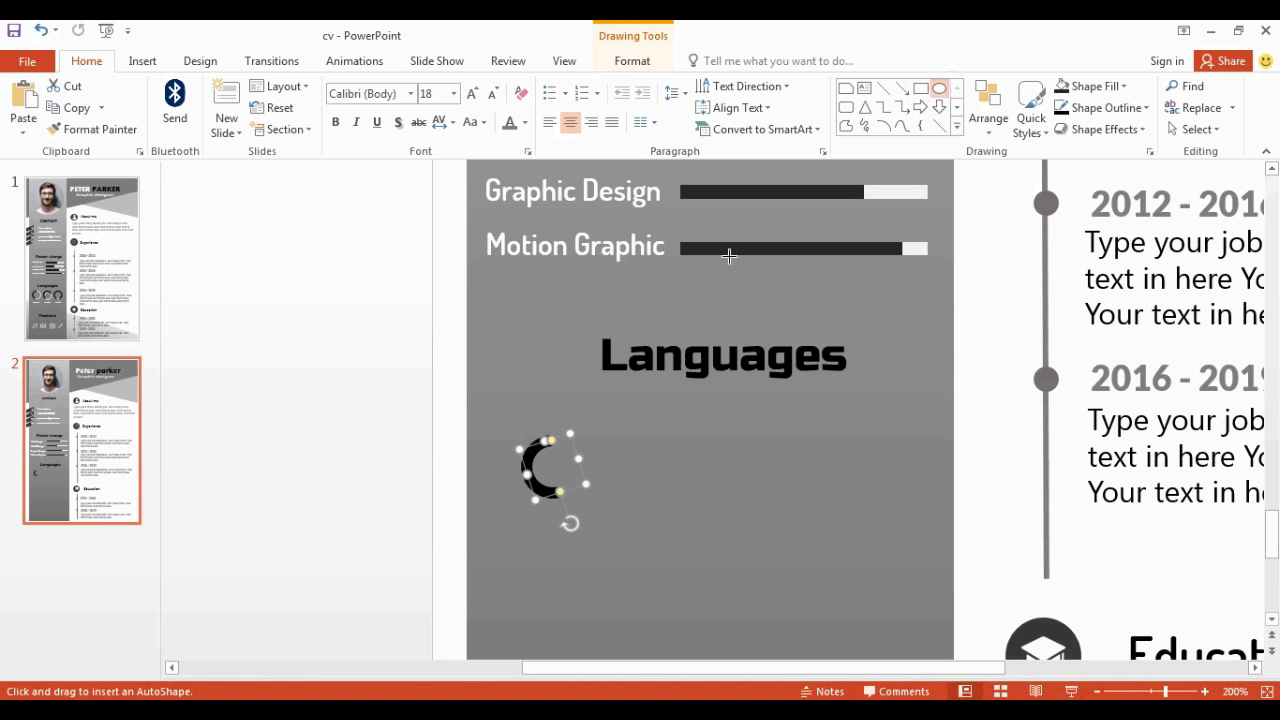
Draw a circle on the arc, send it behind, and give it a 3 pt outline.
mouse_move(608, 427)
mouse_down()
mouse_move(677, 497)
mouse_move(614, 471)
mouse_move(569, 477)
mouse_move(597, 472)
mouse_move(582, 460)
mouse_up()
right_click(597, 472)
click(606, 303)
right_click(610, 464)
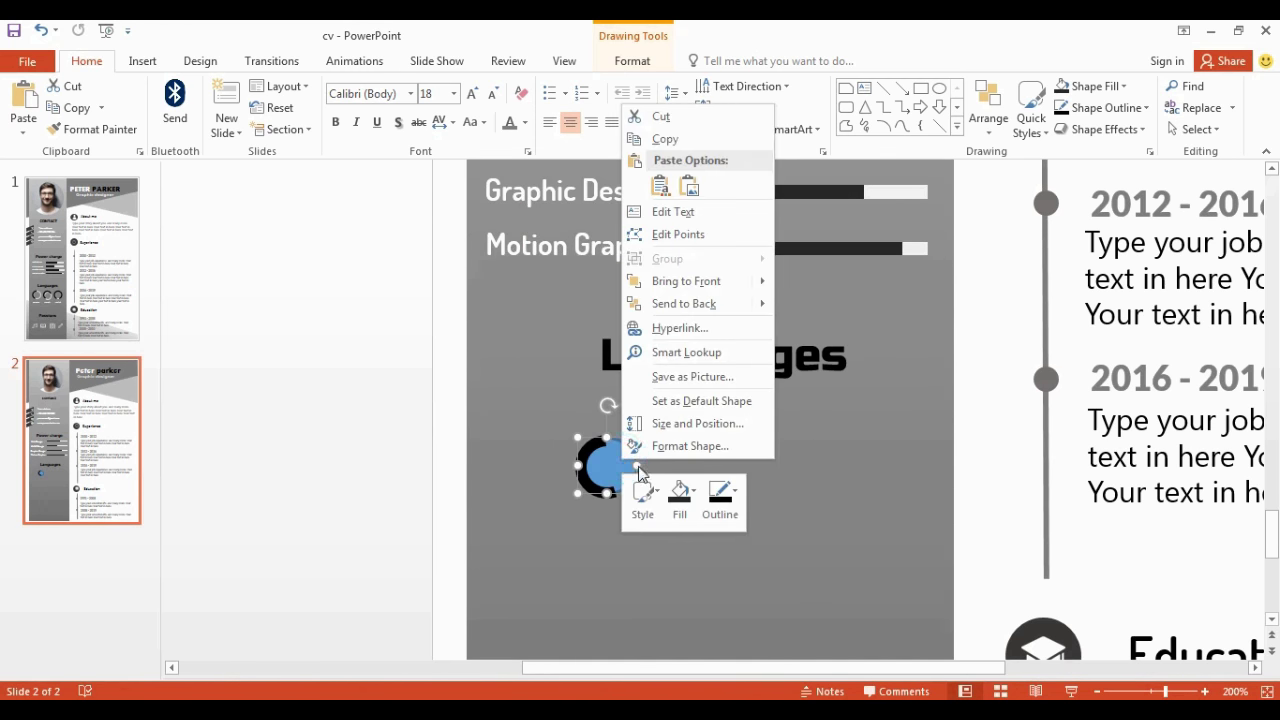
click(718, 495)
mouse_move(746, 441)
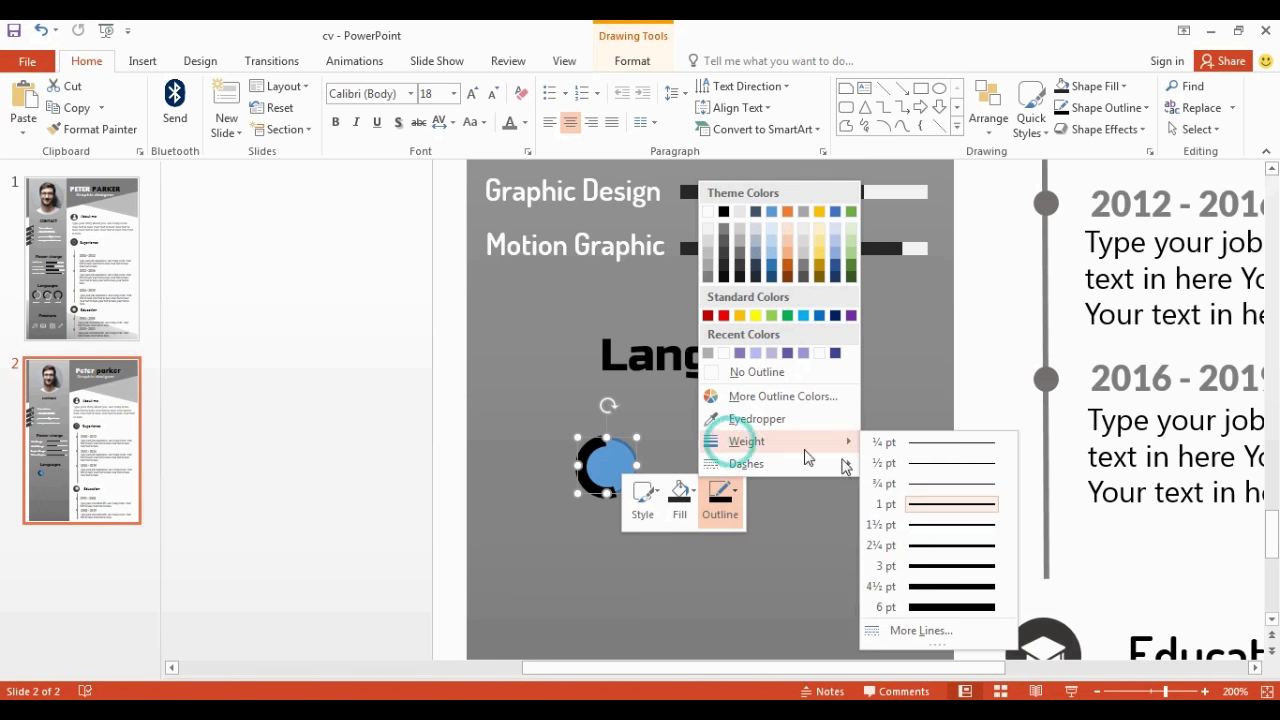
click(880, 545)
right_click(618, 463)
click(728, 495)
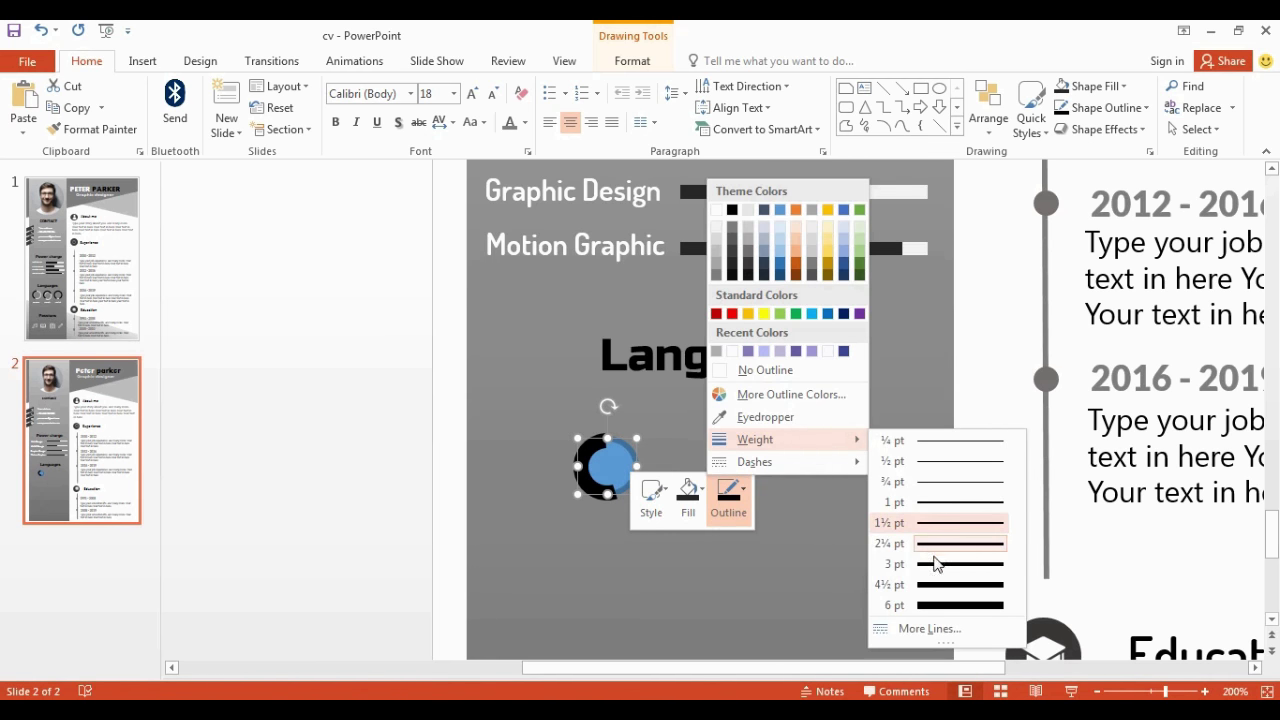
click(937, 564)
click(621, 461)
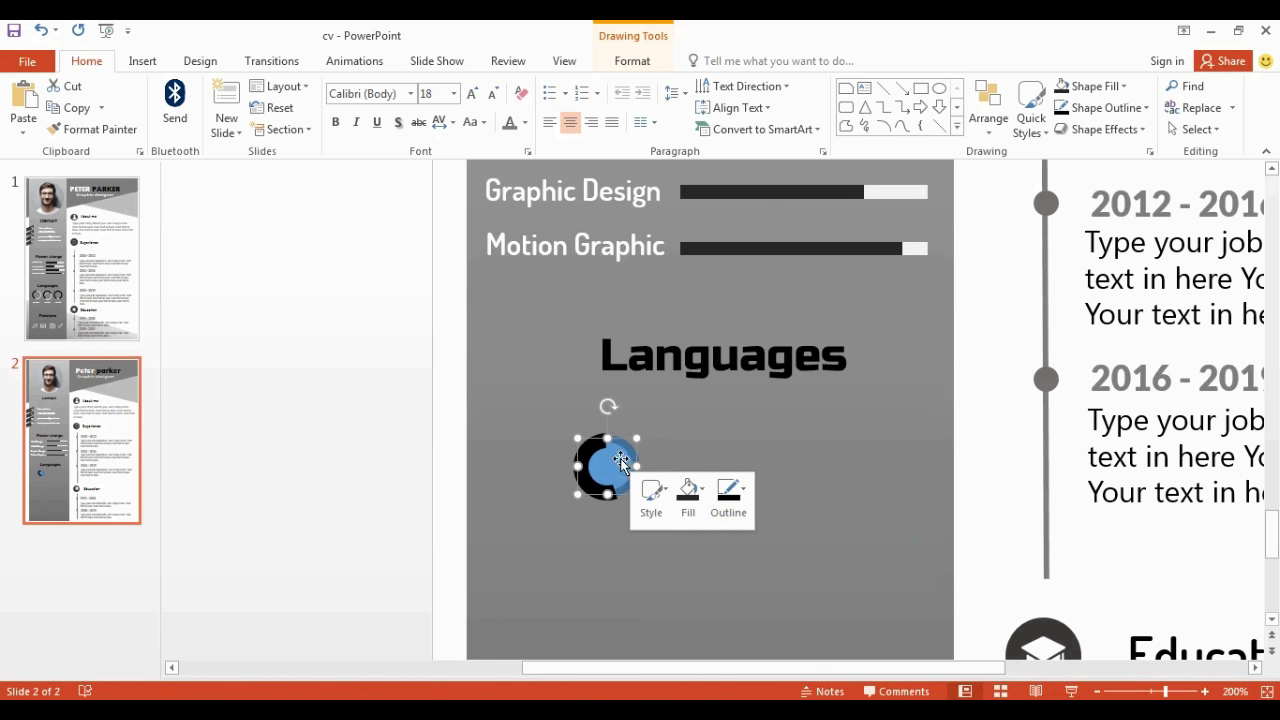
click(452, 402)
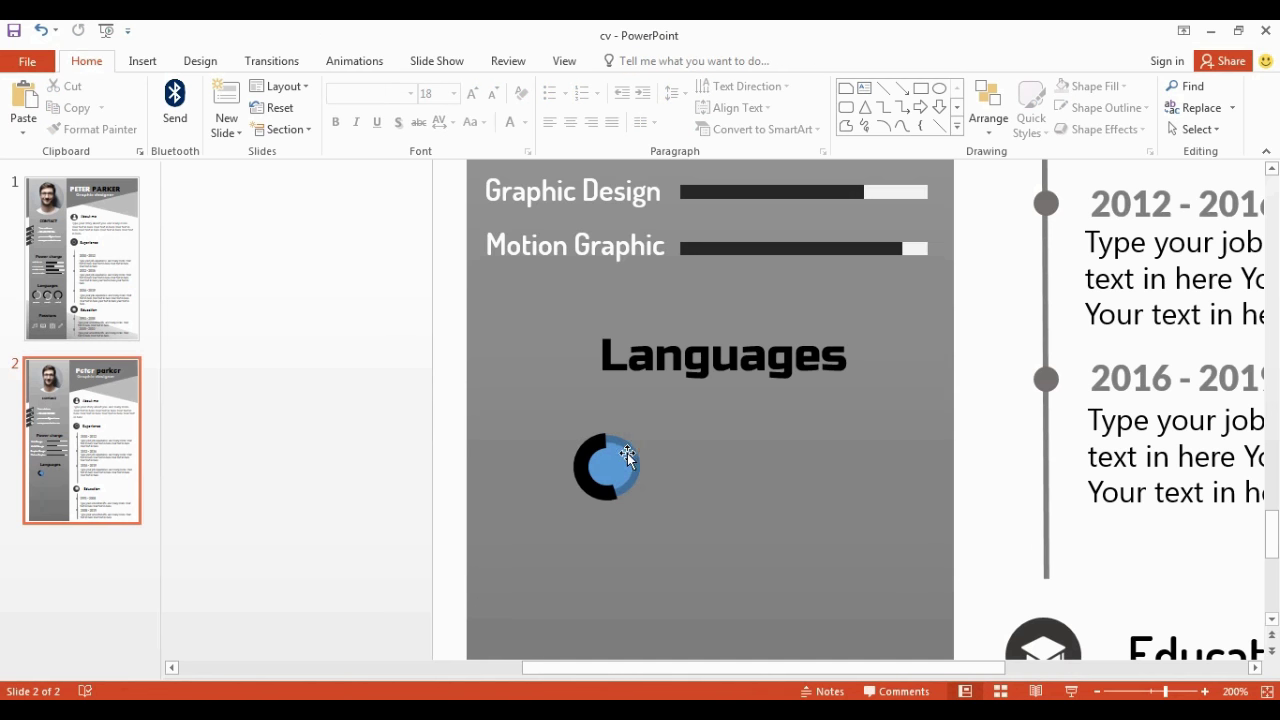
Remove the circle's fill and give it a white outline to complete the ring.
right_click(627, 457)
click(666, 503)
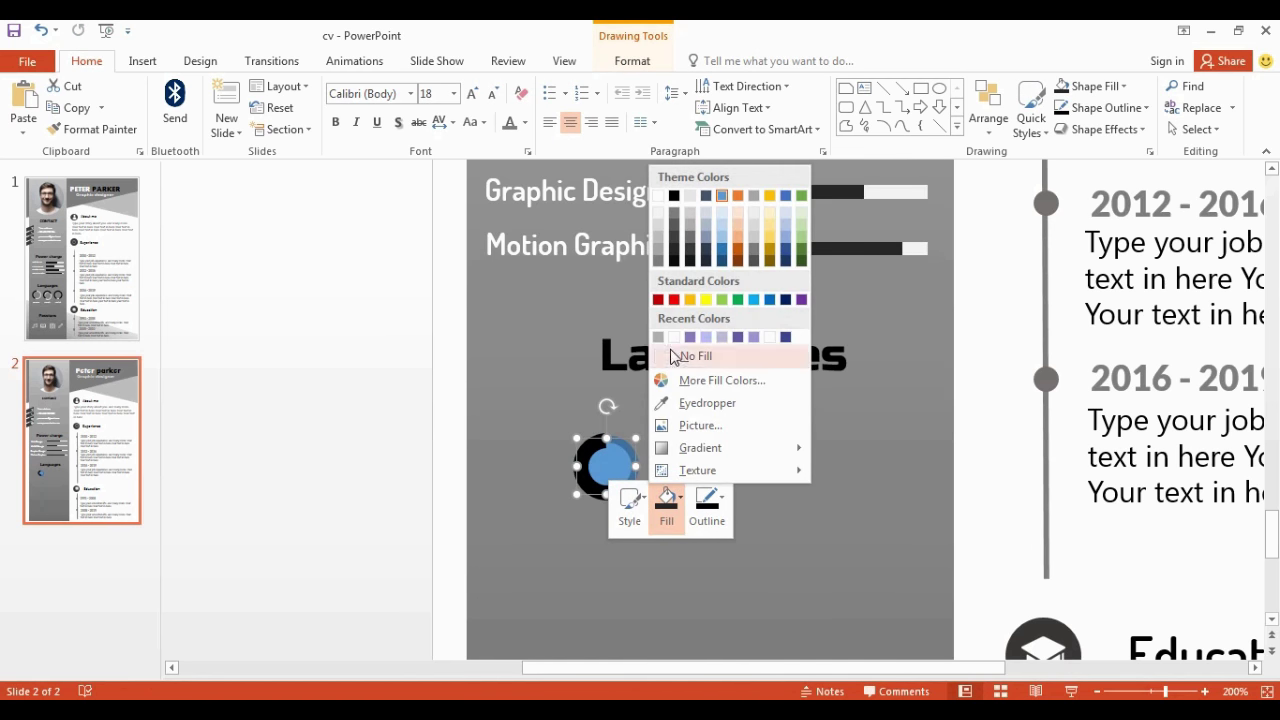
click(674, 357)
click(707, 505)
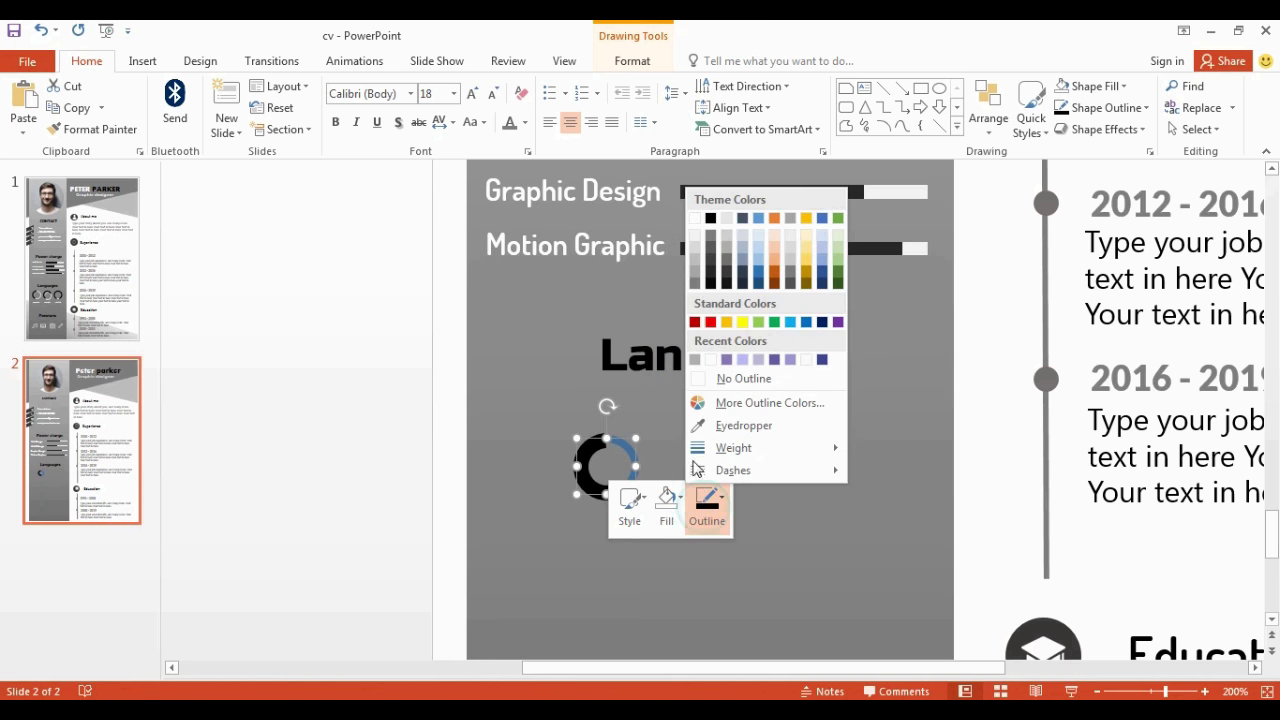
click(695, 220)
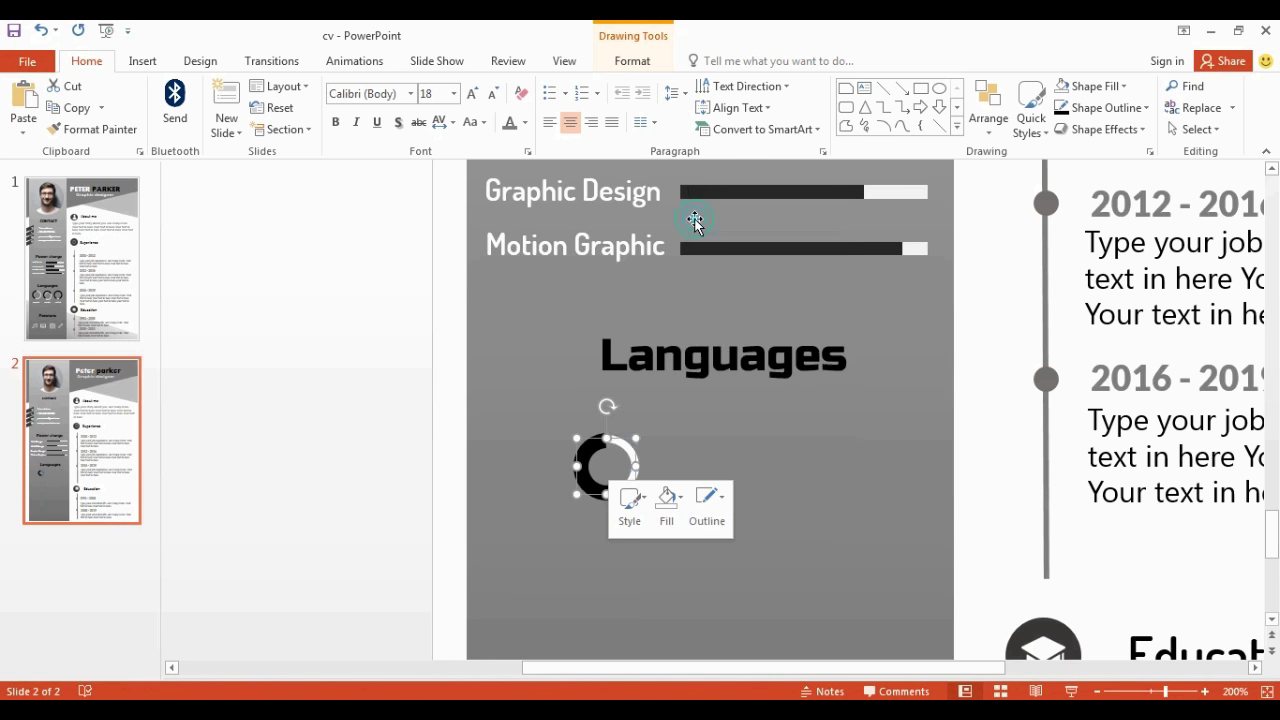
click(440, 398)
Duplicate the ring twice in a row, lengthen the second and third arcs, and add a text box below.
mouse_move(575, 452)
mouse_down()
mouse_move(655, 505)
mouse_move(718, 481)
mouse_move(820, 490)
mouse_up()
key(ctrl+d)
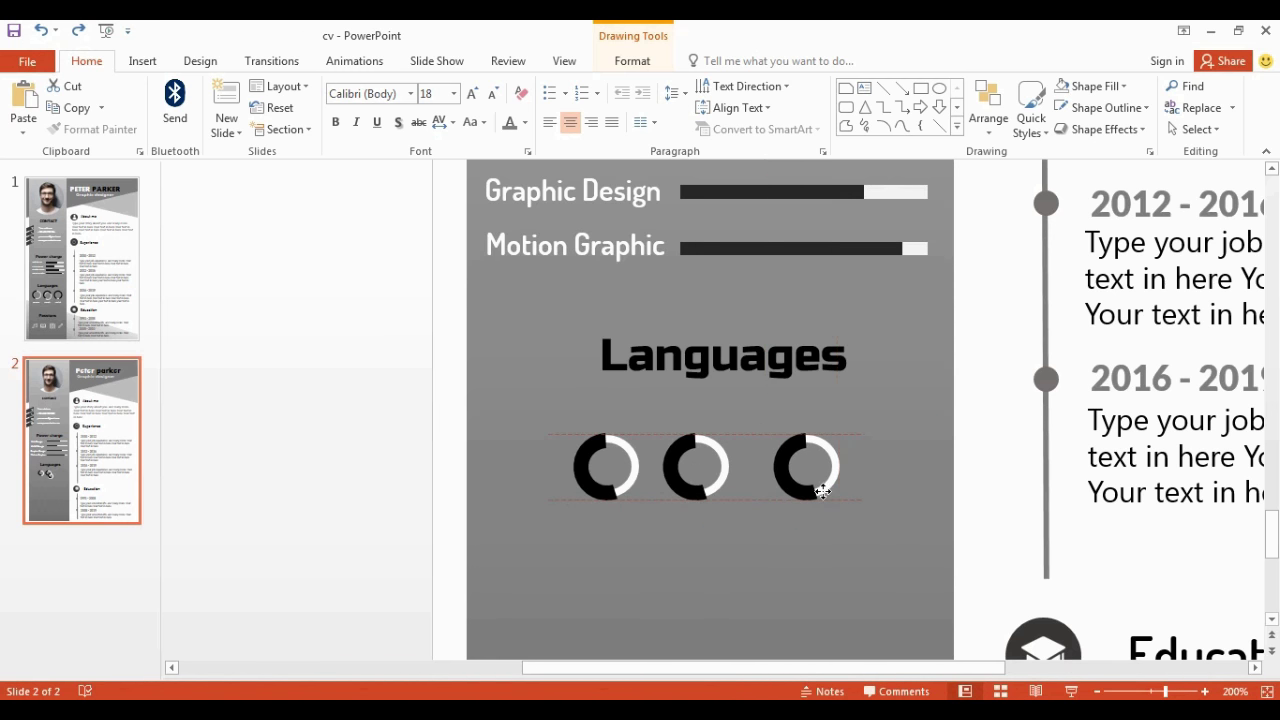
click(694, 450)
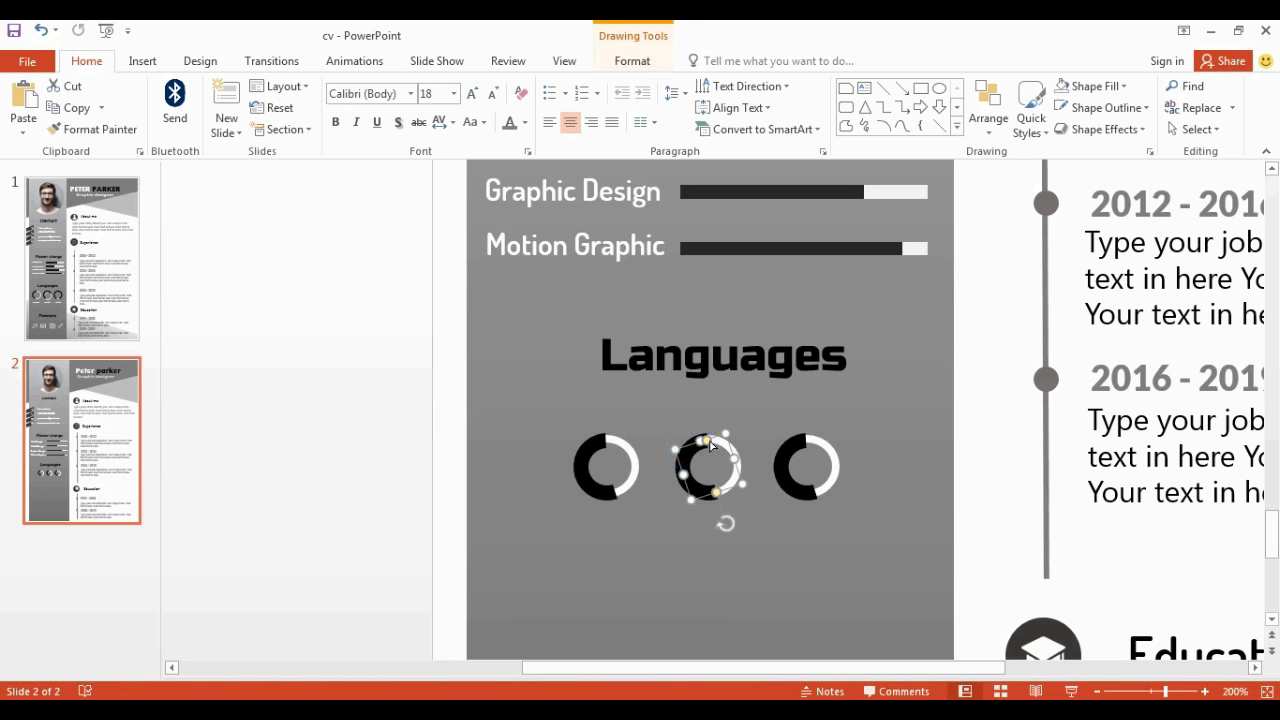
drag(712, 444, 734, 465)
click(806, 450)
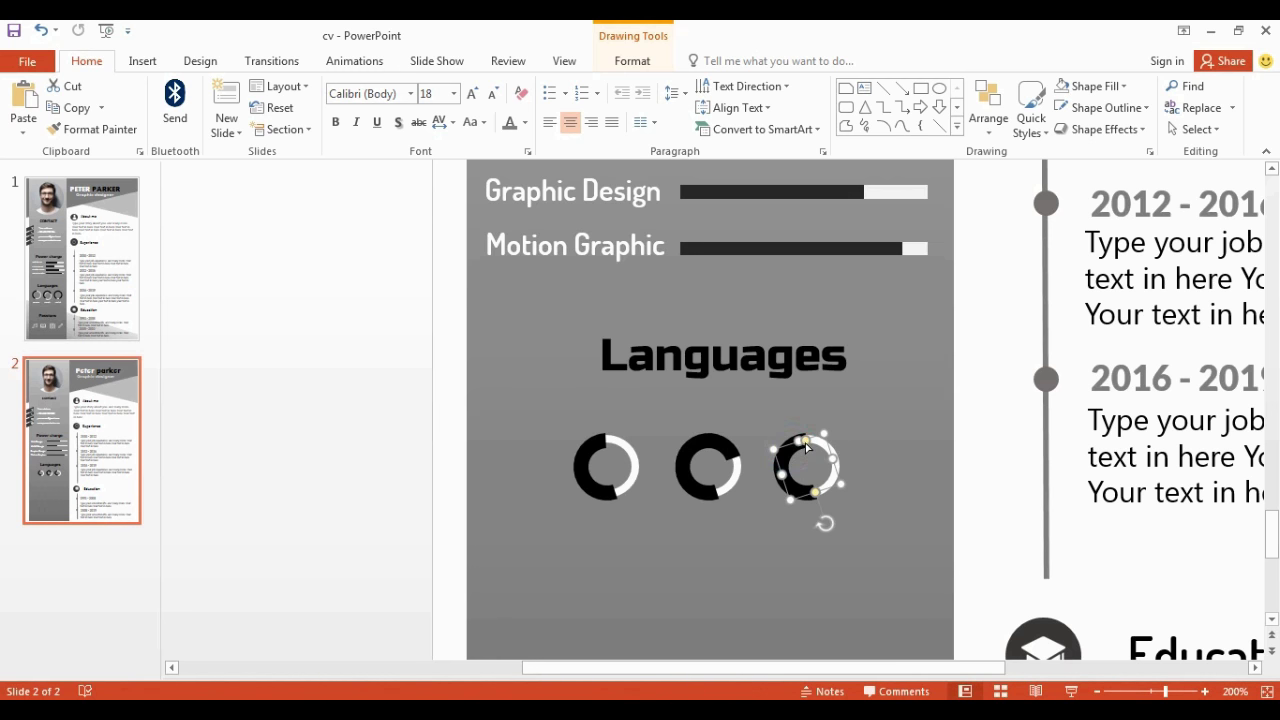
drag(806, 448, 840, 468)
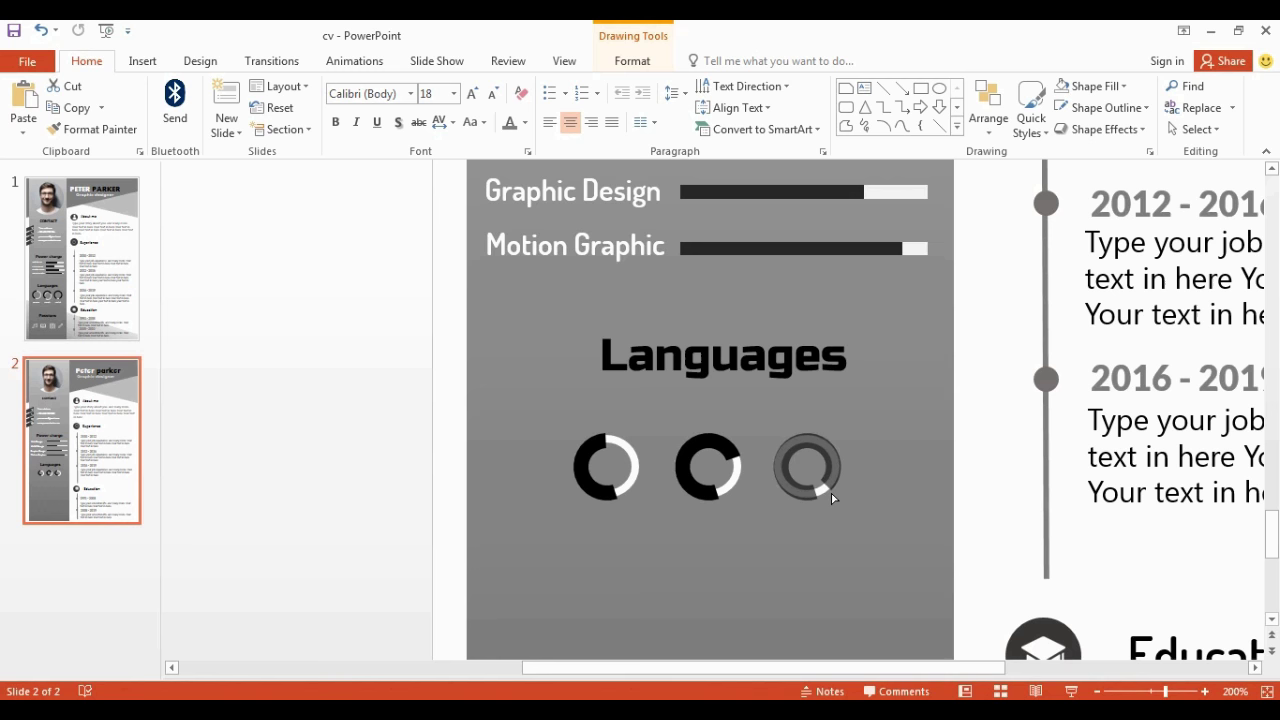
drag(828, 498, 823, 518)
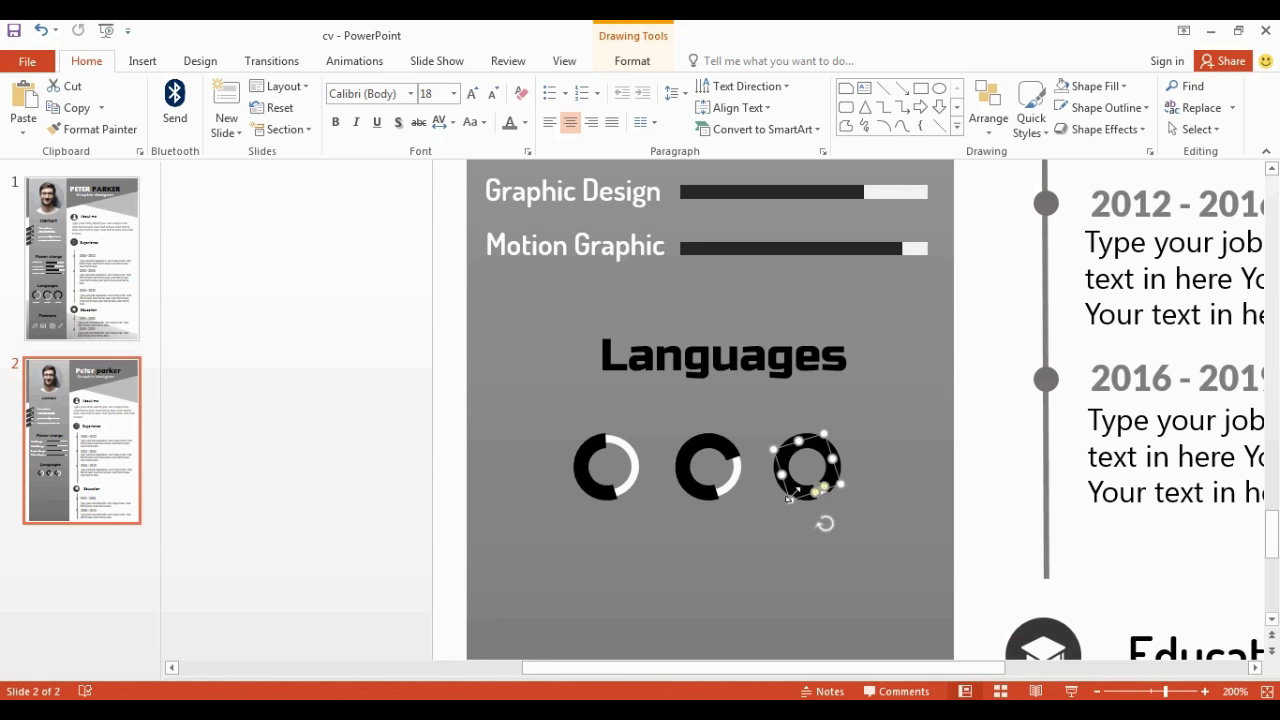
click(571, 546)
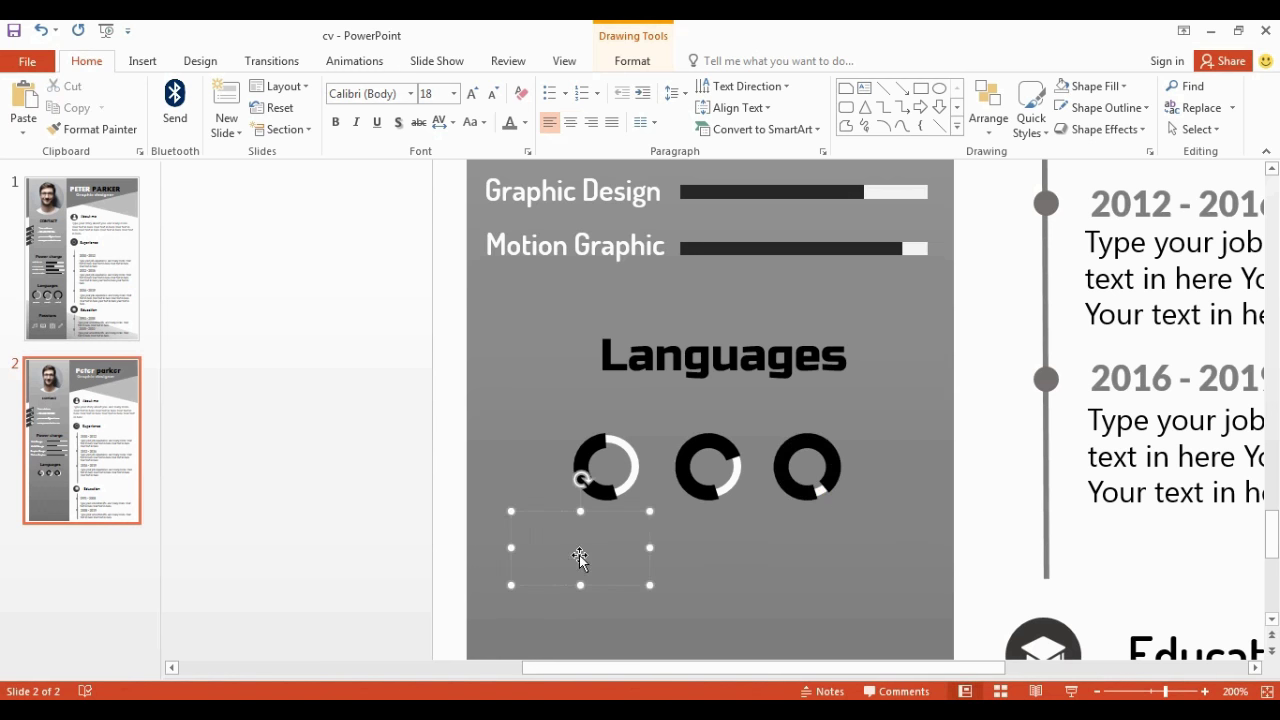
Label the first ring 'Germen' in Dosis 10 with Capitalize Each Word case.
text(ger)
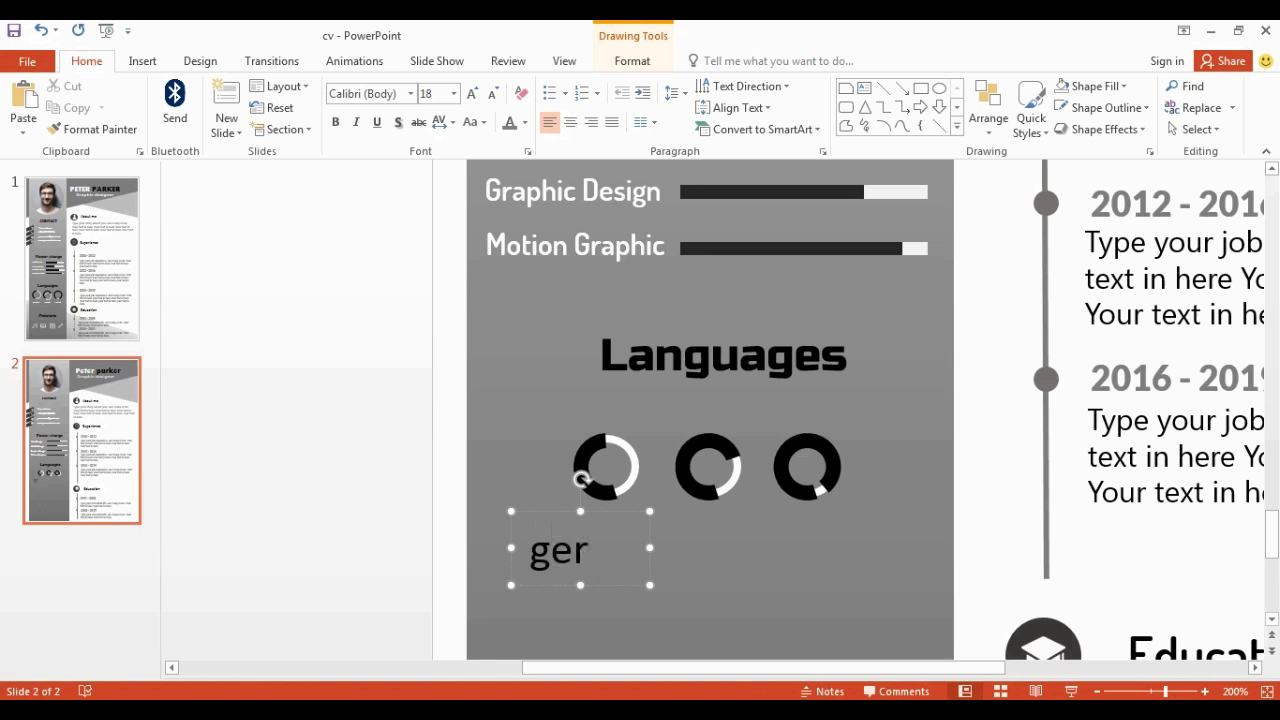
text(e)
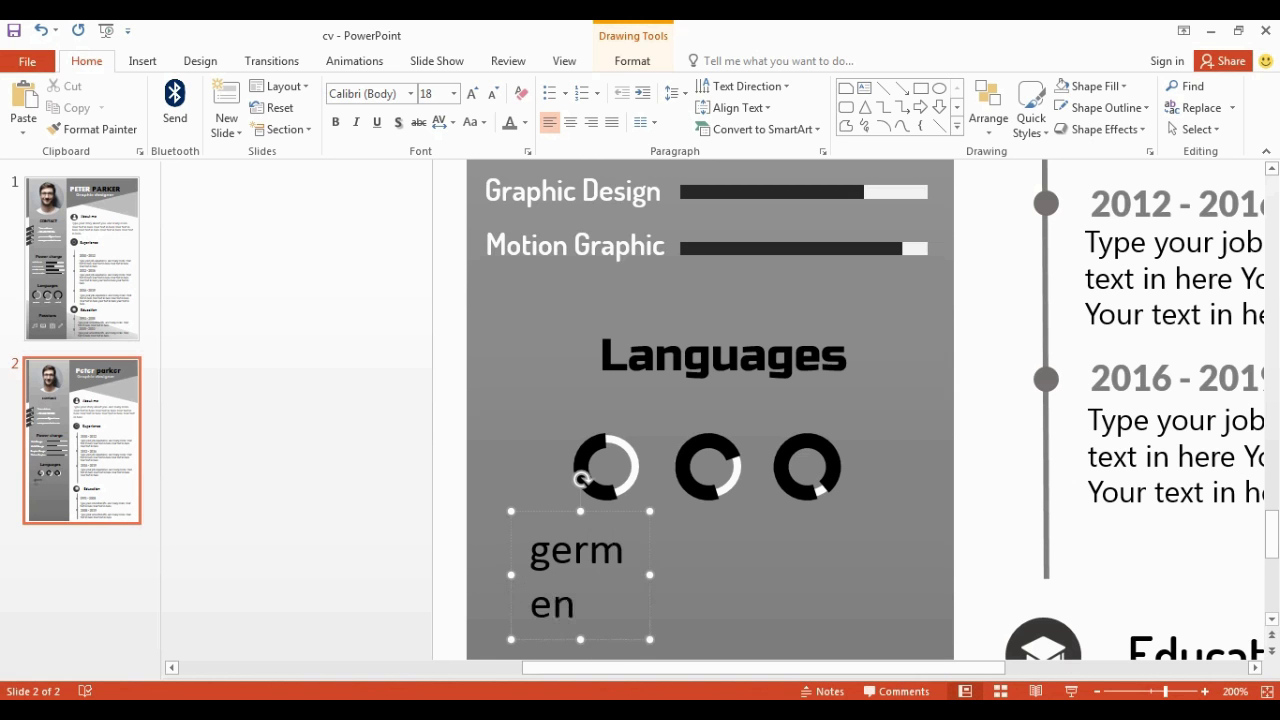
double_click(587, 560)
click(410, 93)
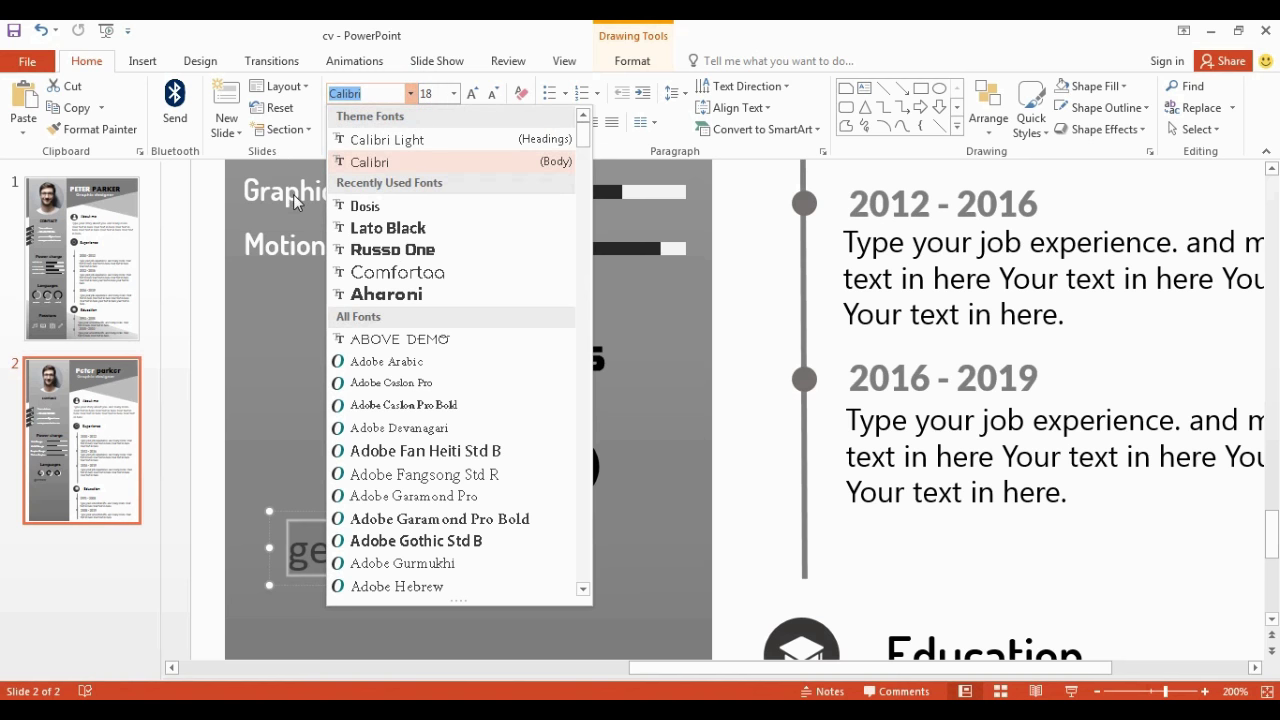
click(356, 205)
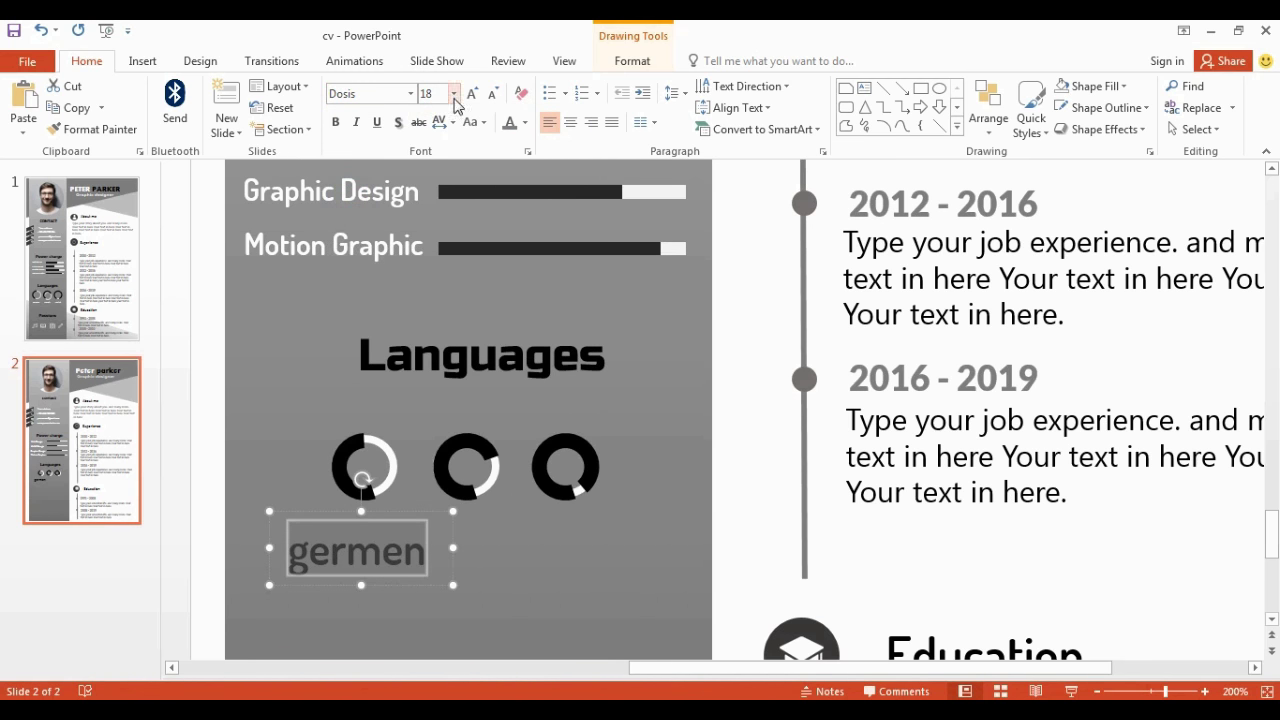
click(454, 93)
click(427, 150)
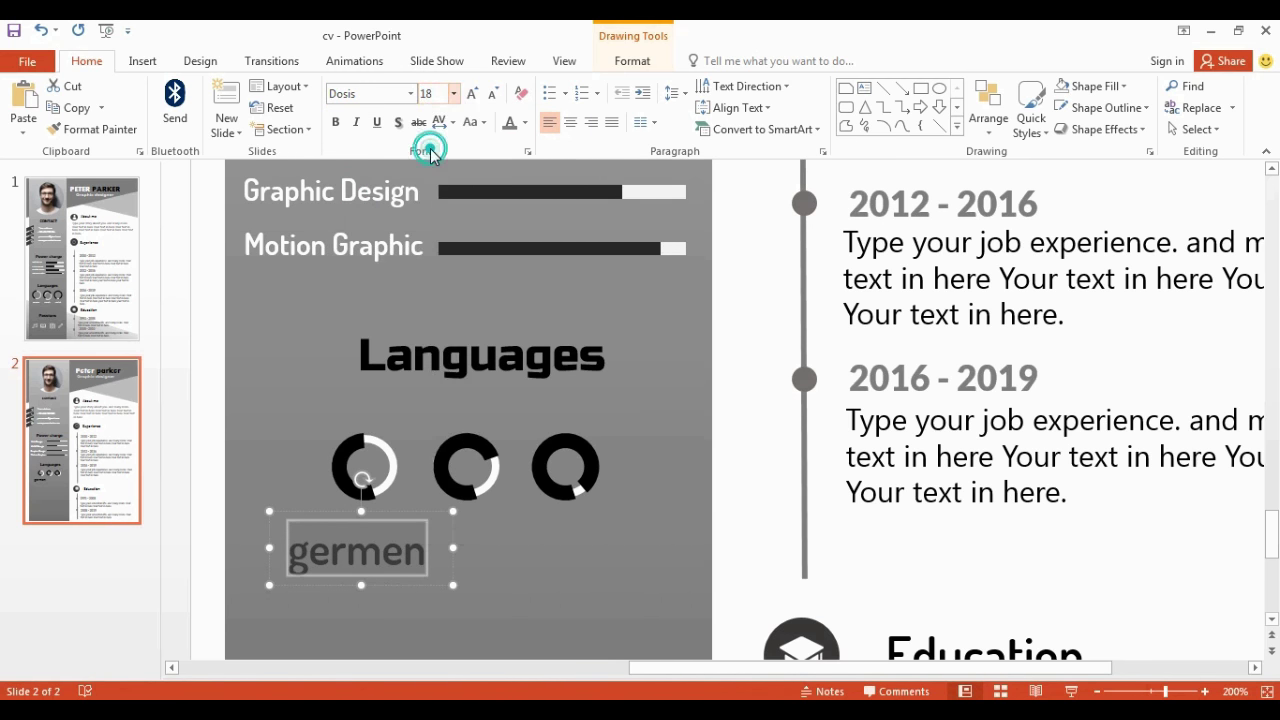
click(473, 122)
click(487, 191)
click(487, 214)
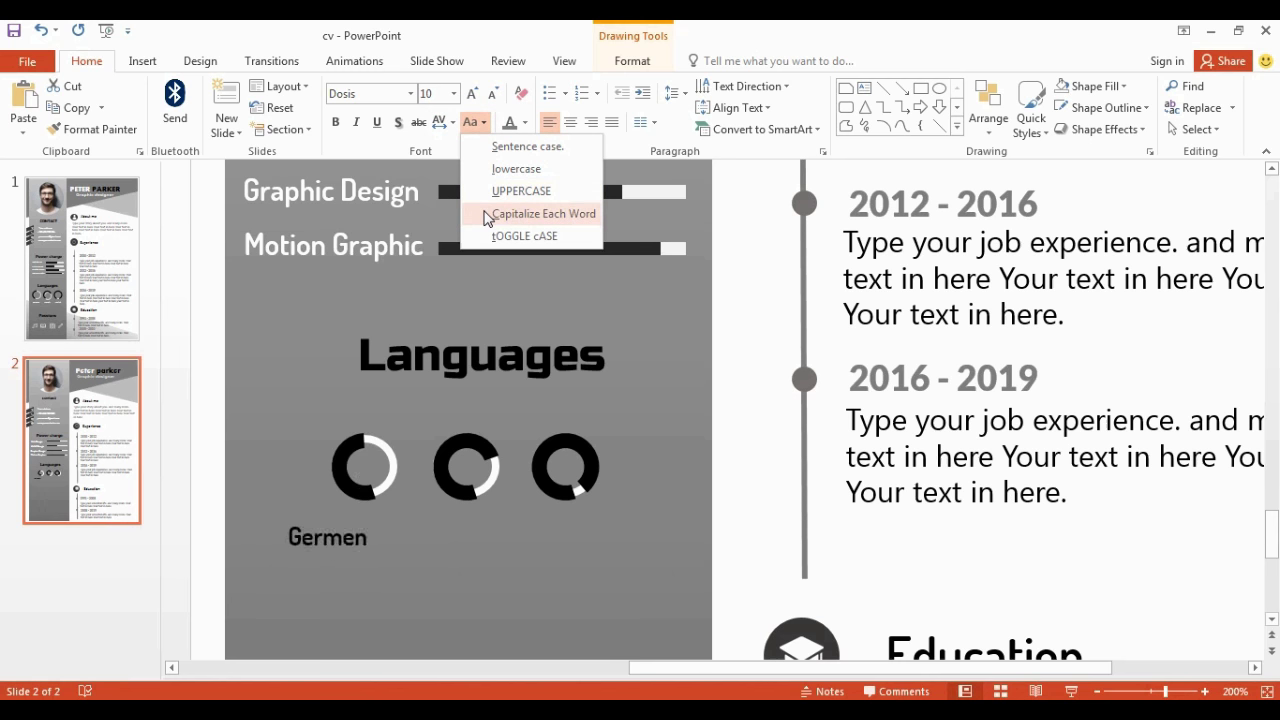
Copy the label under the second and third rings and retype them as French and English.
click(366, 512)
key(ctrl+c)
key(ctrl+v)
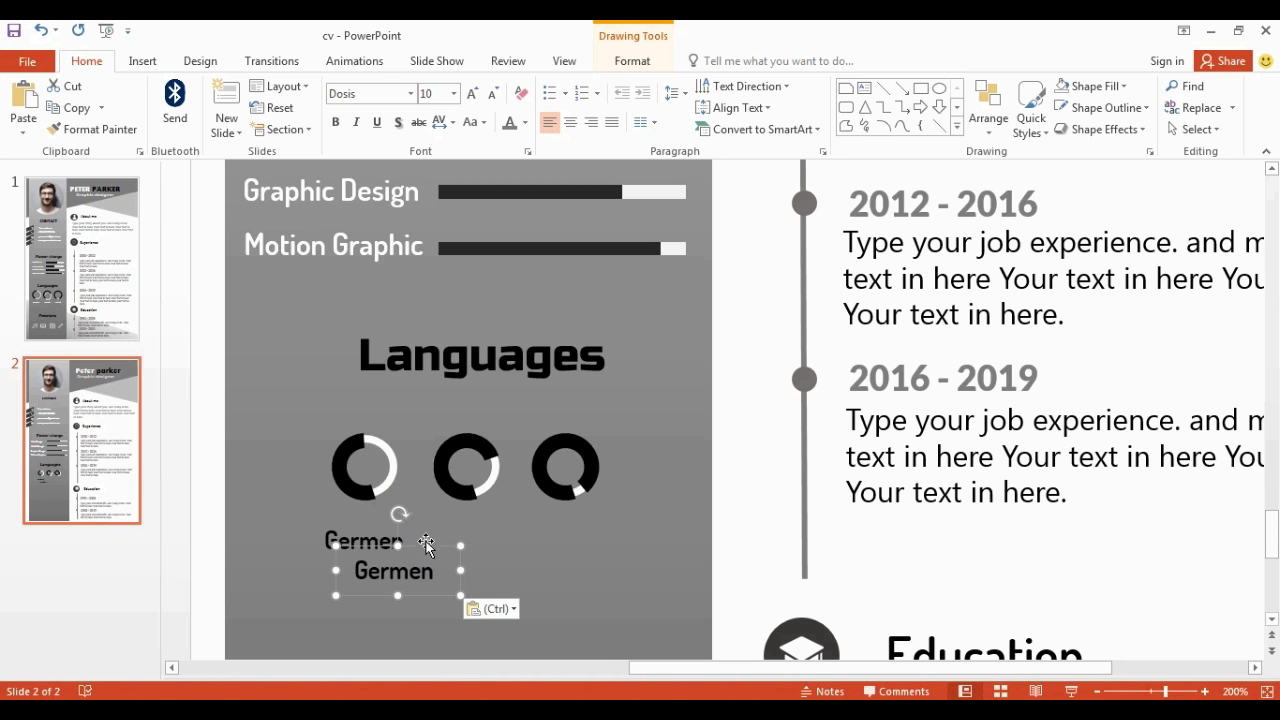
drag(427, 553, 499, 521)
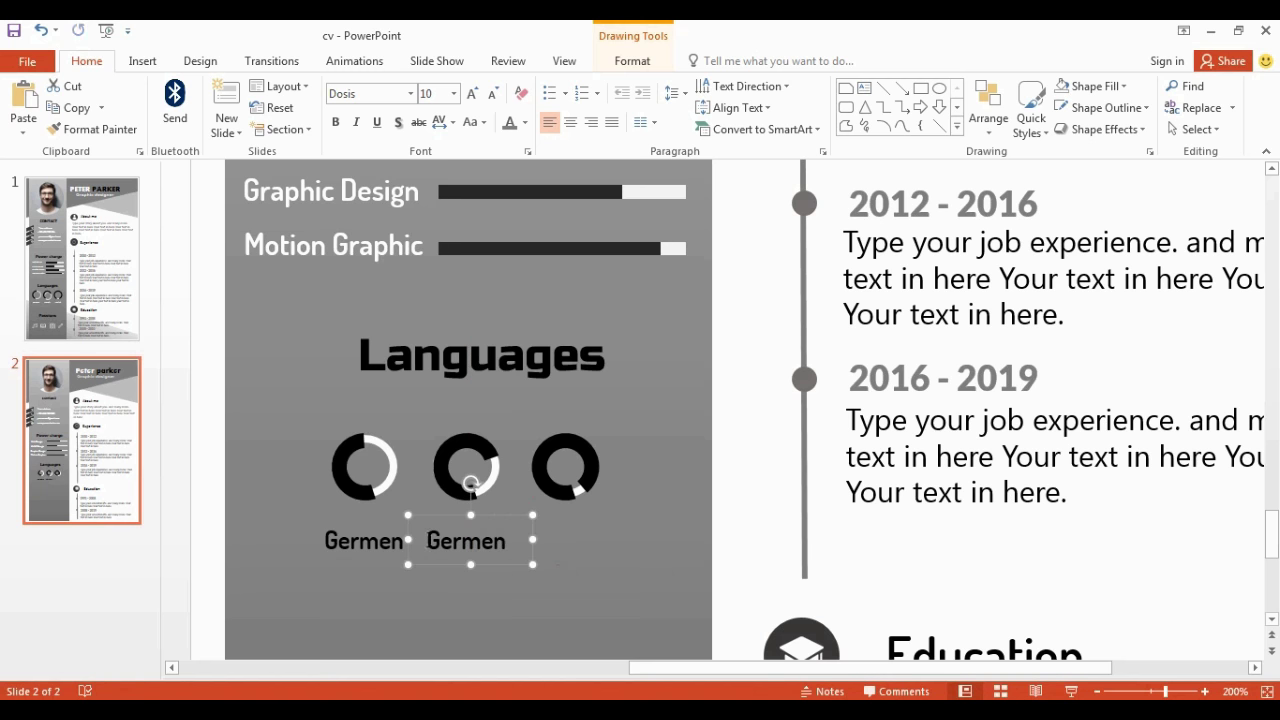
drag(430, 540, 525, 545)
key(Delete)
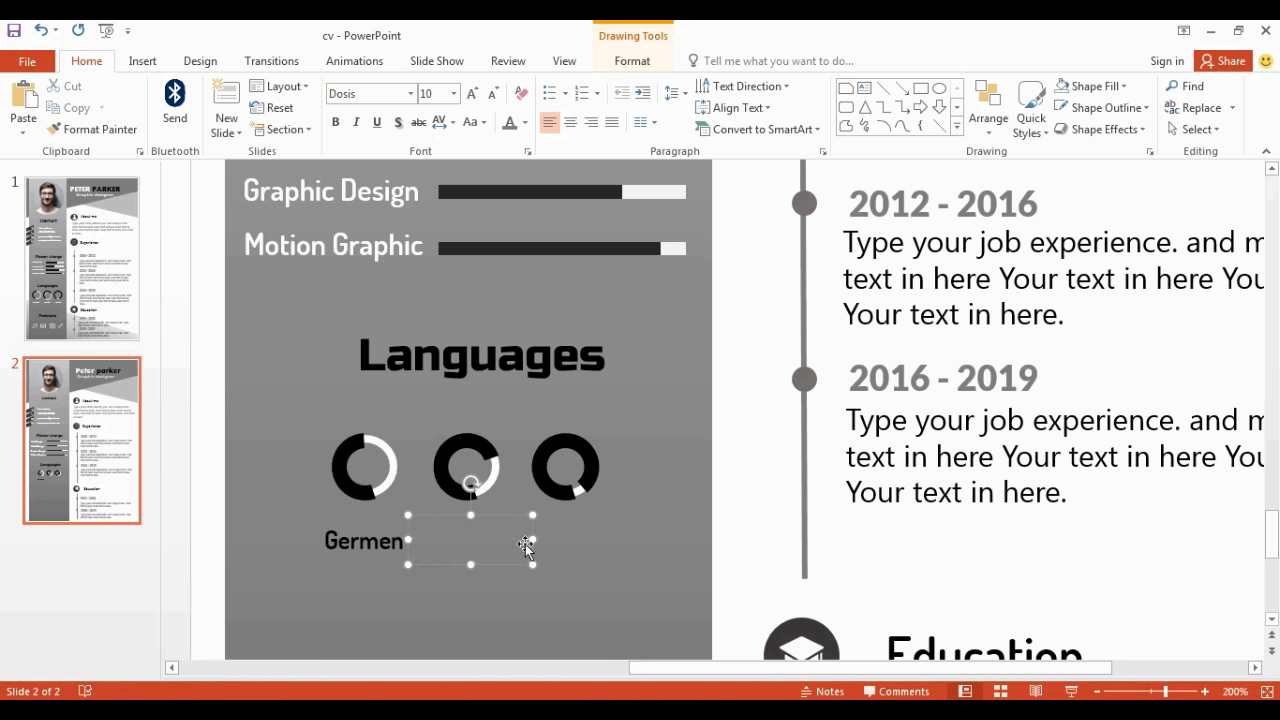
text(French)
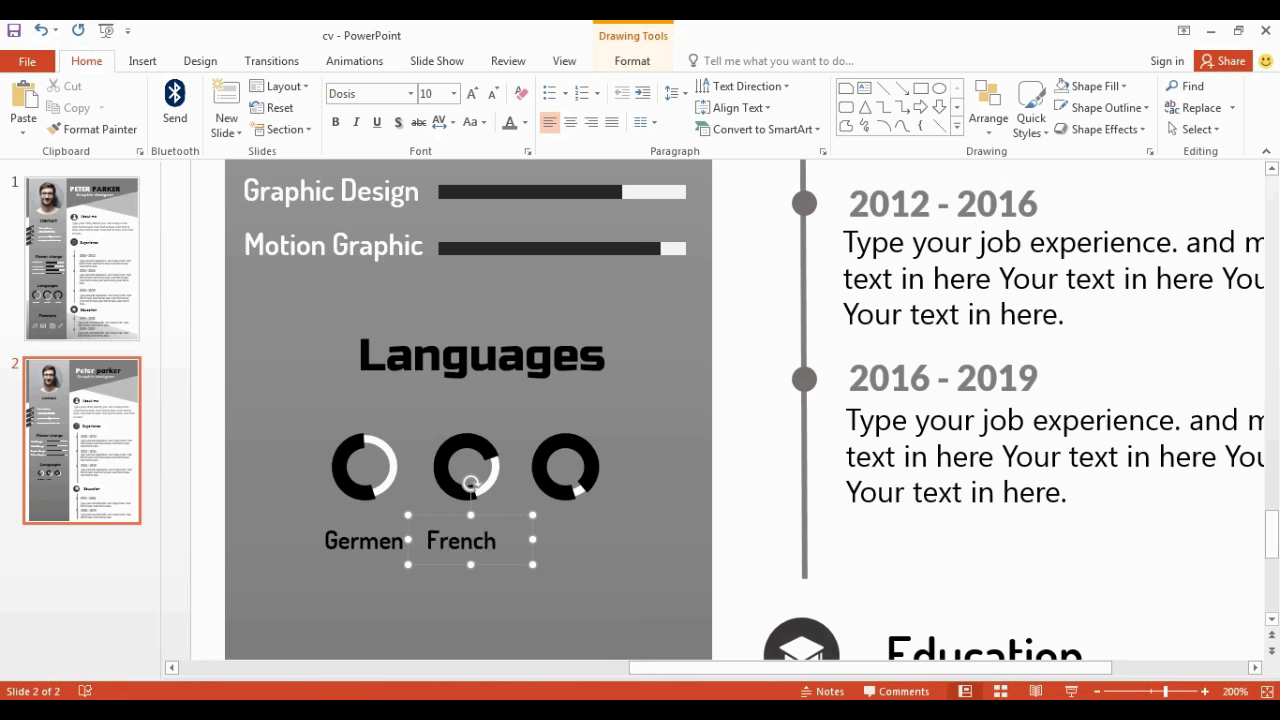
drag(530, 535, 630, 535)
text(Englis)
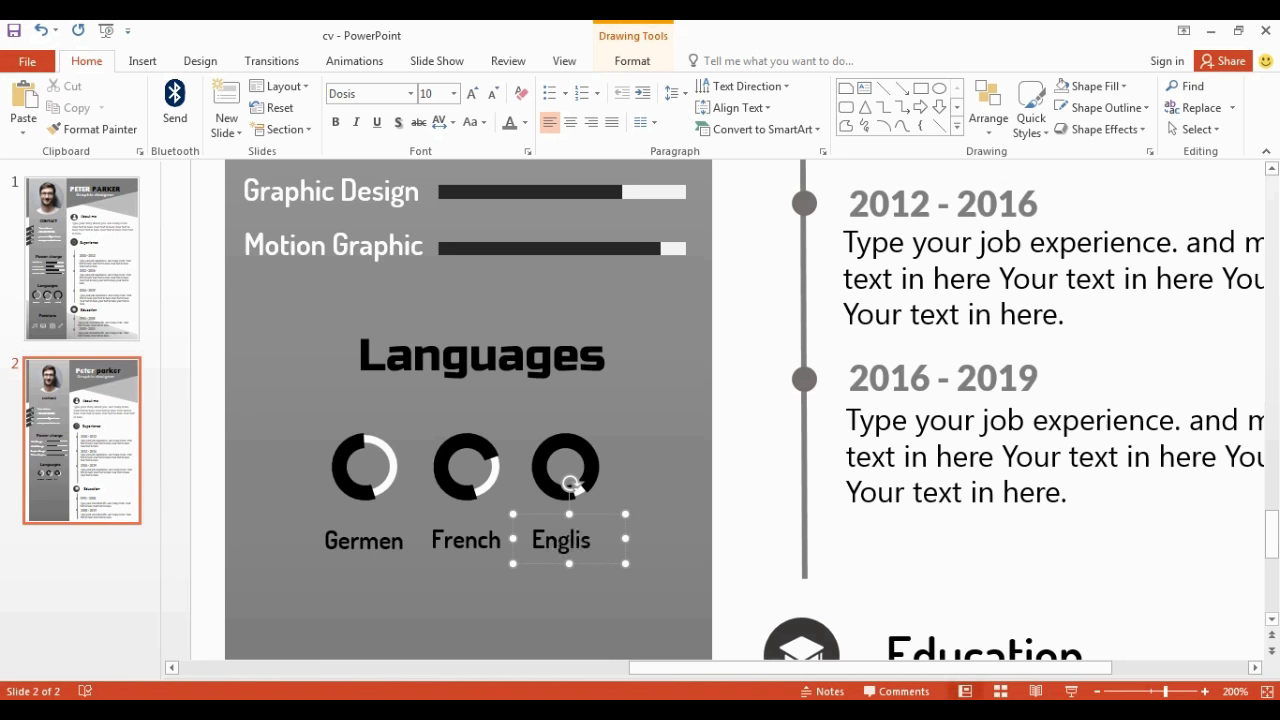
Duplicate the Languages heading below as 'Passions' and line up music, book, camera and pencil icons beneath it.
scroll(421, 253, down, 1)
click(421, 253)
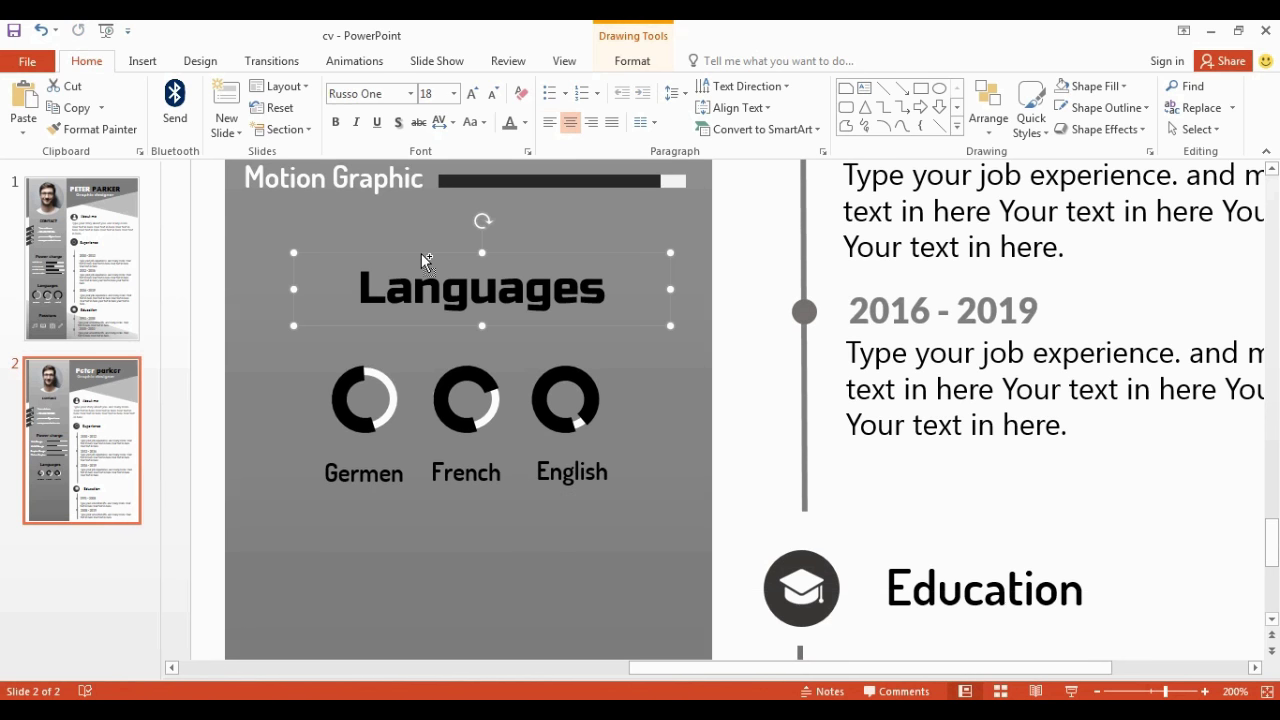
mouse_move(421, 253)
mouse_down()
mouse_move(449, 284)
mouse_move(435, 463)
mouse_move(414, 528)
mouse_up()
scroll(309, 512, down, 2)
scroll(309, 512, down, 2)
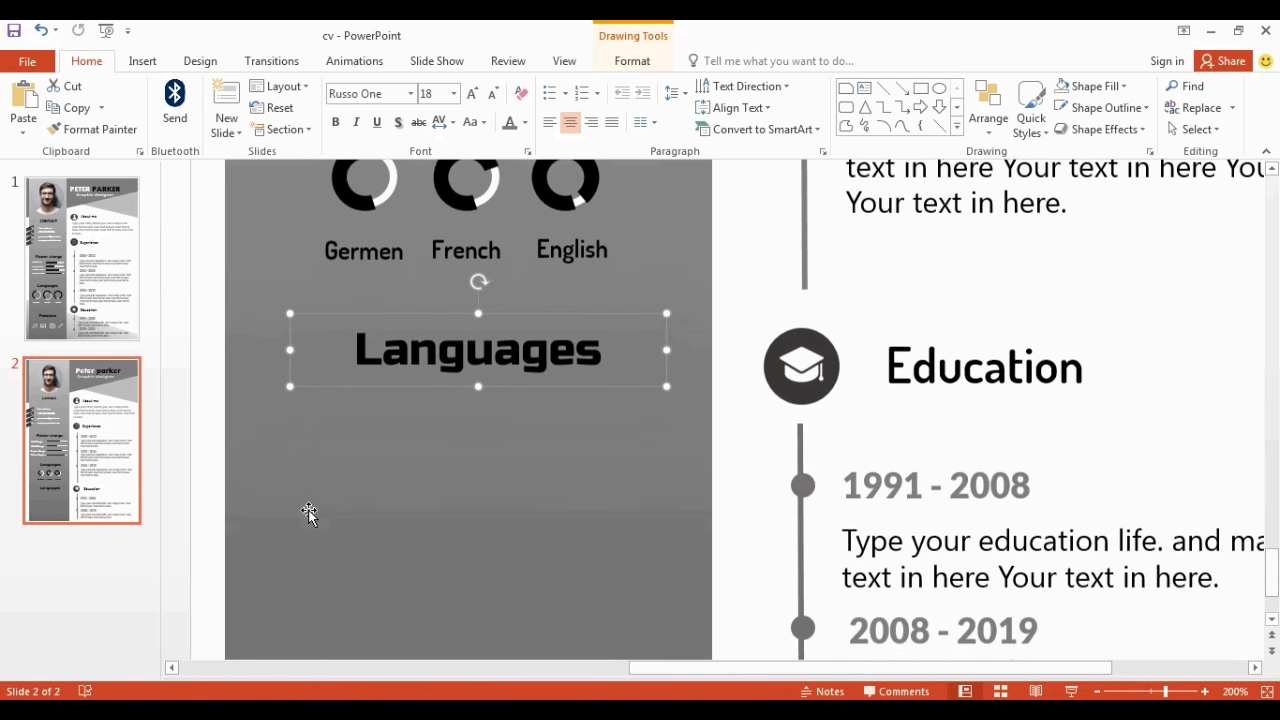
scroll(494, 349, down, 1)
key(BackSpace)
text(P)
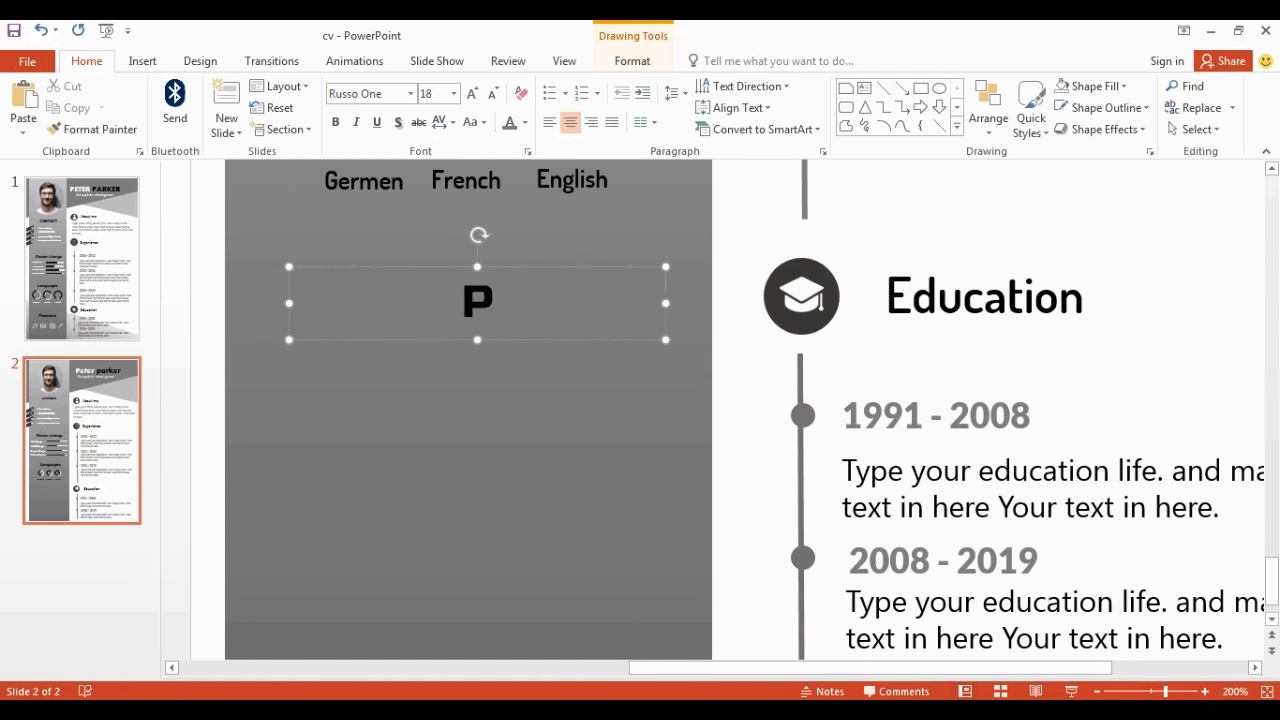
text(ass)
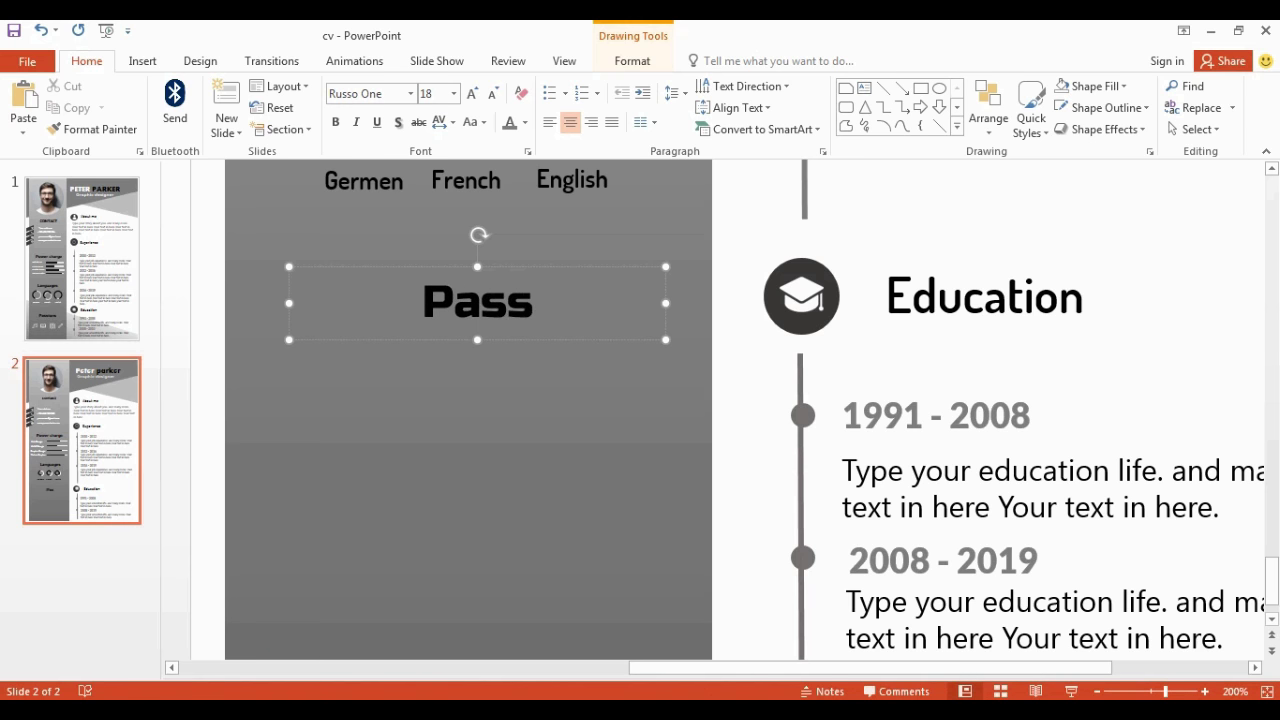
text(ions)
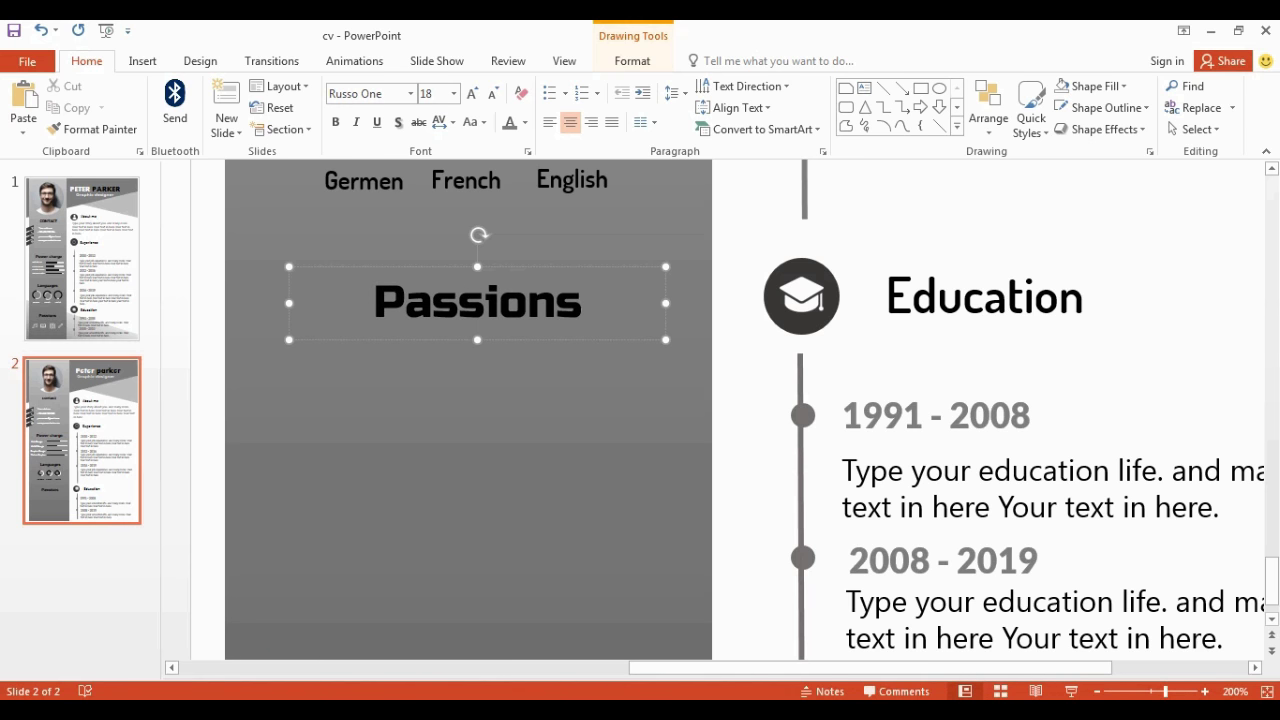
key(ctrl+v)
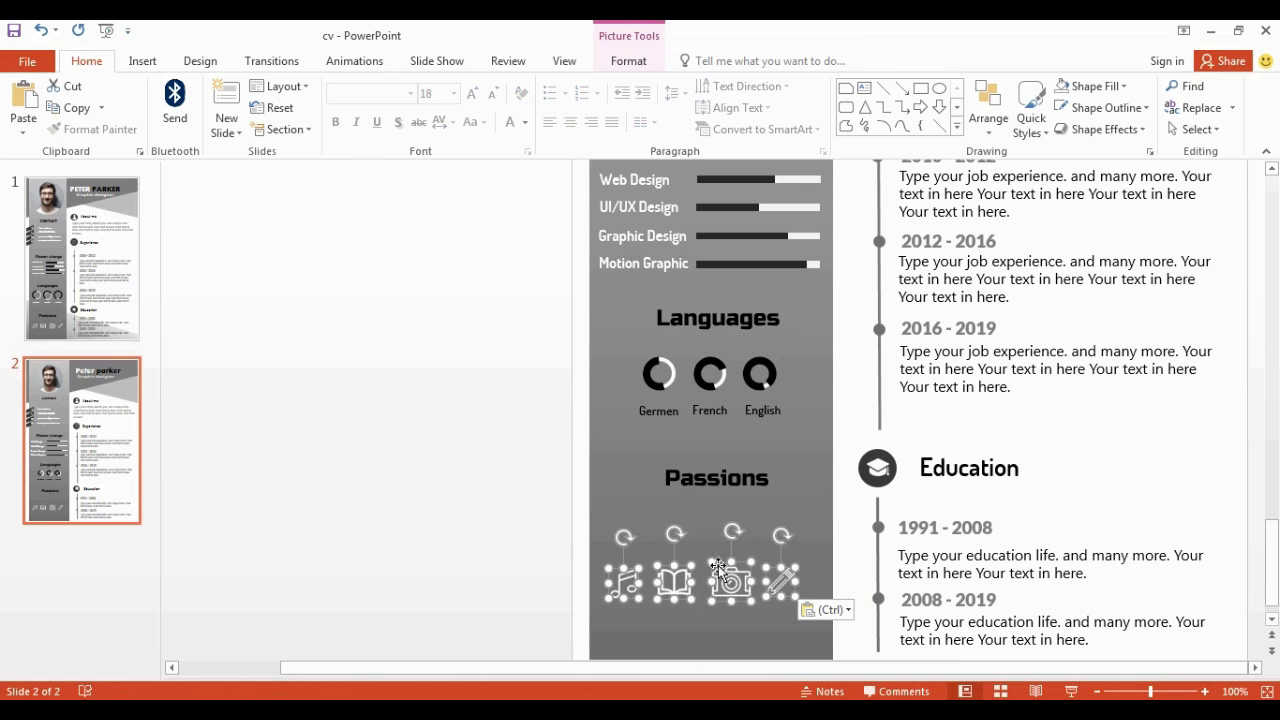
drag(718, 565, 738, 527)
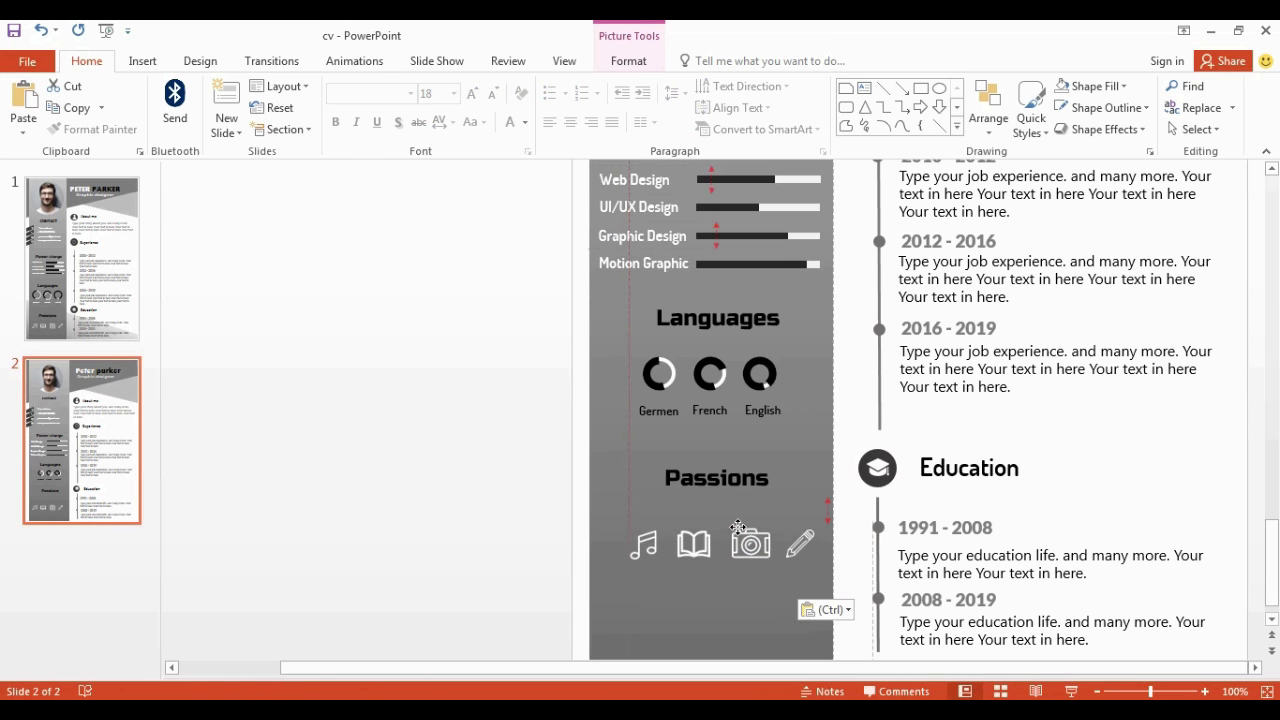
Duplicate the angled grey header shape and move the copy to the bottom of the slide.
click(414, 477)
ctrl+scroll(420, 483, down, 3)
ctrl+scroll(420, 483, down, 1)
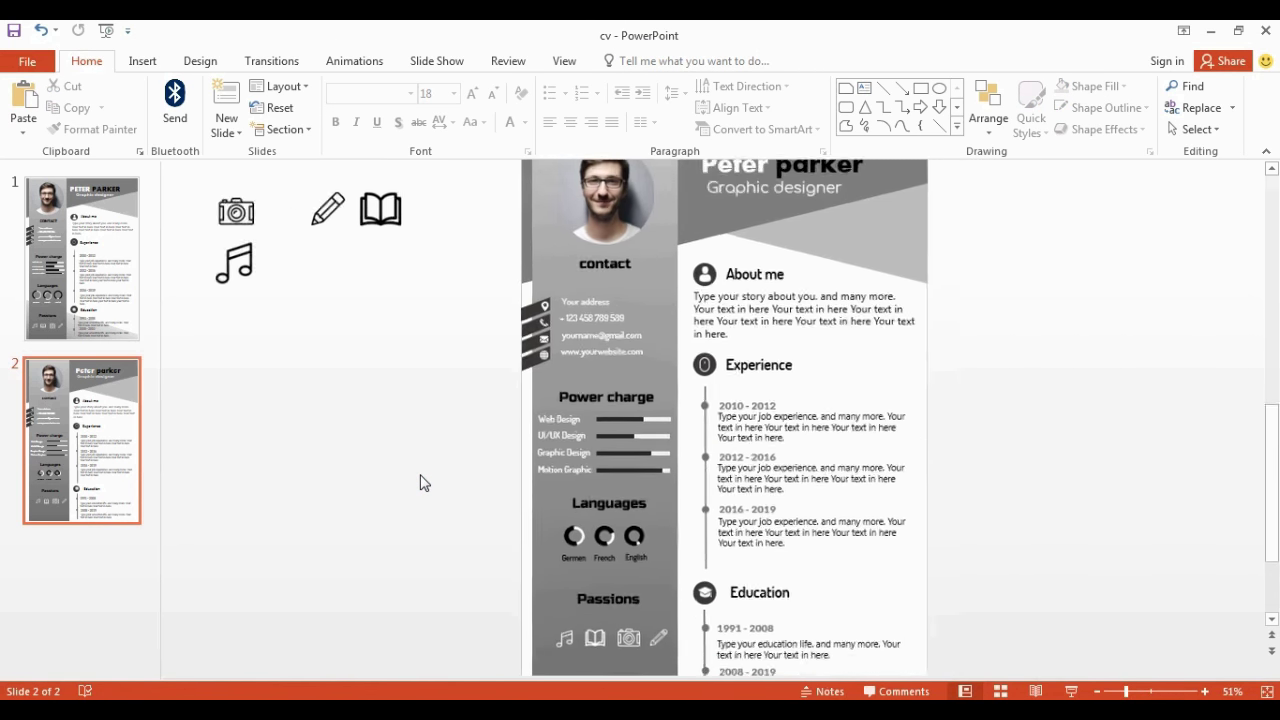
ctrl+scroll(420, 483, down, 1)
click(828, 280)
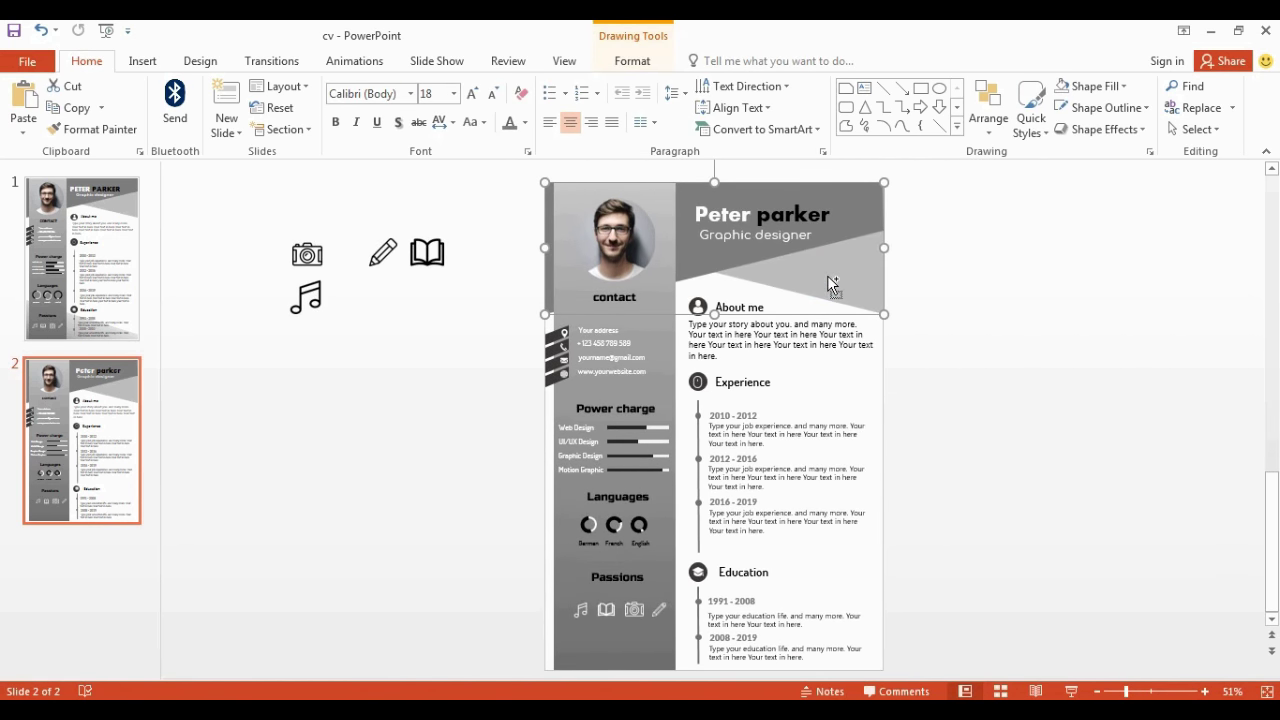
key(ctrl+c)
key(ctrl+v)
drag(829, 285, 826, 634)
Flip the bottom shape both horizontally and vertically.
double_click(826, 634)
click(955, 131)
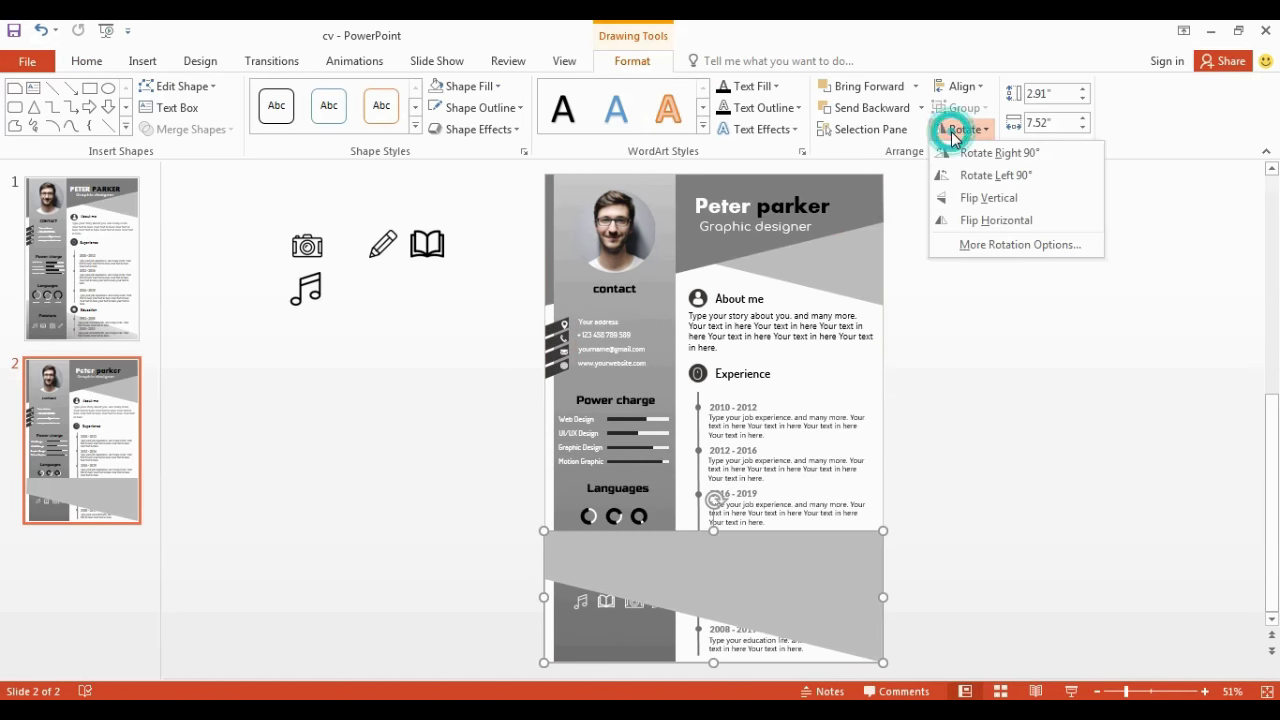
click(950, 221)
click(958, 130)
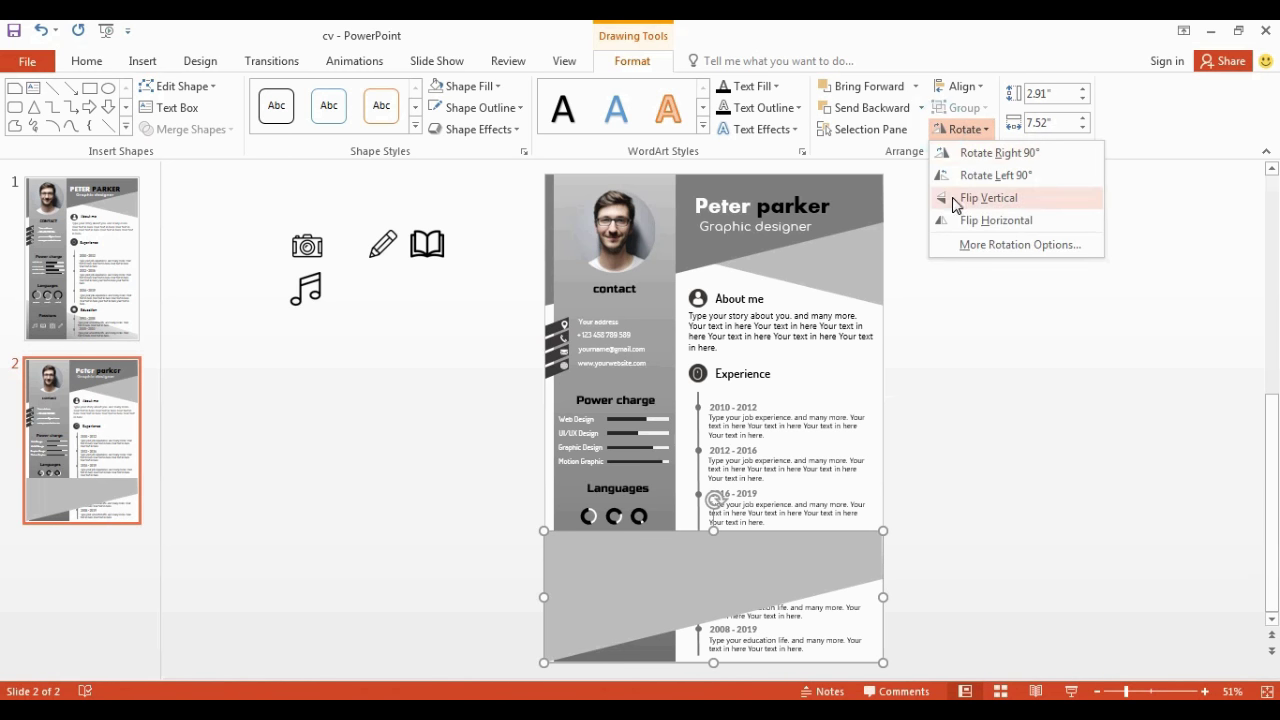
click(952, 197)
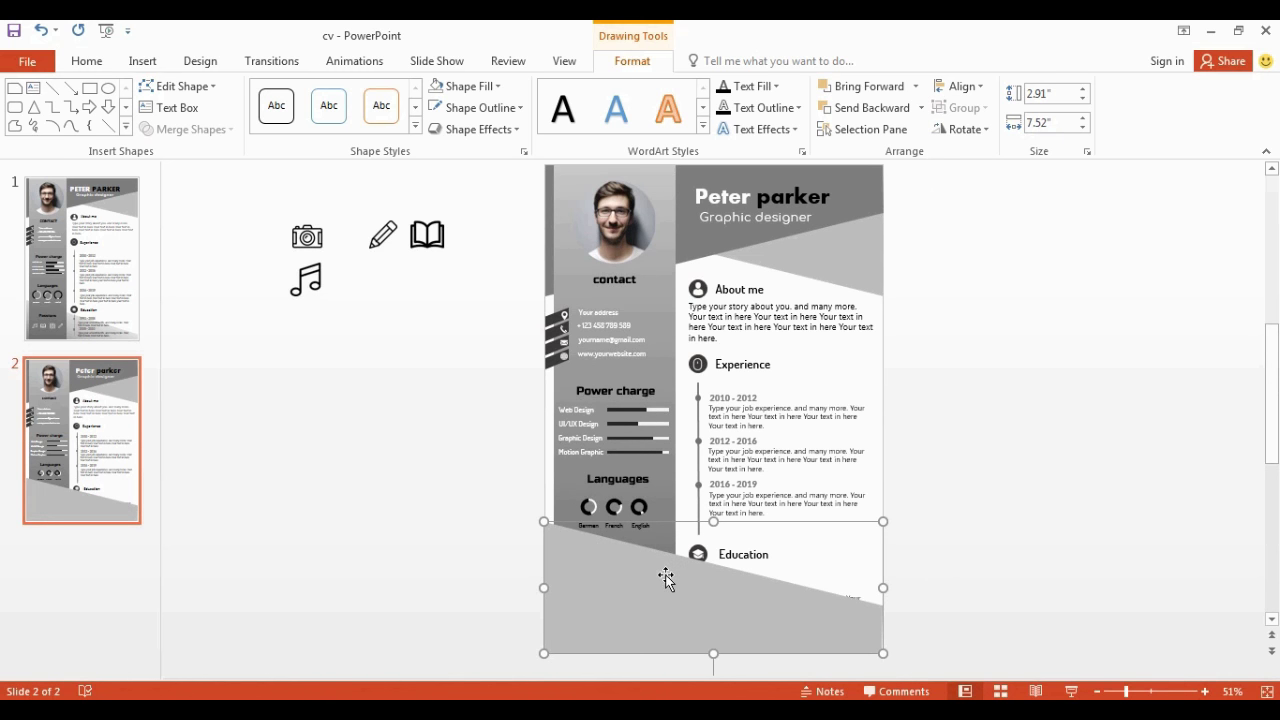
Send the bottom shape to the back behind all other content.
ctrl+scroll(967, 571, up, 2)
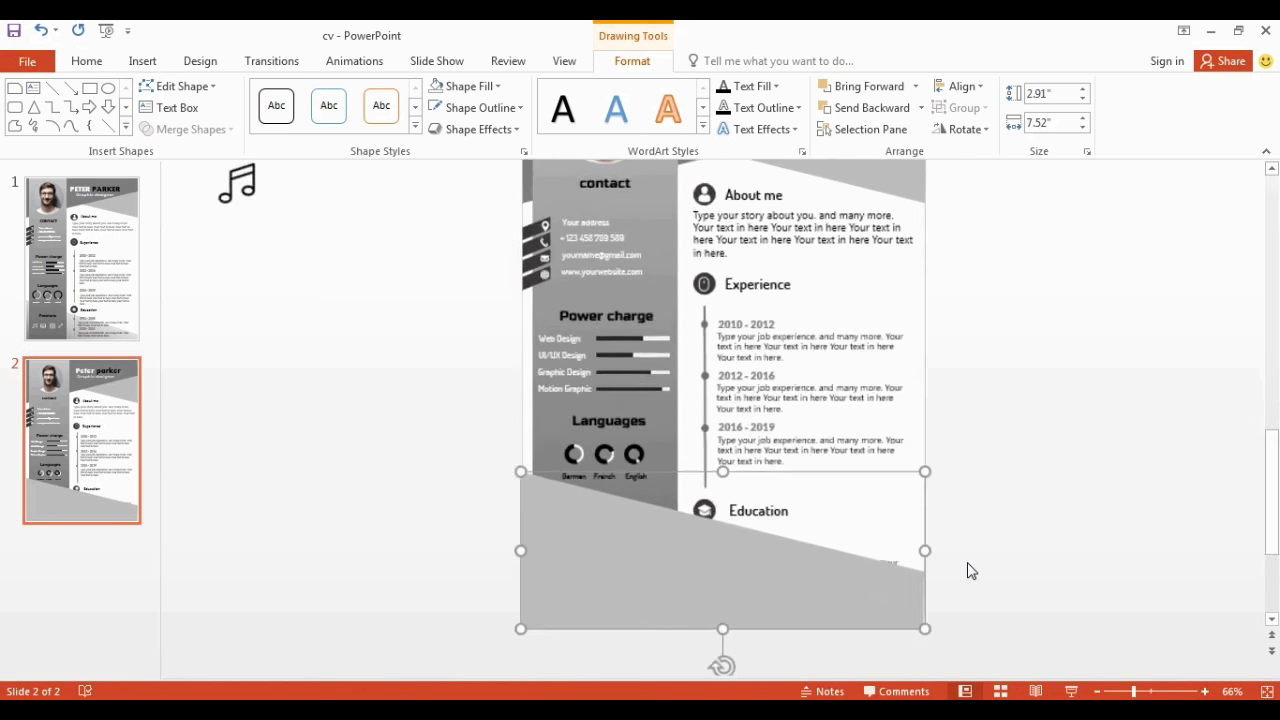
ctrl+scroll(894, 610, up, 2)
right_click(894, 610)
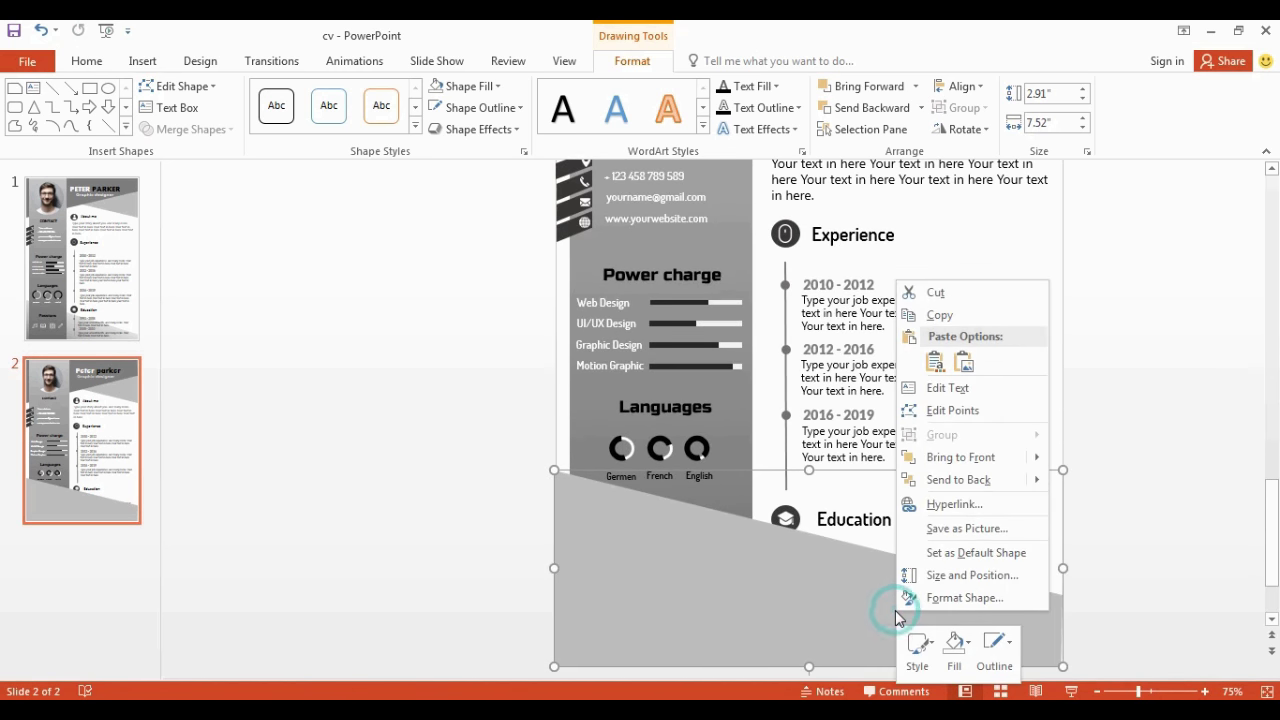
click(946, 480)
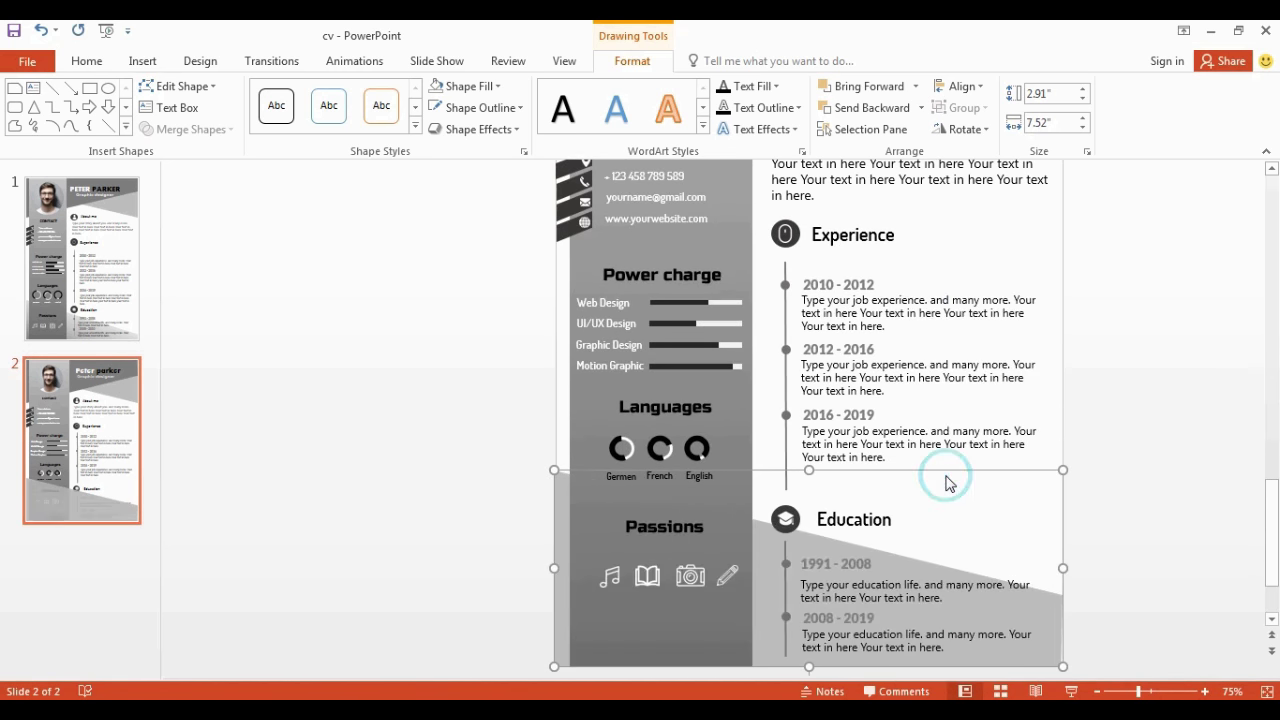
Fill the bottom accent shape with light grey.
right_click(913, 573)
click(973, 607)
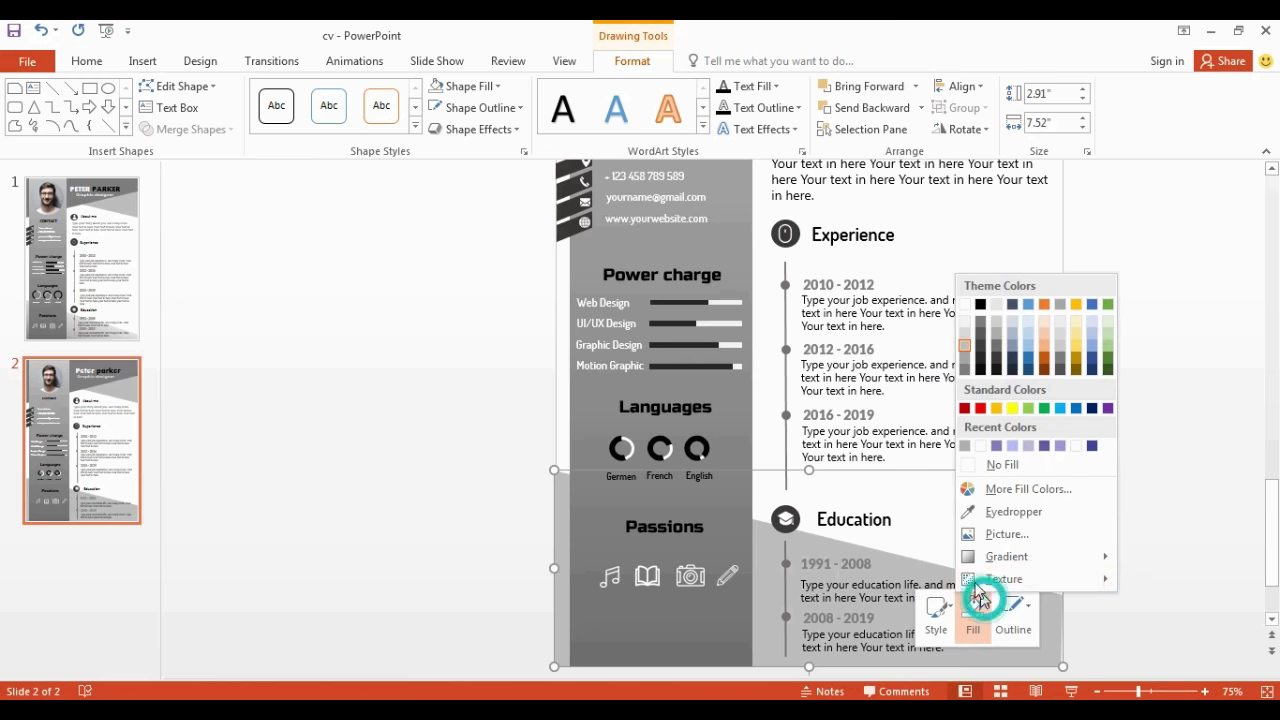
click(967, 343)
click(1134, 391)
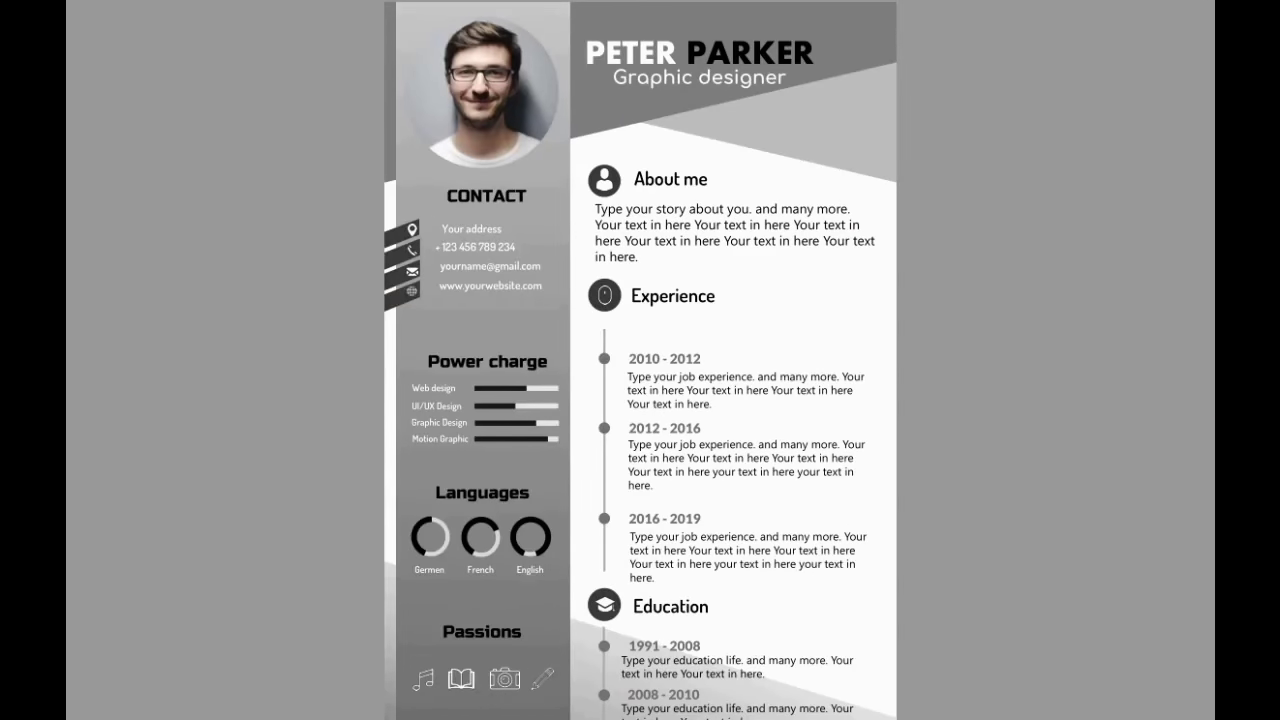